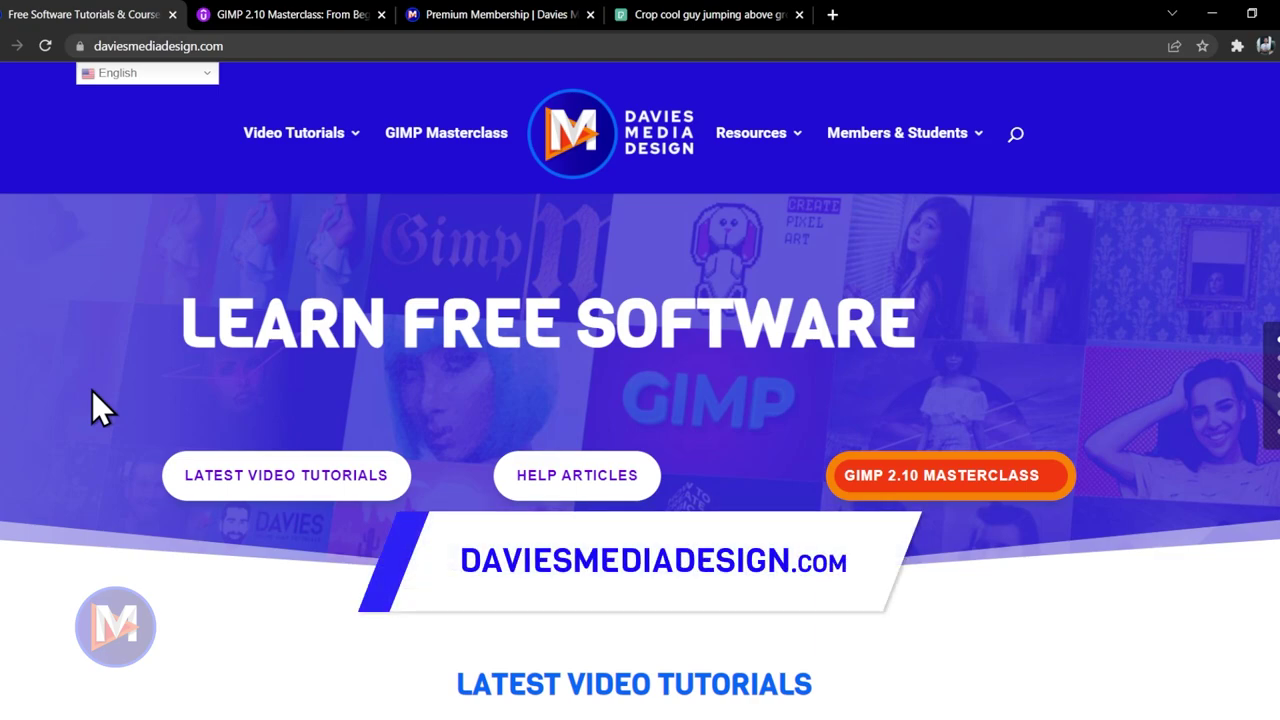
- Go through the open web pages to the Pexels photo of the jumping sneakers and open its download size options
{"action": "key", "text": "ctrl+Tab"}
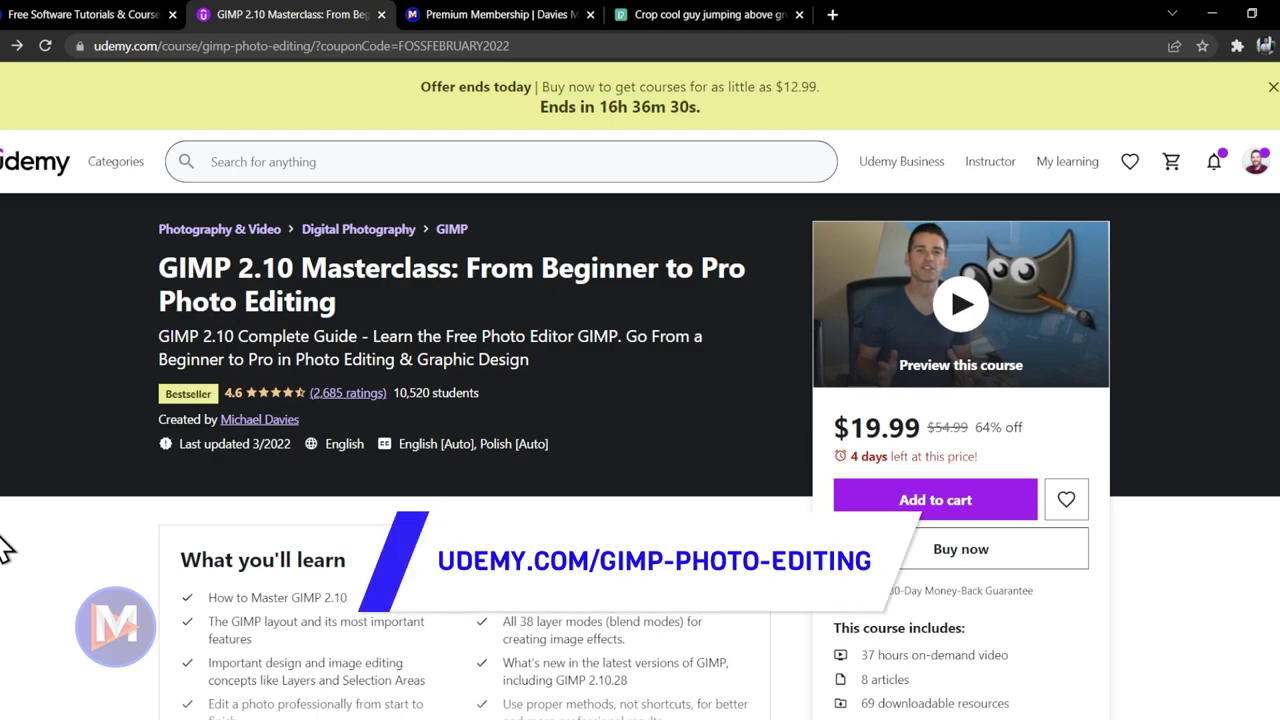
{"action": "key", "text": "ctrl+Tab"}
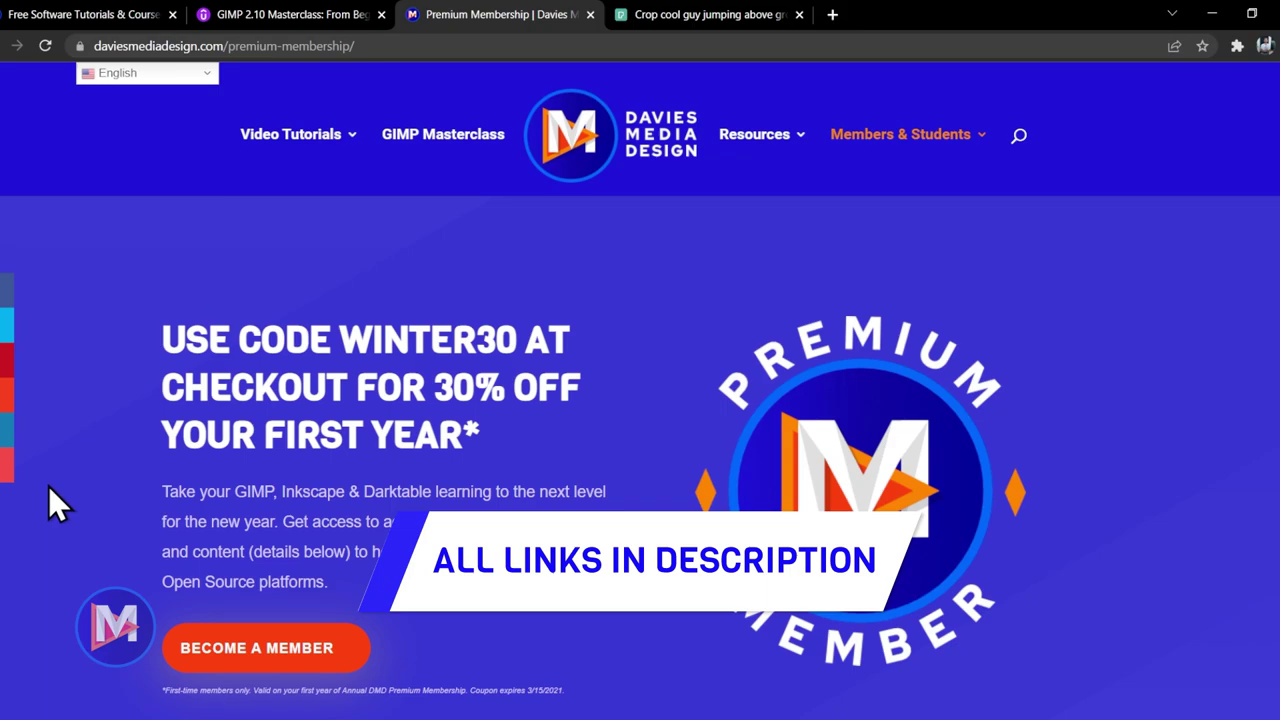
{"action": "key", "text": "ctrl+Tab"}
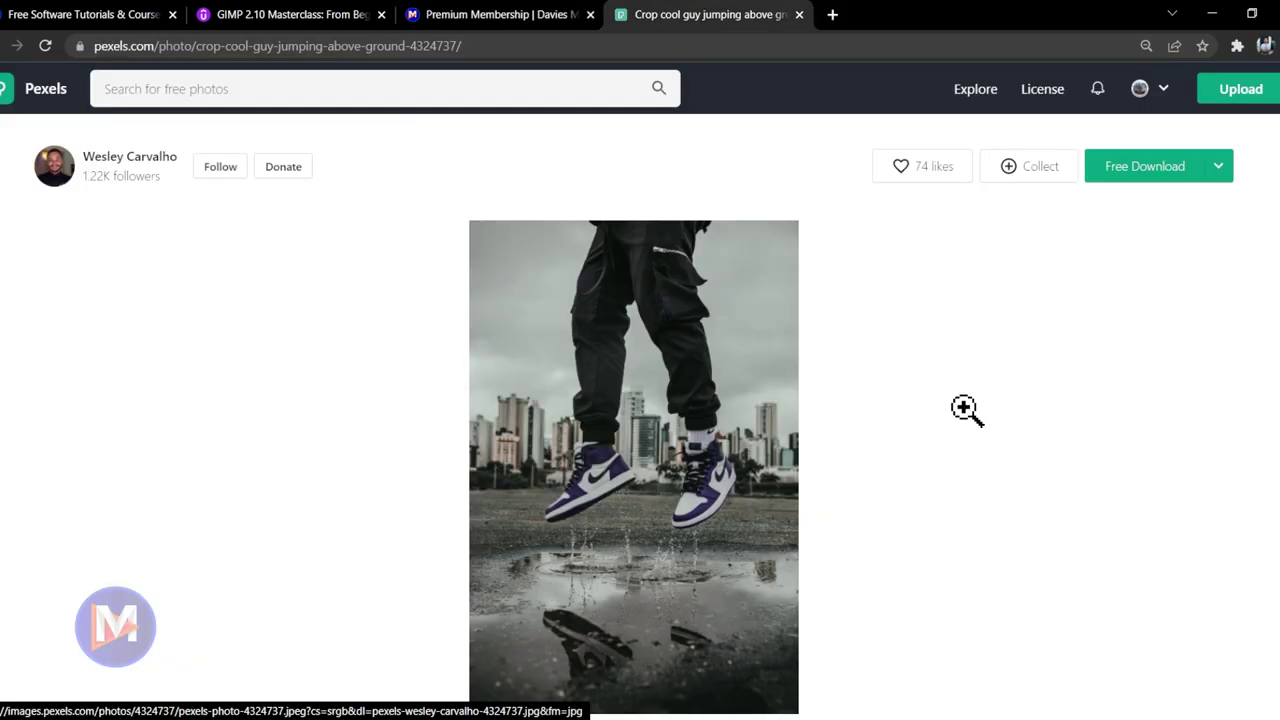
{"action": "left_click", "coordinate": [1218, 166]}
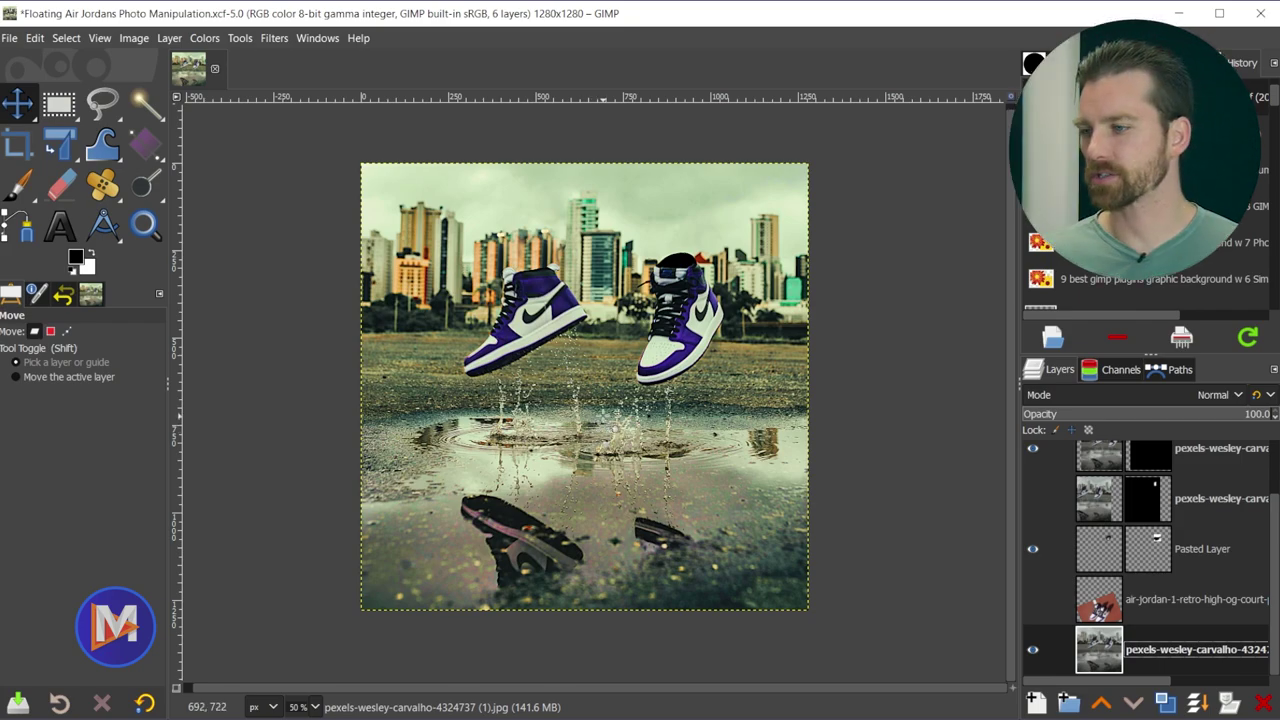
- Open the downloaded Pexels sneaker photo, the copy marked (1), as a new GIMP image and convert it to the built-in sRGB profile
{"action": "key", "text": "alt+Tab"}
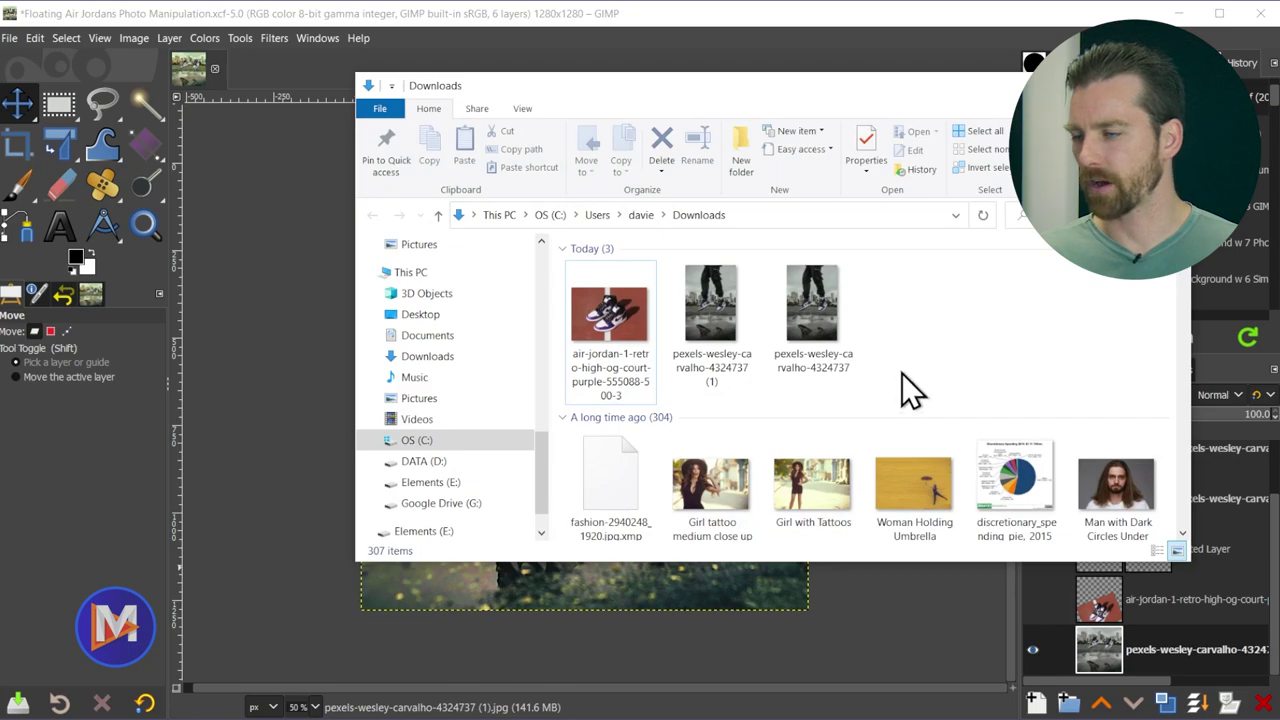
{"action": "left_click", "coordinate": [710, 305]}
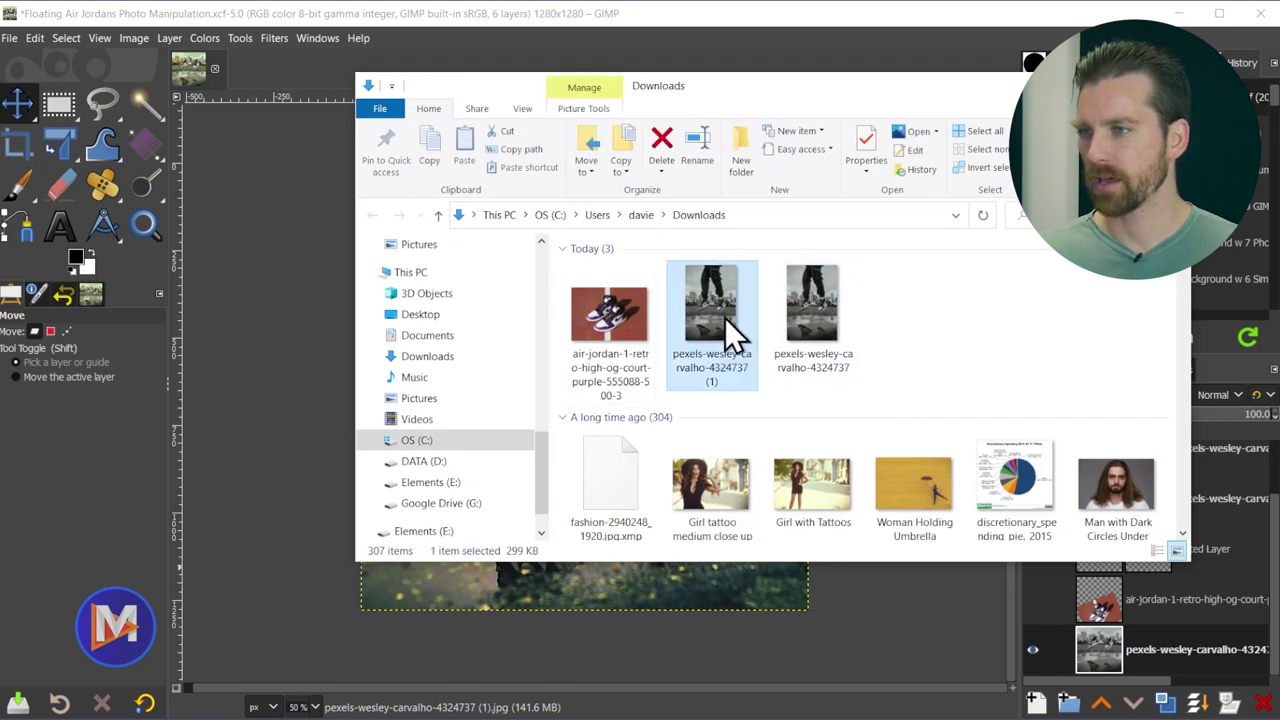
{"action": "left_click_drag", "start_coordinate": [725, 310], "coordinate": [110, 68]}
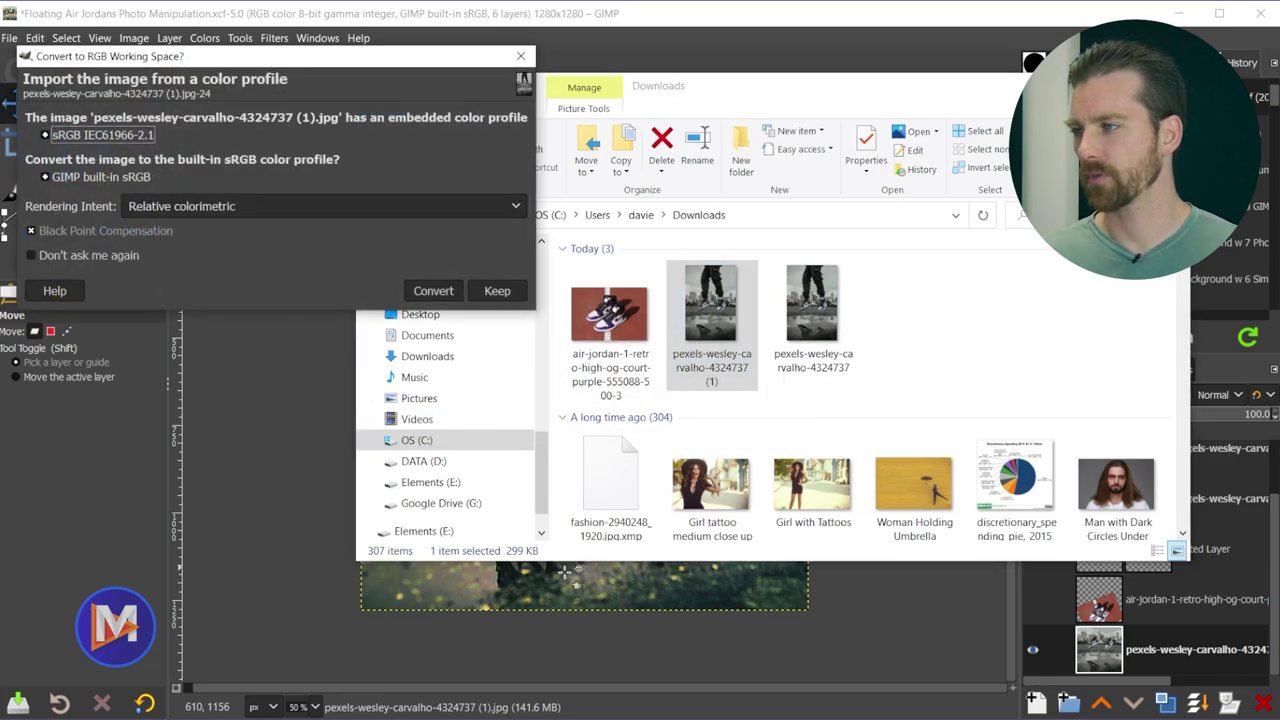
{"action": "left_click", "coordinate": [433, 290]}
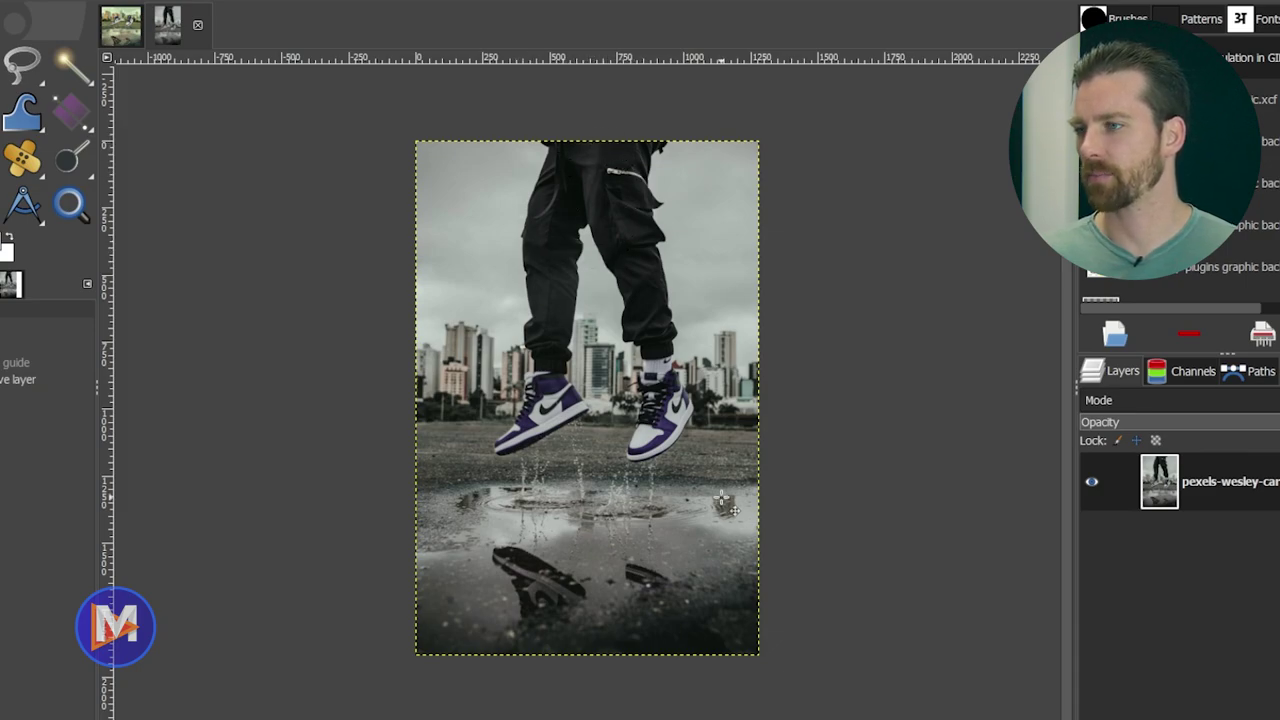
- Set up the Crop tool with a fixed aspect ratio of 1:1
{"action": "key", "text": "shift+c"}
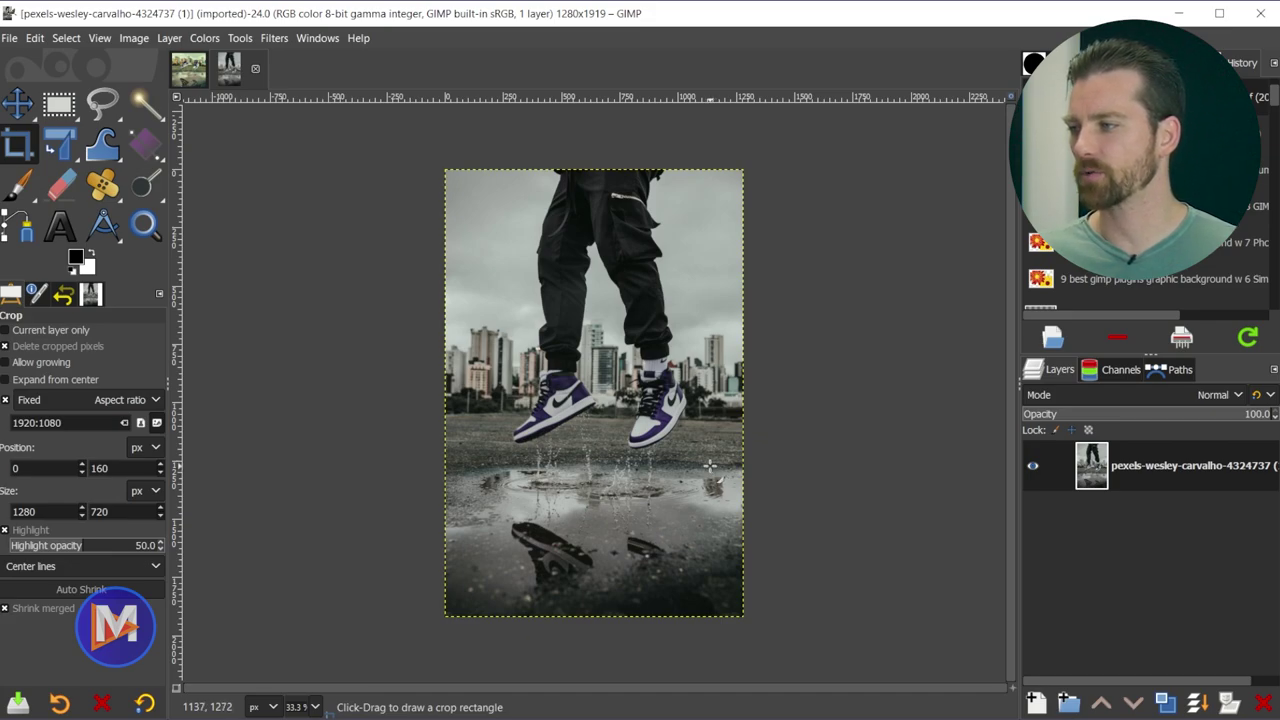
{"action": "left_click_drag", "start_coordinate": [66, 422], "coordinate": [12, 422]}
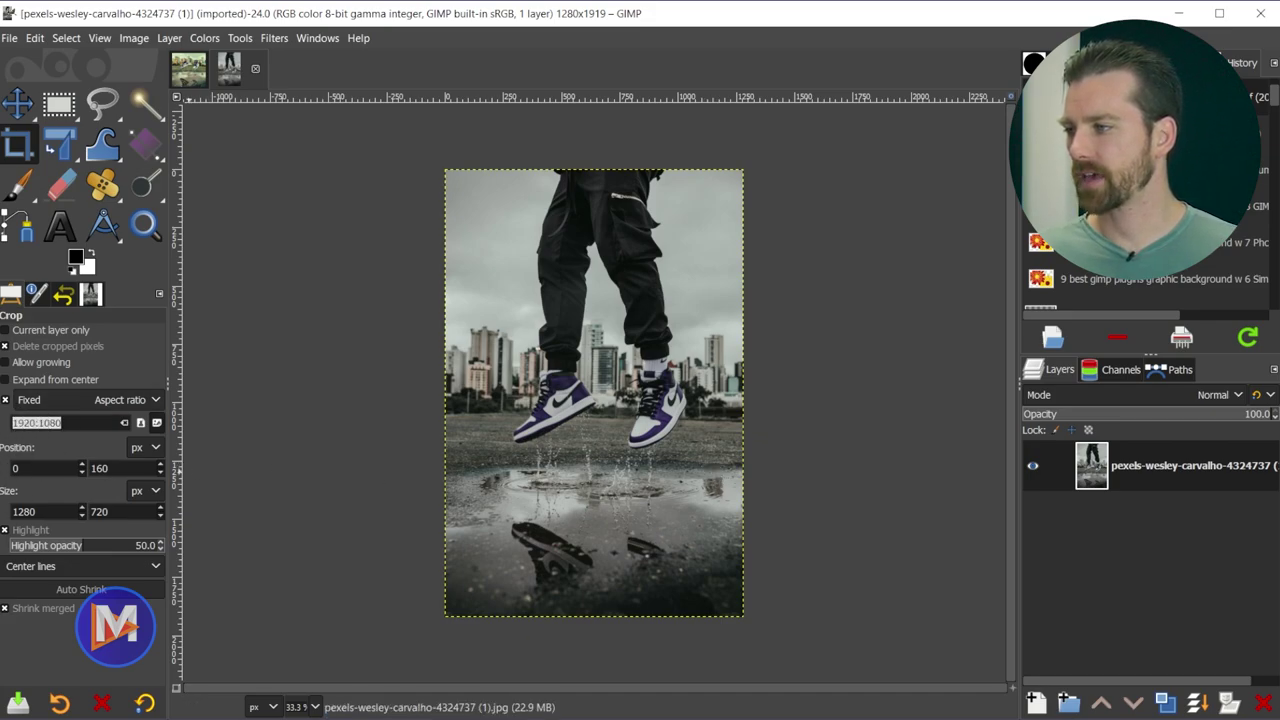
{"action": "type", "text": "1:1"}
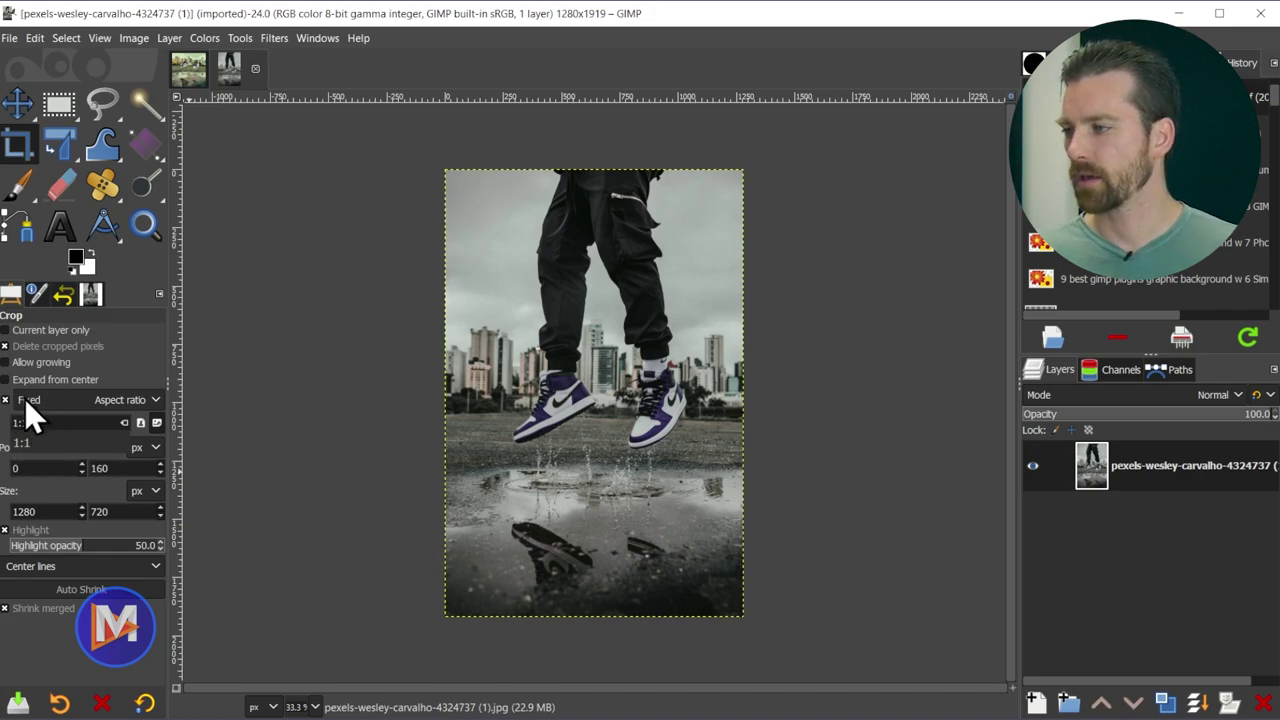
{"action": "left_click", "coordinate": [145, 401]}
{"action": "left_click", "coordinate": [143, 401]}
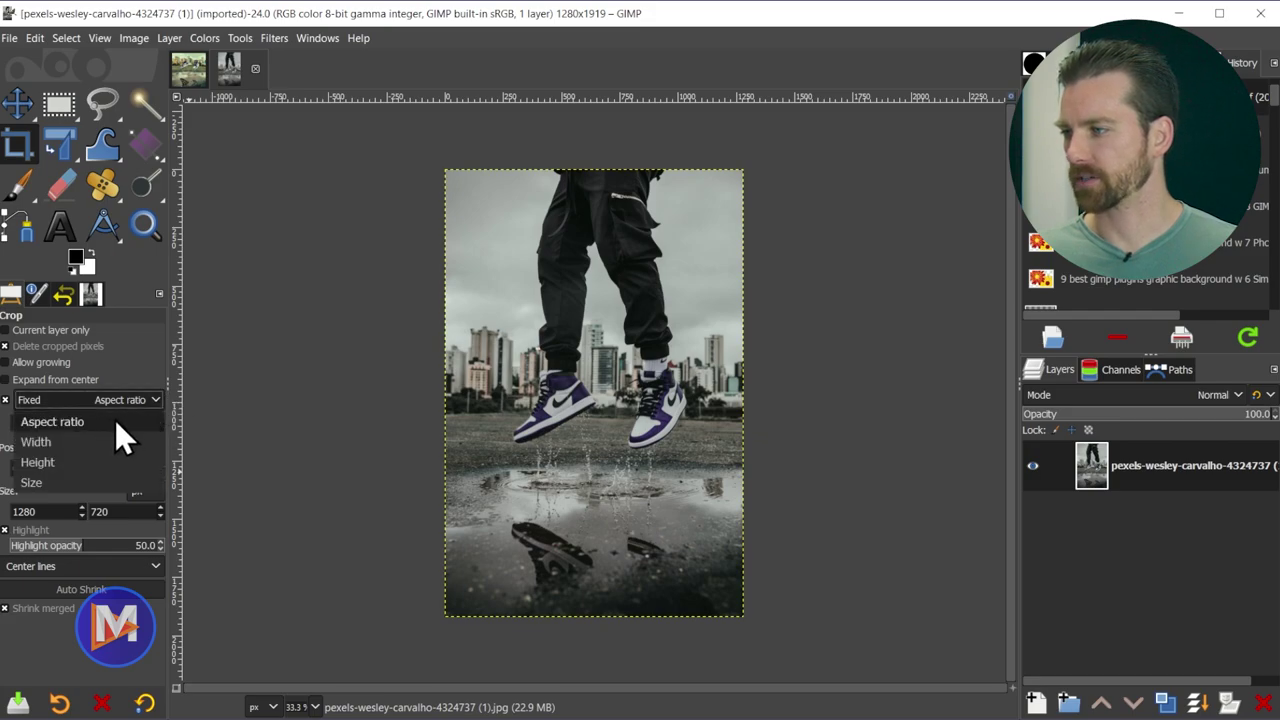
{"action": "left_click", "coordinate": [115, 421]}
- Crop the photo to a 1280 x 1280 px square at position 0, 575, framing the shoes and their reflection
{"action": "left_click_drag", "start_coordinate": [481, 277], "coordinate": [740, 530]}
{"action": "left_click_drag", "start_coordinate": [484, 360], "coordinate": [424, 382]}
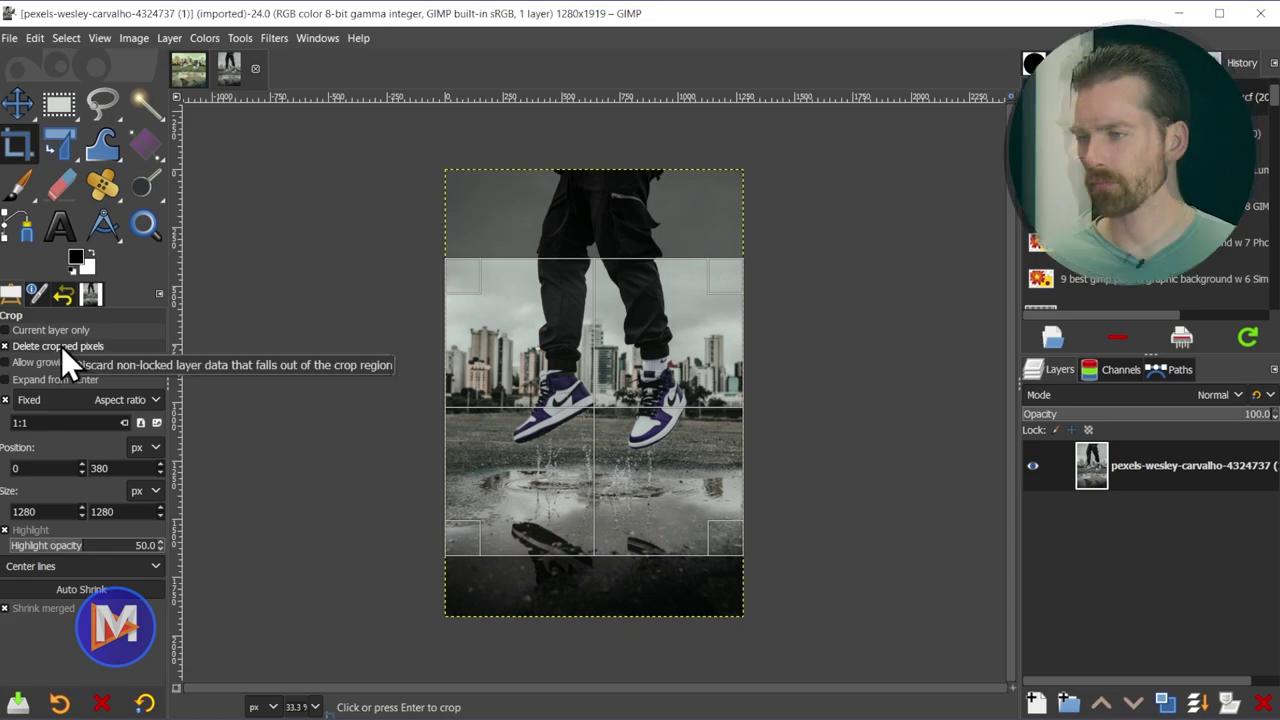
{"action": "left_click_drag", "start_coordinate": [608, 368], "coordinate": [607, 412]}
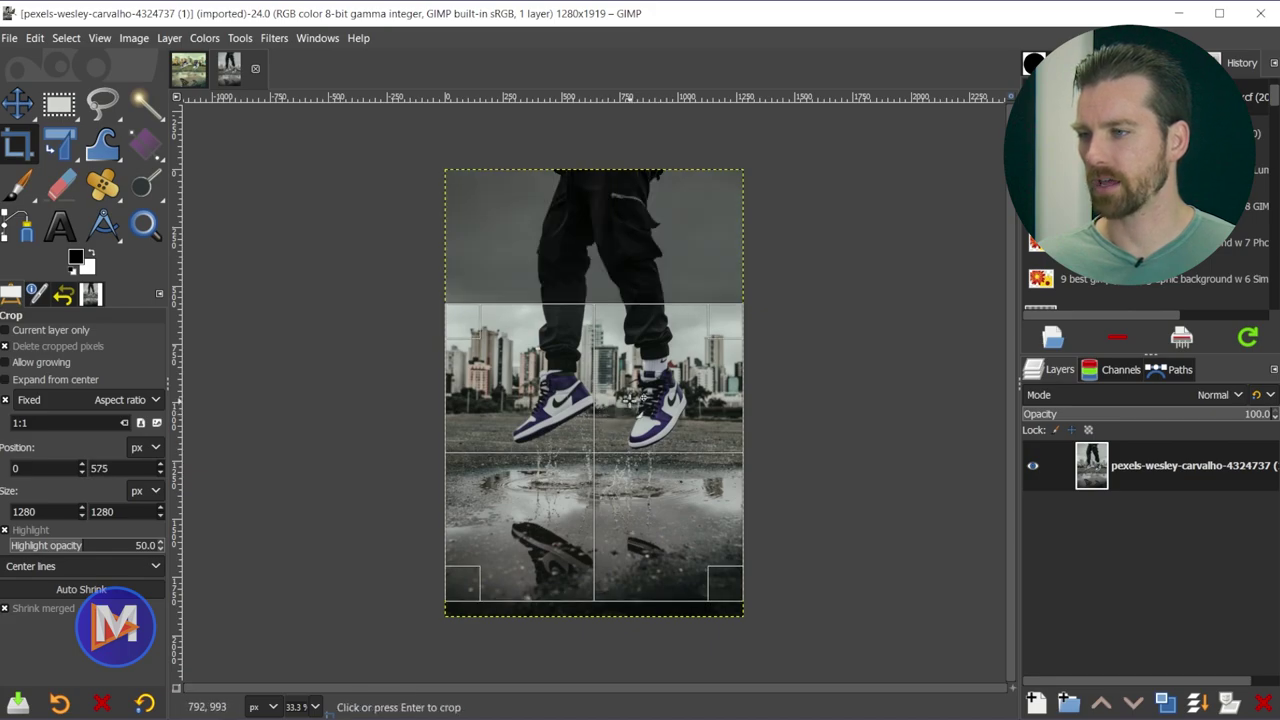
{"action": "left_click", "coordinate": [632, 404]}
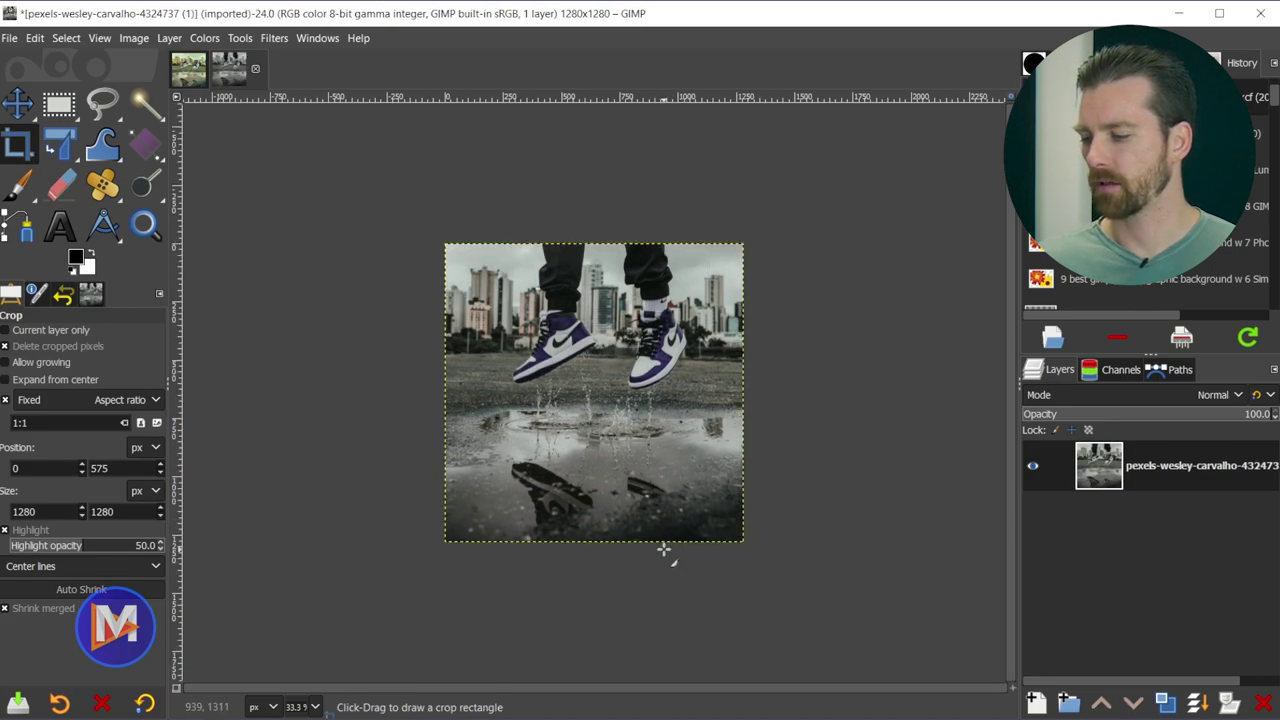
- Select the upper section of the left trouser leg with Free Select, outlining it slightly outside its edges up to the image's top
{"action": "key", "text": "shift+ctrl+j"}
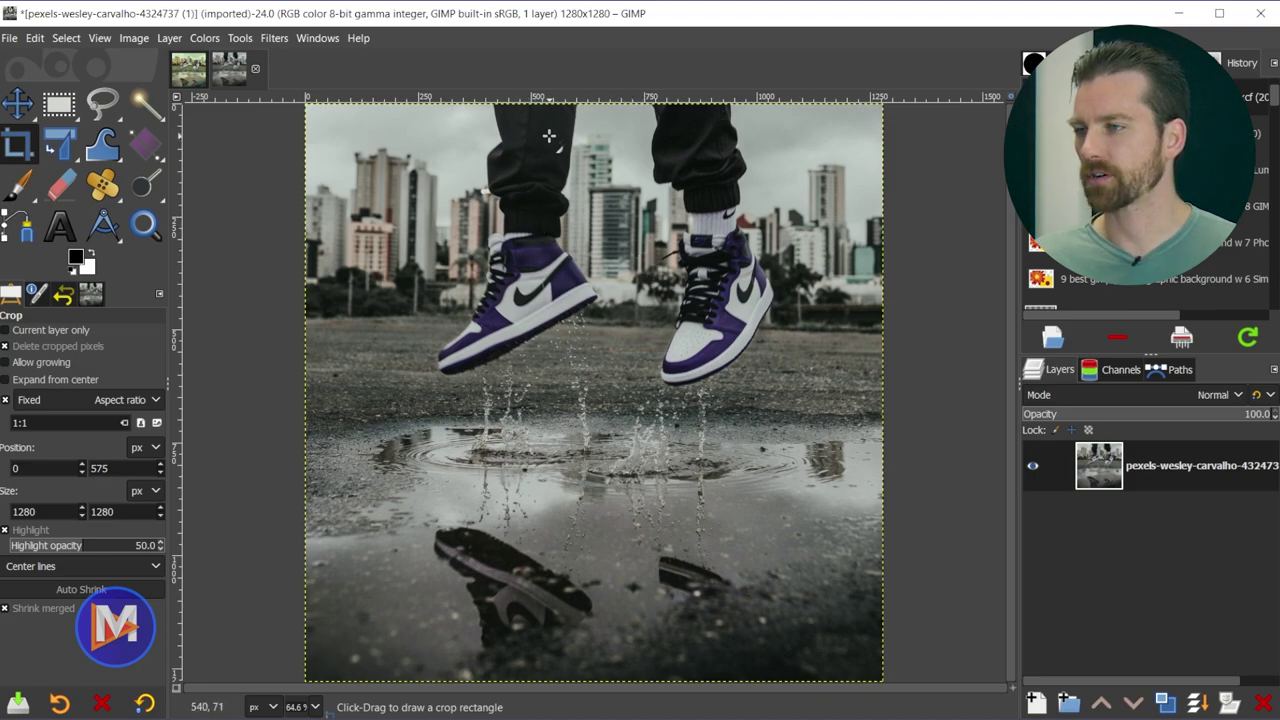
{"action": "scroll", "coordinate": [528, 117], "scroll_direction": "up", "scroll_amount": 3}
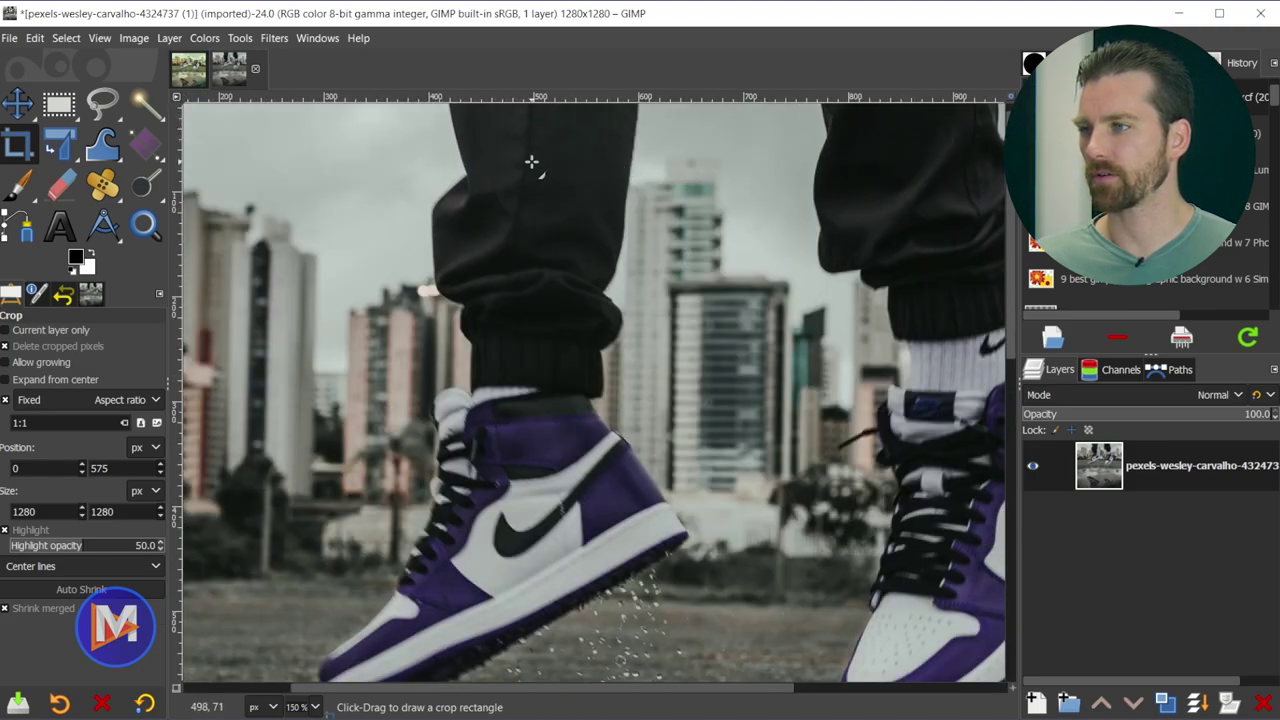
{"action": "left_click_drag", "start_coordinate": [535, 142], "coordinate": [523, 206]}
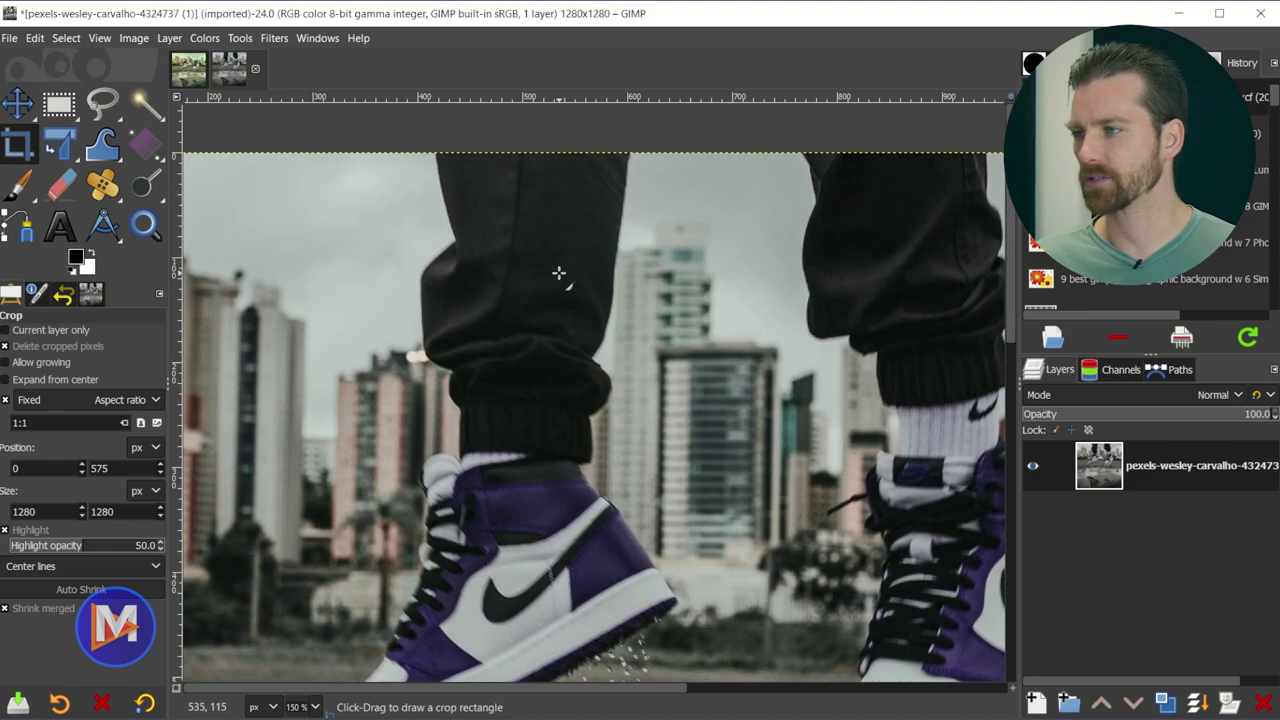
{"action": "left_click", "coordinate": [104, 99]}
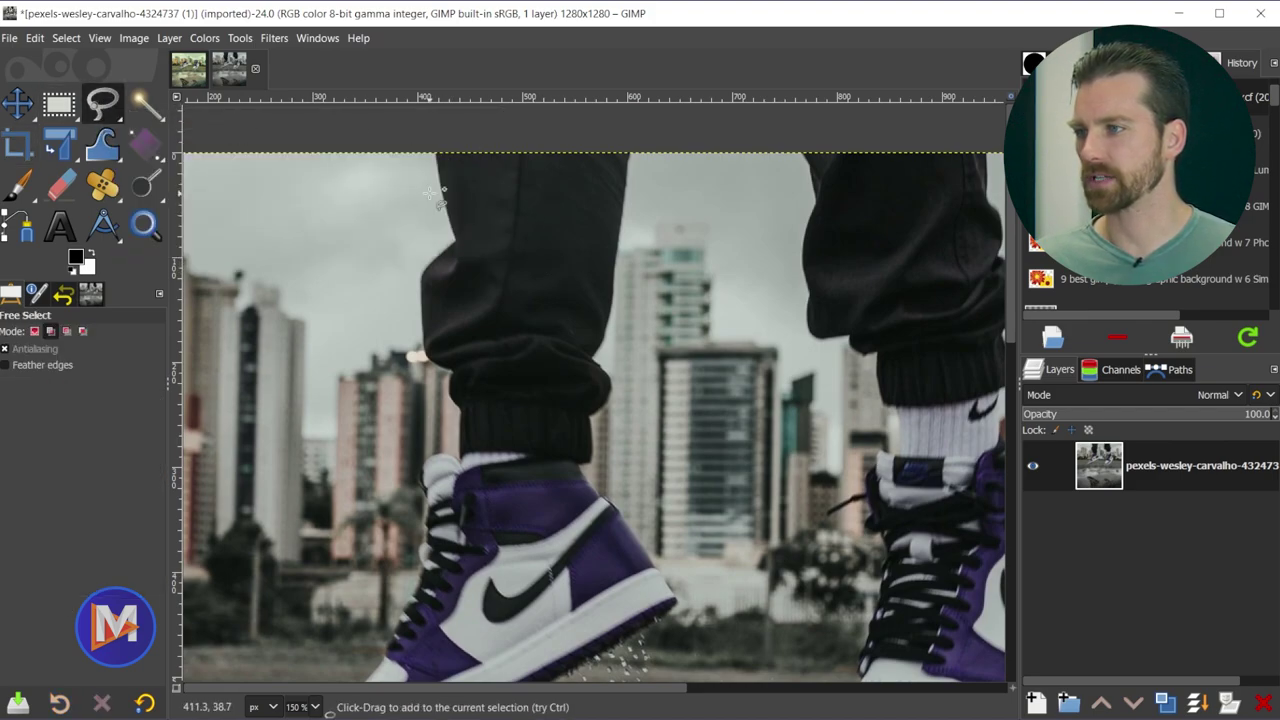
{"action": "left_click_drag", "start_coordinate": [430, 148], "coordinate": [456, 240]}
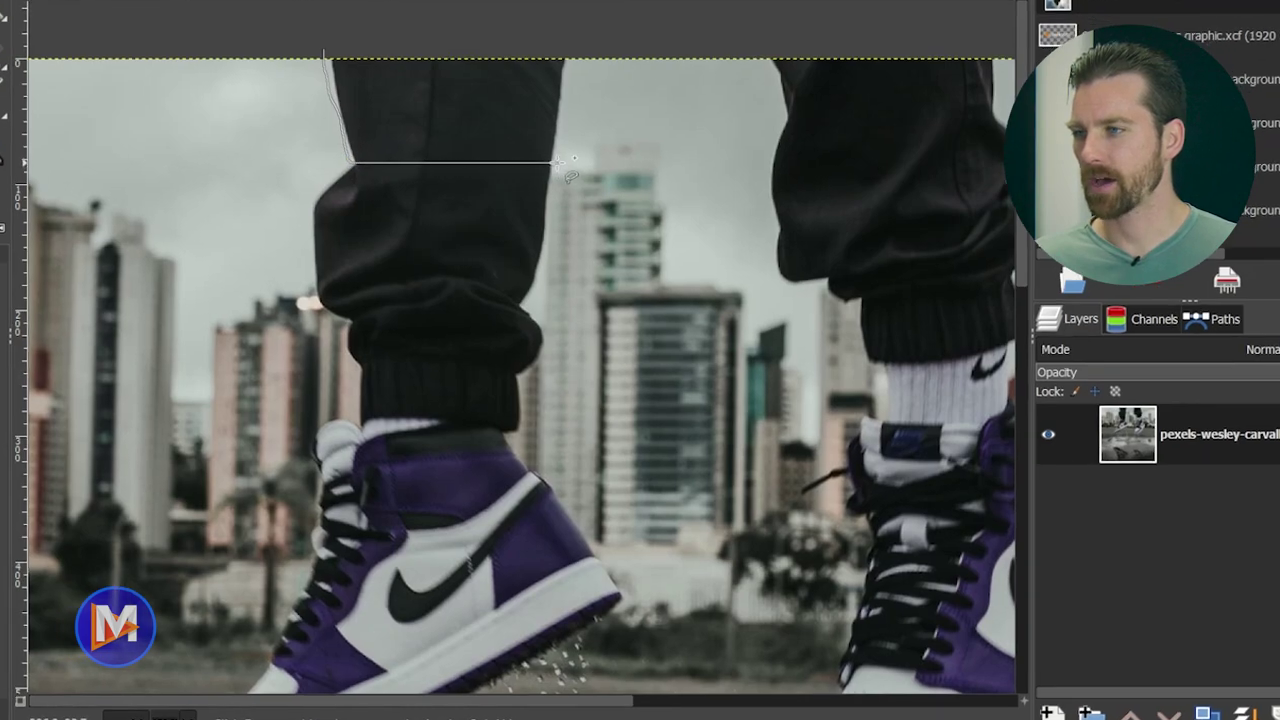
{"action": "left_click_drag", "start_coordinate": [560, 162], "coordinate": [567, 52]}
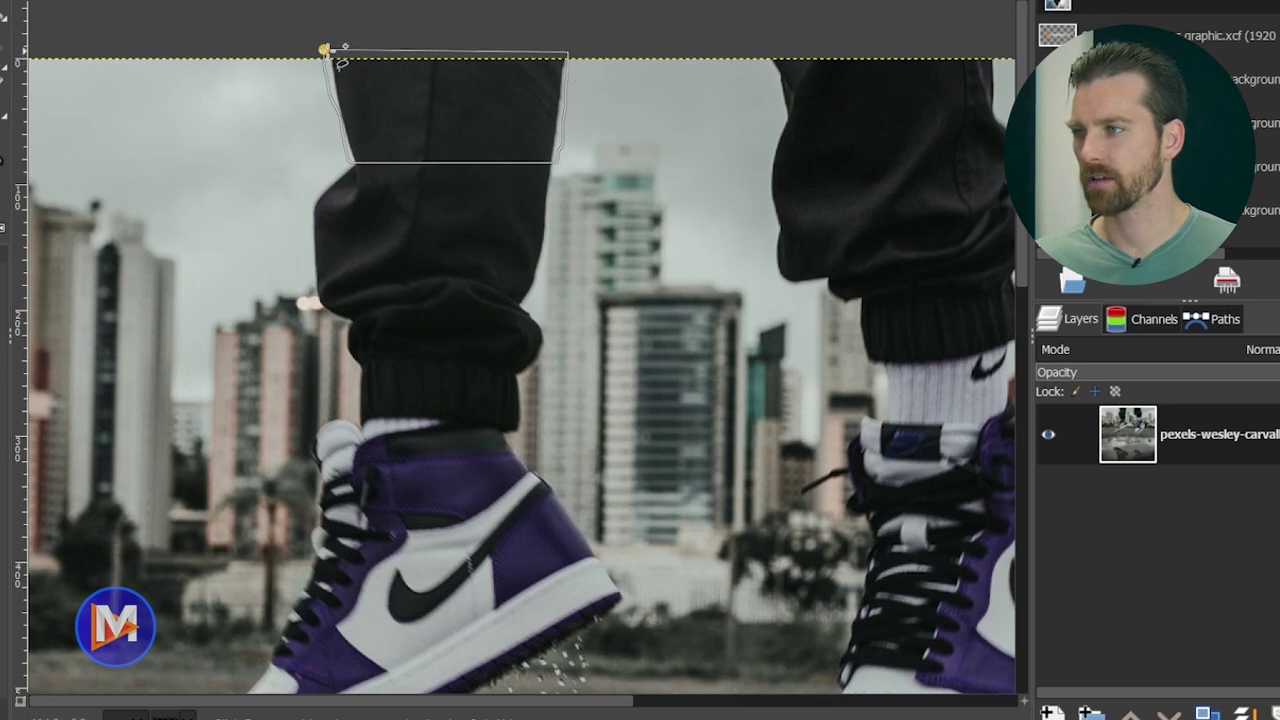
{"action": "left_click", "coordinate": [323, 48]}
{"action": "key", "text": "Return"}
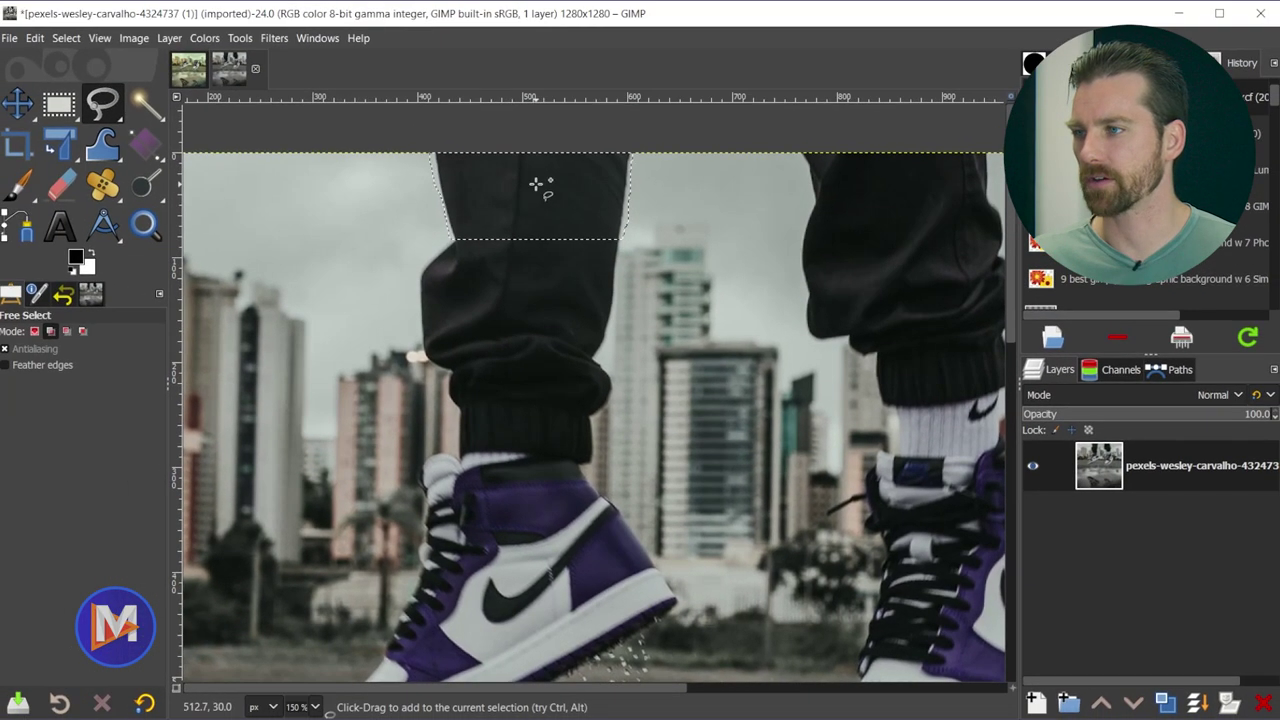
- Open the Heal Selection filter for the selected trouser section and move its dialog clear of the selection
{"action": "left_click", "coordinate": [275, 40]}
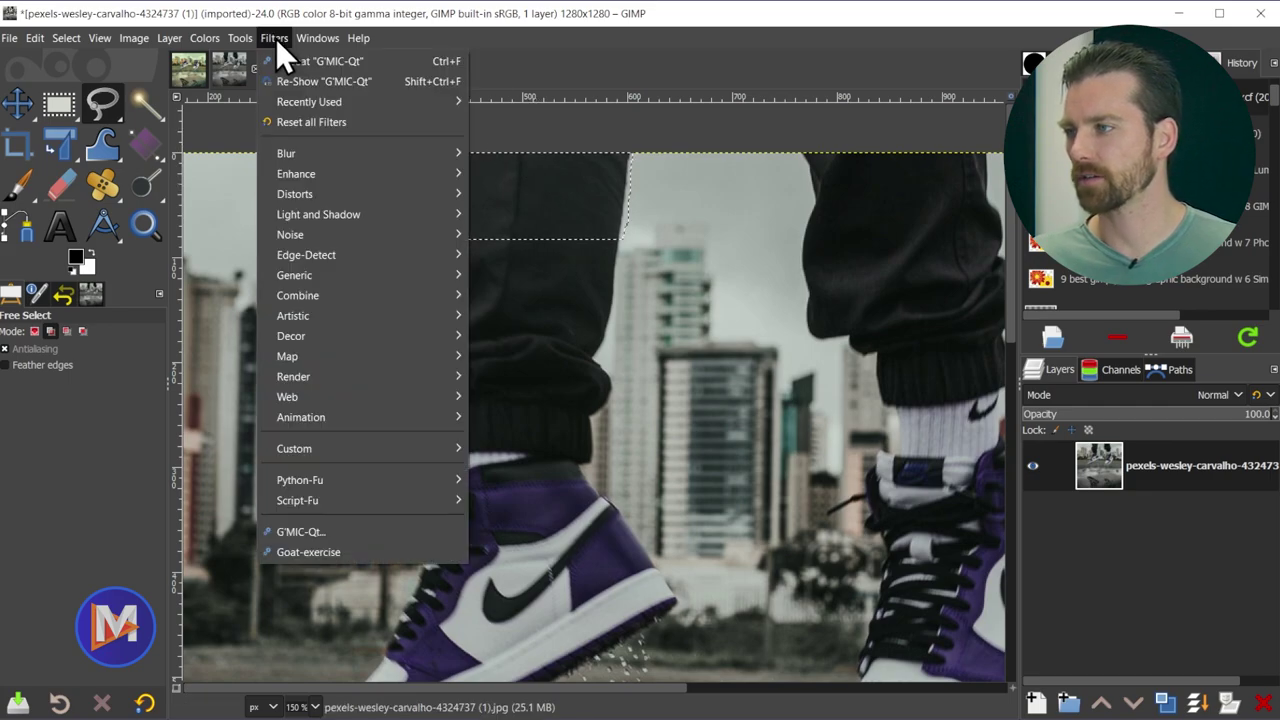
{"action": "mouse_move", "coordinate": [304, 172]}
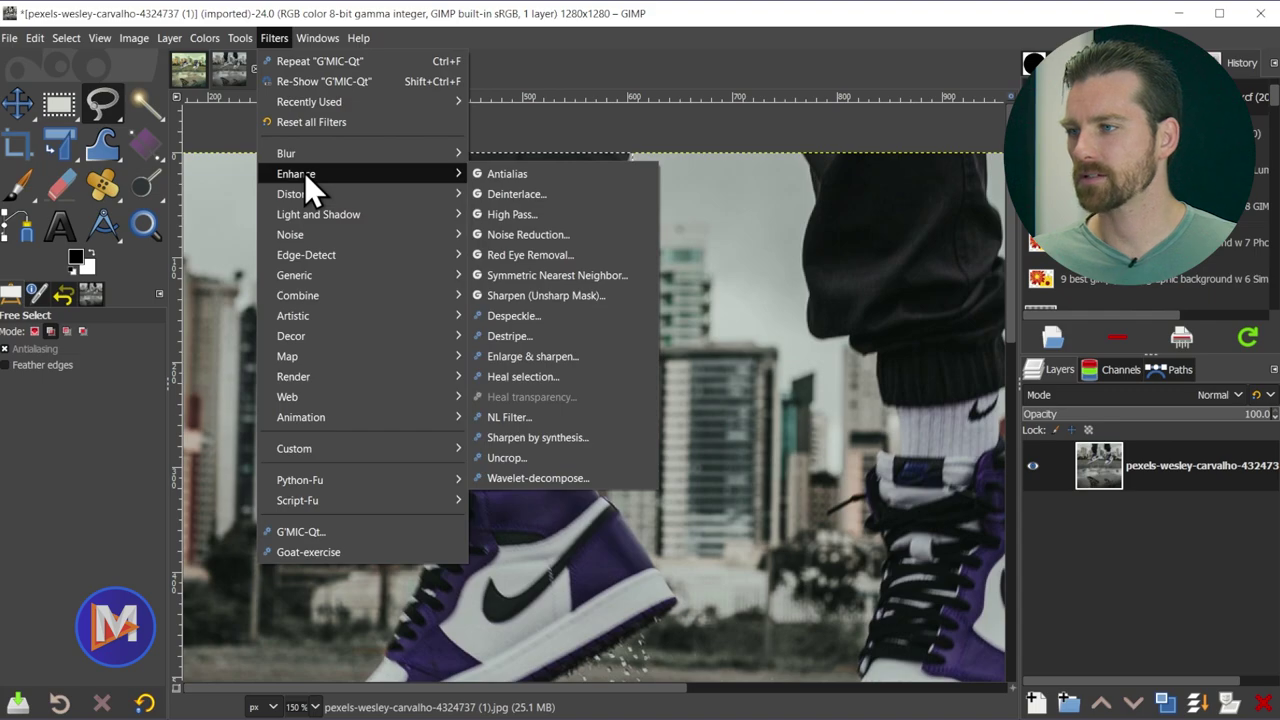
{"action": "left_click", "coordinate": [530, 376]}
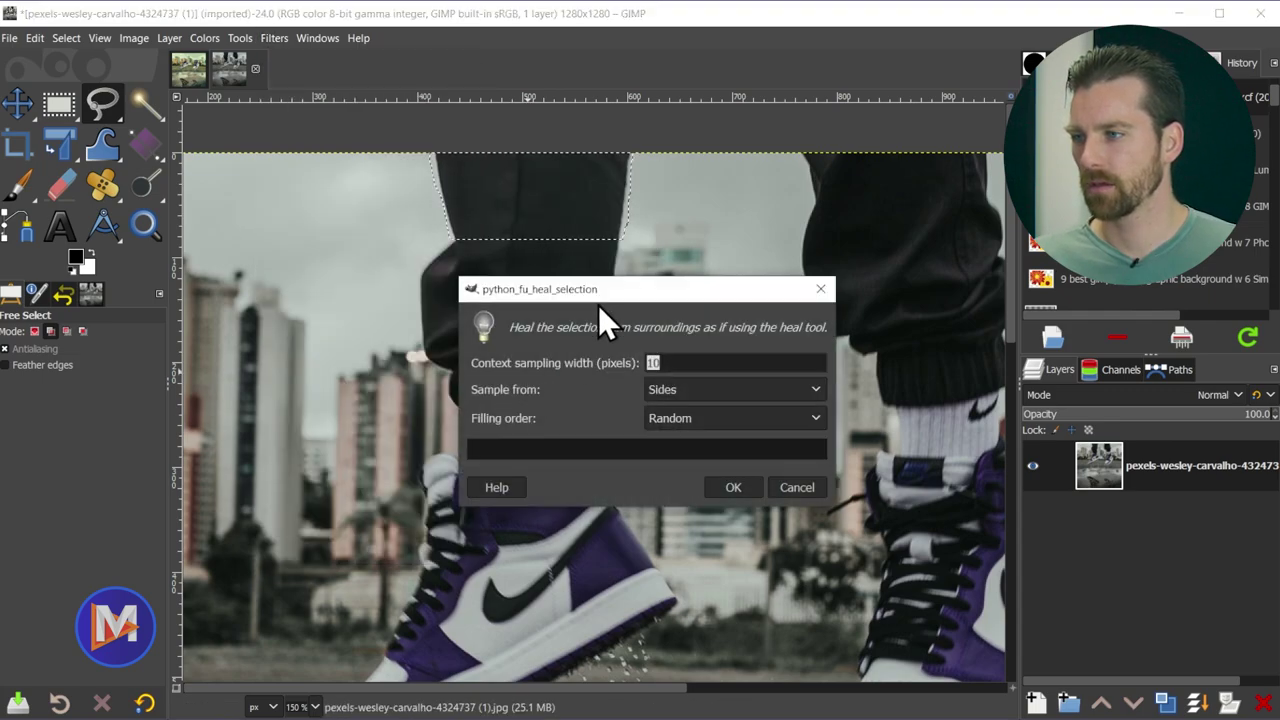
{"action": "left_click_drag", "start_coordinate": [600, 293], "coordinate": [814, 197]}
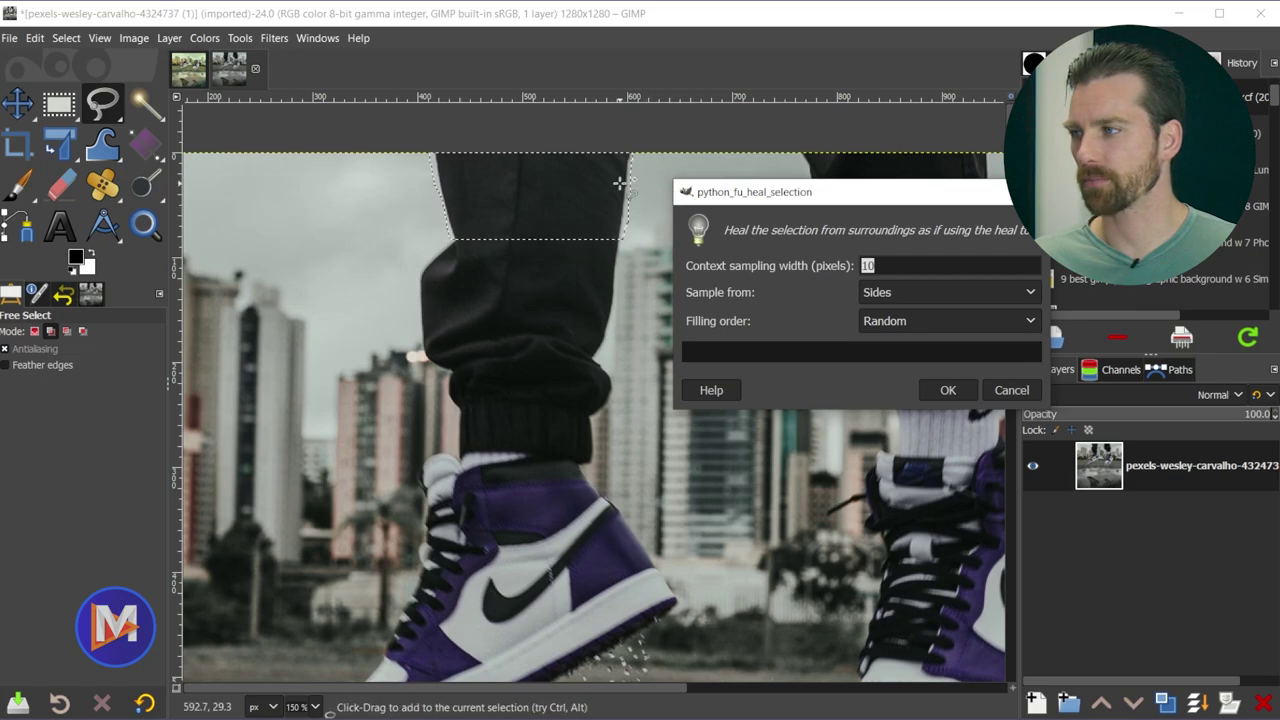
- Measure a stretch of sky beside the selected trouser section, and the width of the selection itself
{"action": "left_click", "coordinate": [105, 225]}
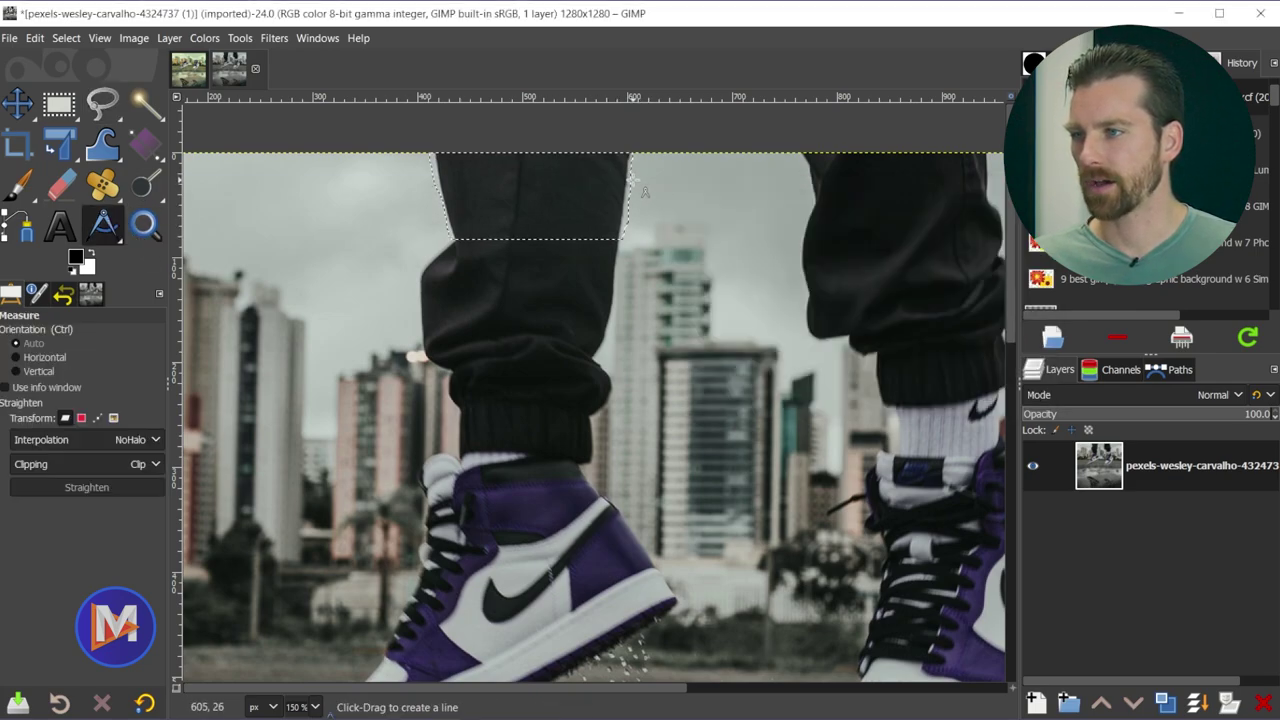
{"action": "left_click_drag", "start_coordinate": [632, 180], "coordinate": [679, 179]}
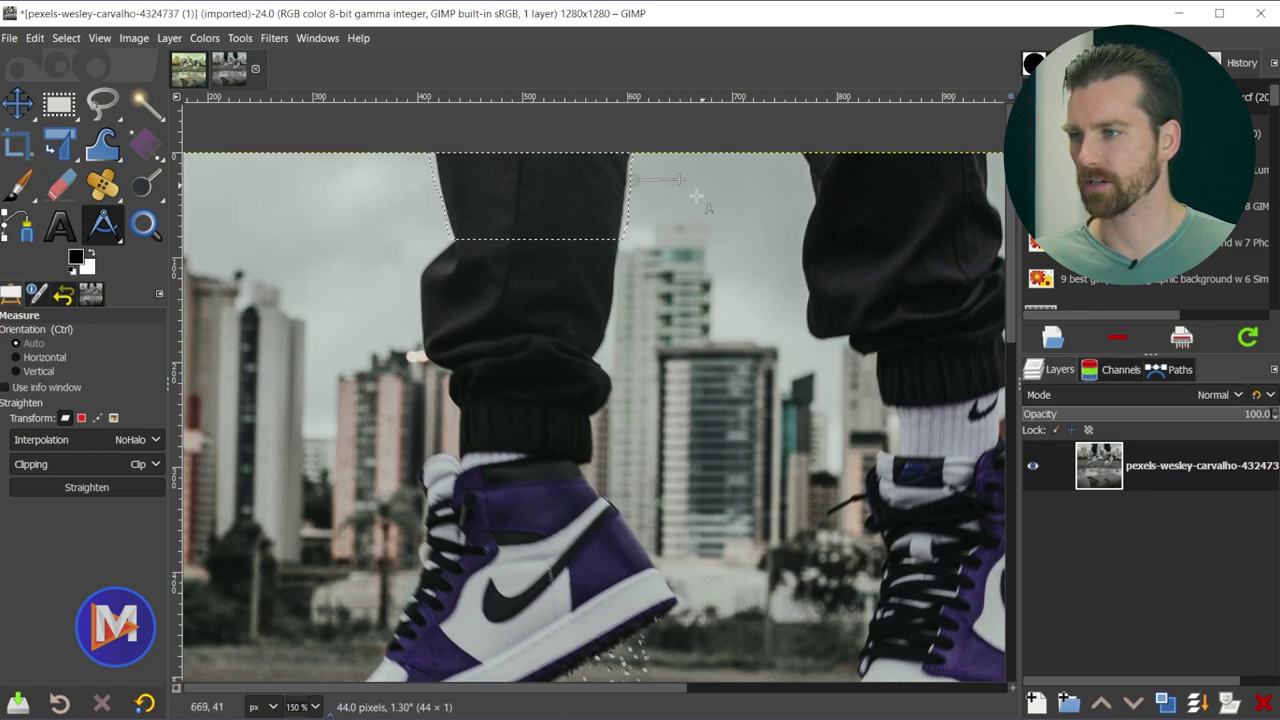
{"action": "left_click_drag", "start_coordinate": [677, 181], "coordinate": [693, 181]}
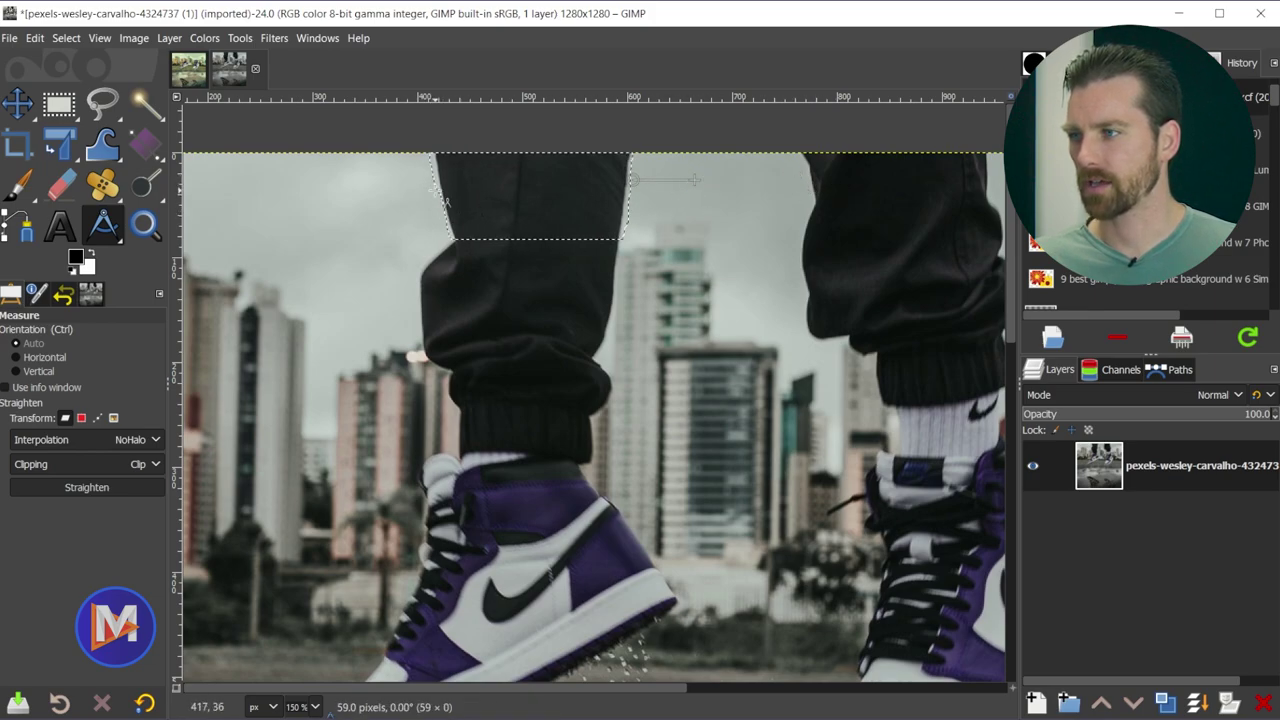
{"action": "left_click_drag", "start_coordinate": [434, 190], "coordinate": [591, 192]}
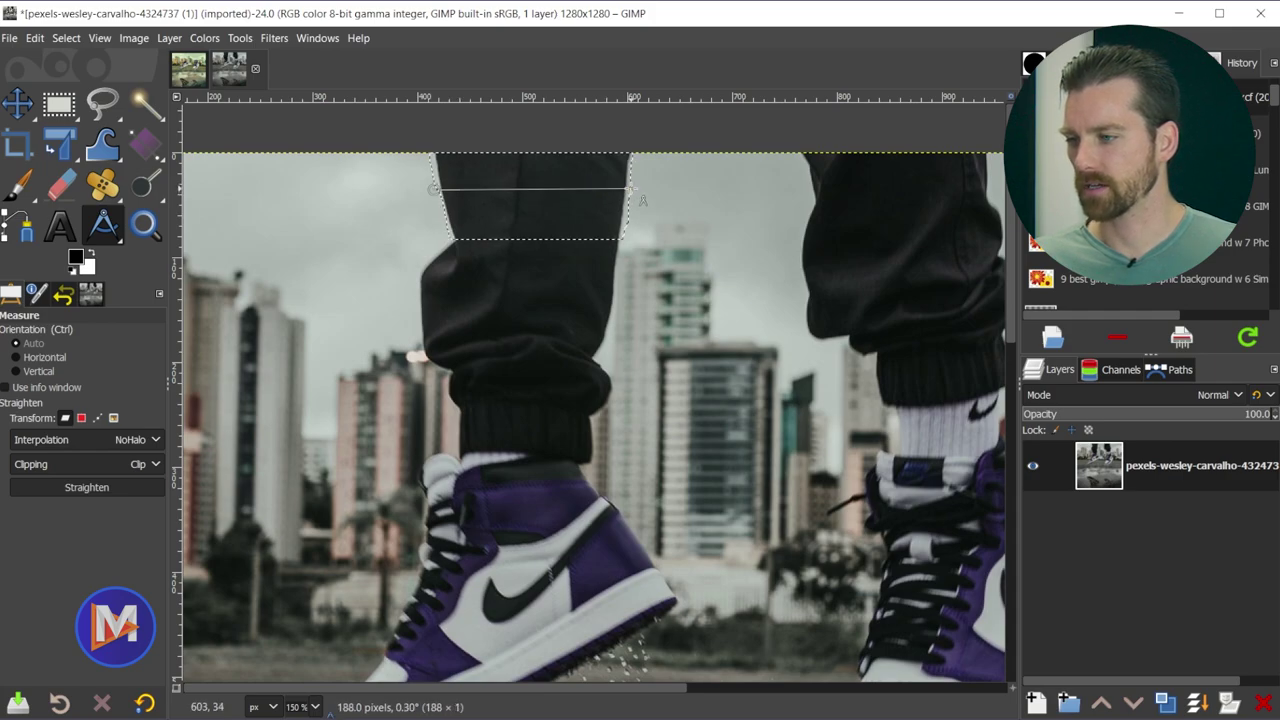
{"action": "left_click_drag", "start_coordinate": [643, 200], "coordinate": [643, 190]}
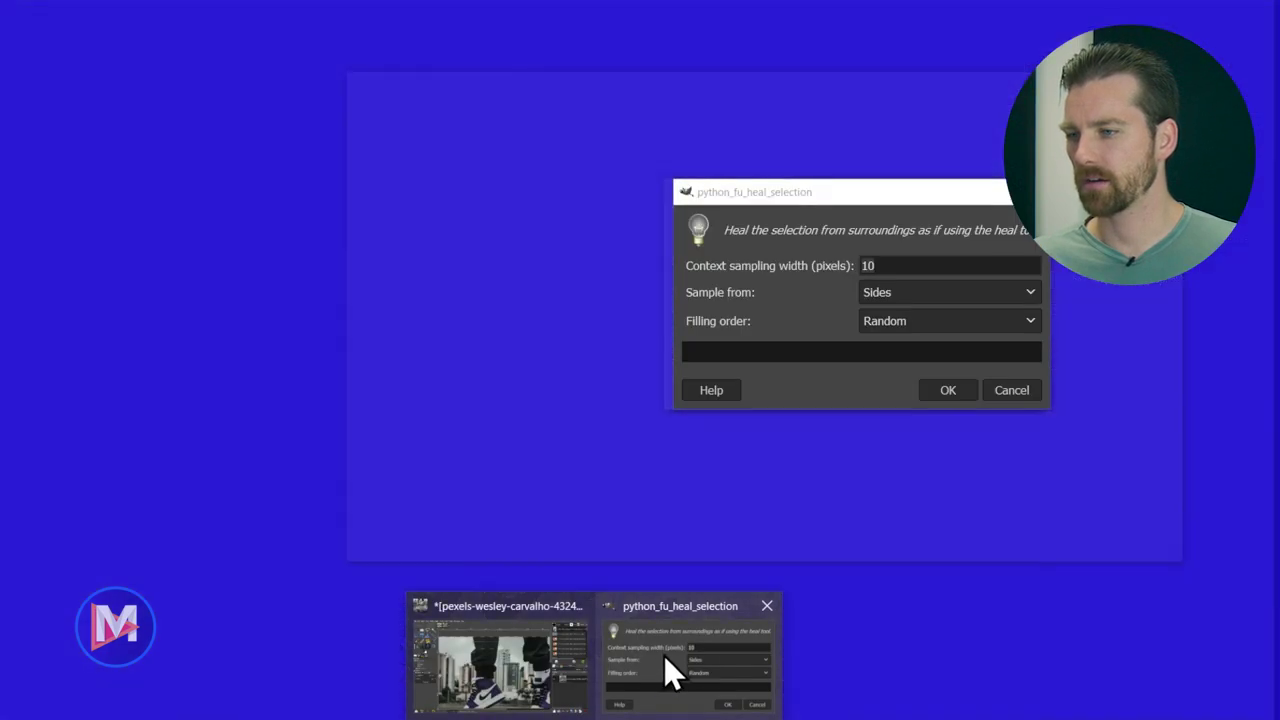
- Set Heal Selection to a context sampling width of 100 pixels, sampling from Sides with Random filling order
{"action": "left_click", "coordinate": [664, 655]}
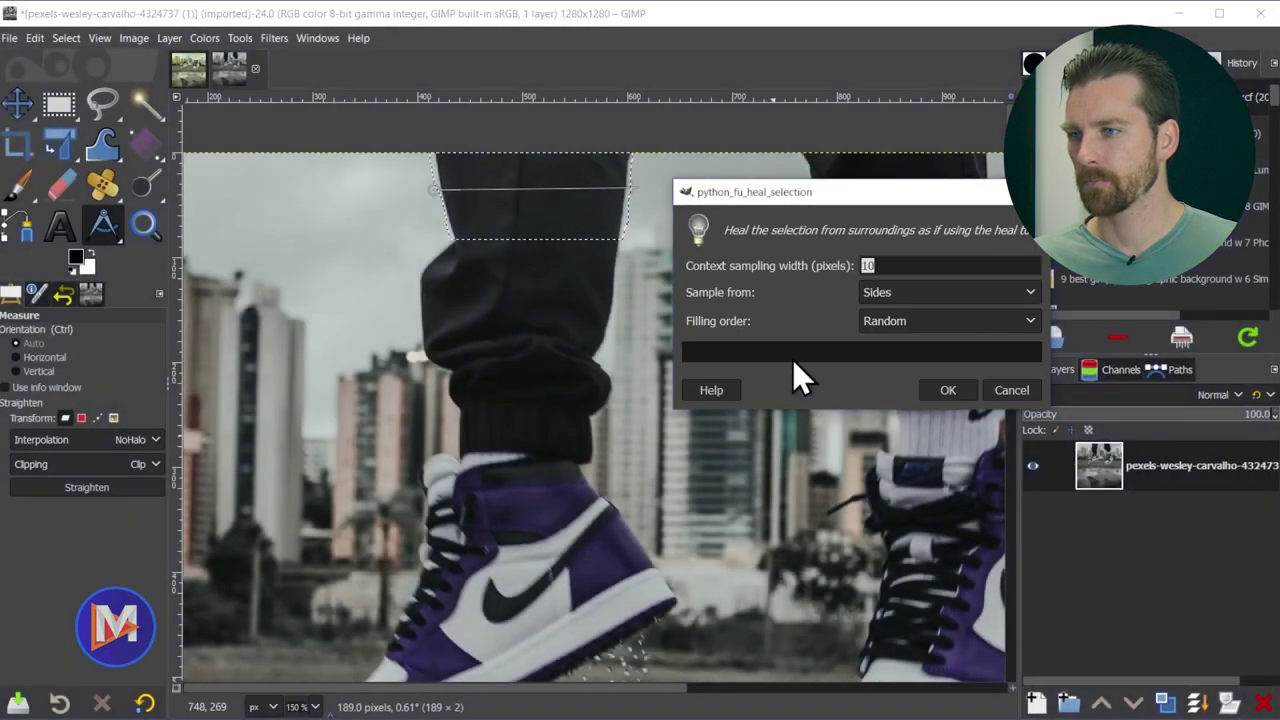
{"action": "left_click_drag", "start_coordinate": [794, 192], "coordinate": [745, 144]}
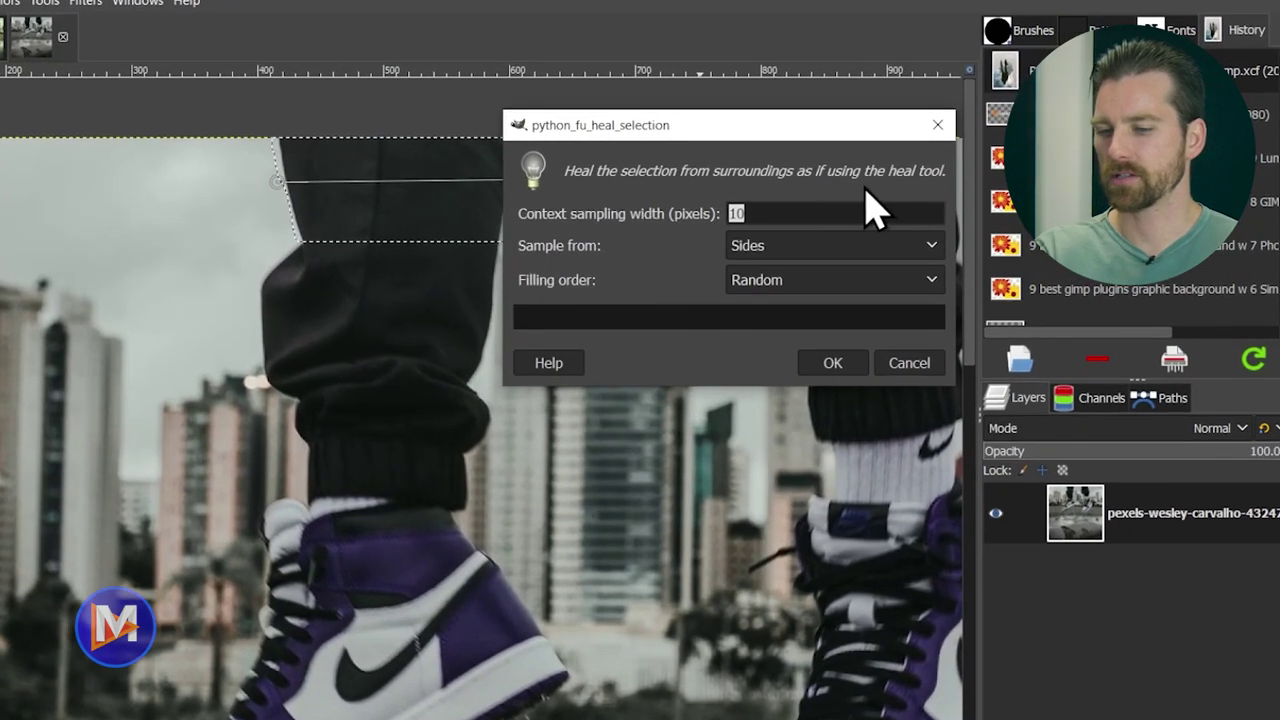
{"action": "type", "text": "100"}
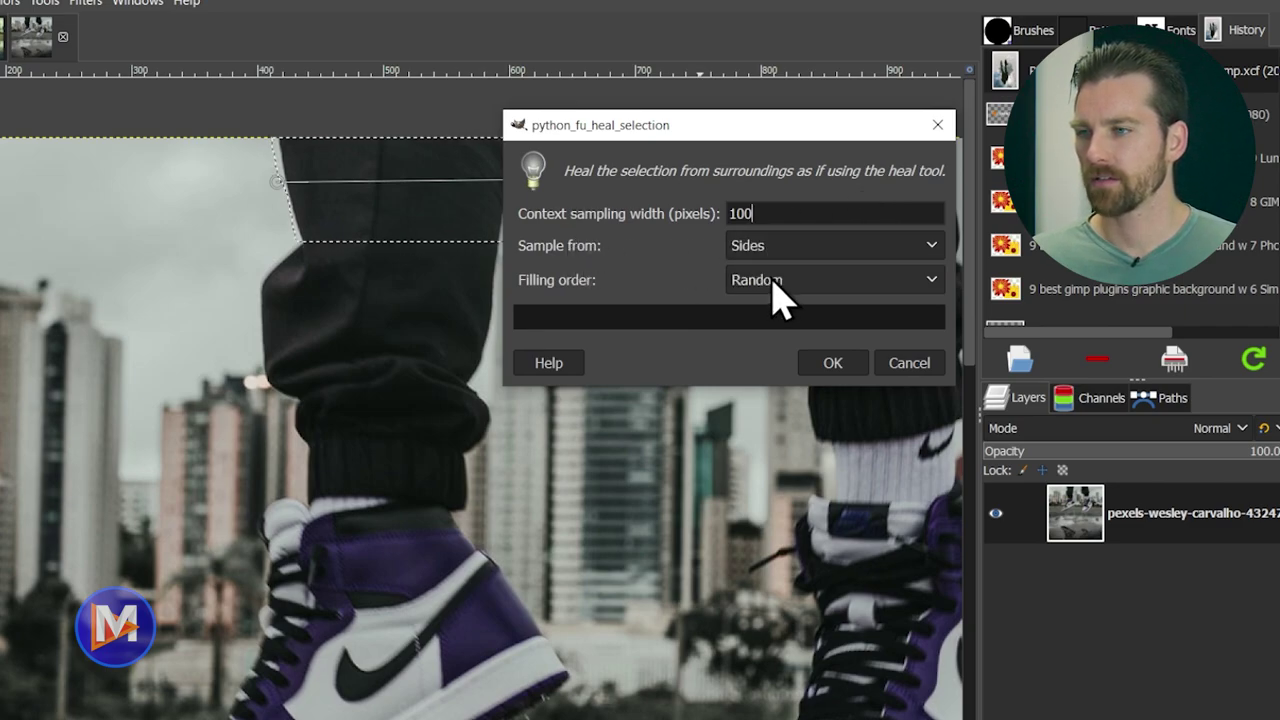
{"action": "left_click", "coordinate": [826, 284]}
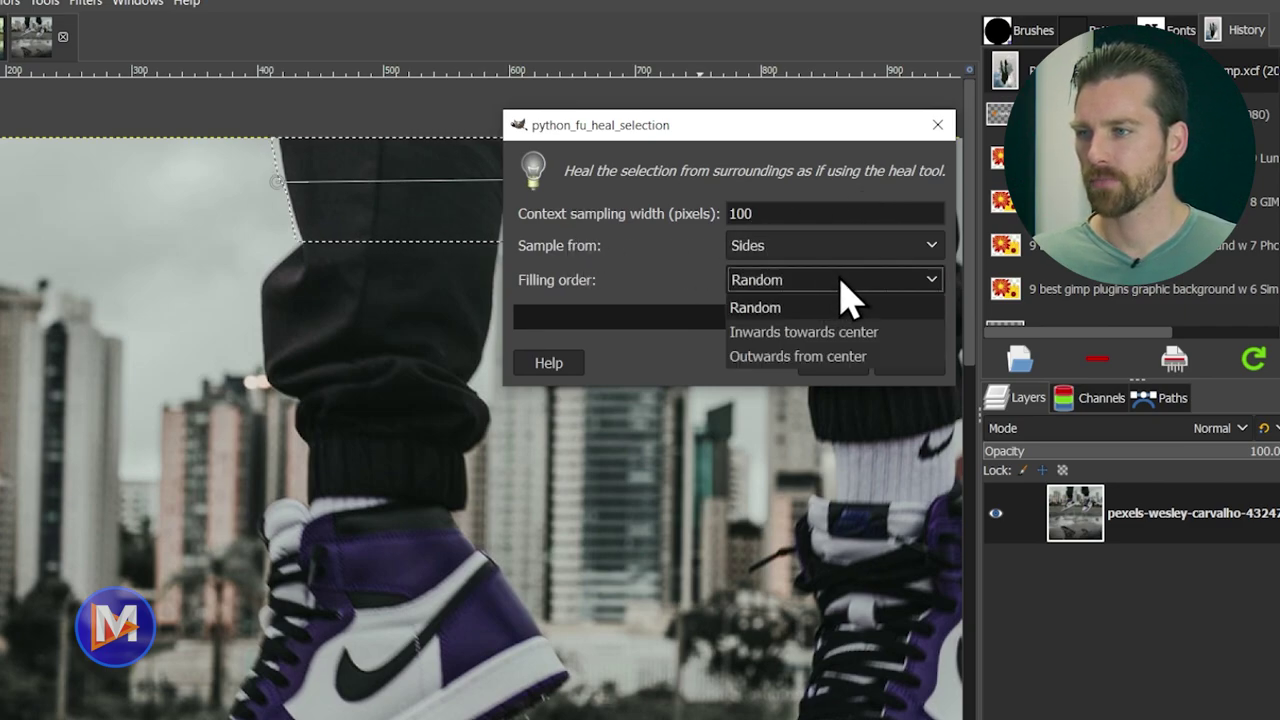
{"action": "left_click", "coordinate": [828, 285]}
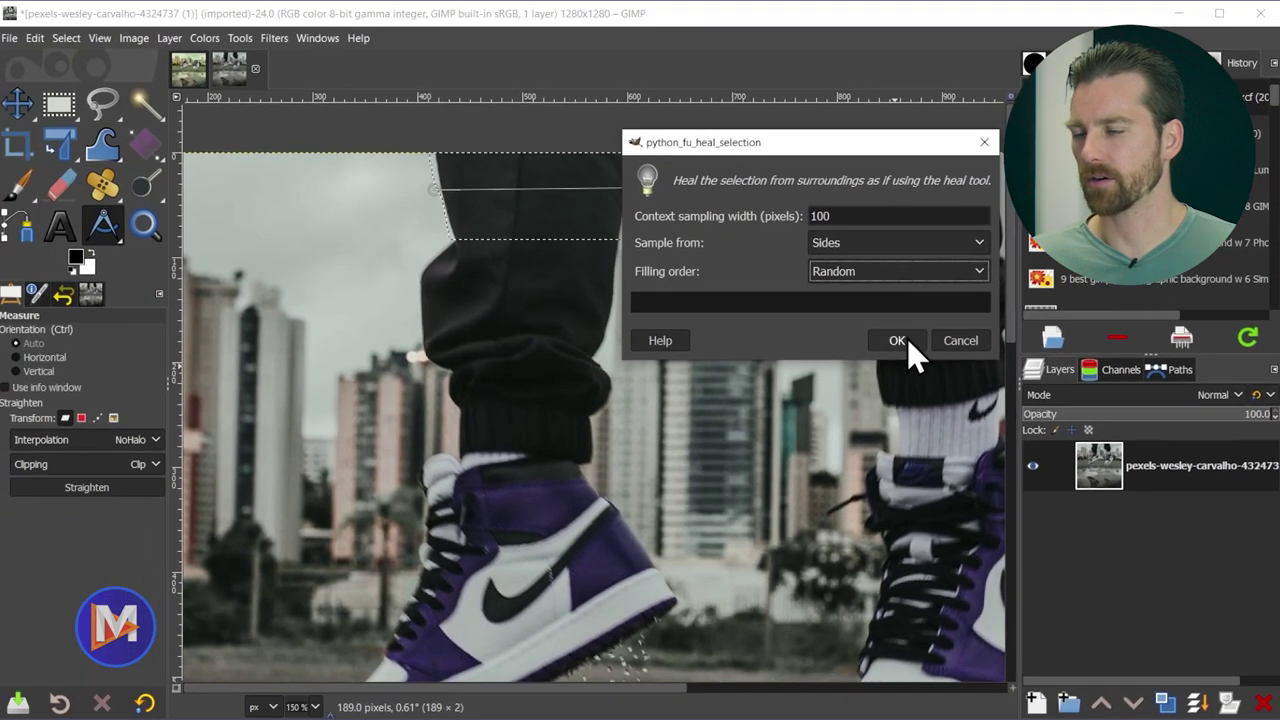
{"action": "left_click", "coordinate": [852, 364]}
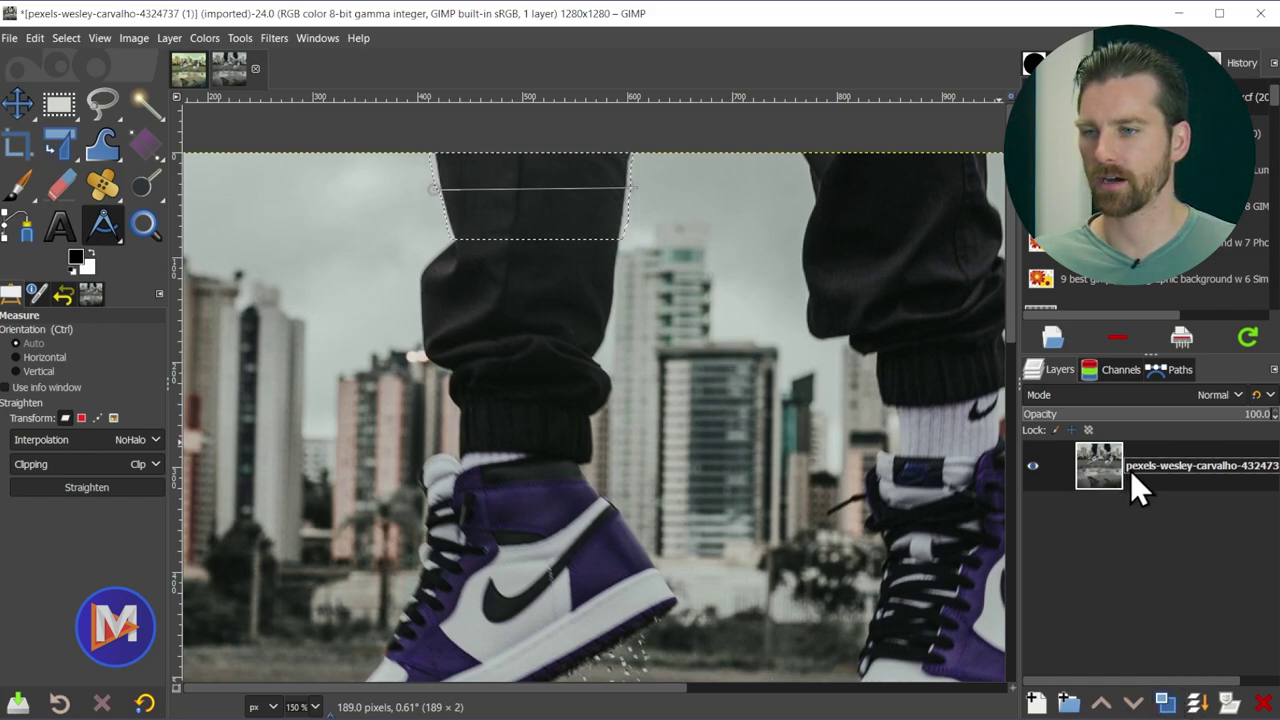
- Duplicate the photo layer and heal the selected trouser section on the copy
{"action": "left_click", "coordinate": [1165, 703]}
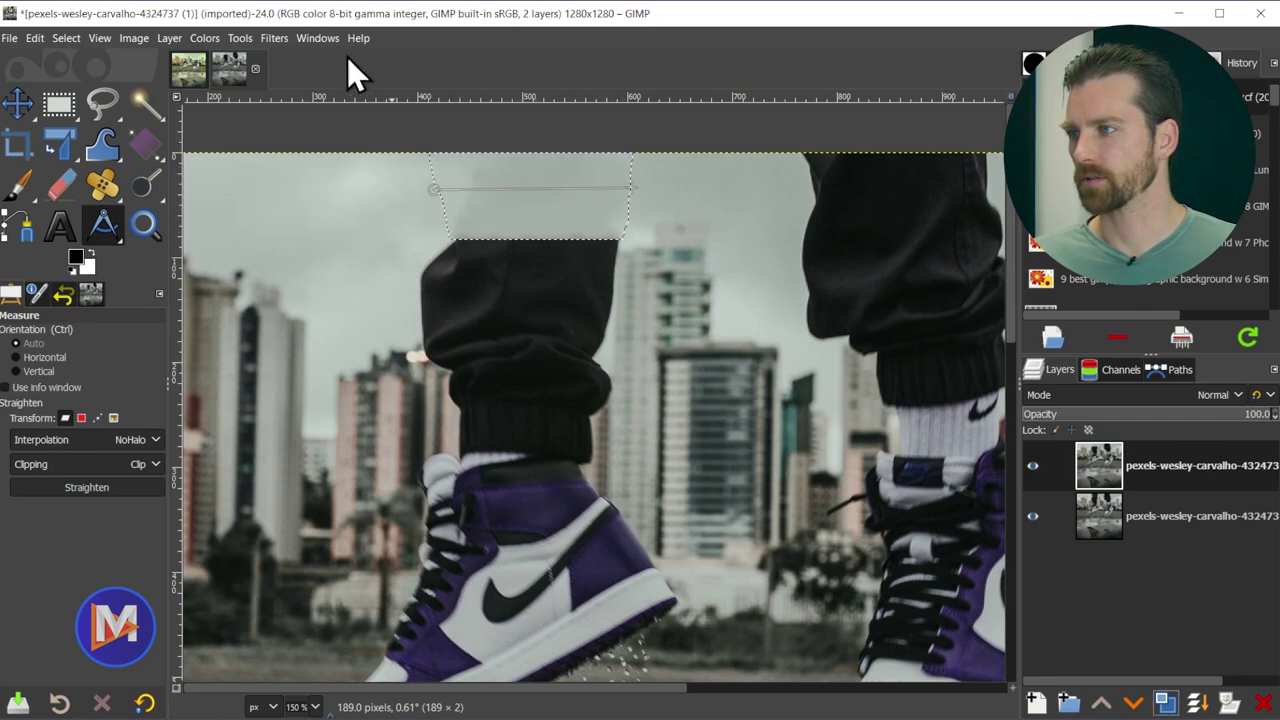
{"action": "left_click", "coordinate": [275, 38]}
{"action": "mouse_move", "coordinate": [309, 171]}
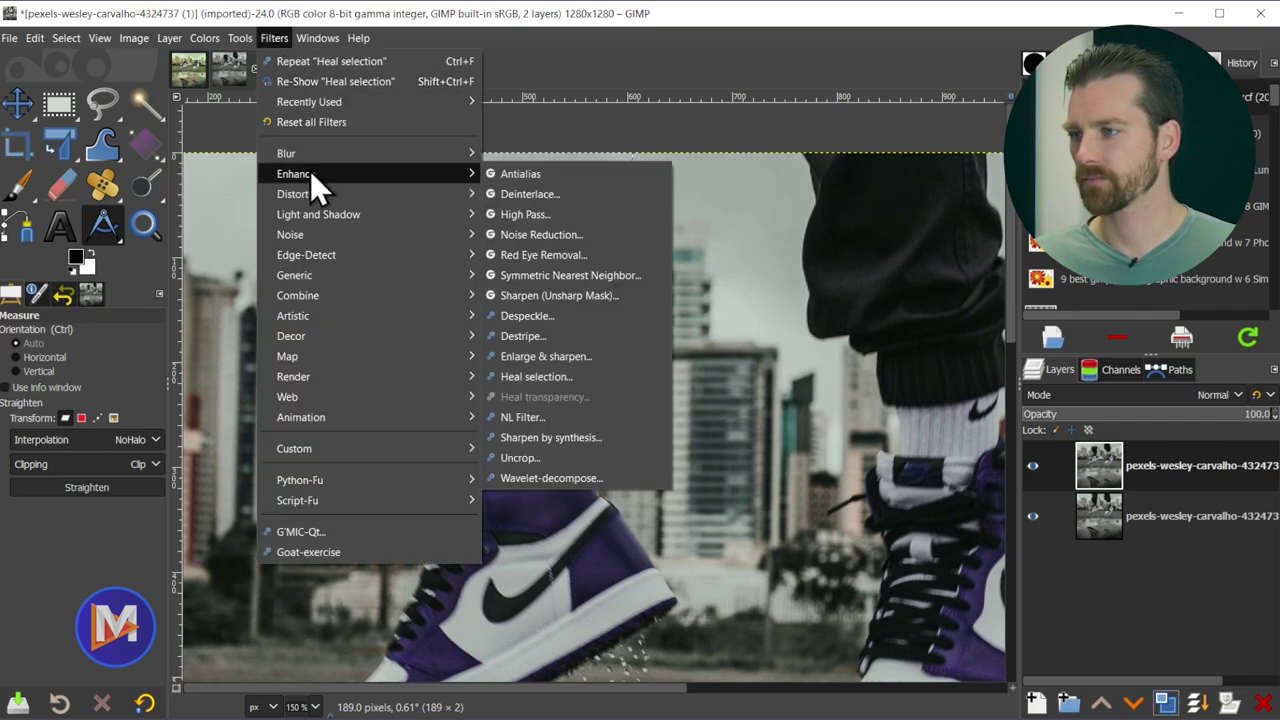
{"action": "left_click", "coordinate": [575, 48]}
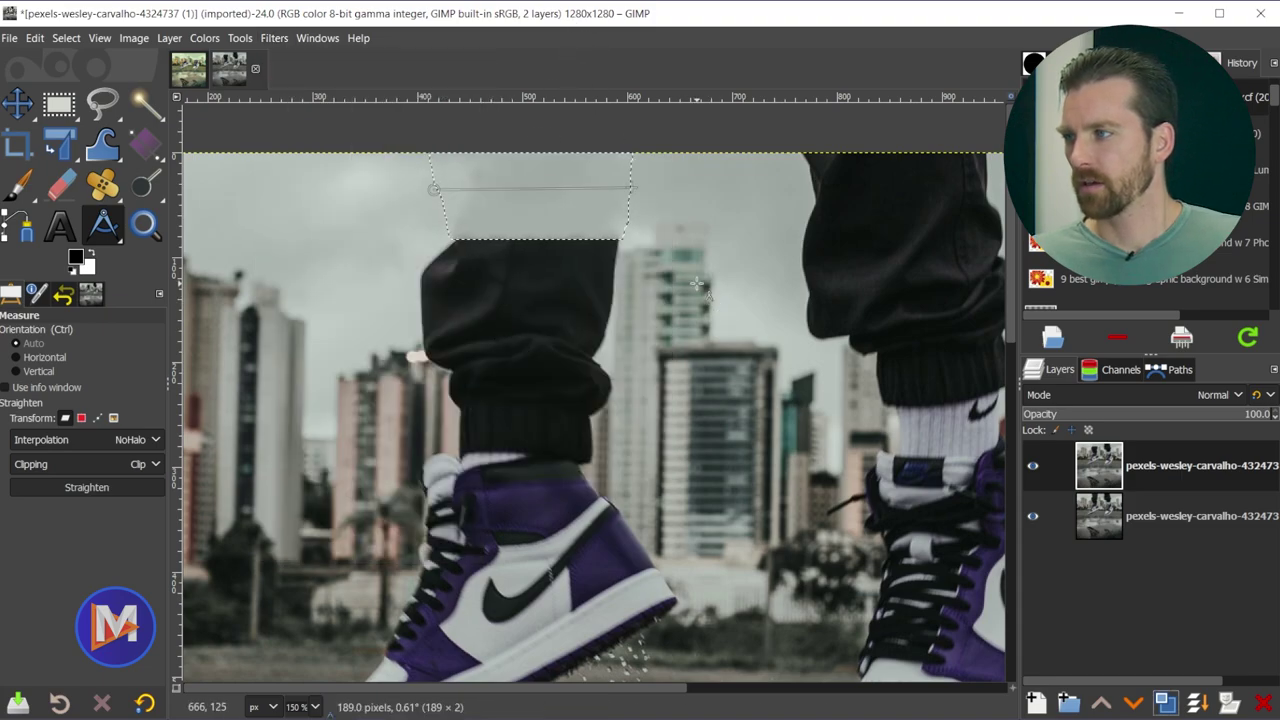
- Clear the selection and outline the next section of the left trouser leg with Free Select, from the cut edge to the folds
{"action": "left_click", "coordinate": [99, 98]}
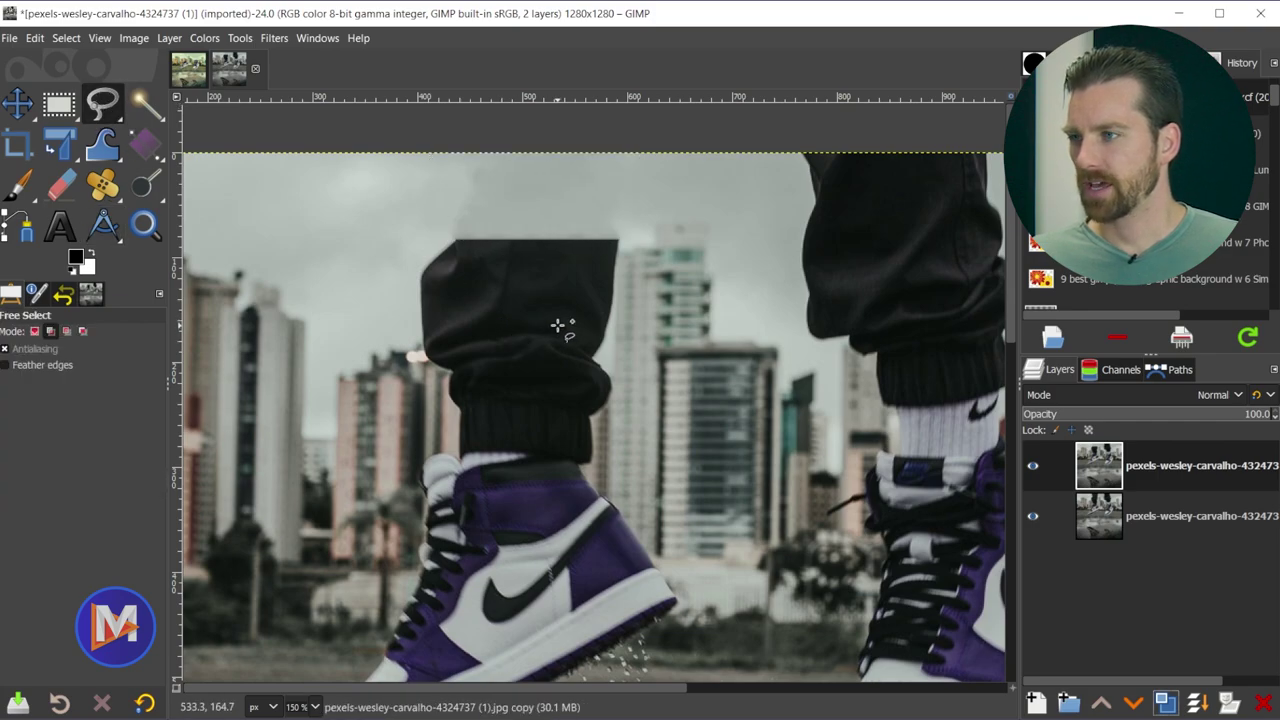
{"action": "scroll", "coordinate": [625, 345], "scroll_direction": "down", "scroll_amount": 1}
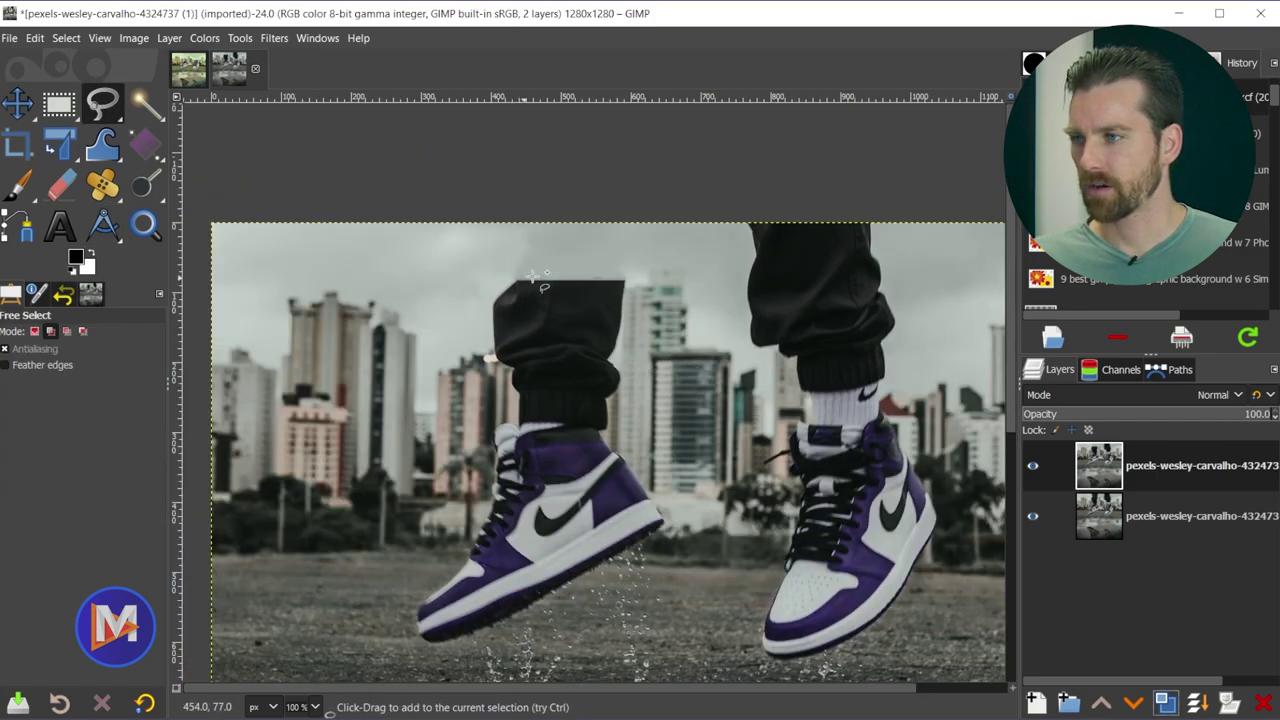
{"action": "scroll", "coordinate": [563, 343], "scroll_direction": "up", "scroll_amount": 2}
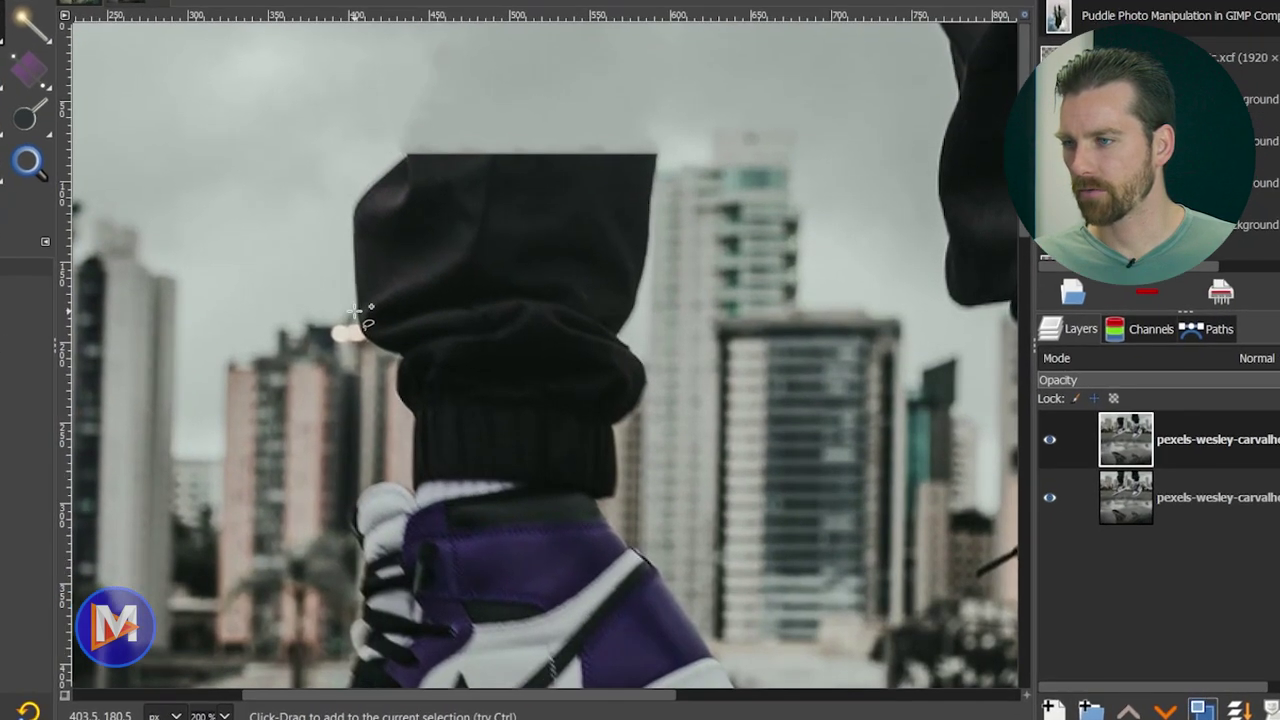
{"action": "left_click", "coordinate": [428, 353]}
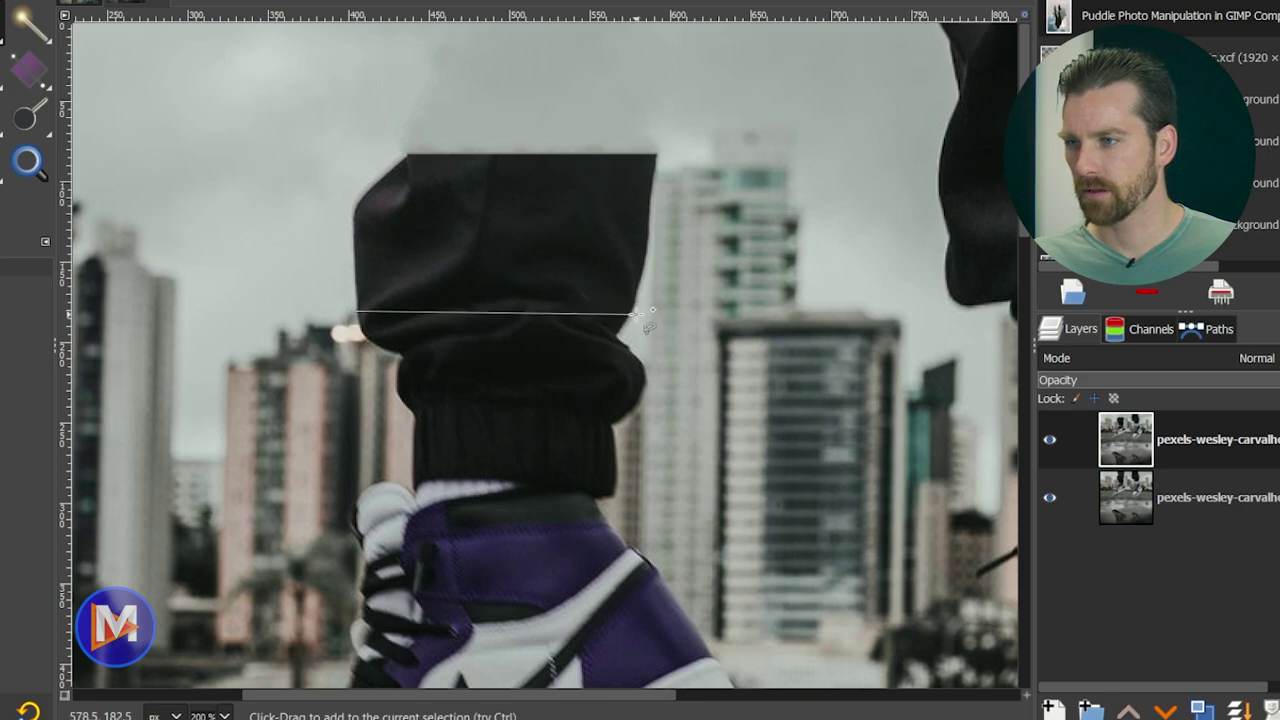
{"action": "left_click", "coordinate": [634, 313]}
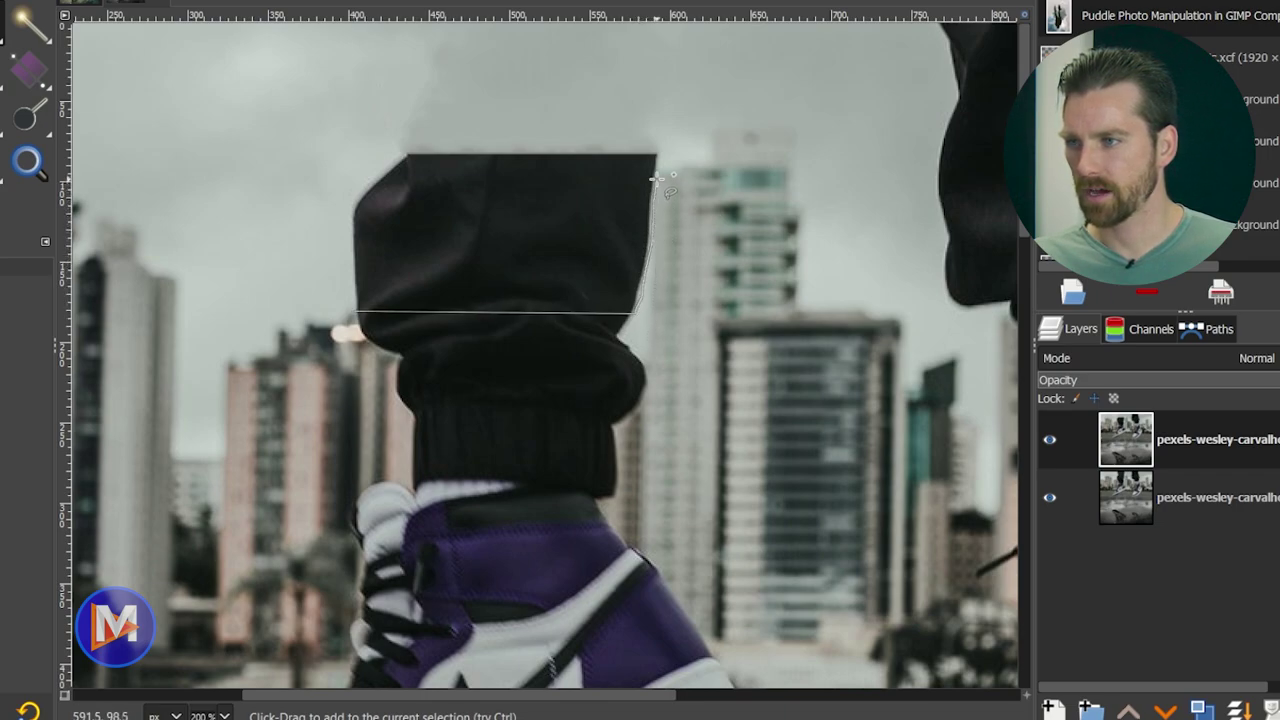
{"action": "left_click", "coordinate": [657, 146]}
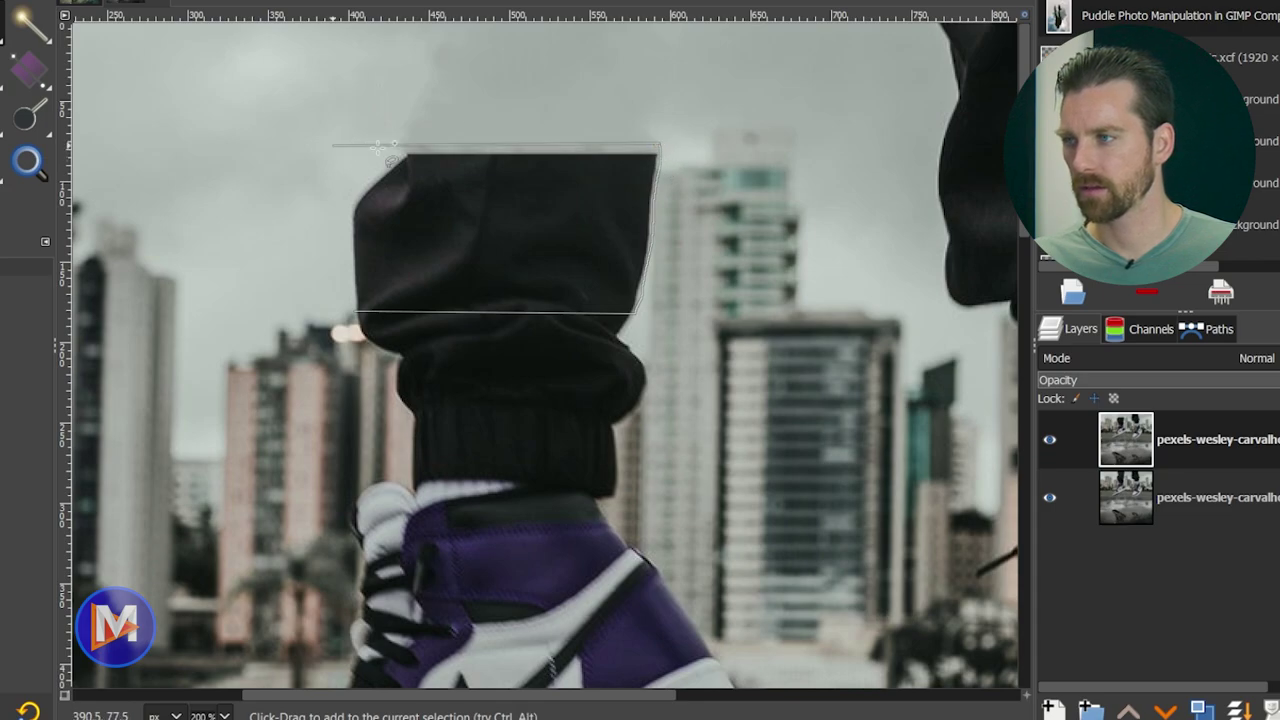
{"action": "left_click", "coordinate": [405, 148]}
{"action": "left_click", "coordinate": [345, 200]}
{"action": "left_click", "coordinate": [362, 313]}
{"action": "key", "text": "Return"}
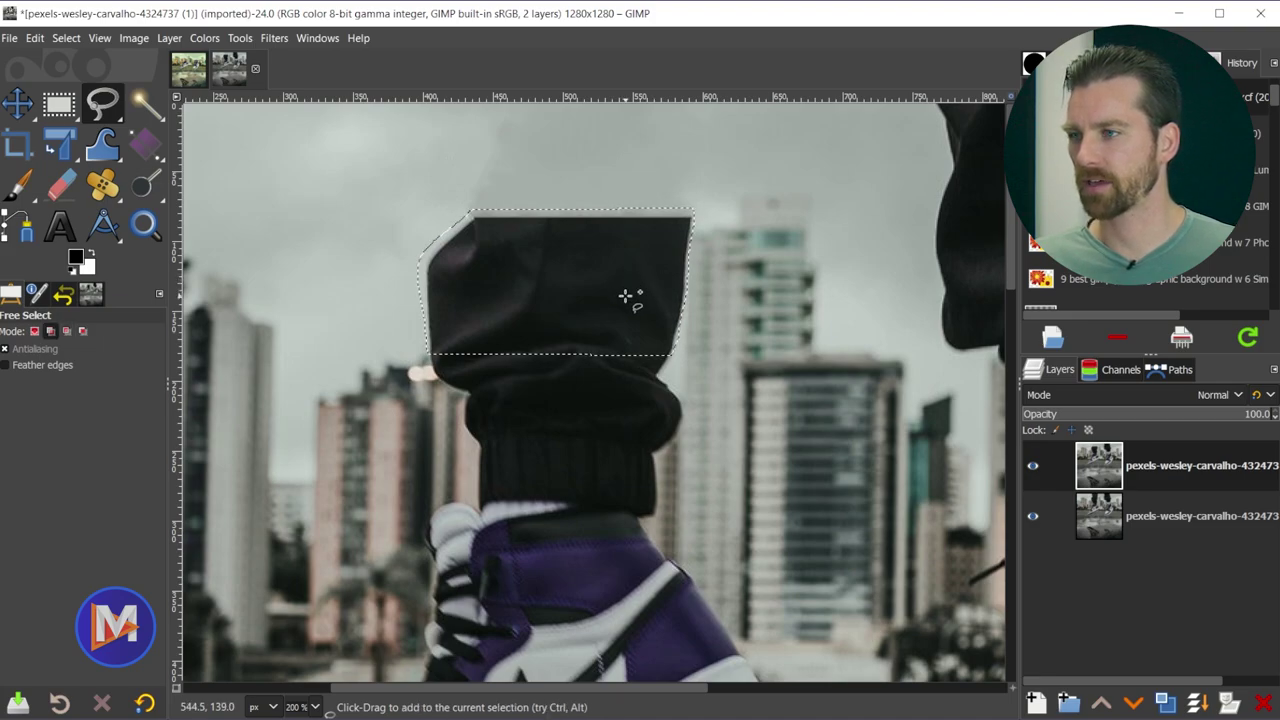
- Try to heal the newly selected trouser section by repeating Heal Selection with its last settings
{"action": "key", "text": "ctrl+f"}
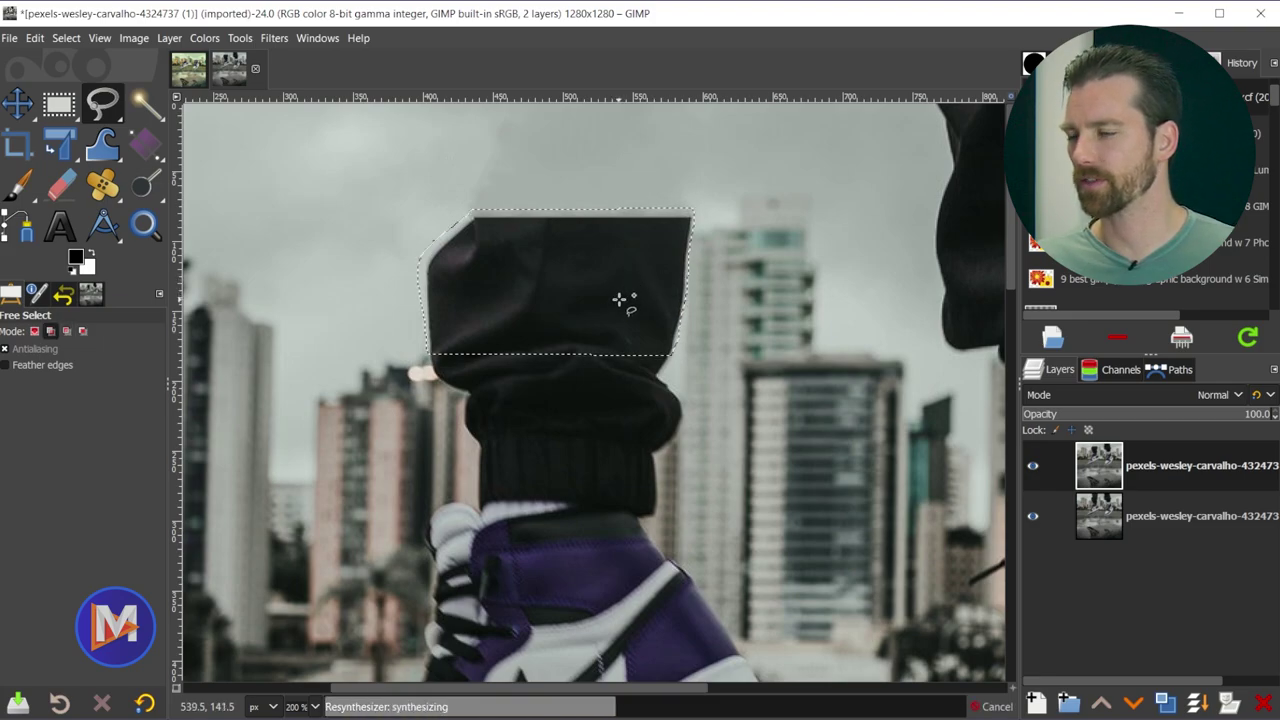
{"action": "key", "text": "minus"}
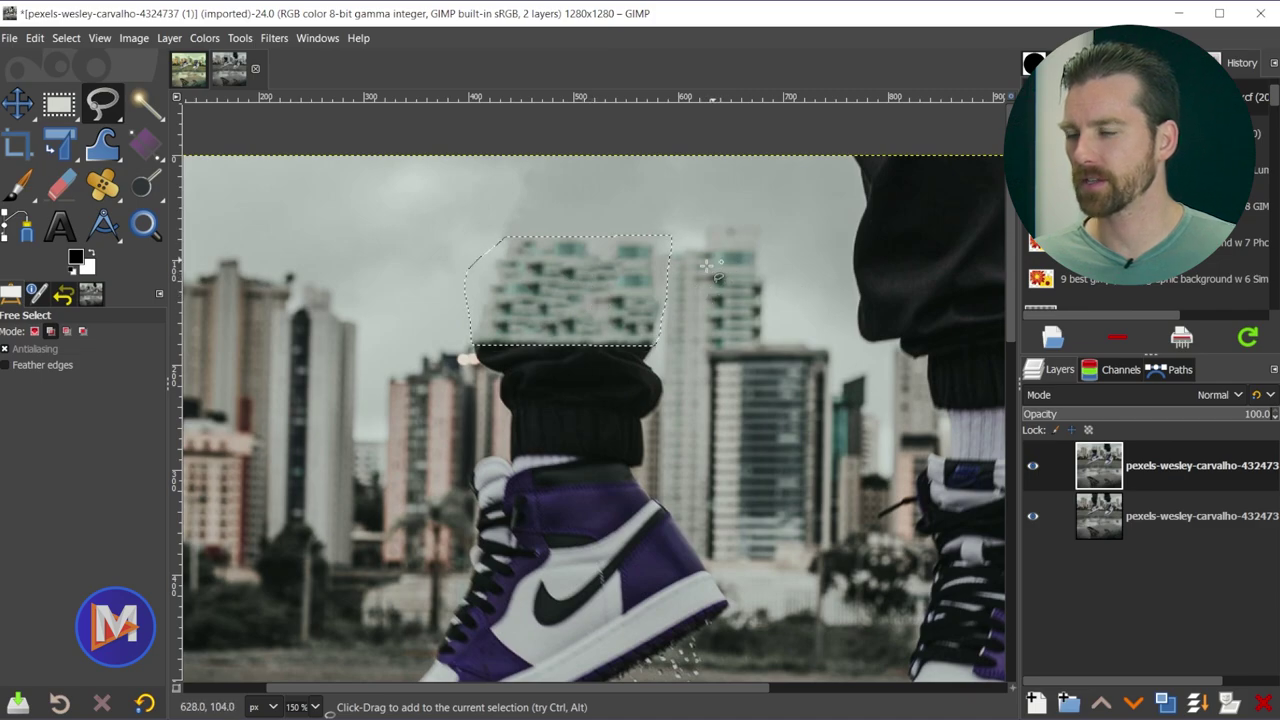
{"action": "scroll", "coordinate": [531, 271], "scroll_direction": "up", "scroll_amount": 1}
{"action": "scroll", "coordinate": [560, 280], "scroll_direction": "down", "scroll_amount": 4}
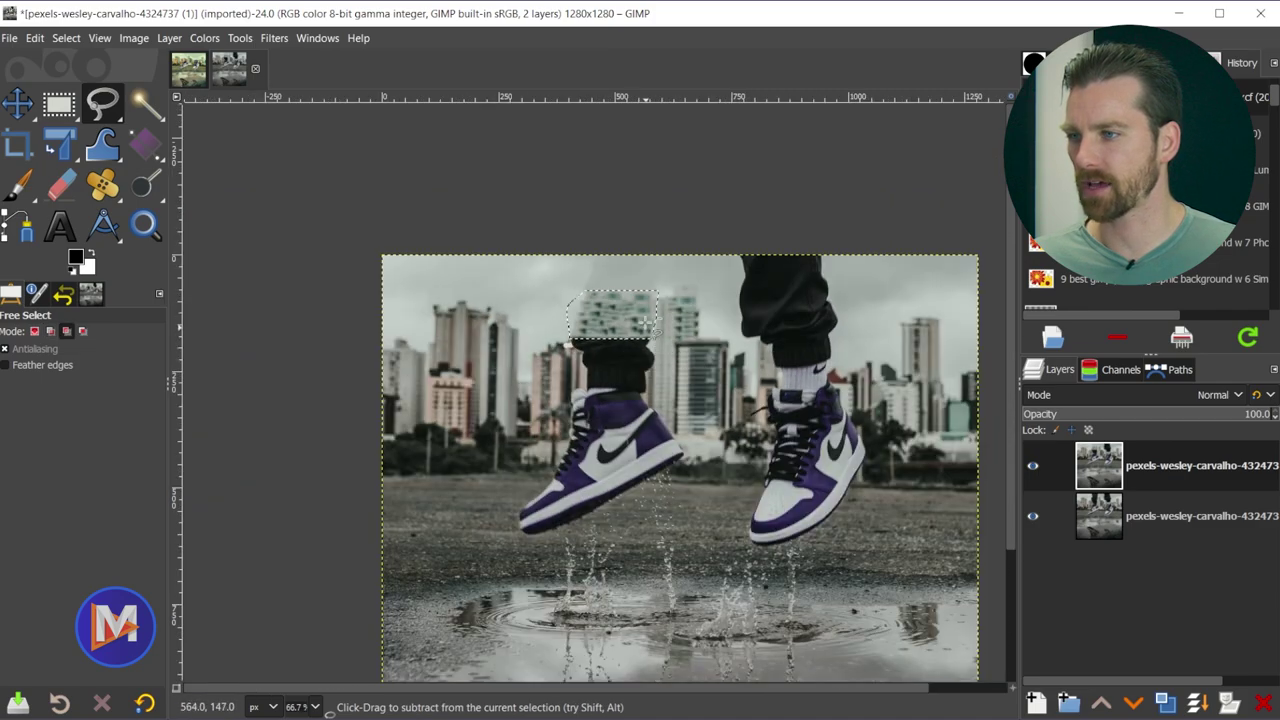
{"action": "scroll", "coordinate": [600, 290], "scroll_direction": "up", "scroll_amount": 4}
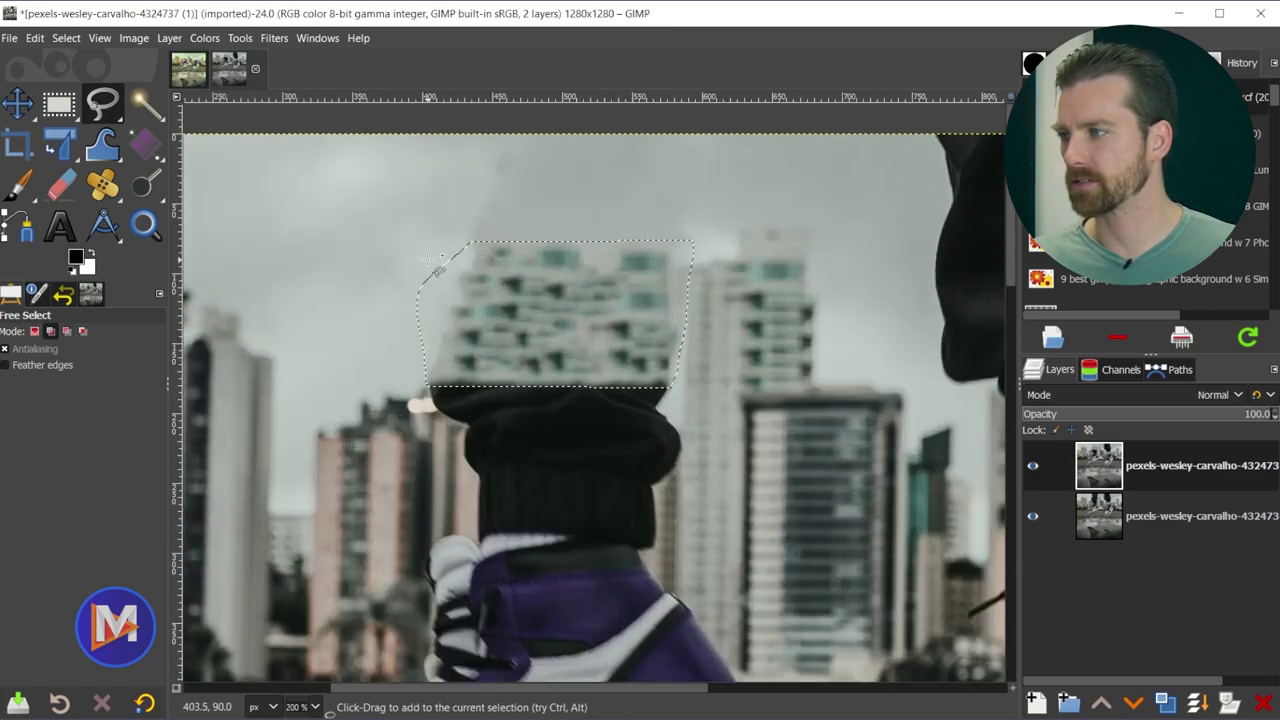
- Prepare the Clone tool with a brush size of 39, keeping its alignment at None
{"action": "key", "text": "c"}
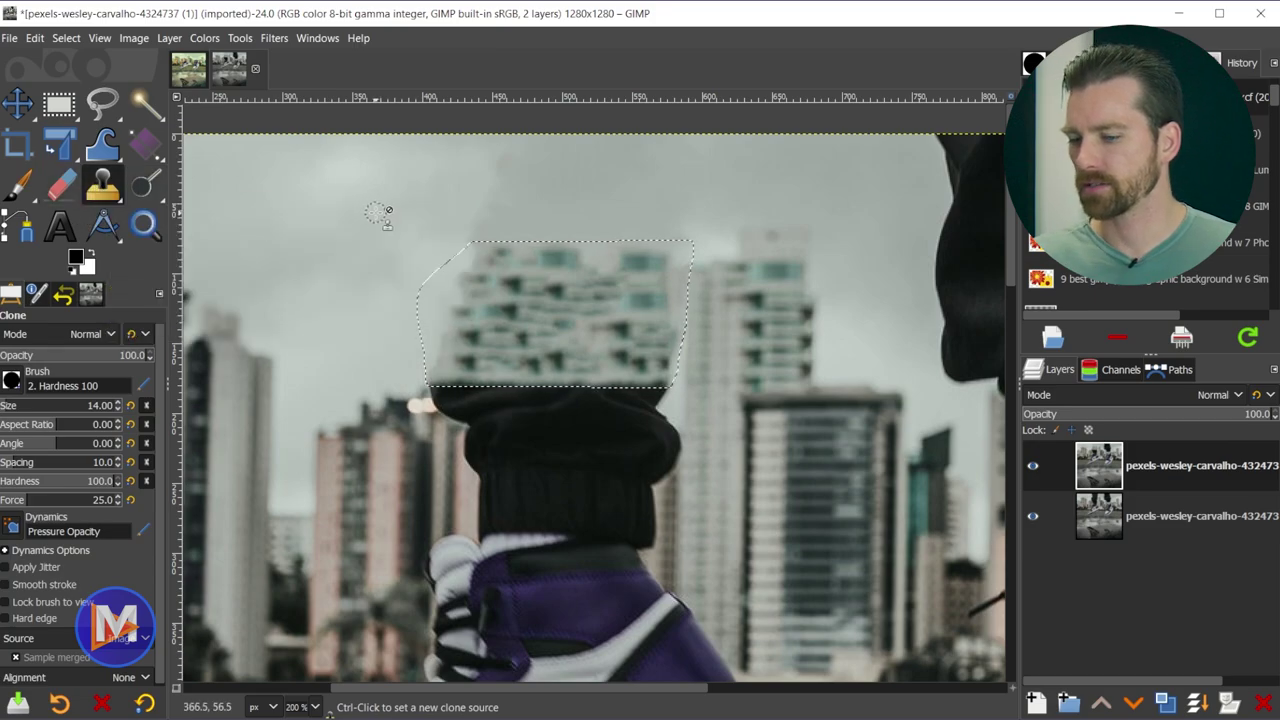
{"action": "key", "text": "bracketright"}
{"action": "key", "text": "bracketright"}
{"action": "key", "text": "bracketright"}
{"action": "key", "text": "bracketright"}
{"action": "key", "text": "bracketright"}
{"action": "key", "text": "bracketright"}
{"action": "key", "text": "bracketright"}
{"action": "key", "text": "bracketright"}
{"action": "key", "text": "bracketright"}
{"action": "key", "text": "bracketright"}
{"action": "key", "text": "bracketright"}
{"action": "key", "text": "bracketright"}
{"action": "key", "text": "bracketright"}
{"action": "key", "text": "bracketright"}
{"action": "key", "text": "bracketright"}
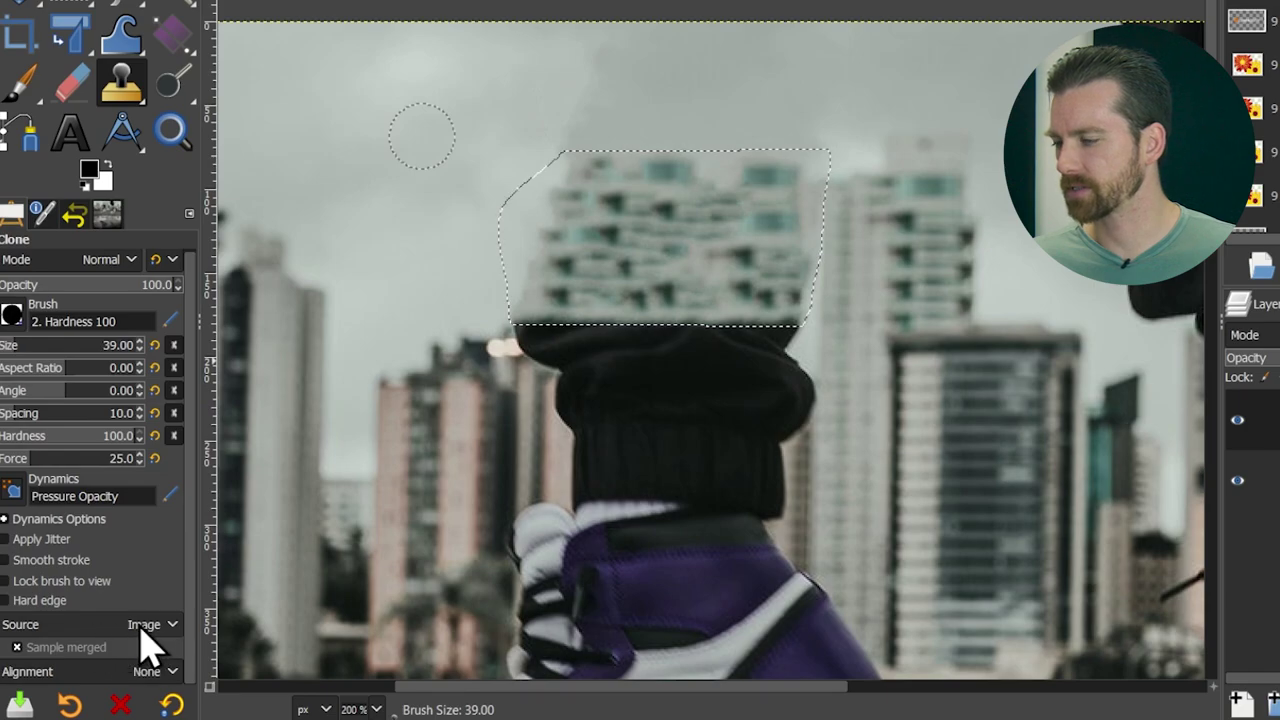
{"action": "left_click", "coordinate": [163, 670]}
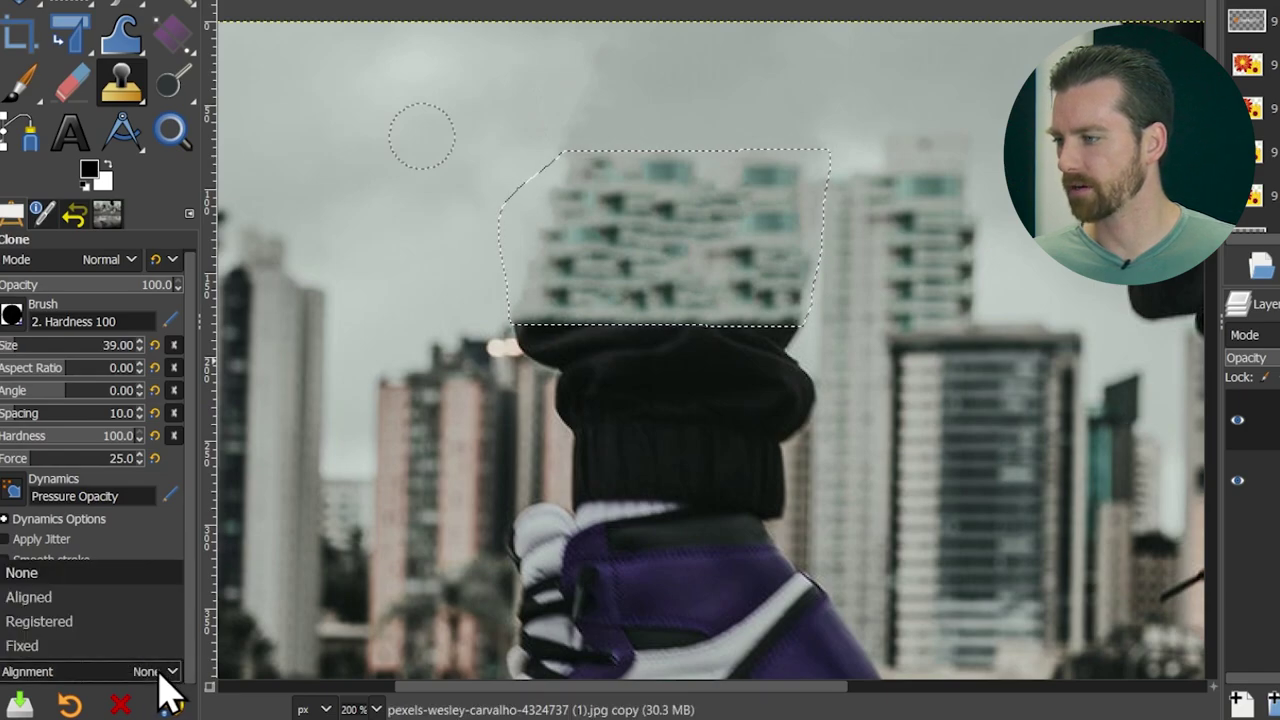
{"action": "left_click", "coordinate": [163, 672]}
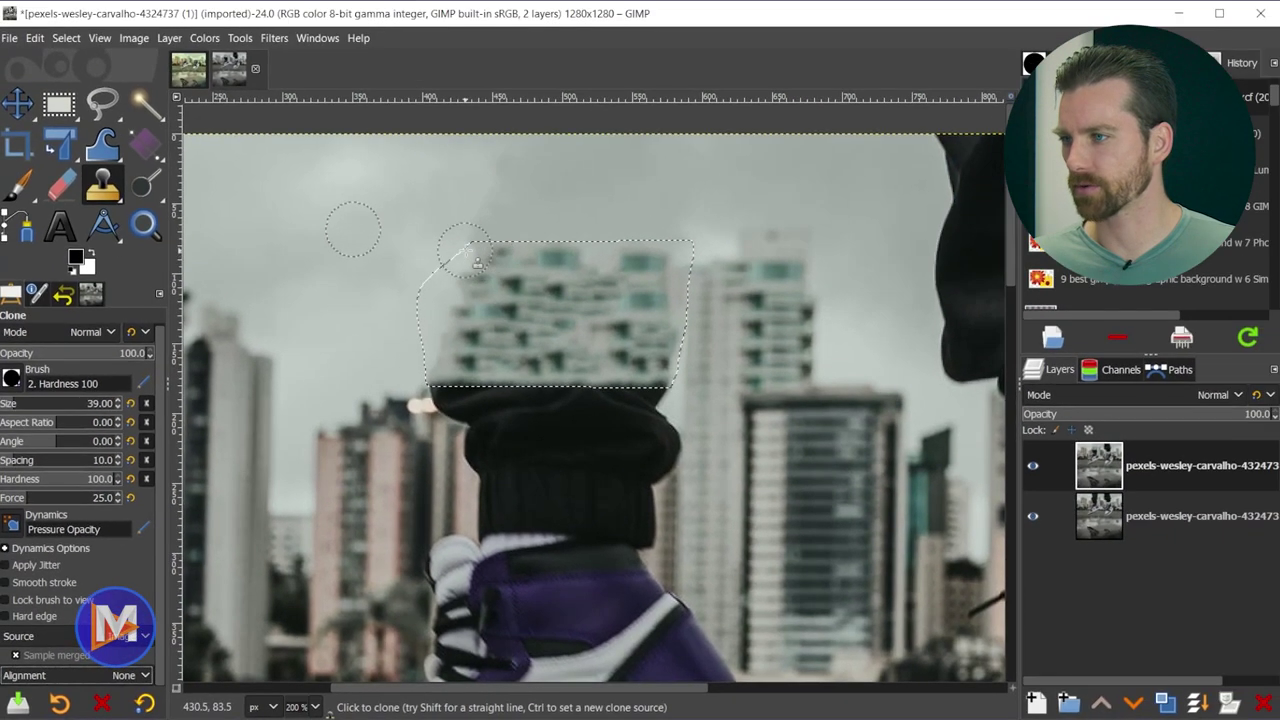
- Clone sky sampled beside and above the selection over the building pattern inside it until the whole section is covered
{"action": "left_click", "coordinate": [542, 212]}
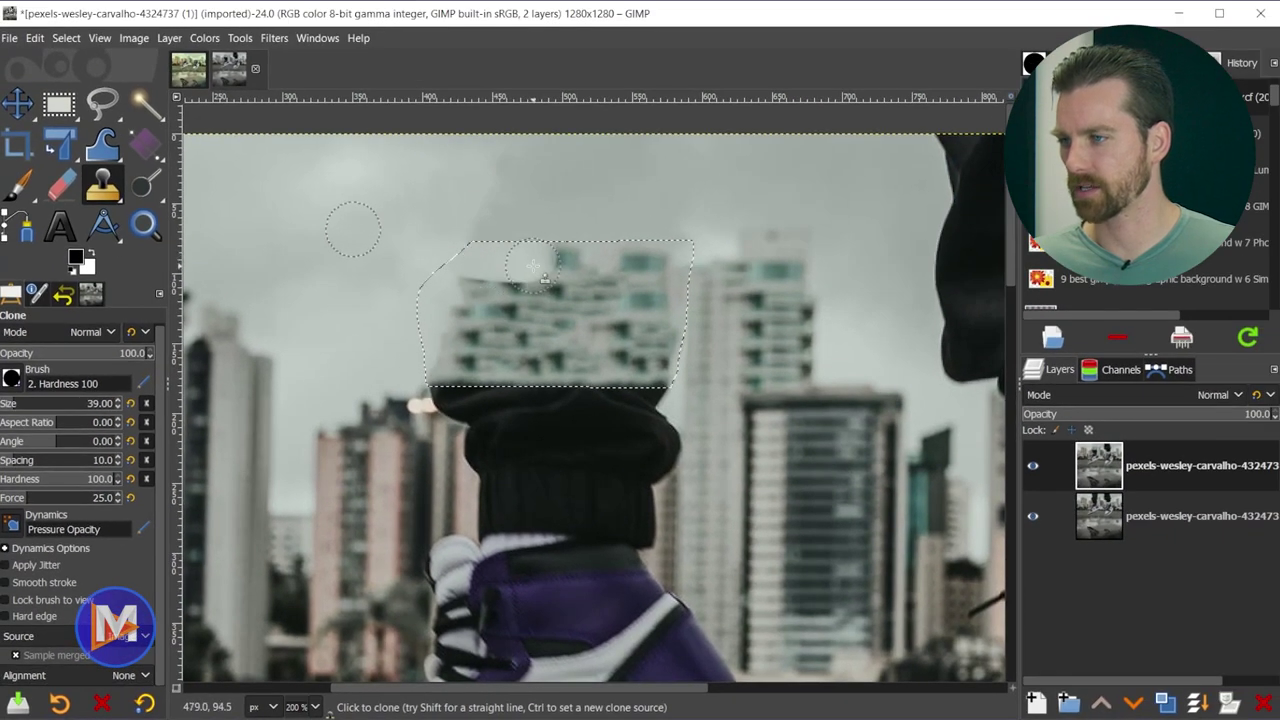
{"action": "mouse_move", "coordinate": [540, 278]}
{"action": "left_mouse_down"}
{"action": "mouse_move", "coordinate": [665, 255]}
{"action": "mouse_move", "coordinate": [637, 261]}
{"action": "mouse_move", "coordinate": [658, 276]}
{"action": "mouse_move", "coordinate": [513, 287]}
{"action": "mouse_move", "coordinate": [428, 346]}
{"action": "mouse_move", "coordinate": [433, 360]}
{"action": "mouse_move", "coordinate": [534, 367]}
{"action": "mouse_move", "coordinate": [551, 316]}
{"action": "mouse_move", "coordinate": [623, 313]}
{"action": "mouse_move", "coordinate": [592, 366]}
{"action": "mouse_move", "coordinate": [658, 348]}
{"action": "left_mouse_up"}
{"action": "left_click", "coordinate": [352, 229], "text": "ctrl"}
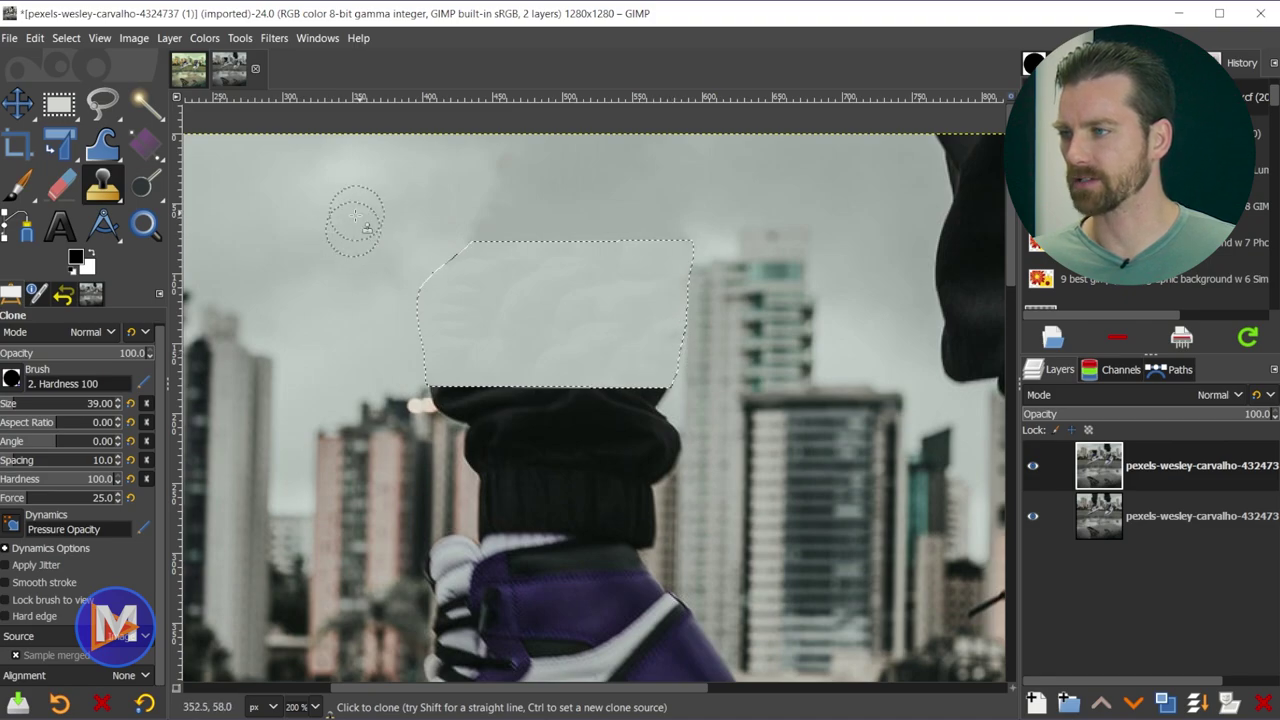
{"action": "left_click", "coordinate": [509, 196], "text": "ctrl"}
{"action": "mouse_move", "coordinate": [457, 271]}
{"action": "left_mouse_down"}
{"action": "mouse_move", "coordinate": [499, 259]}
{"action": "mouse_move", "coordinate": [463, 293]}
{"action": "mouse_move", "coordinate": [524, 318]}
{"action": "mouse_move", "coordinate": [532, 287]}
{"action": "mouse_move", "coordinate": [588, 258]}
{"action": "mouse_move", "coordinate": [659, 257]}
{"action": "mouse_move", "coordinate": [606, 300]}
{"action": "mouse_move", "coordinate": [652, 311]}
{"action": "mouse_move", "coordinate": [653, 329]}
{"action": "mouse_move", "coordinate": [455, 354]}
{"action": "mouse_move", "coordinate": [598, 360]}
{"action": "mouse_move", "coordinate": [645, 335]}
{"action": "mouse_move", "coordinate": [660, 300]}
{"action": "left_mouse_up"}
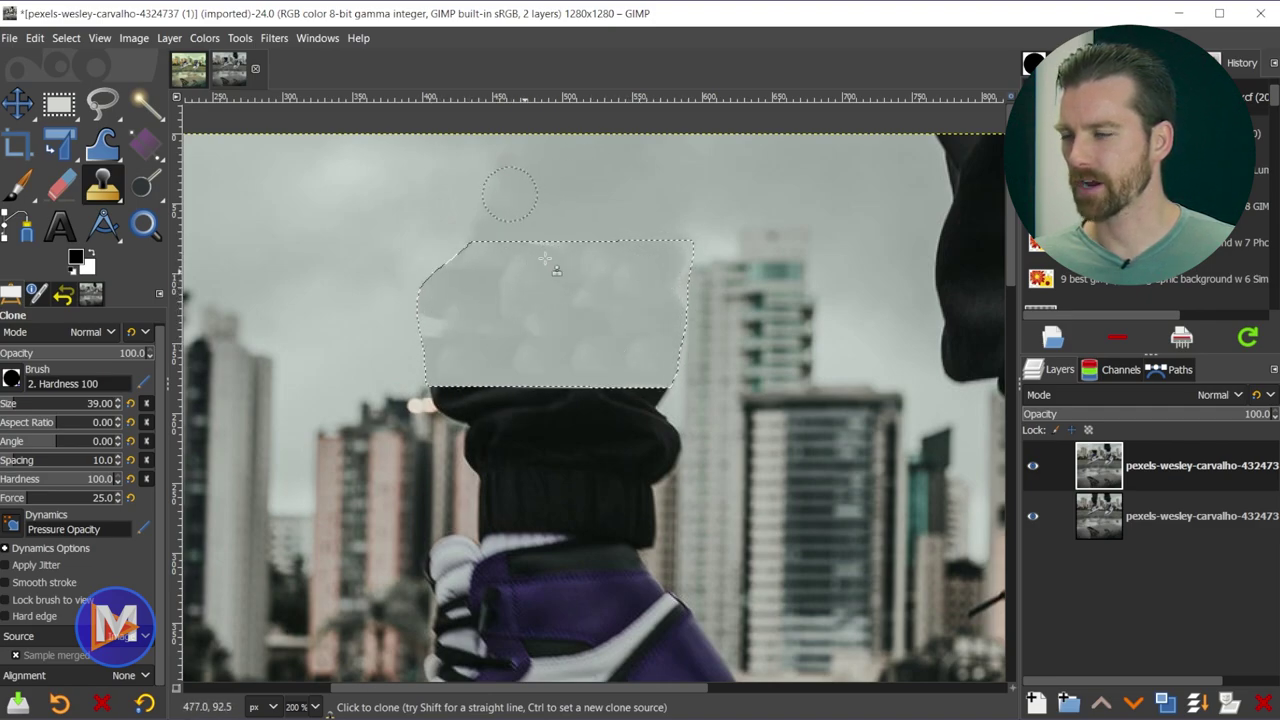
{"action": "left_click", "coordinate": [545, 259]}
{"action": "left_click", "coordinate": [495, 292]}
{"action": "left_click", "coordinate": [475, 290]}
{"action": "left_click", "coordinate": [583, 370]}
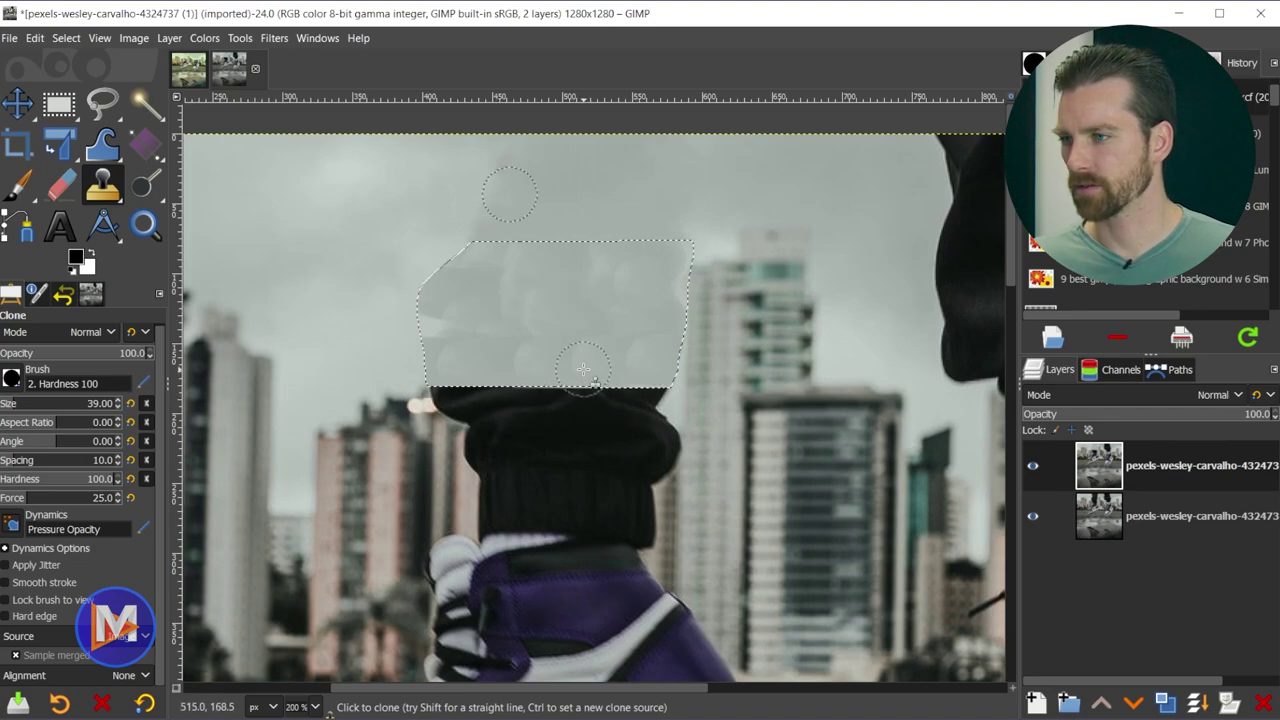
- Clear the selection and outline the remaining cuff and sock above the left shoe with Free Select, following the shoe collar's upper edge
{"action": "scroll", "coordinate": [848, 380], "scroll_direction": "down", "scroll_amount": 2}
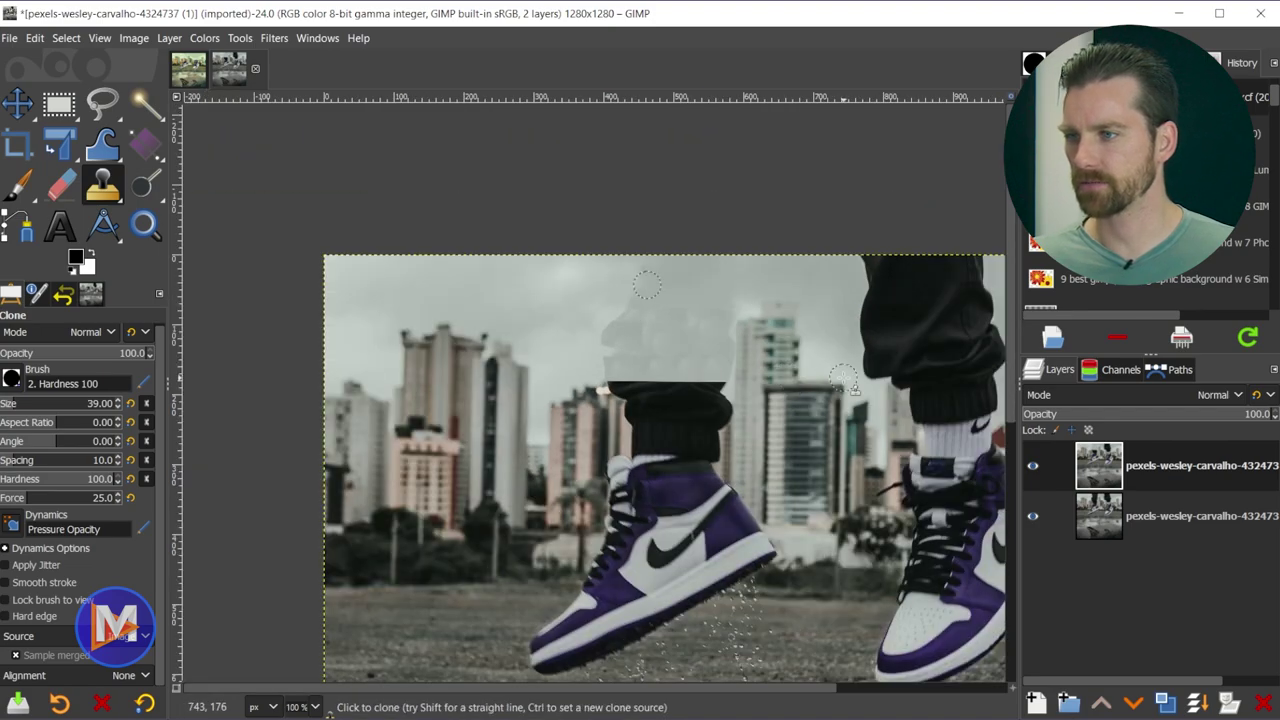
{"action": "scroll", "coordinate": [705, 413], "scroll_direction": "up", "scroll_amount": 3}
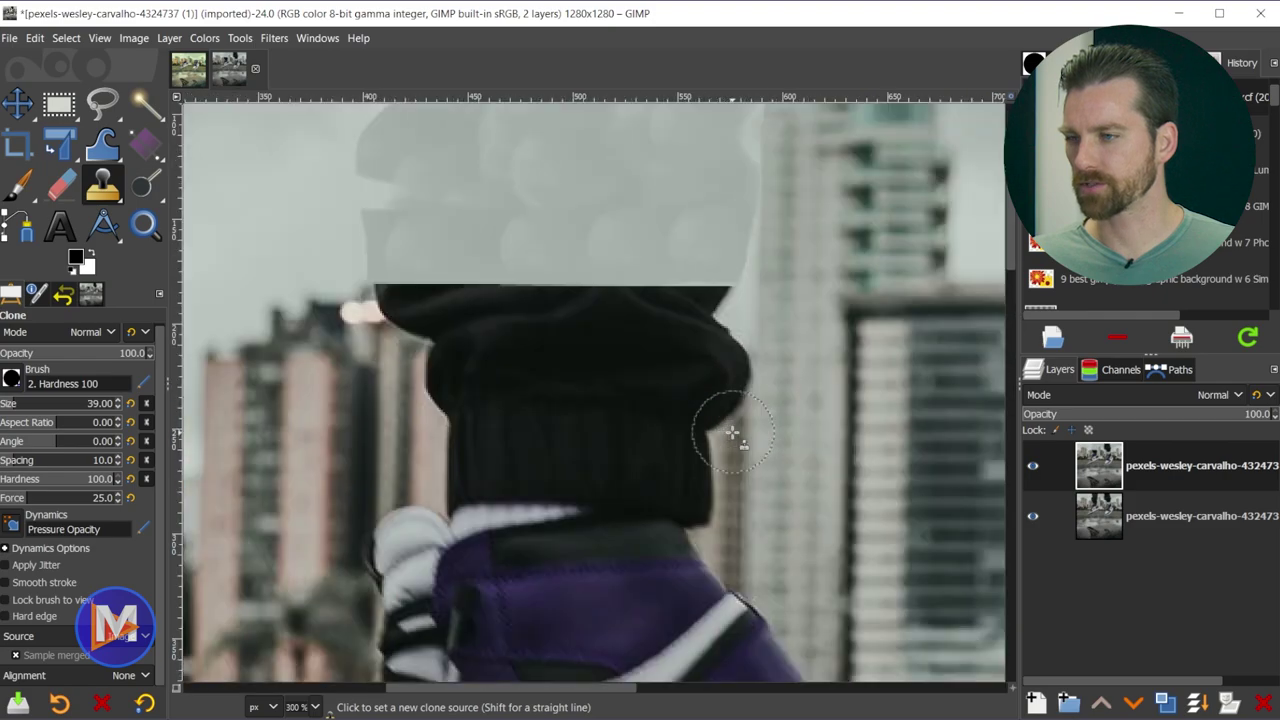
{"action": "left_click", "coordinate": [104, 108]}
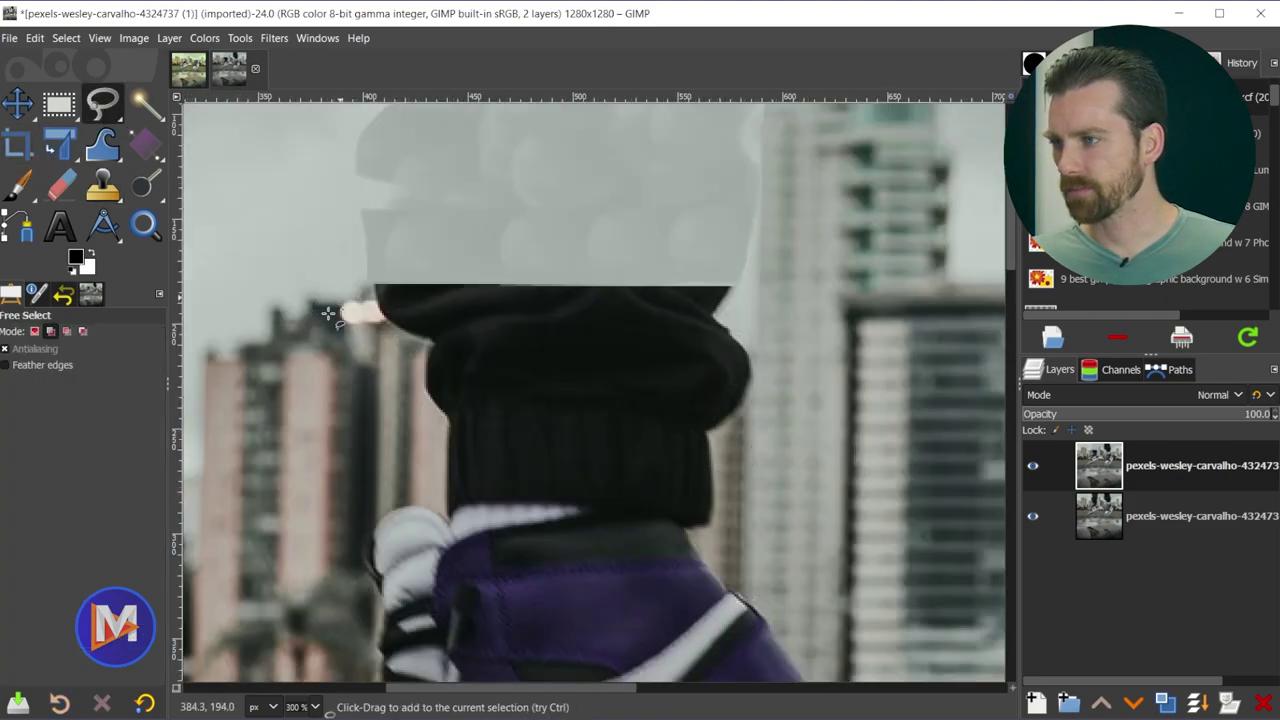
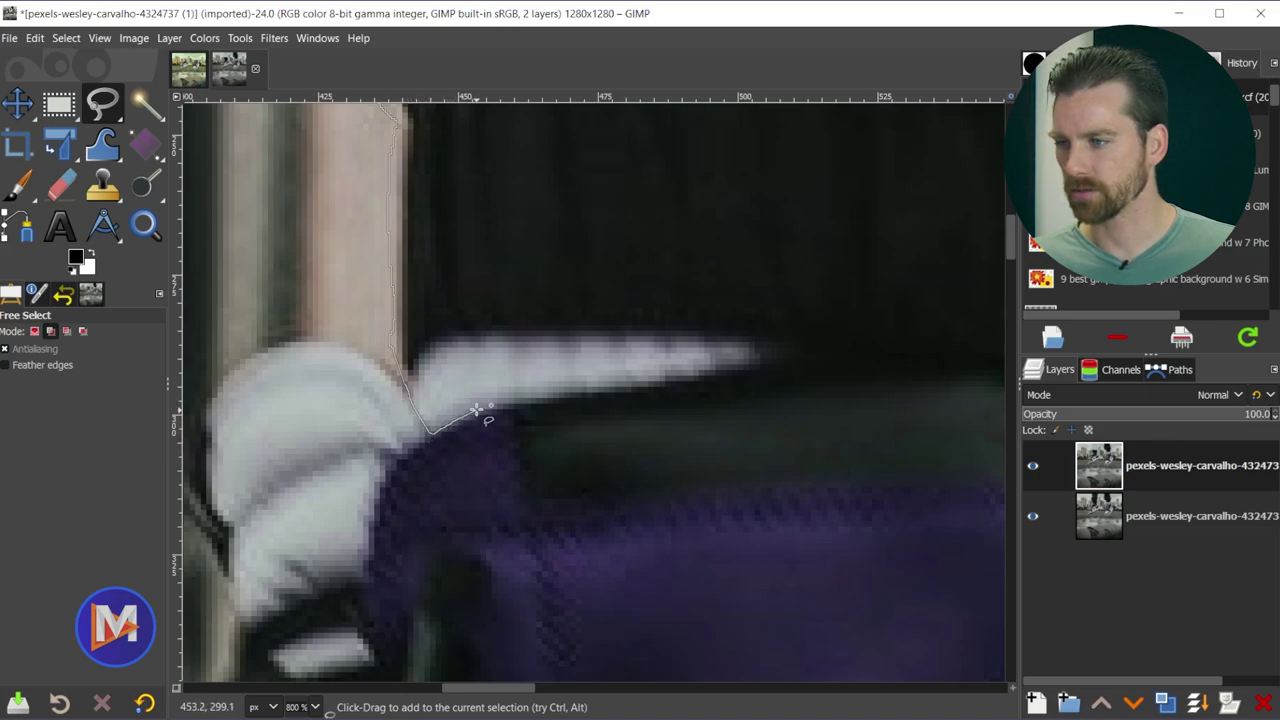
{"action": "left_click_drag", "start_coordinate": [590, 390], "coordinate": [703, 377]}
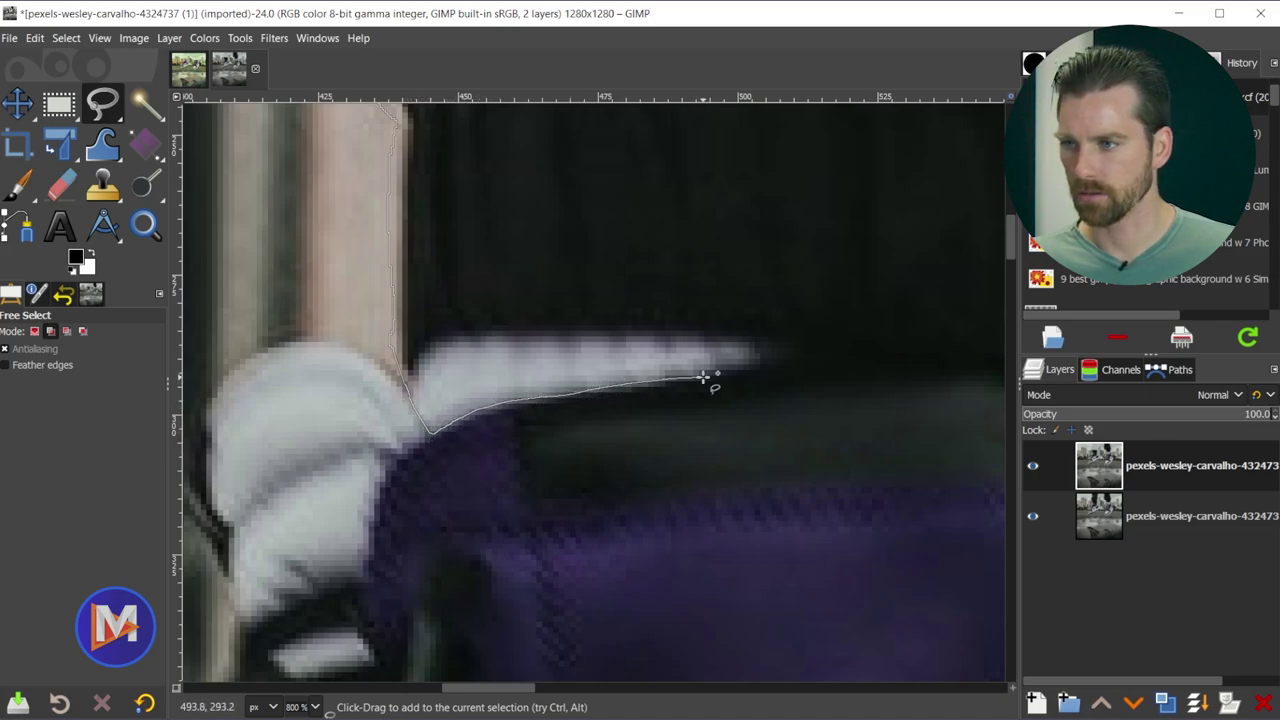
{"action": "key", "text": "space"}
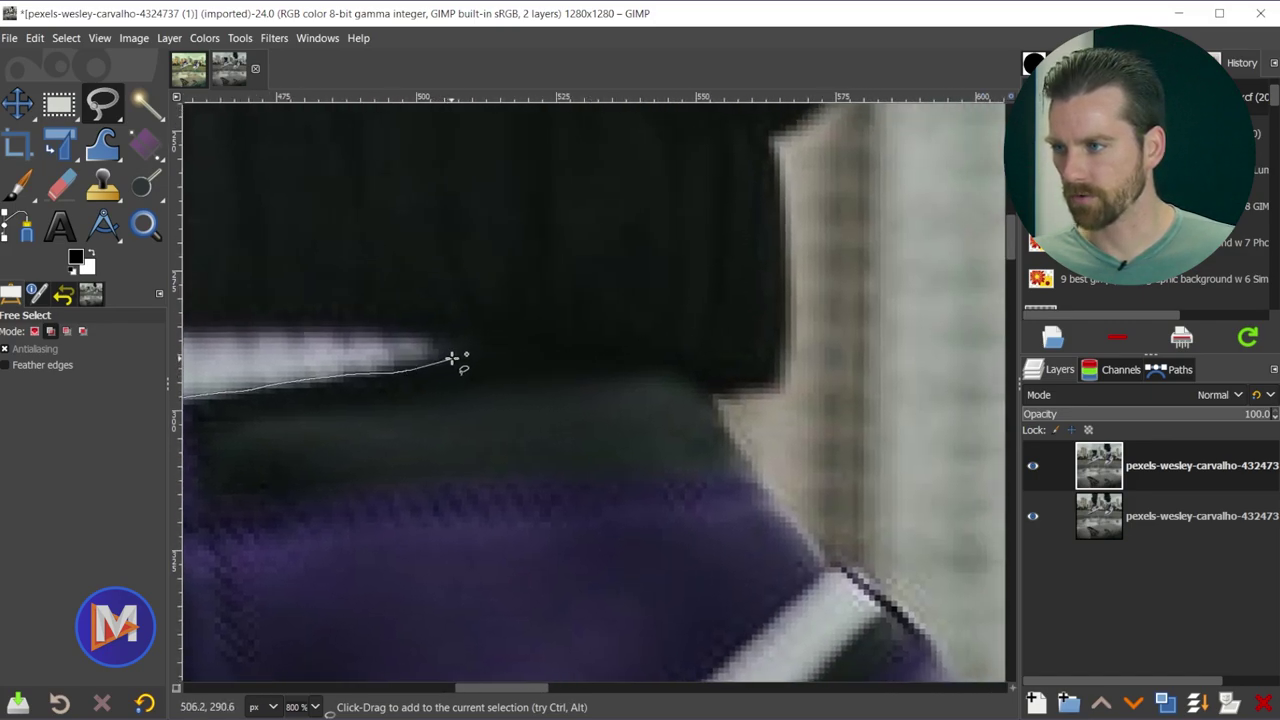
{"action": "left_click_drag", "start_coordinate": [505, 351], "coordinate": [652, 330]}
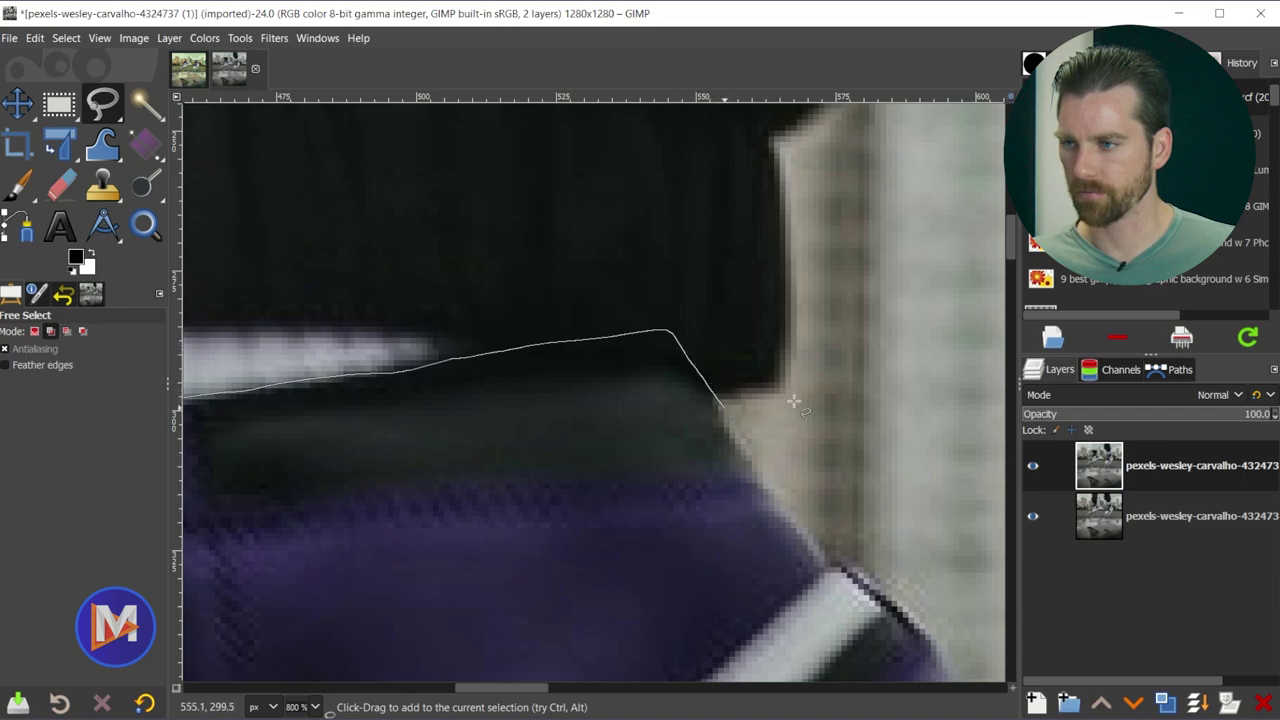
{"action": "scroll", "coordinate": [800, 396], "scroll_direction": "down", "scroll_amount": 5}
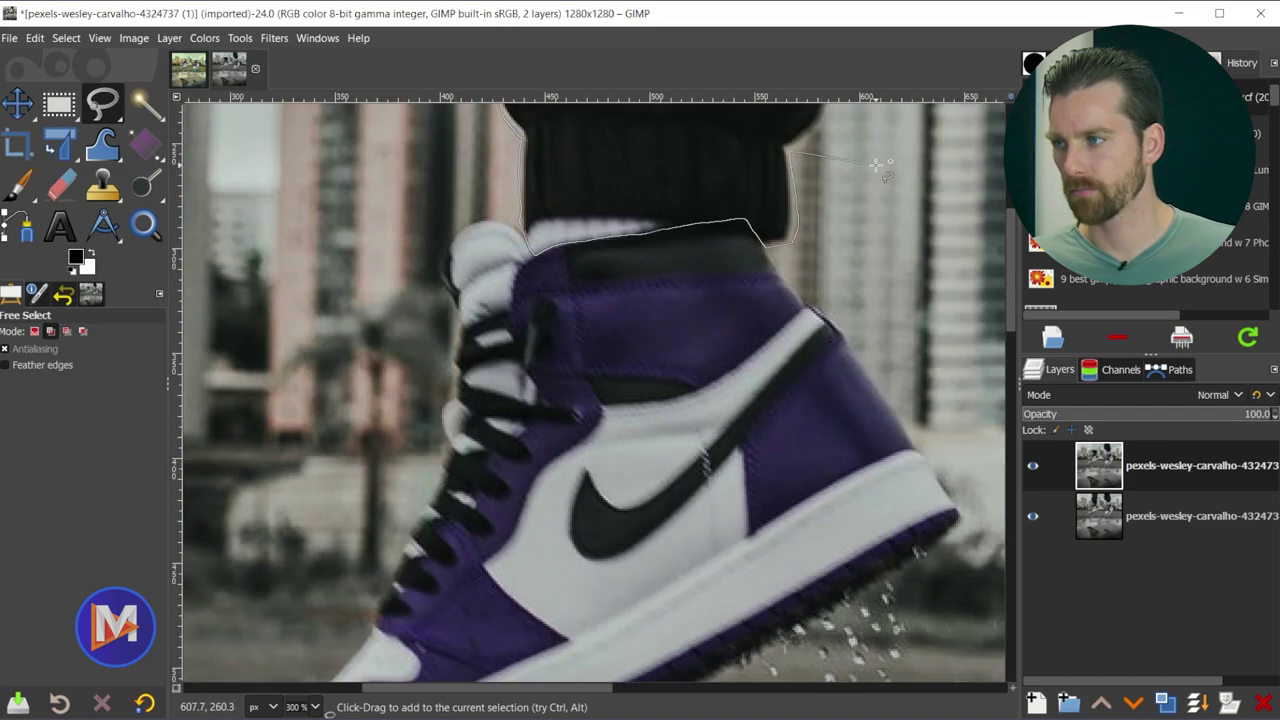
{"action": "scroll", "coordinate": [560, 300], "scroll_direction": "up", "scroll_amount": 2}
{"action": "mouse_move", "coordinate": [585, 414]}
{"action": "left_mouse_down"}
{"action": "mouse_move", "coordinate": [594, 345]}
{"action": "mouse_move", "coordinate": [585, 295]}
{"action": "left_mouse_up"}
{"action": "key", "text": "space"}
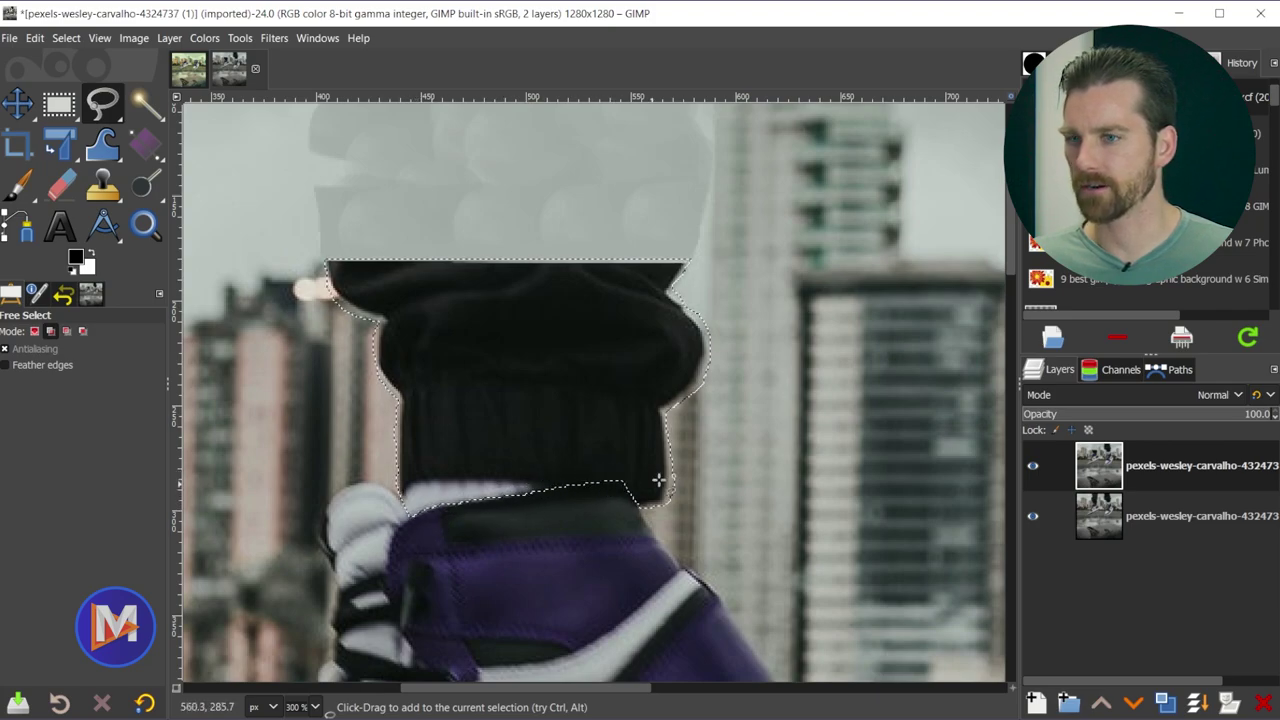
- Convert the cuff selection to a path, show that path on the image, and clear the selection
{"action": "left_click", "coordinate": [1171, 372]}
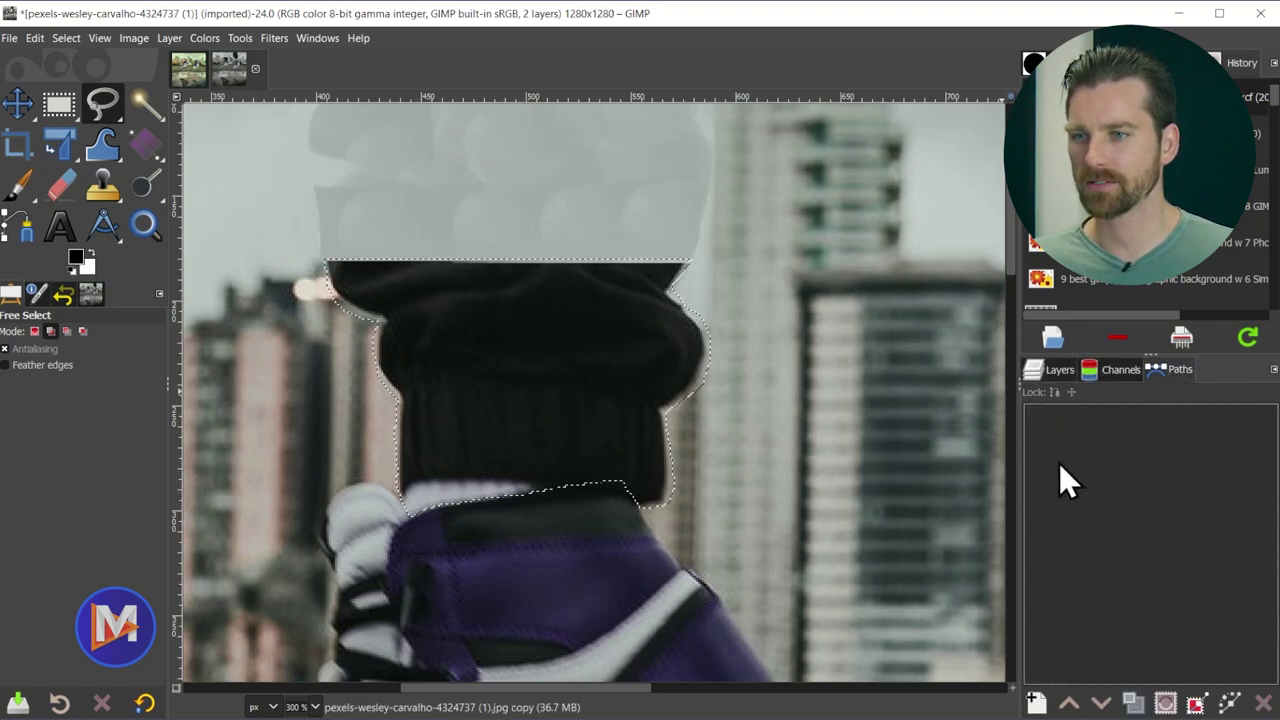
{"action": "left_click", "coordinate": [1200, 705]}
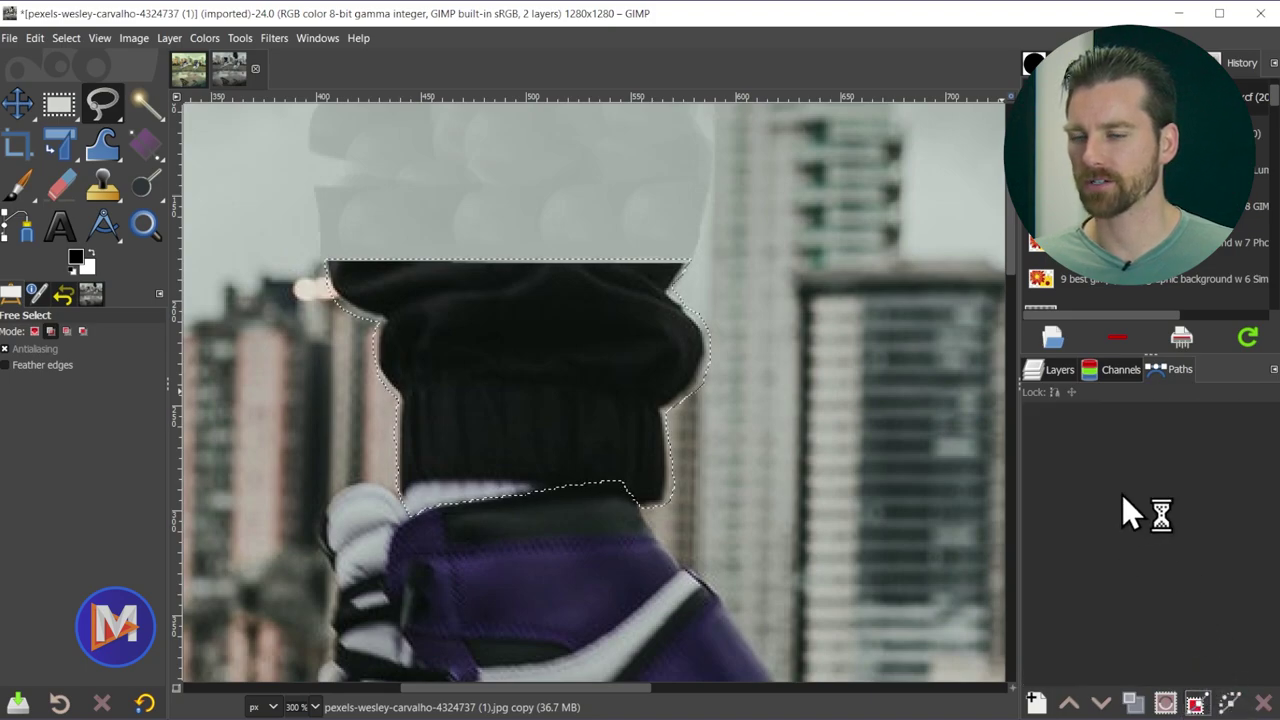
{"action": "left_click", "coordinate": [1031, 416]}
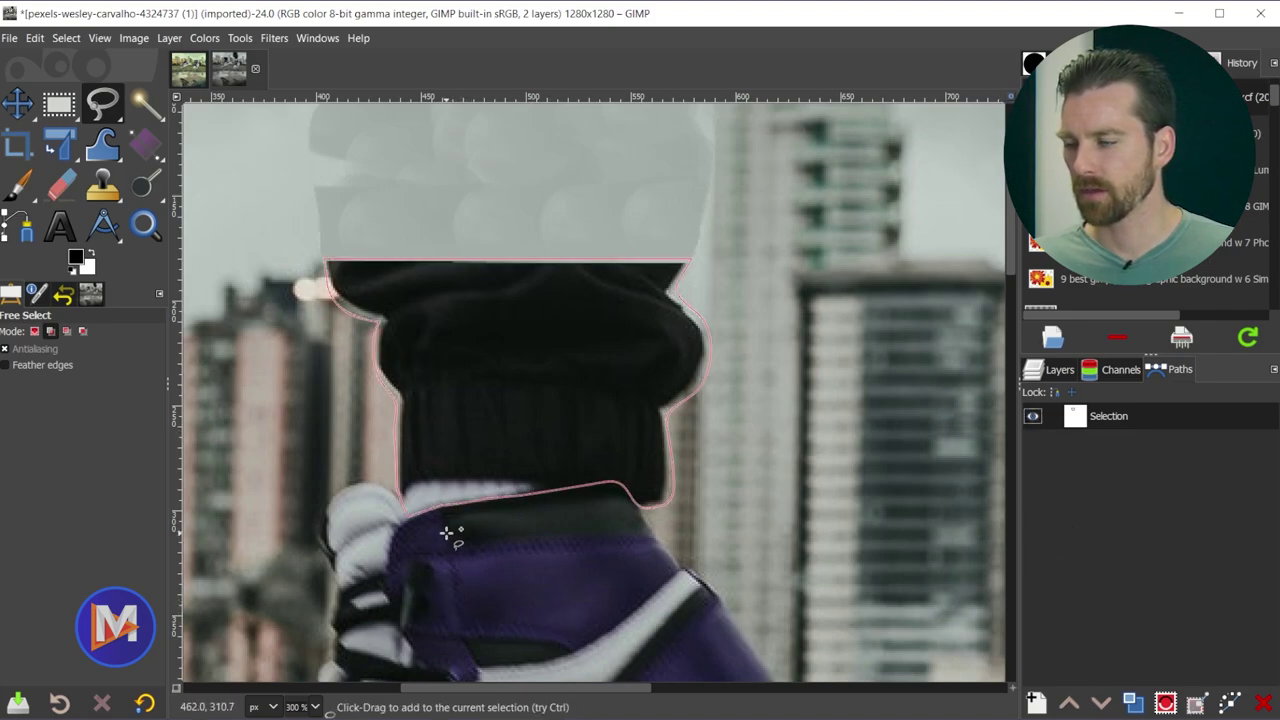
- Refine the path with the Paths tool by moving its anchors along the left shoe's collar and sock edge
{"action": "left_click", "coordinate": [28, 229]}
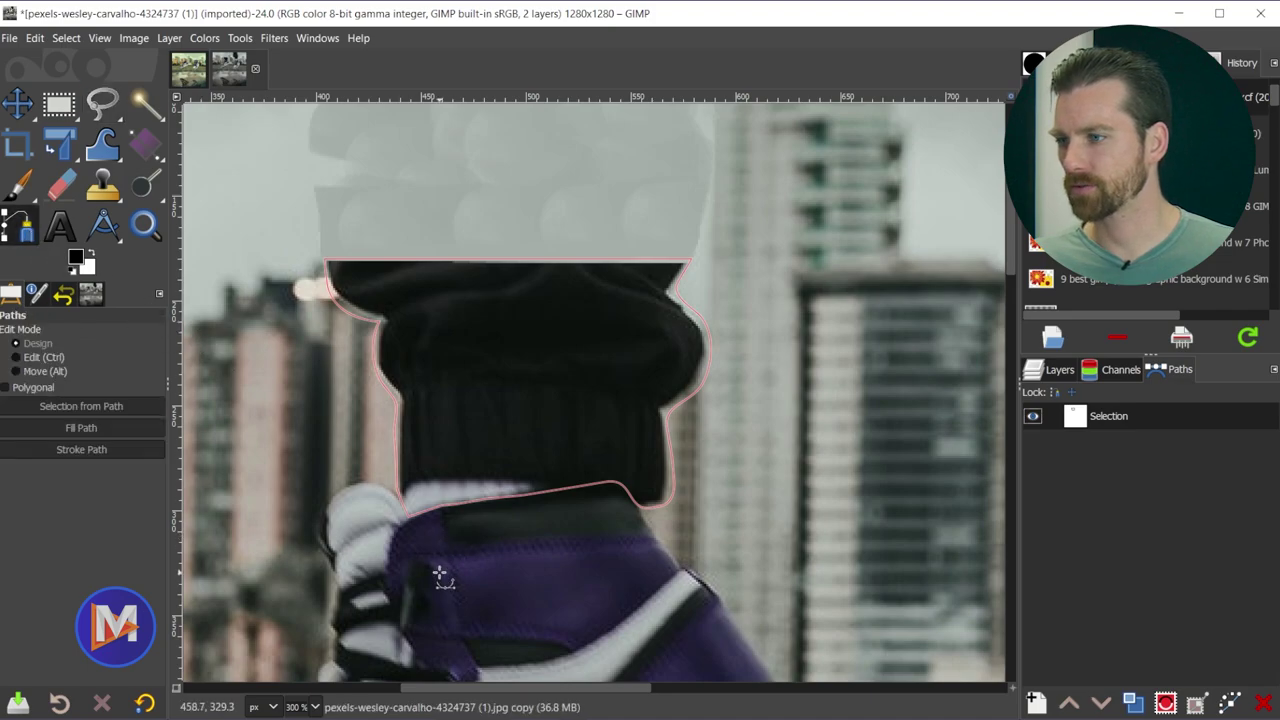
{"action": "left_click", "coordinate": [523, 495]}
{"action": "scroll", "coordinate": [500, 514], "scroll_direction": "up", "scroll_amount": 3, "text": "ctrl"}
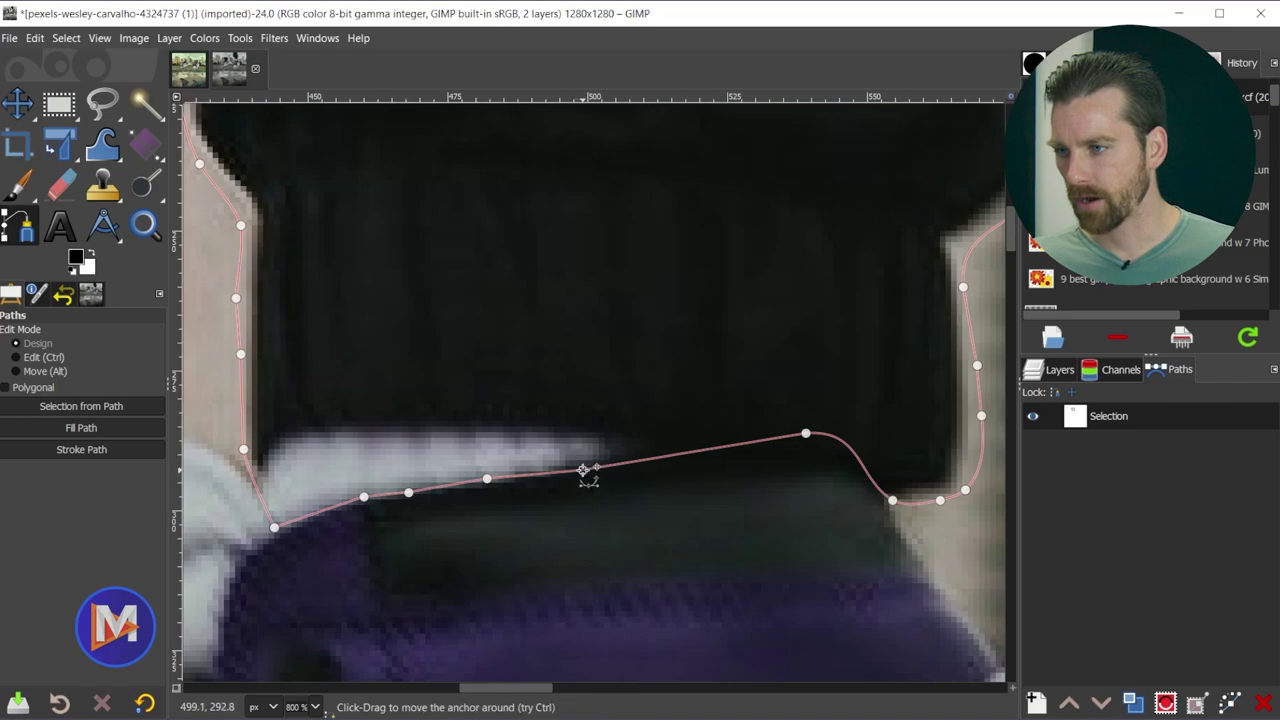
{"action": "left_click_drag", "start_coordinate": [589, 462], "coordinate": [590, 465]}
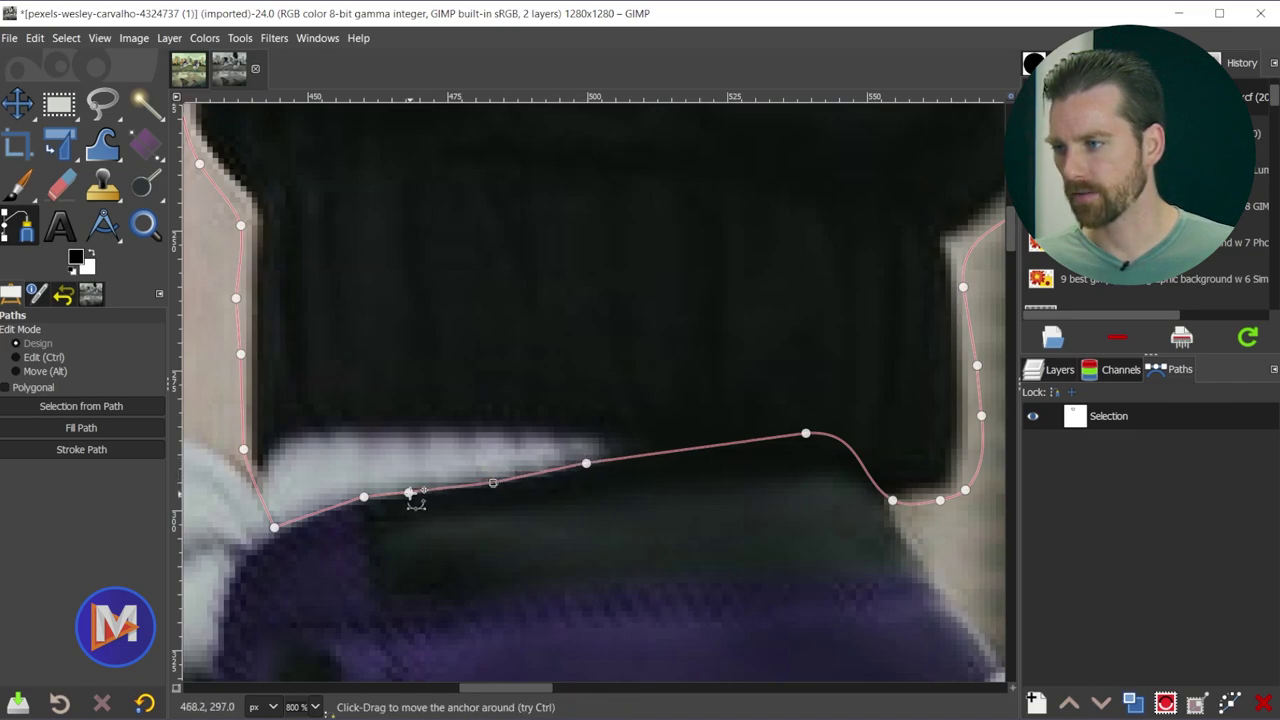
{"action": "left_click_drag", "start_coordinate": [412, 493], "coordinate": [417, 492]}
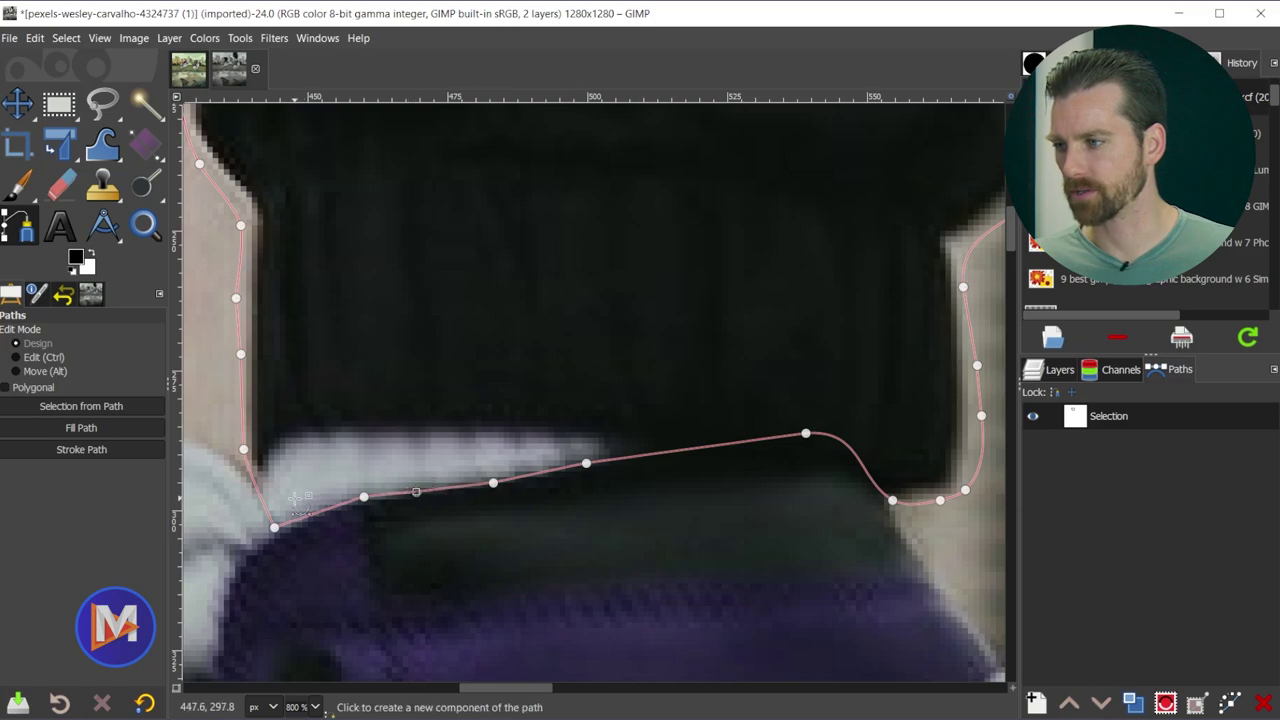
{"action": "left_click_drag", "start_coordinate": [276, 528], "coordinate": [280, 528]}
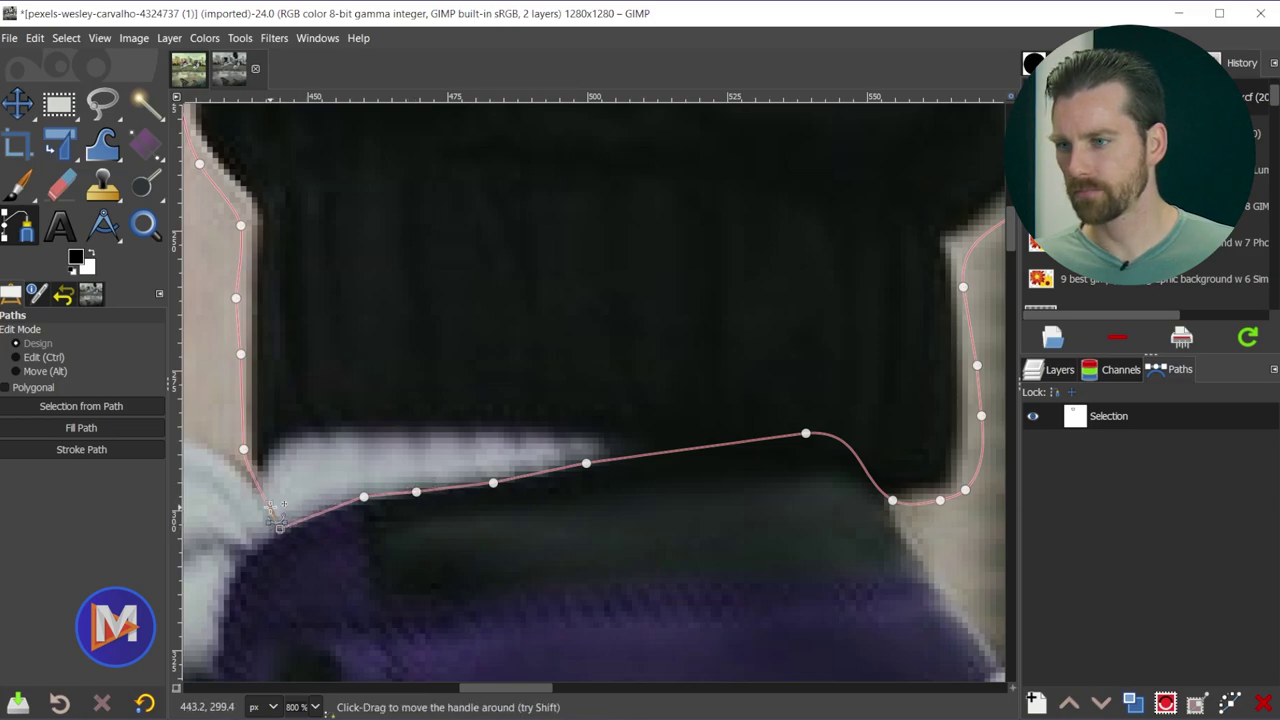
{"action": "scroll", "coordinate": [895, 561], "scroll_direction": "down", "scroll_amount": 2, "text": "ctrl"}
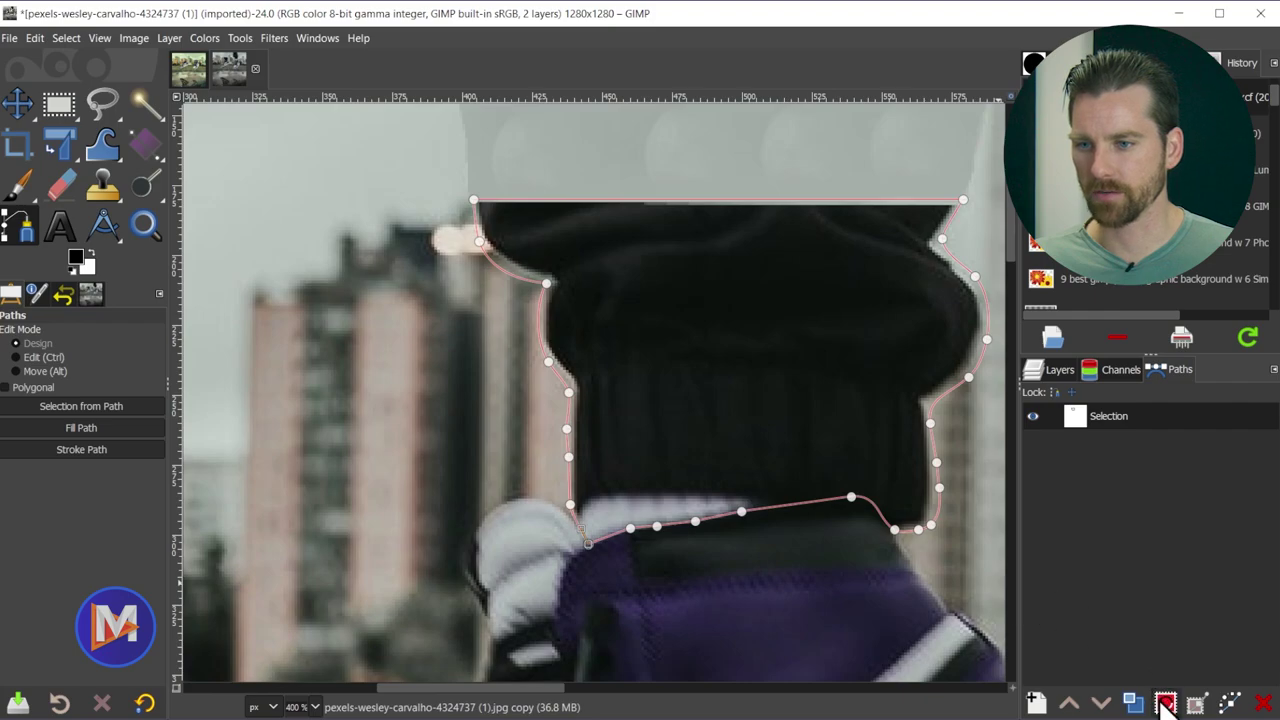
- Turn the refined path back into a selection and remove the left cuff by repeating Heal Selection with its last settings
{"action": "left_click", "coordinate": [1166, 704]}
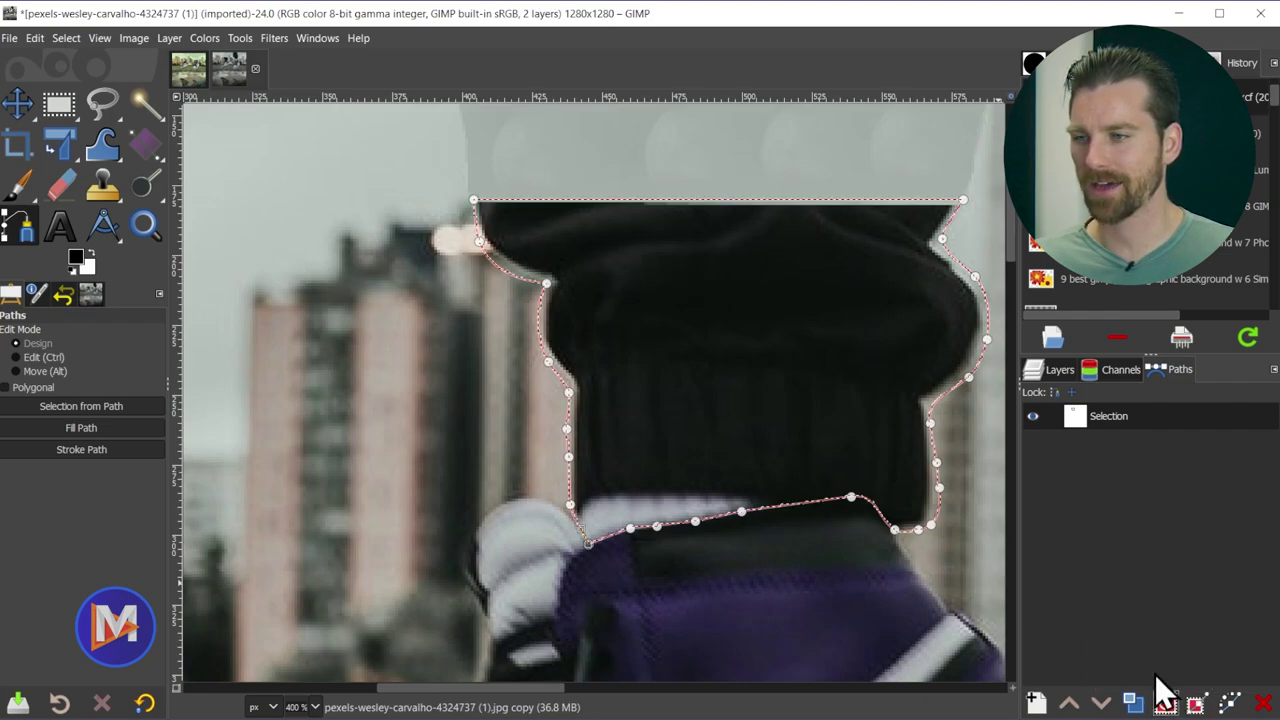
{"action": "scroll", "coordinate": [722, 472], "scroll_direction": "left", "scroll_amount": 1}
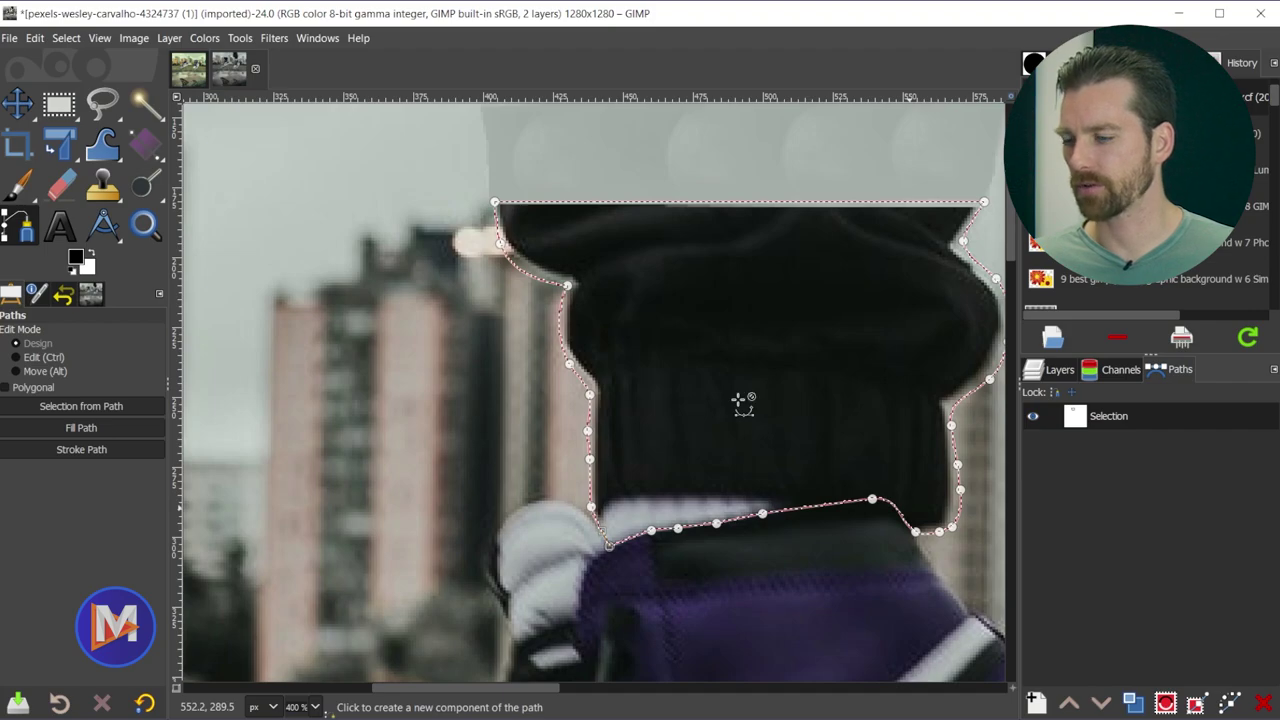
{"action": "key", "text": "ctrl+f"}
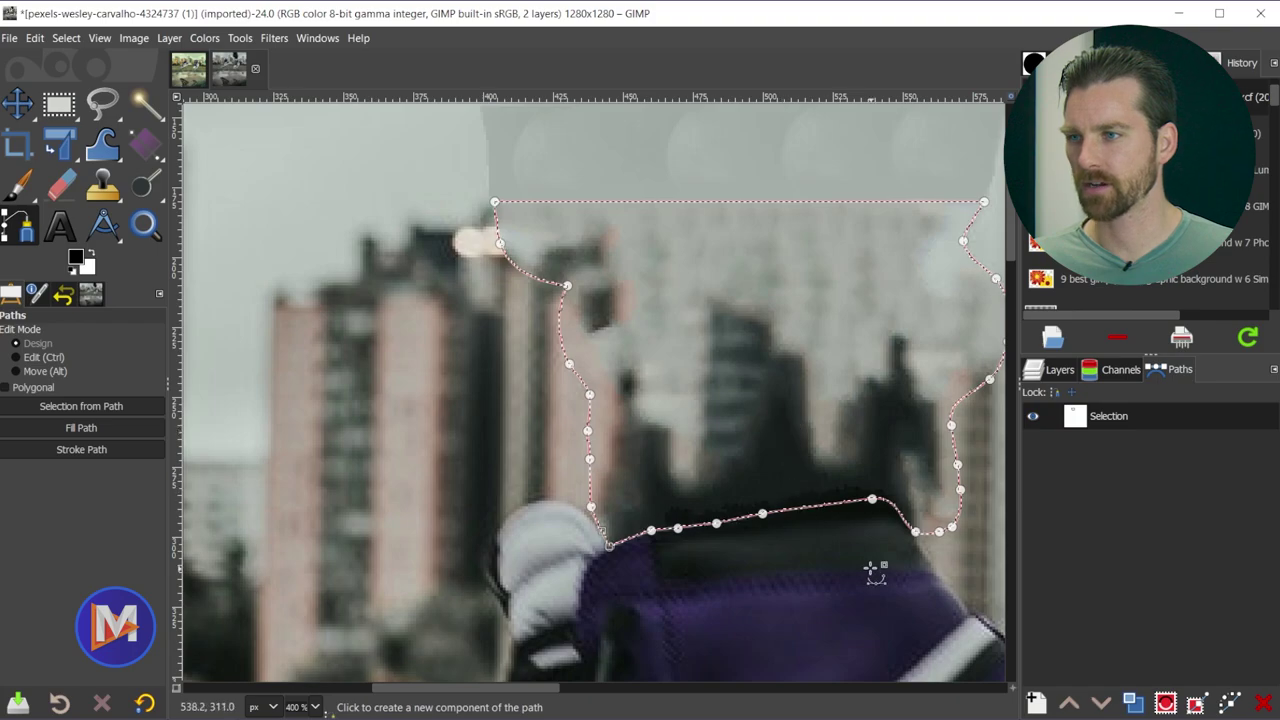
{"action": "scroll", "coordinate": [823, 563], "scroll_direction": "right", "scroll_amount": 3}
{"action": "scroll", "coordinate": [637, 571], "scroll_direction": "down", "scroll_amount": 1}
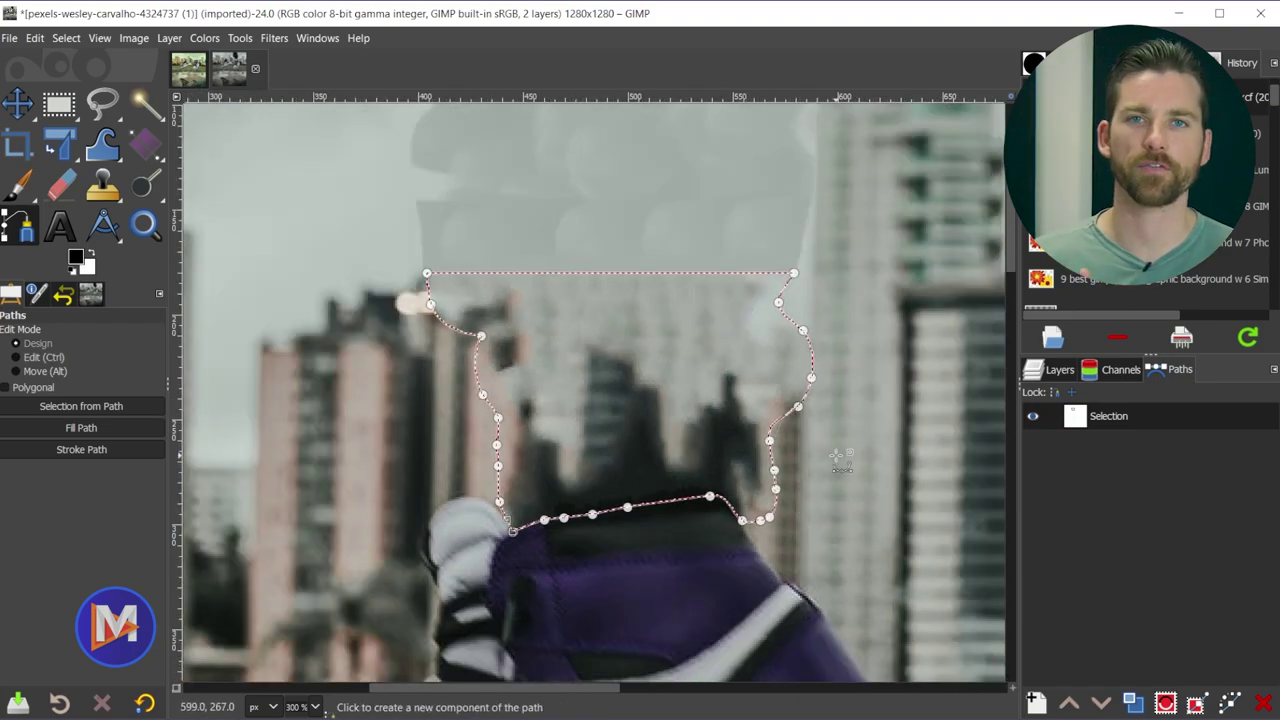
{"action": "scroll", "coordinate": [830, 458], "scroll_direction": "down", "scroll_amount": 1}
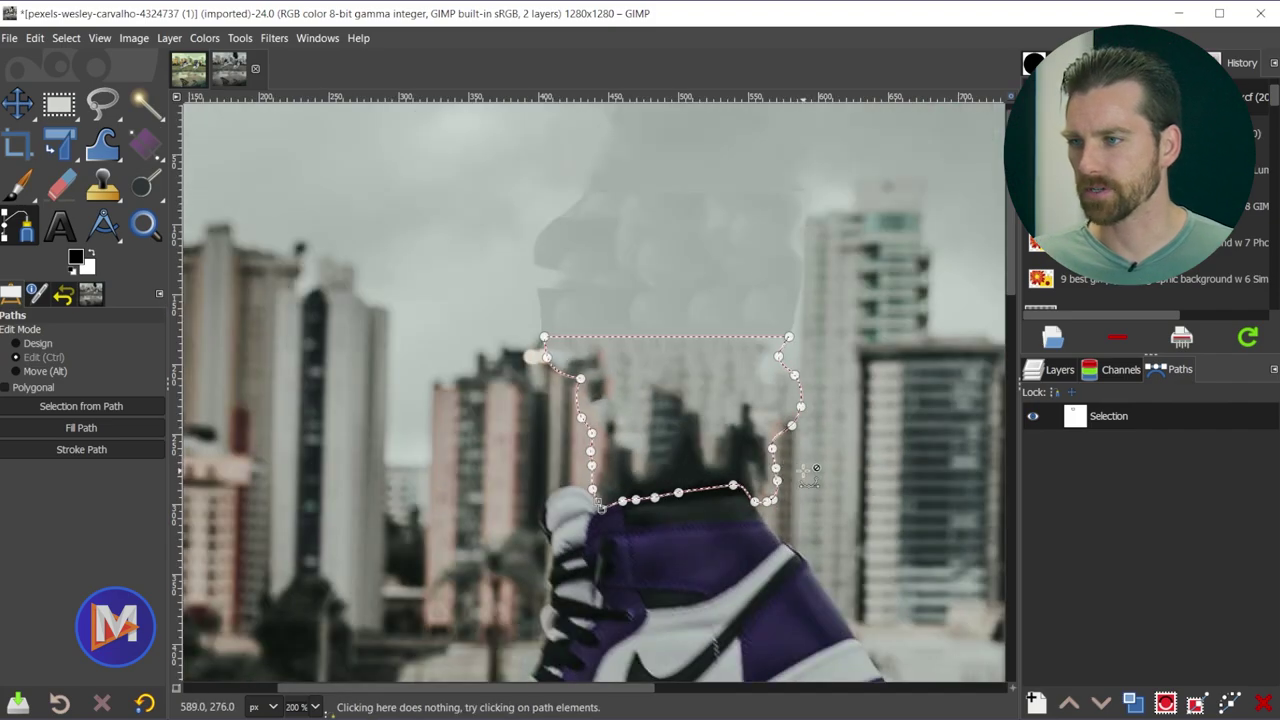
{"action": "scroll", "coordinate": [812, 470], "scroll_direction": "down", "scroll_amount": 1}
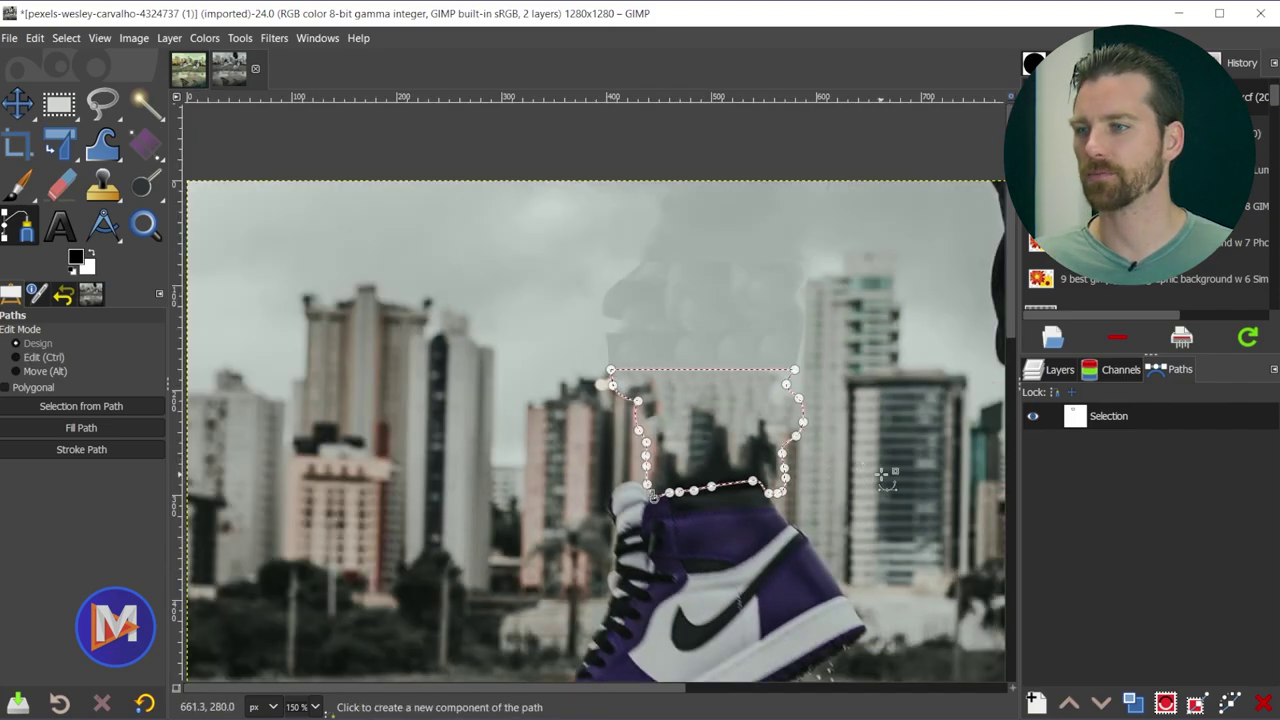
- Hide the cuff path and clear the selection around the healed area
{"action": "left_click", "coordinate": [1033, 416]}
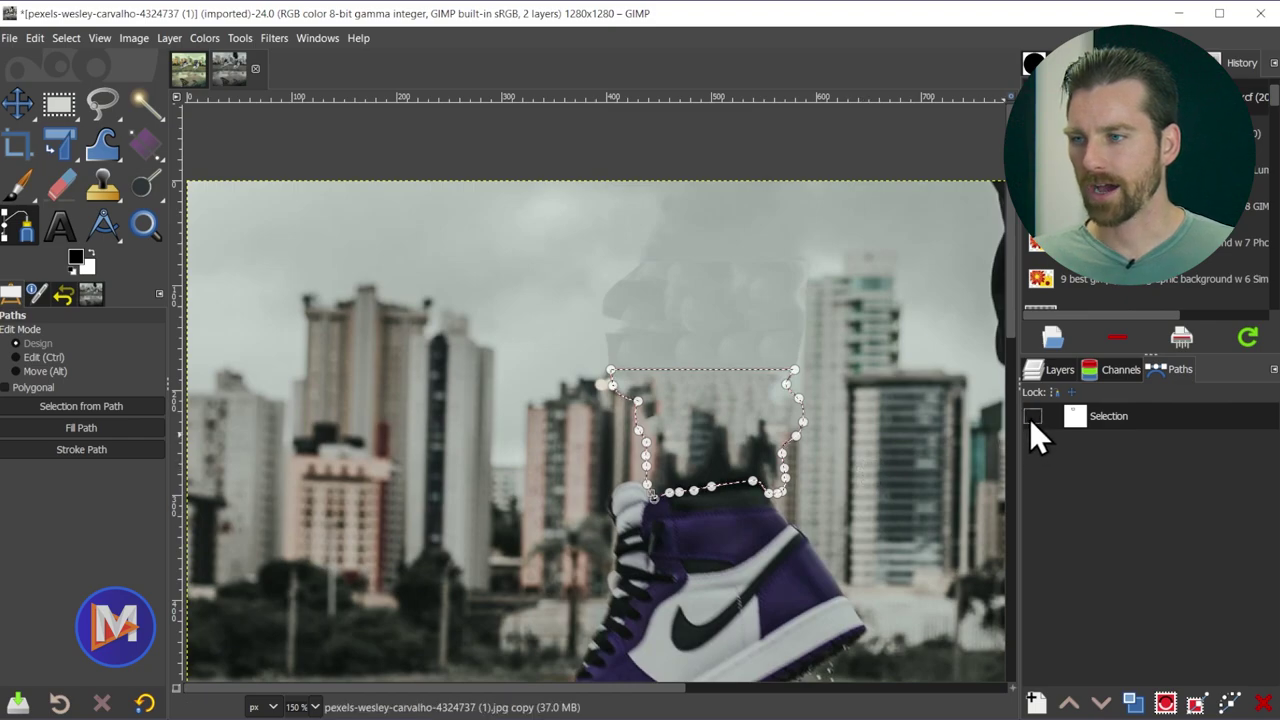
{"action": "left_click", "coordinate": [108, 101]}
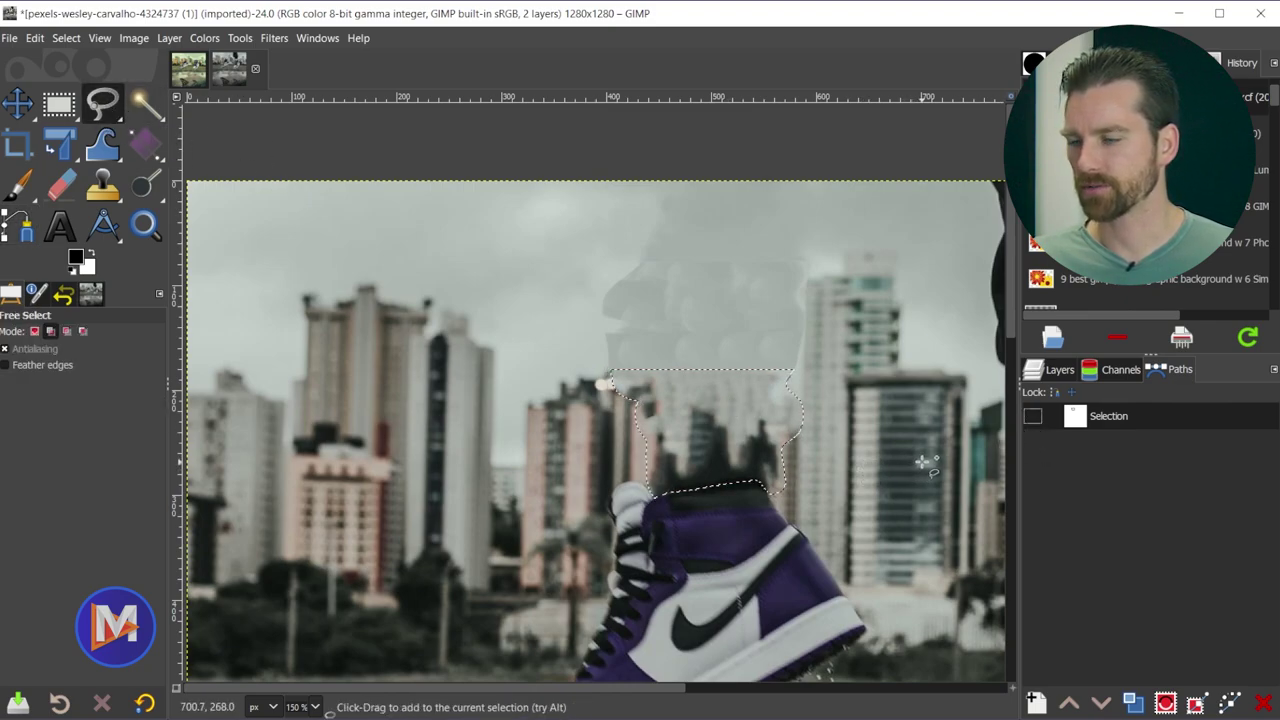
{"action": "scroll", "coordinate": [768, 416], "scroll_direction": "down", "scroll_amount": 3}
{"action": "scroll", "coordinate": [768, 416], "scroll_direction": "right", "scroll_amount": 3}
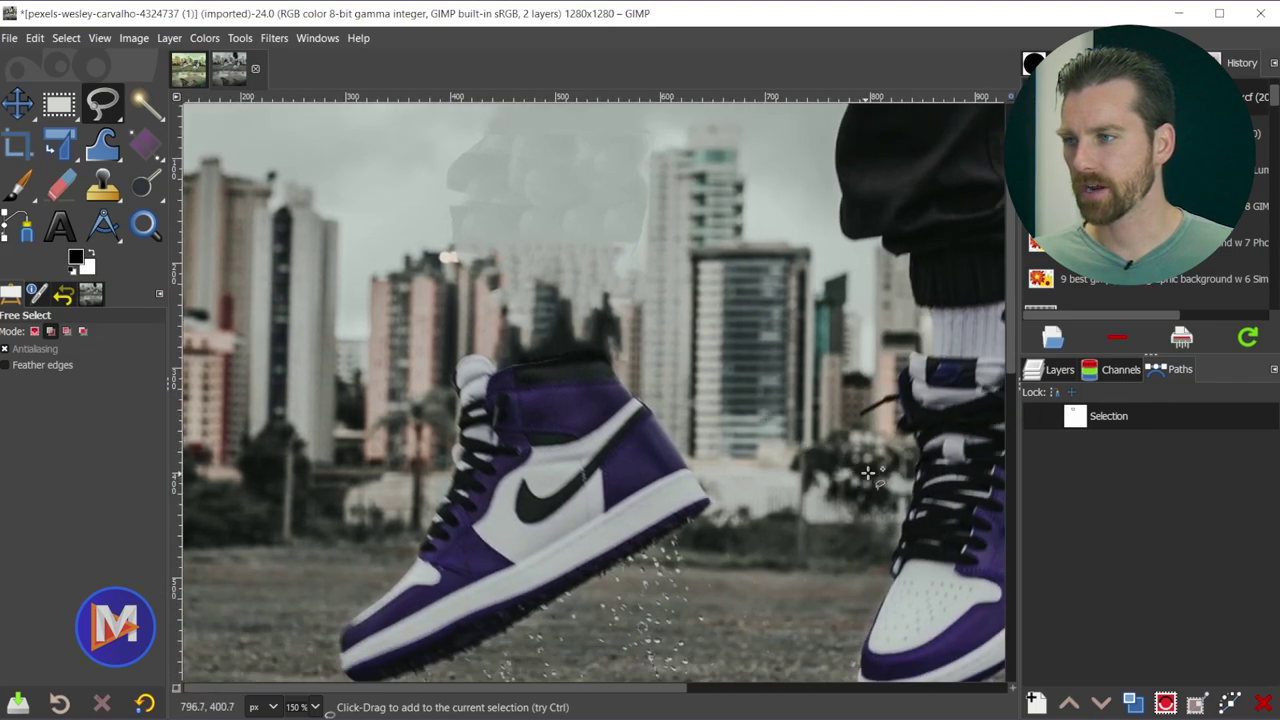
- Outline the right trouser leg from the image's top edge down to the ribbed cuff with Free Select and repeat Heal Selection on it
{"action": "scroll", "coordinate": [855, 445], "scroll_direction": "down", "scroll_amount": 2}
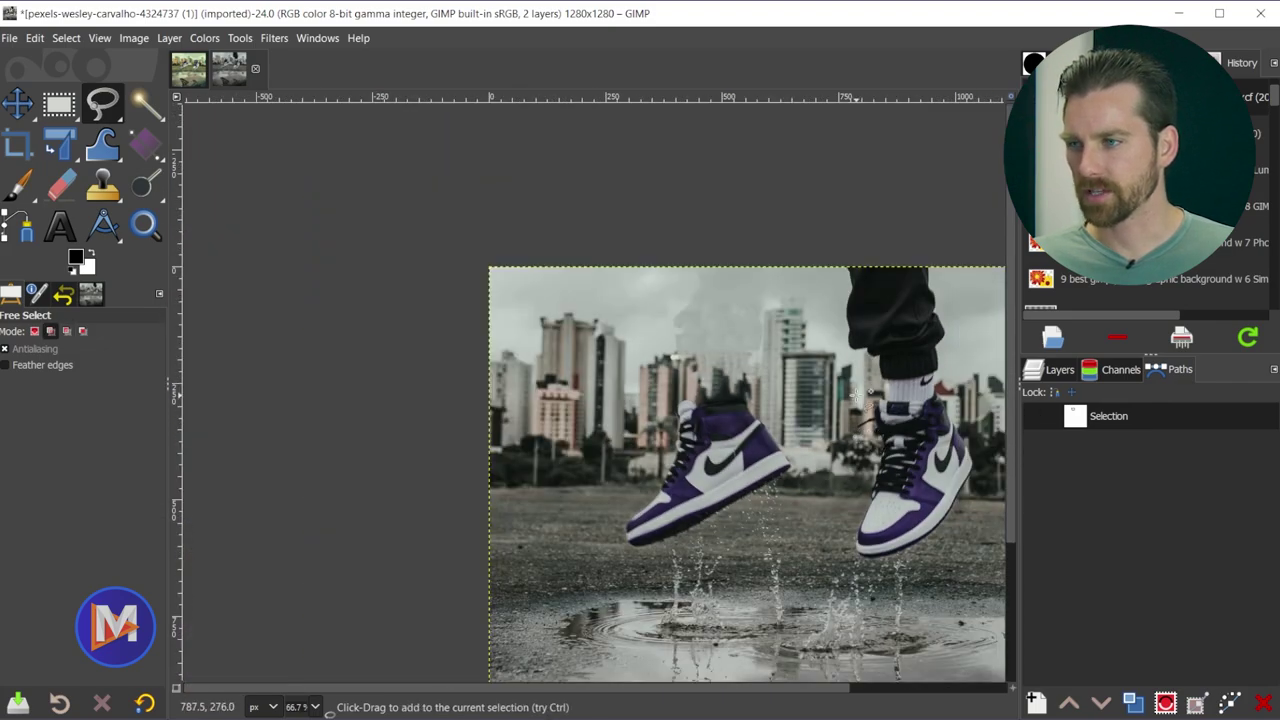
{"action": "scroll", "coordinate": [858, 393], "scroll_direction": "right", "scroll_amount": 5}
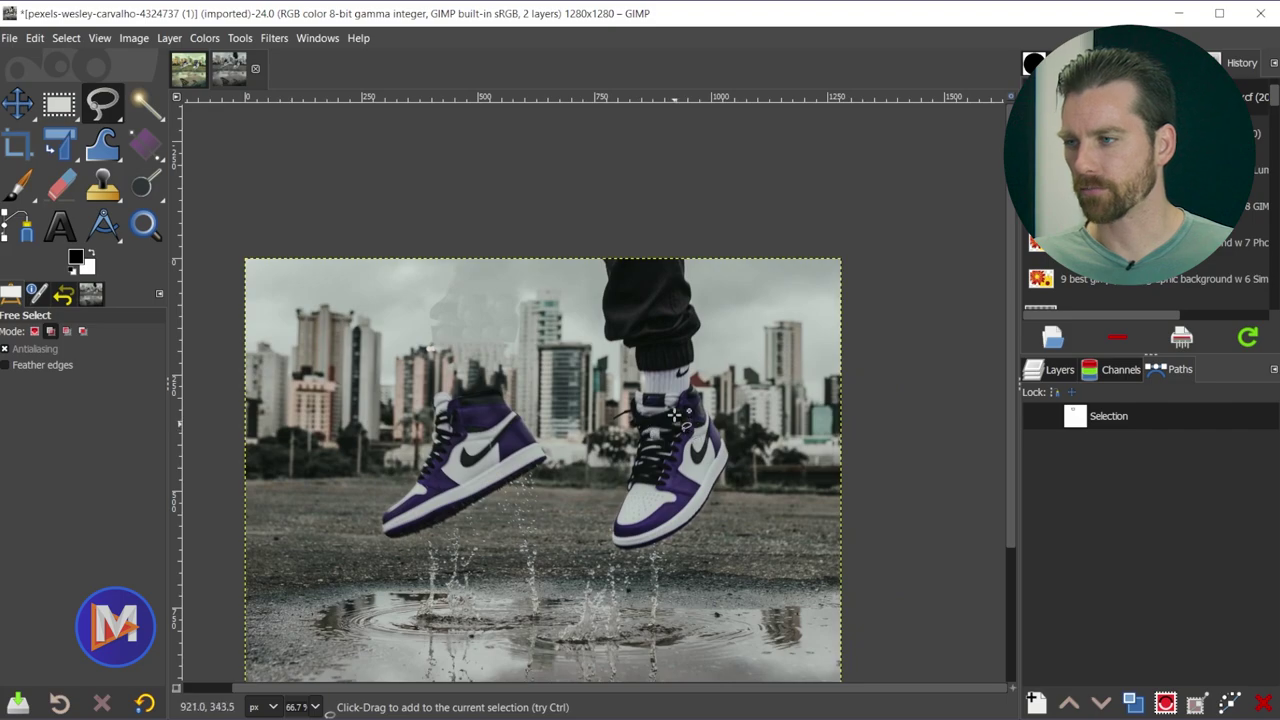
{"action": "scroll", "coordinate": [662, 298], "scroll_direction": "up", "scroll_amount": 2}
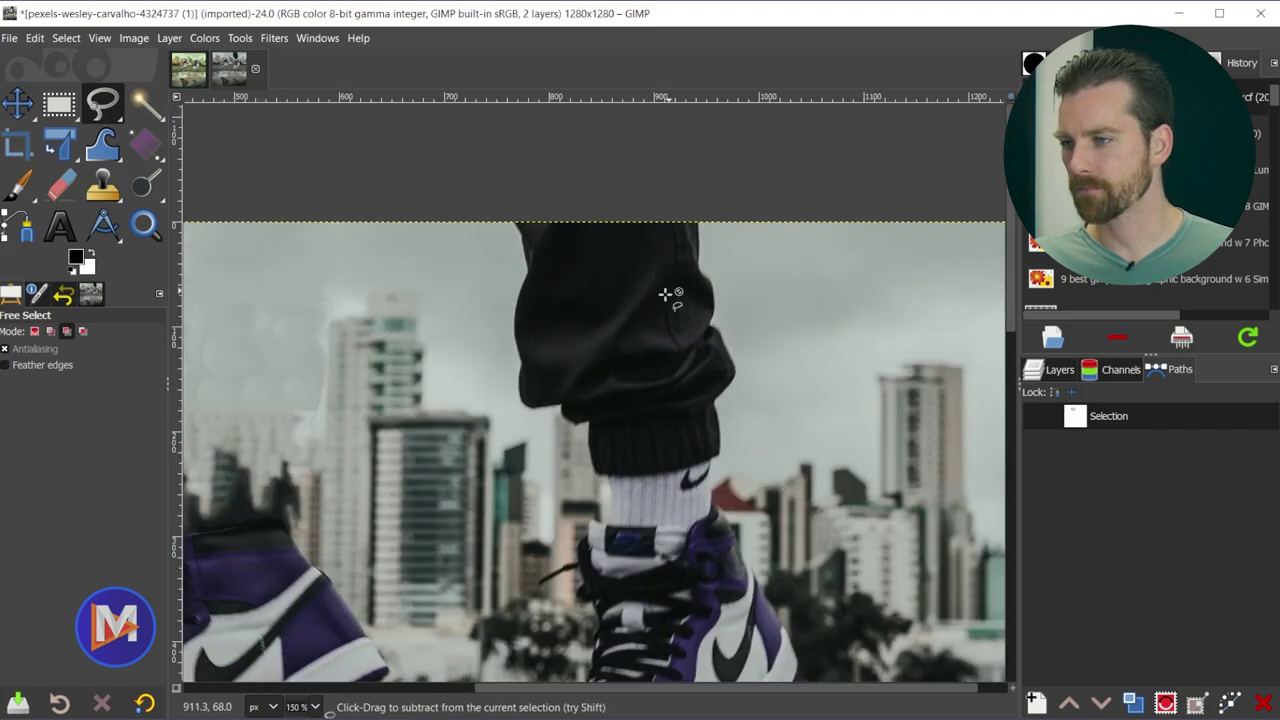
{"action": "left_click", "coordinate": [555, 412]}
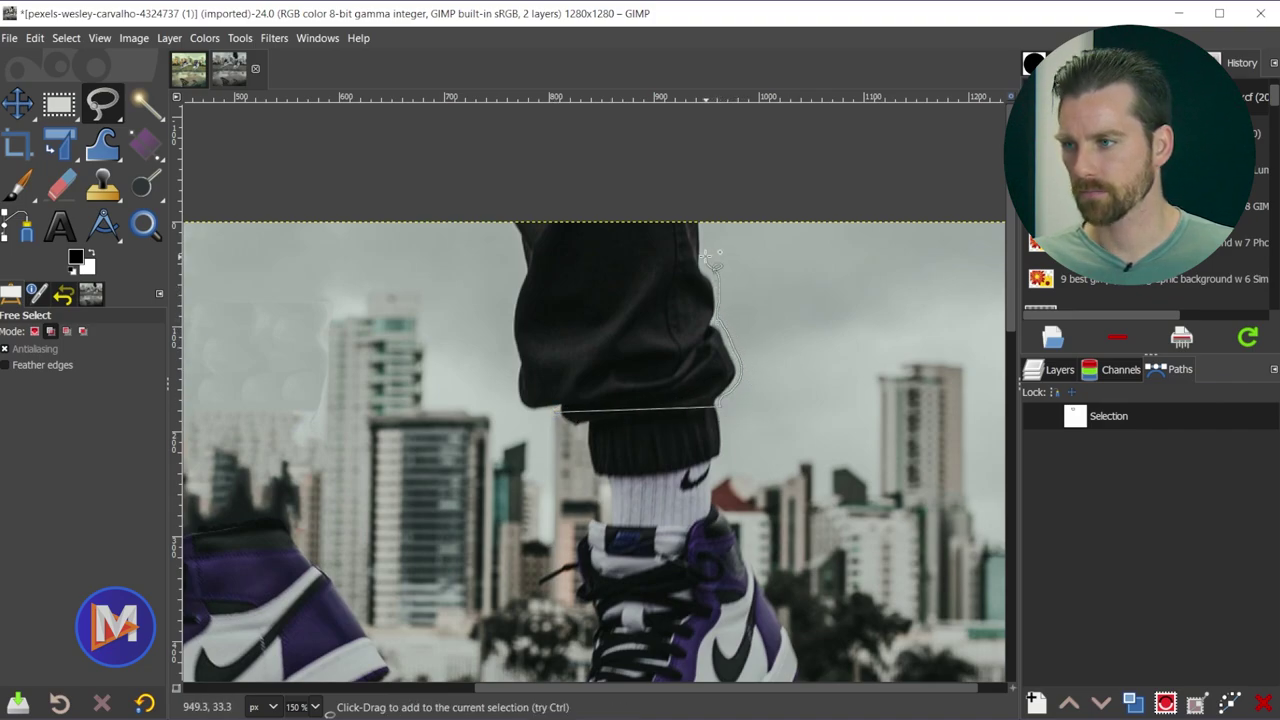
{"action": "mouse_move", "coordinate": [712, 258]}
{"action": "left_mouse_down"}
{"action": "mouse_move", "coordinate": [508, 221]}
{"action": "mouse_move", "coordinate": [508, 336]}
{"action": "mouse_move", "coordinate": [555, 412]}
{"action": "left_mouse_up"}
{"action": "key", "text": "Return"}
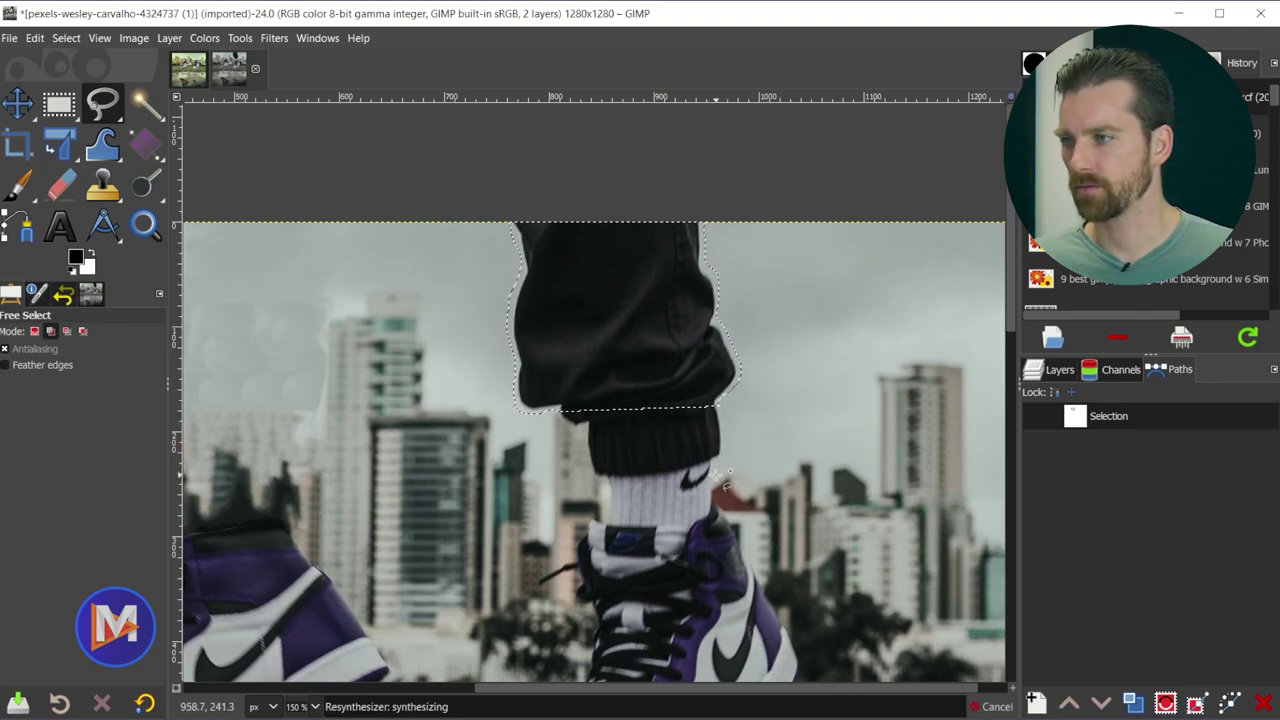
{"action": "key", "text": "ctrl+f"}
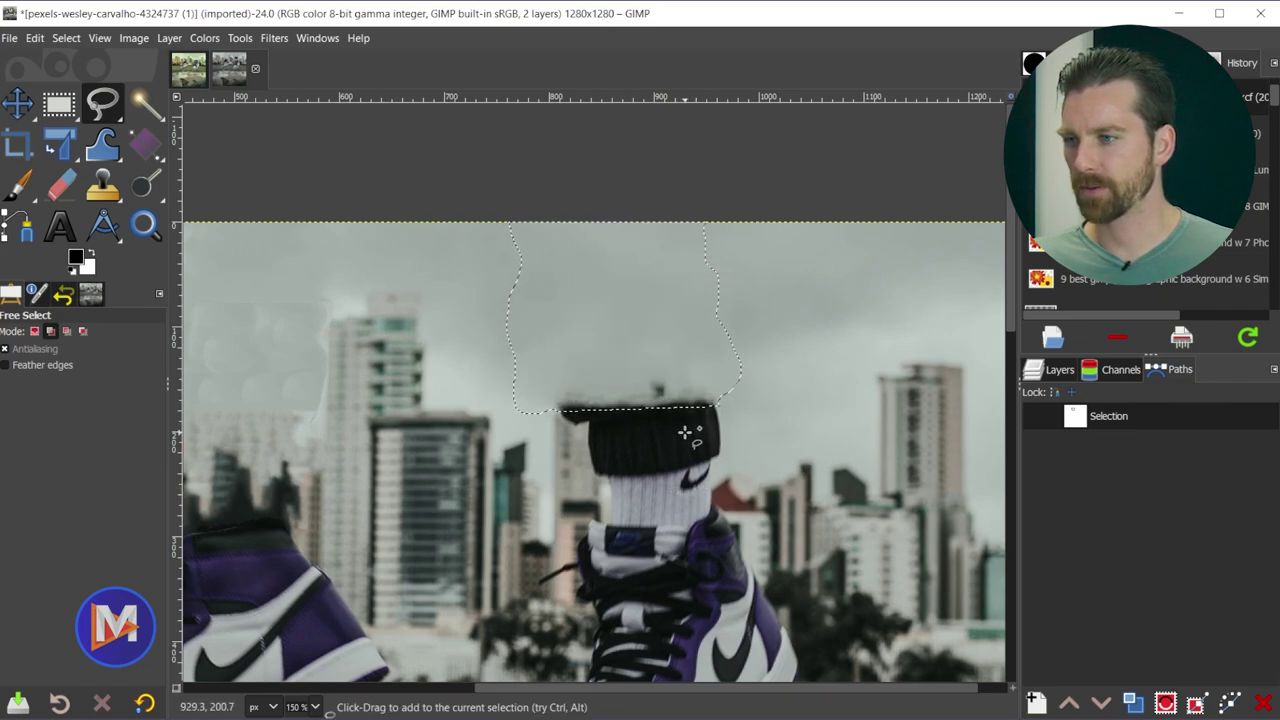
- Clone nearby sky over the dark remnants just above the right leg's cuff, and clear the selection
{"action": "key", "text": "c"}
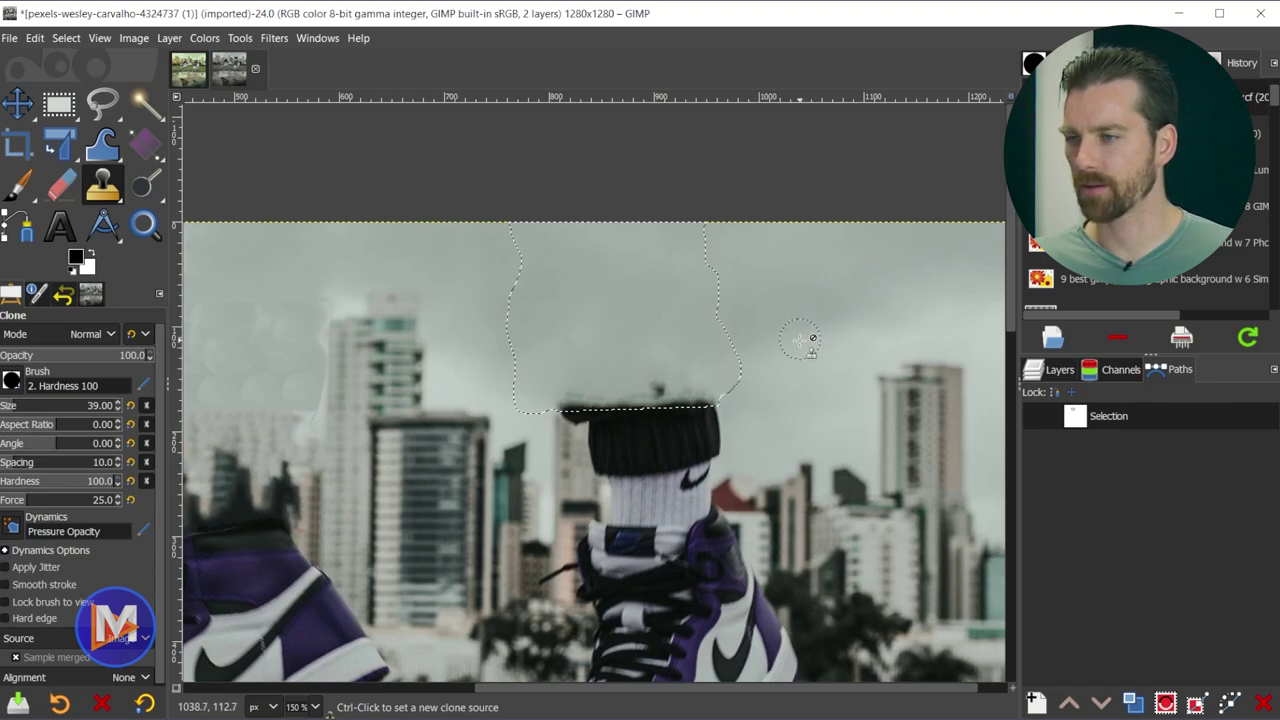
{"action": "left_click", "coordinate": [771, 383], "text": "ctrl"}
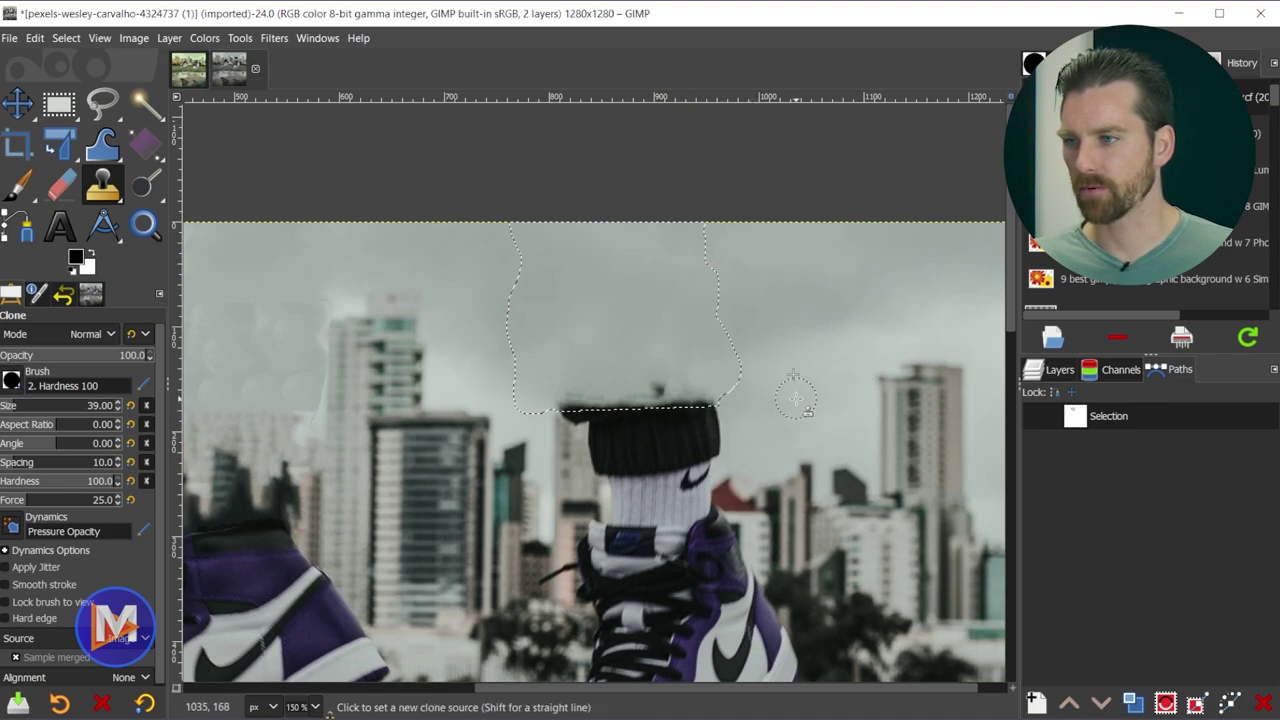
{"action": "left_click", "coordinate": [767, 360], "text": "ctrl"}
{"action": "mouse_move", "coordinate": [703, 408]}
{"action": "left_mouse_down"}
{"action": "mouse_move", "coordinate": [695, 395]}
{"action": "mouse_move", "coordinate": [650, 393]}
{"action": "left_mouse_up"}
{"action": "left_click", "coordinate": [657, 330], "text": "ctrl"}
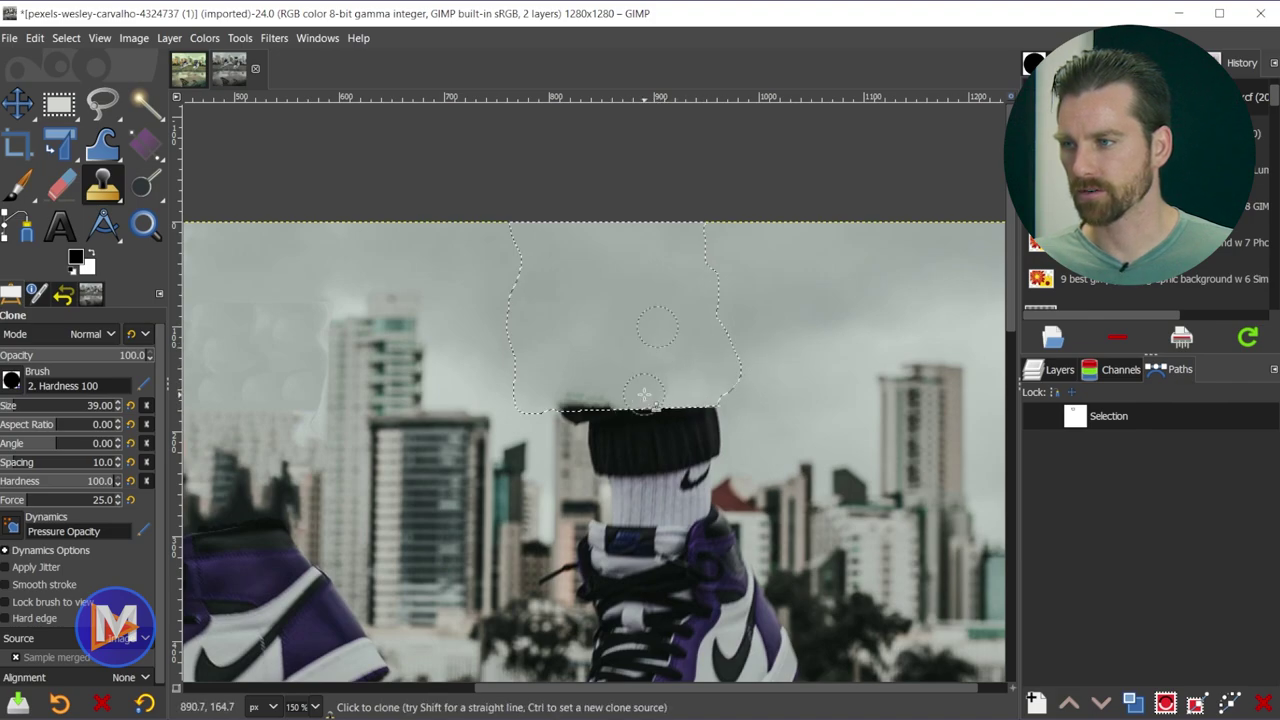
{"action": "left_click_drag", "start_coordinate": [578, 398], "coordinate": [563, 400]}
{"action": "mouse_move", "coordinate": [690, 408]}
{"action": "left_mouse_down"}
{"action": "mouse_move", "coordinate": [690, 394]}
{"action": "mouse_move", "coordinate": [722, 386]}
{"action": "left_mouse_up"}
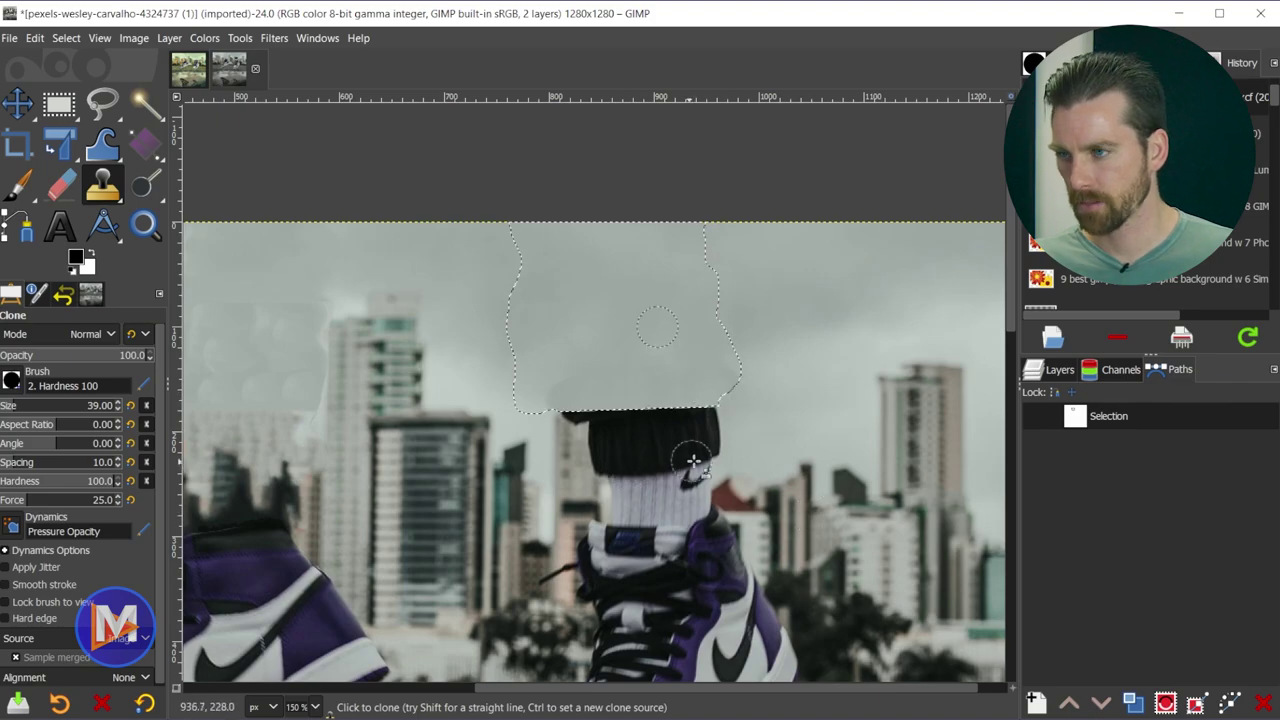
{"action": "key", "text": "ctrl+shift+a"}
- Trace a Free Select outline from the right cuff's upper-left corner down the sock and along the shoe tongue's upper edge
{"action": "scroll", "coordinate": [740, 465], "scroll_direction": "down", "scroll_amount": 1}
{"action": "scroll", "coordinate": [764, 468], "scroll_direction": "down", "scroll_amount": 3}
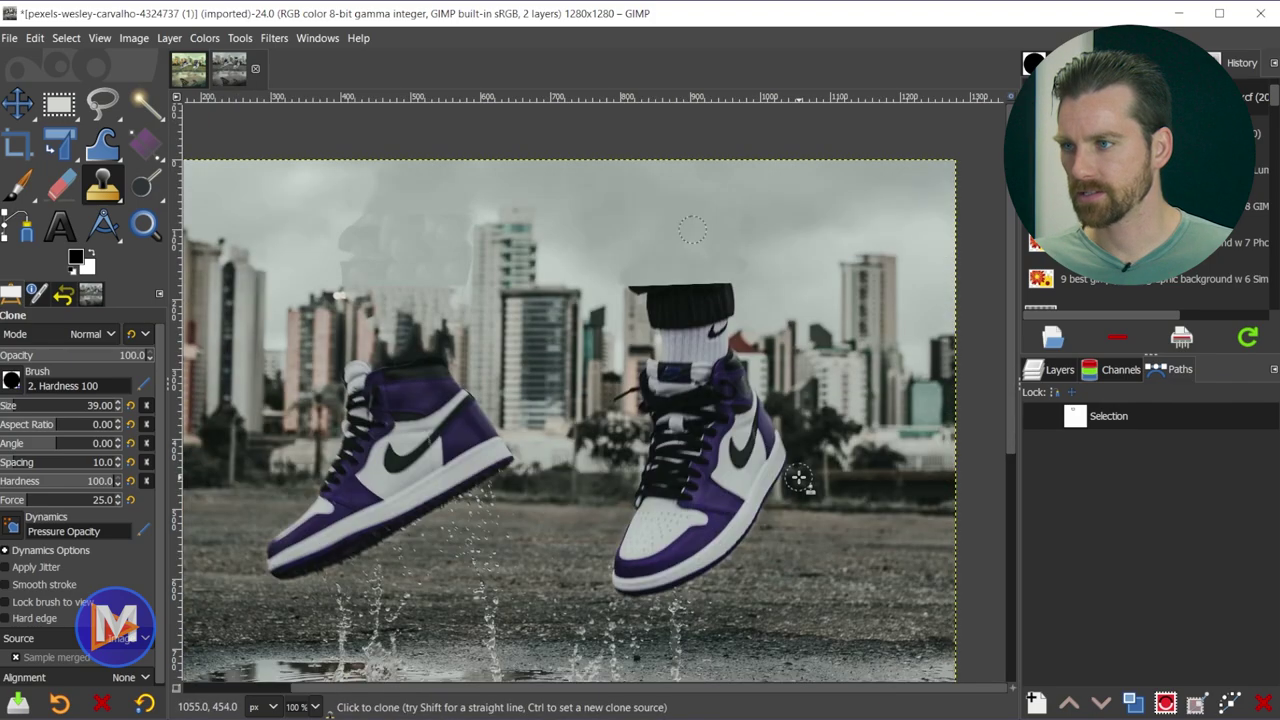
{"action": "left_click", "coordinate": [102, 101]}
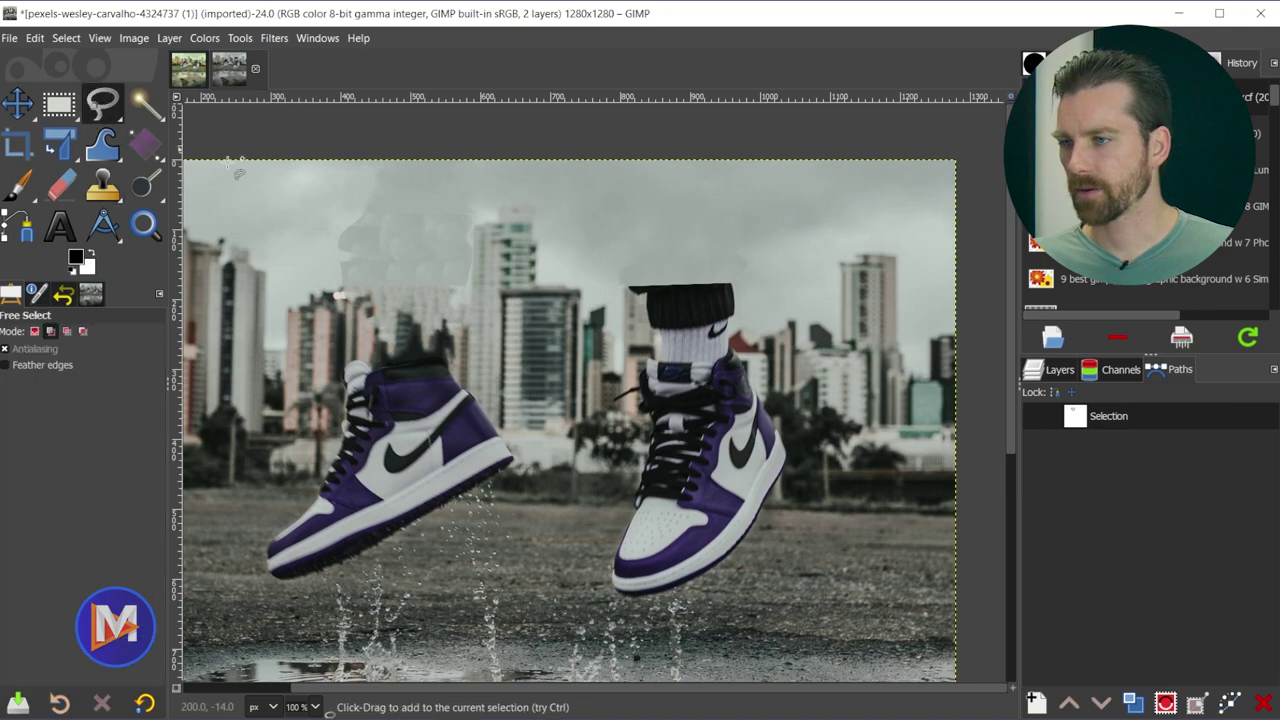
{"action": "scroll", "coordinate": [690, 295], "scroll_direction": "up", "scroll_amount": 3}
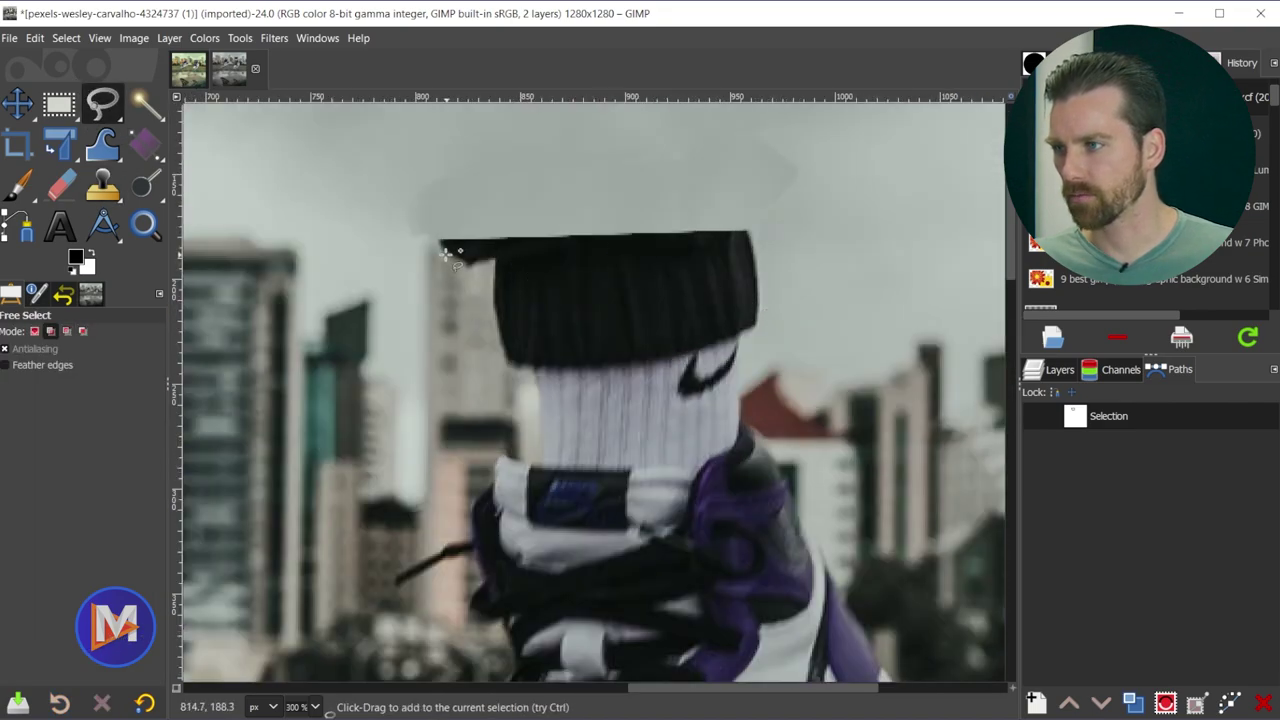
{"action": "left_click", "coordinate": [438, 249]}
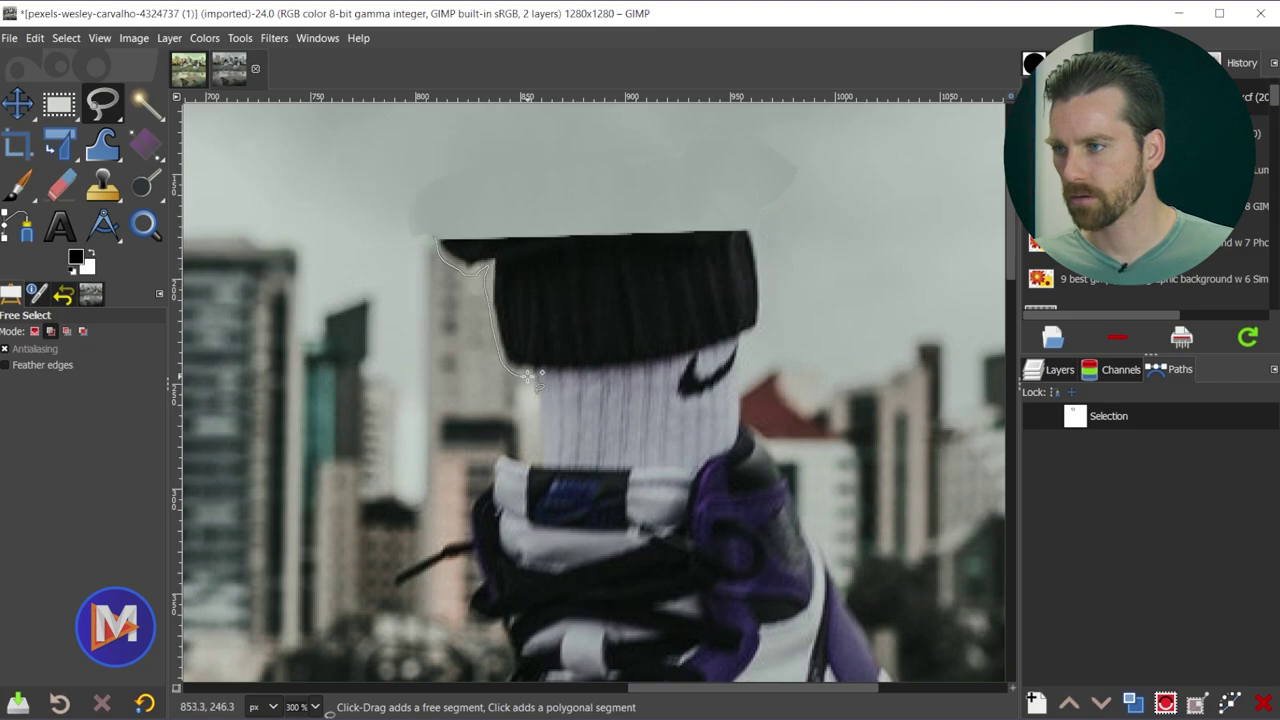
{"action": "scroll", "coordinate": [538, 456], "scroll_direction": "up", "scroll_amount": 3}
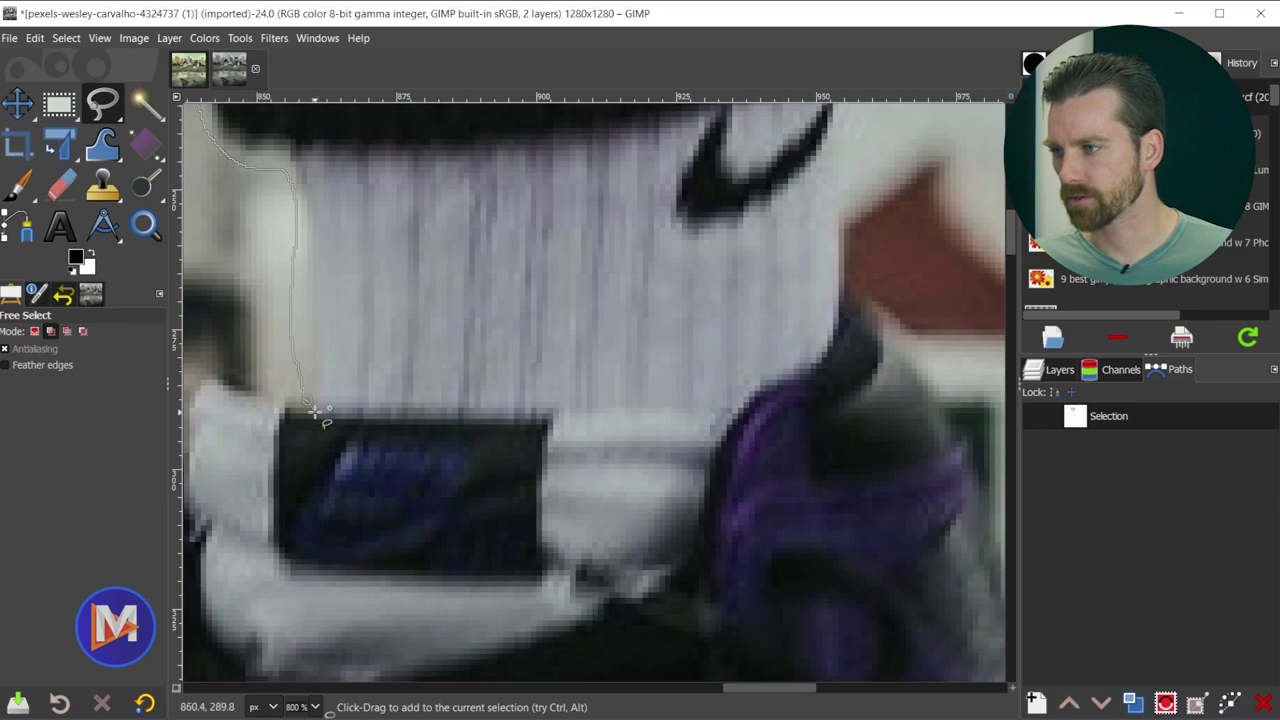
{"action": "left_click_drag", "start_coordinate": [375, 412], "coordinate": [665, 414]}
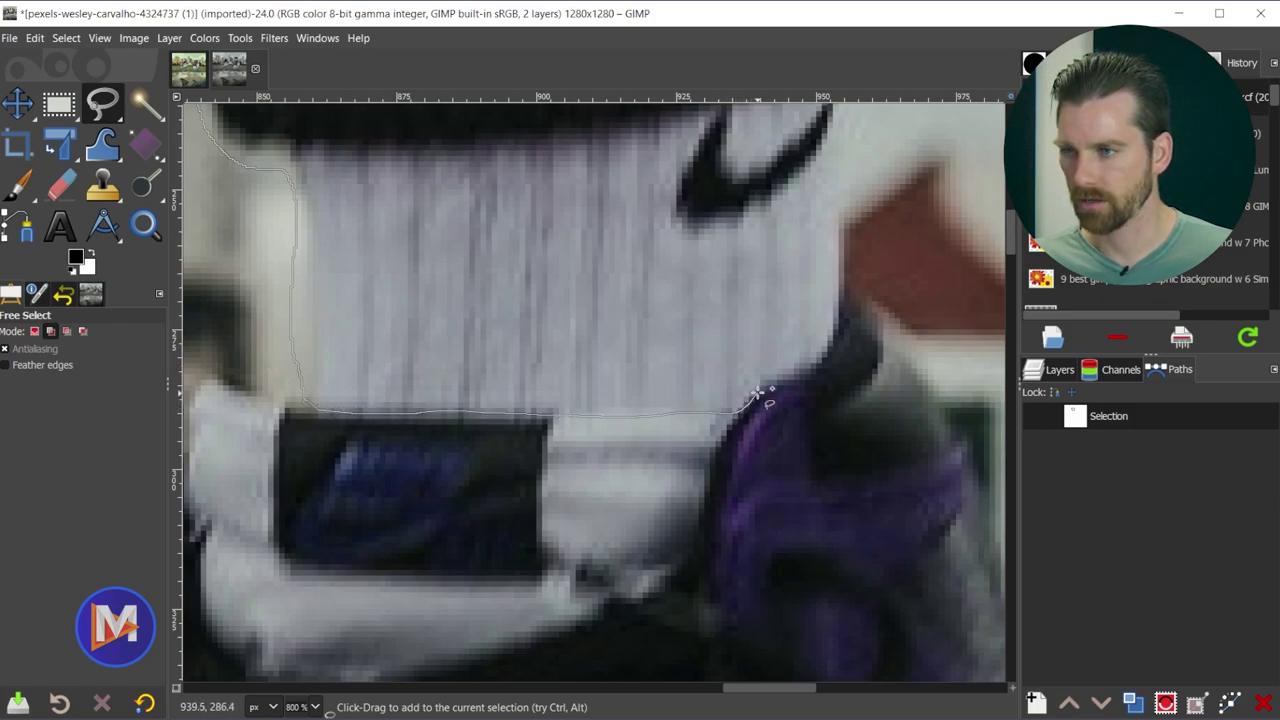
- Continue the outline around the shoe collar and up the far side of the sock and cuff, and close it into a selection
{"action": "left_click_drag", "start_coordinate": [757, 391], "coordinate": [824, 355]}
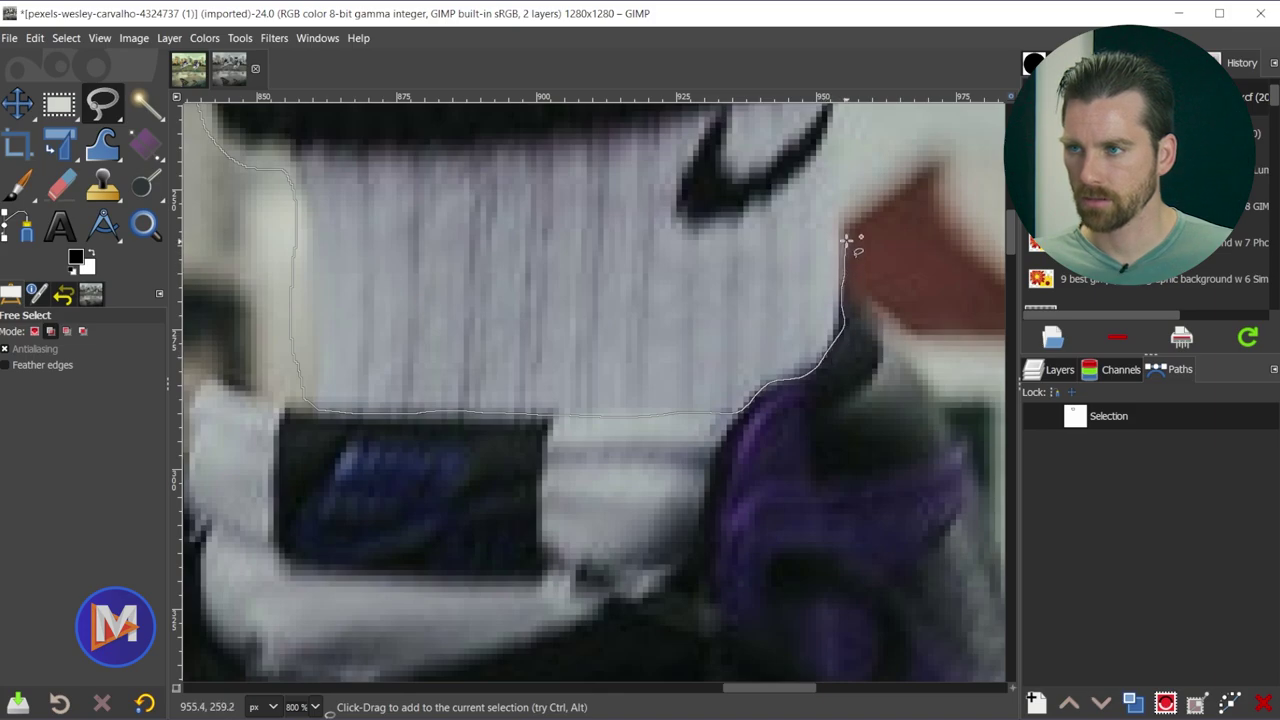
{"action": "scroll", "coordinate": [848, 178], "scroll_direction": "down", "scroll_amount": 3}
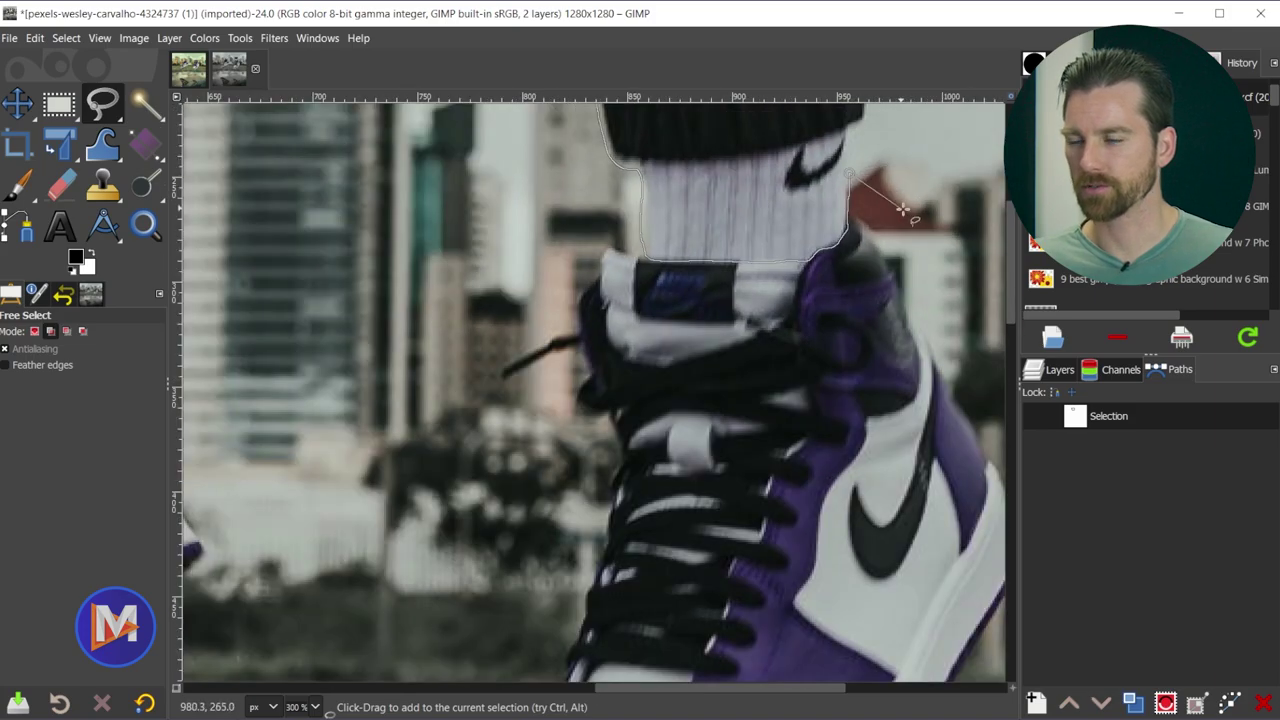
{"action": "left_click_drag", "start_coordinate": [848, 178], "coordinate": [631, 461]}
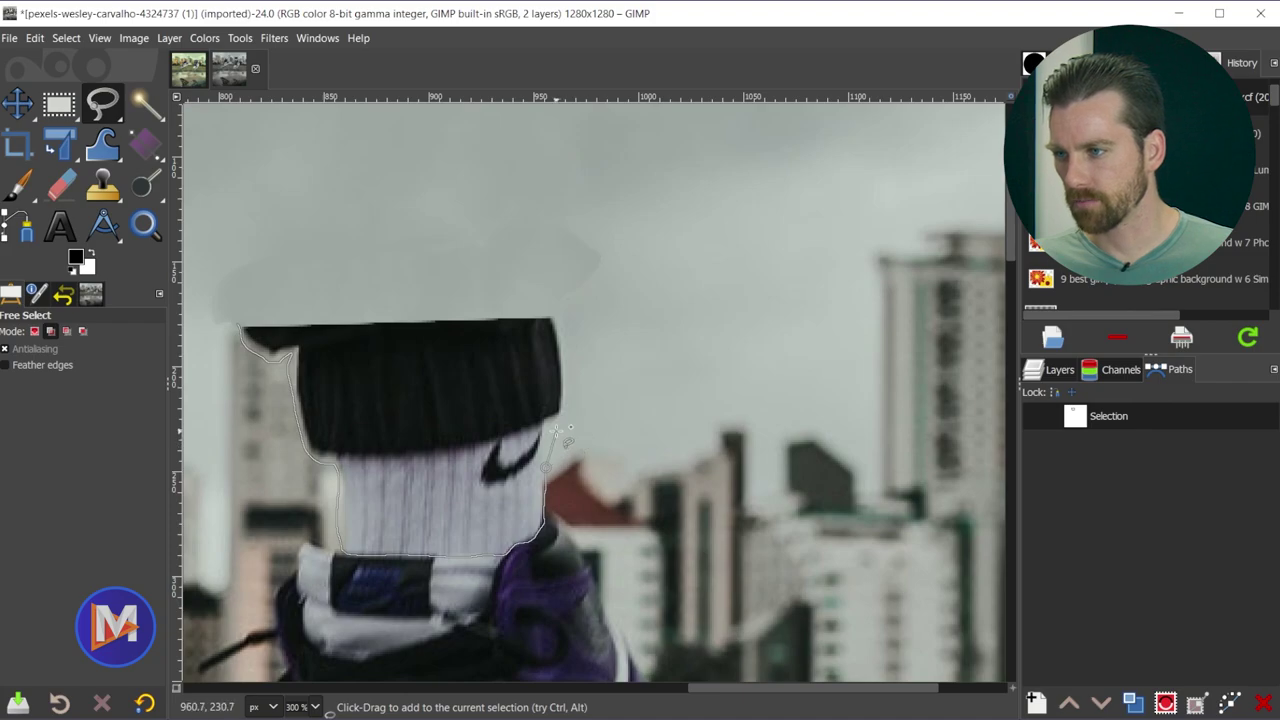
{"action": "left_click", "coordinate": [562, 311]}
{"action": "left_click", "coordinate": [237, 322]}
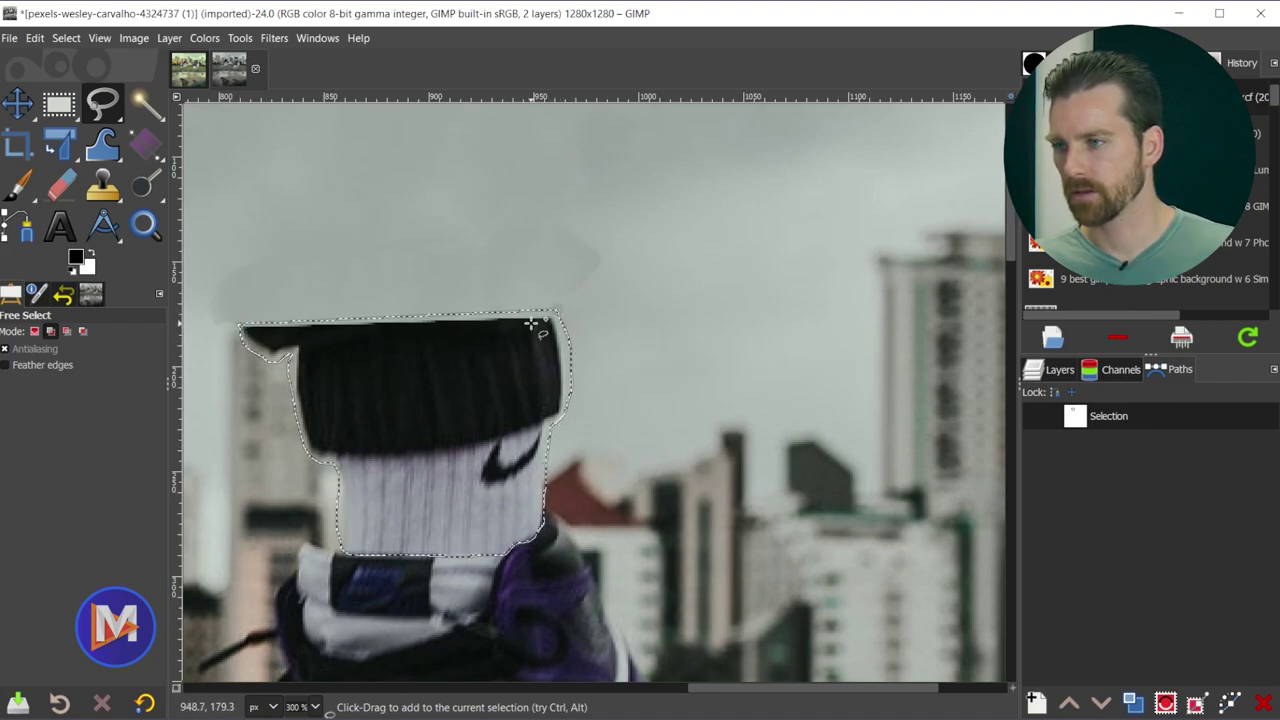
{"action": "key", "text": "Return"}
- Repeat Heal Selection on the right cuff and sock, and clone clean sky over the leftover building fragments inside the selection
{"action": "scroll", "coordinate": [530, 323], "scroll_direction": "down", "scroll_amount": 4}
{"action": "scroll", "coordinate": [624, 437], "scroll_direction": "up", "scroll_amount": 2}
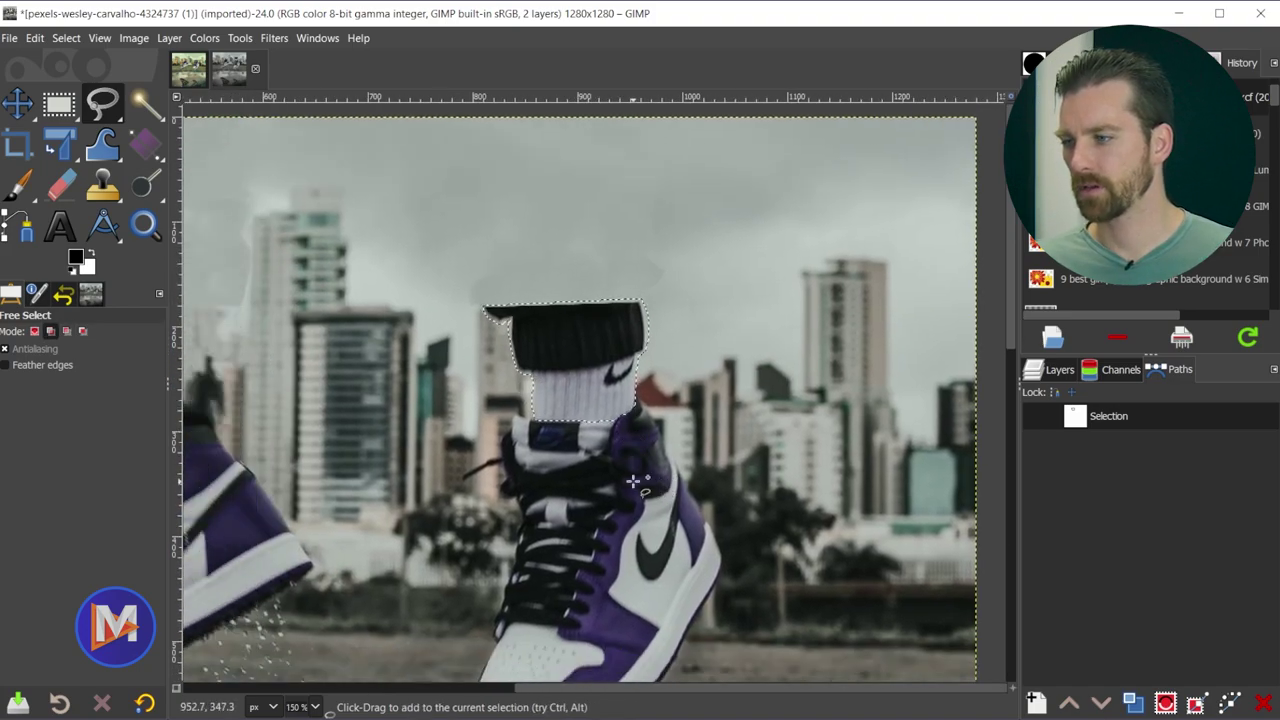
{"action": "key", "text": "ctrl+f"}
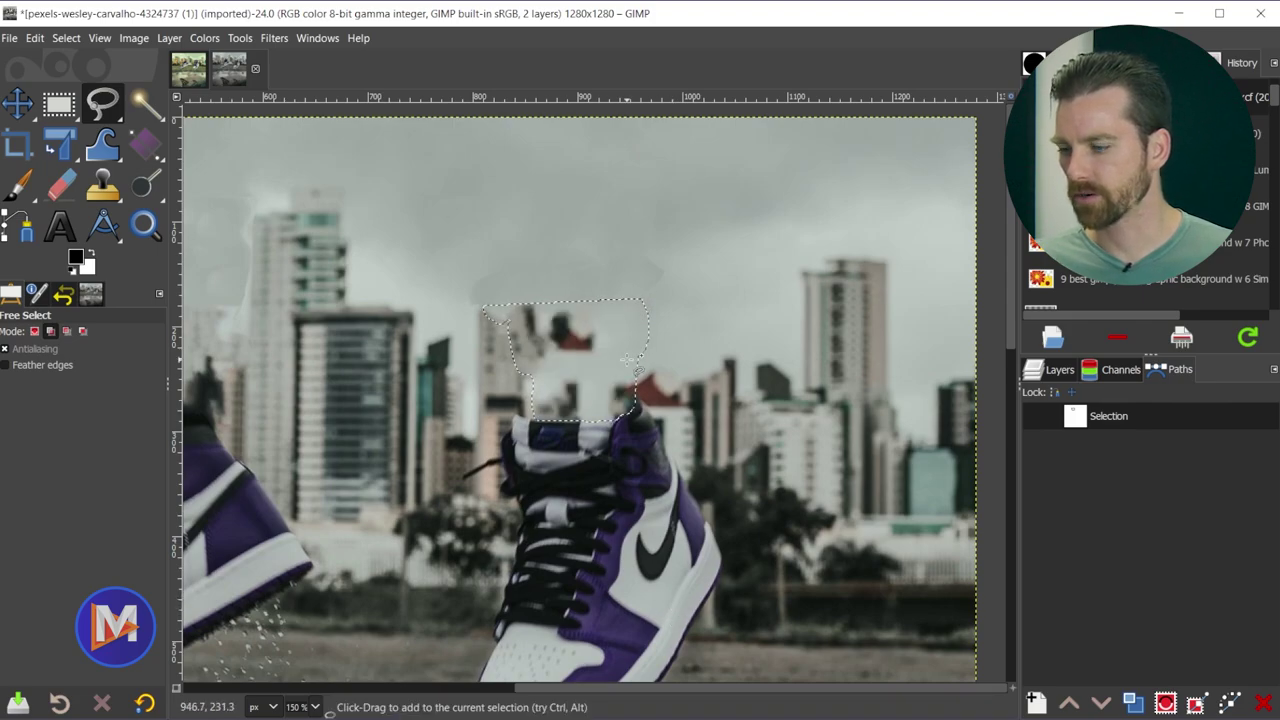
{"action": "key", "text": "c"}
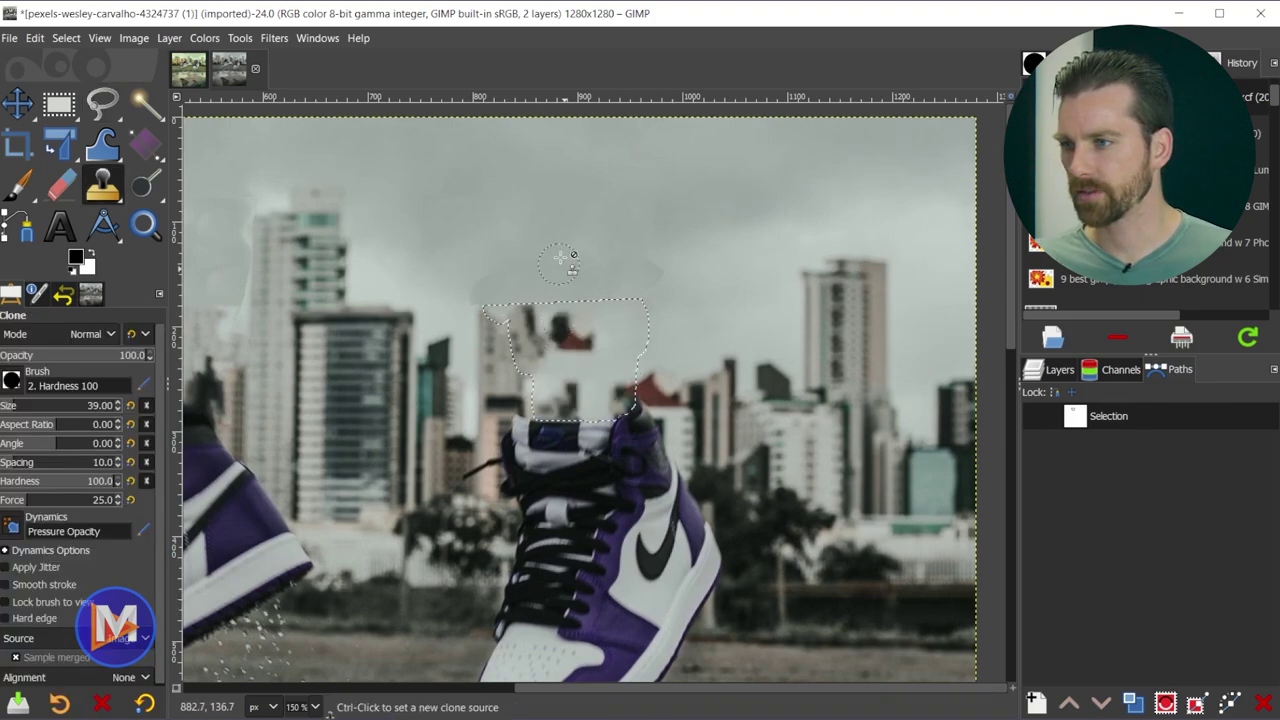
{"action": "left_click", "coordinate": [670, 328], "text": "ctrl"}
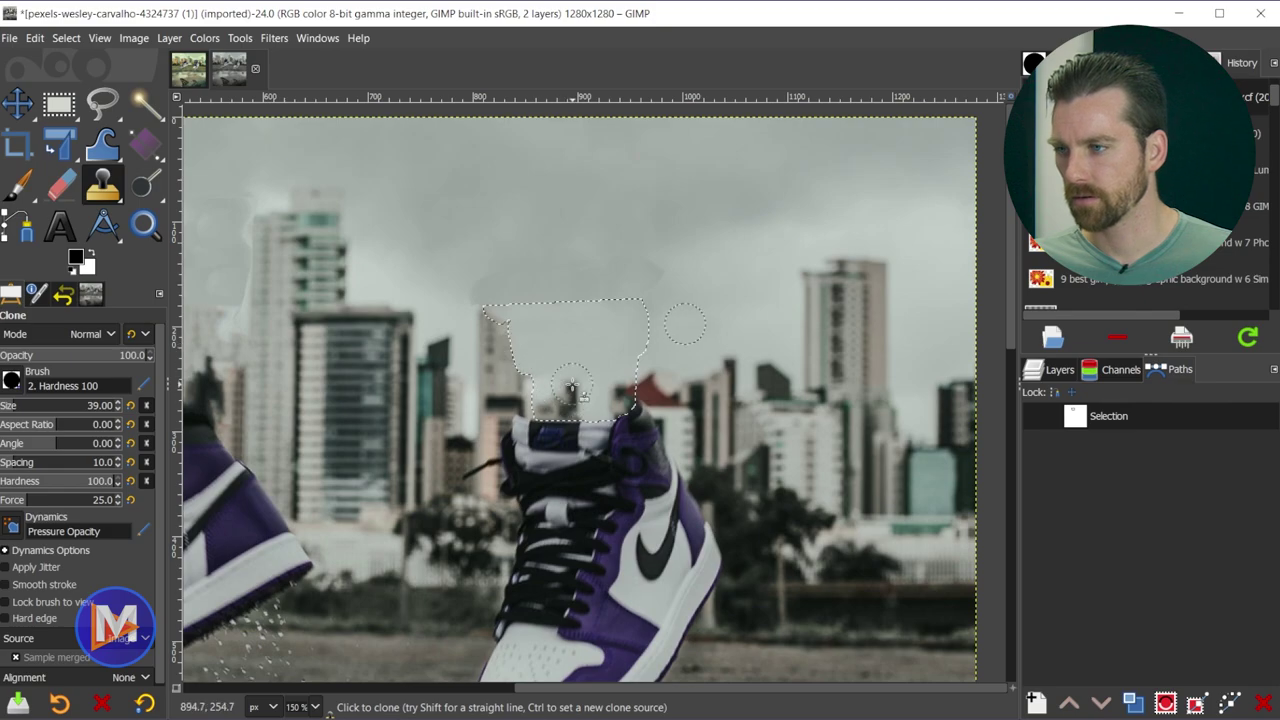
{"action": "mouse_move", "coordinate": [572, 382]}
{"action": "left_mouse_down"}
{"action": "mouse_move", "coordinate": [545, 410]}
{"action": "mouse_move", "coordinate": [618, 395]}
{"action": "left_mouse_up"}
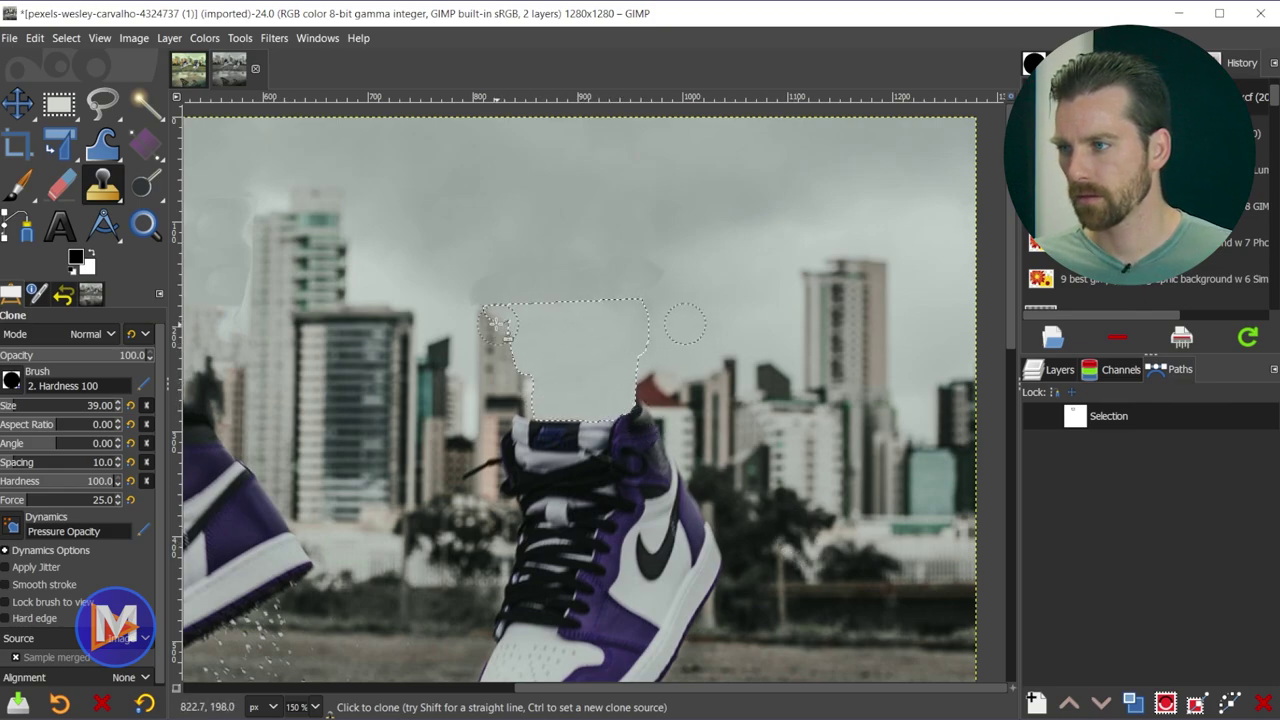
- Convert the right cuff-and-sock selection to a path, hide the path, clear the selection and return to the layer list
{"action": "key", "text": "ctrl+shift+a"}
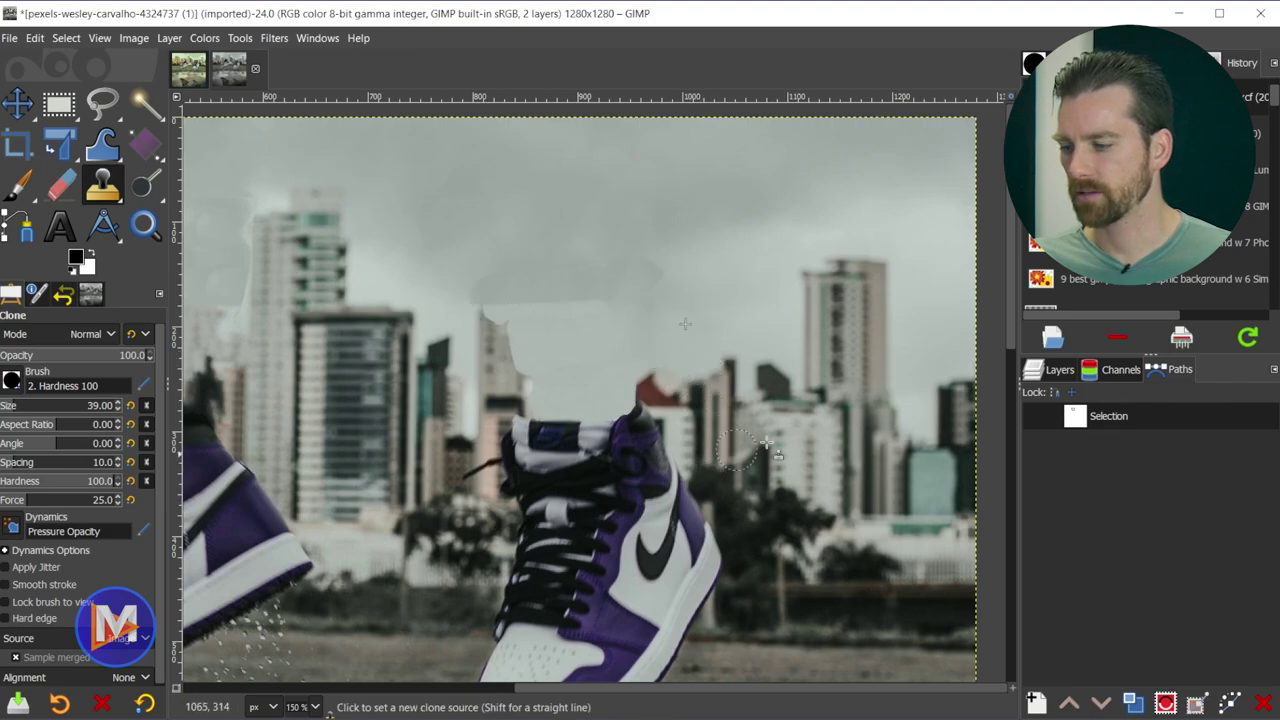
{"action": "key", "text": "ctrl+z"}
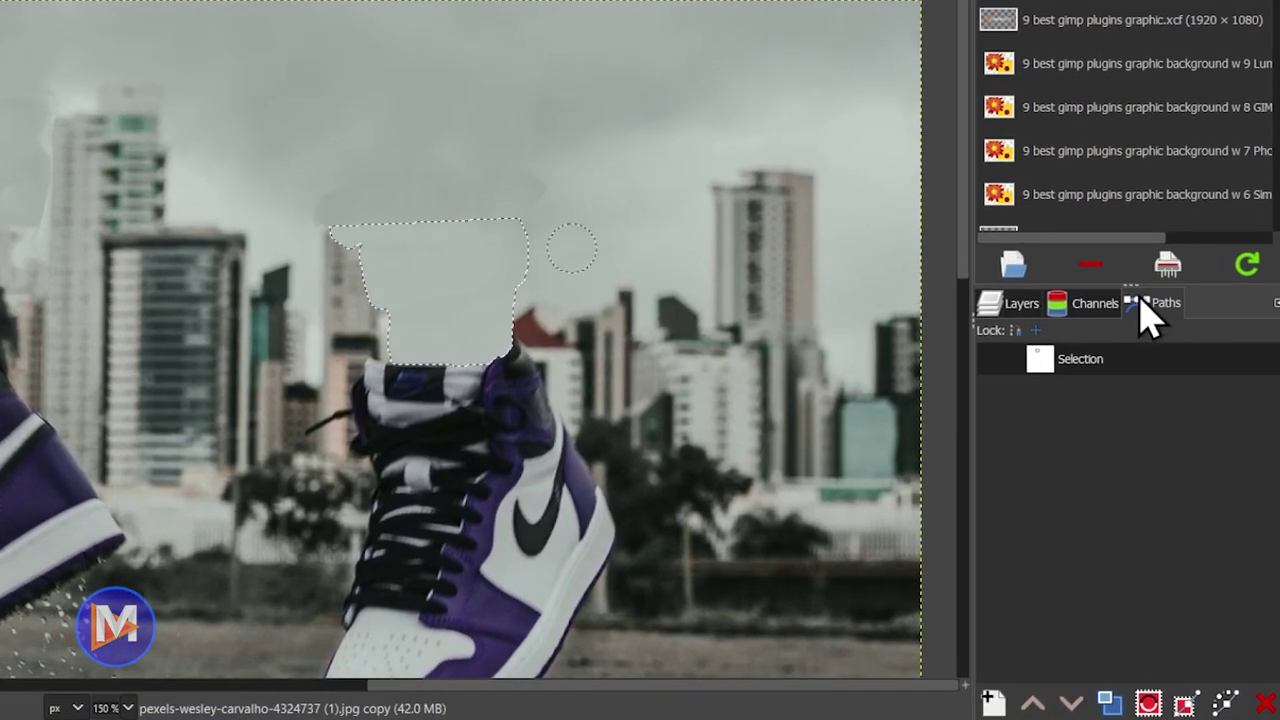
{"action": "left_click", "coordinate": [1185, 703]}
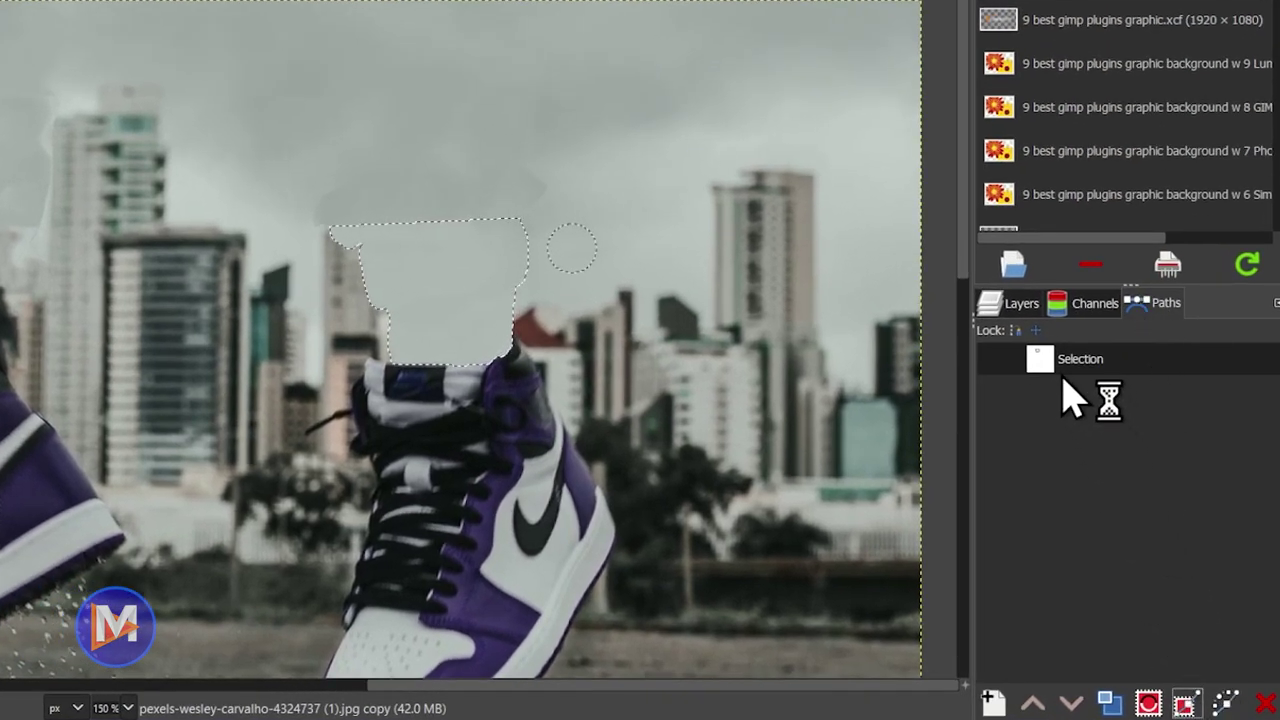
{"action": "left_click", "coordinate": [989, 359]}
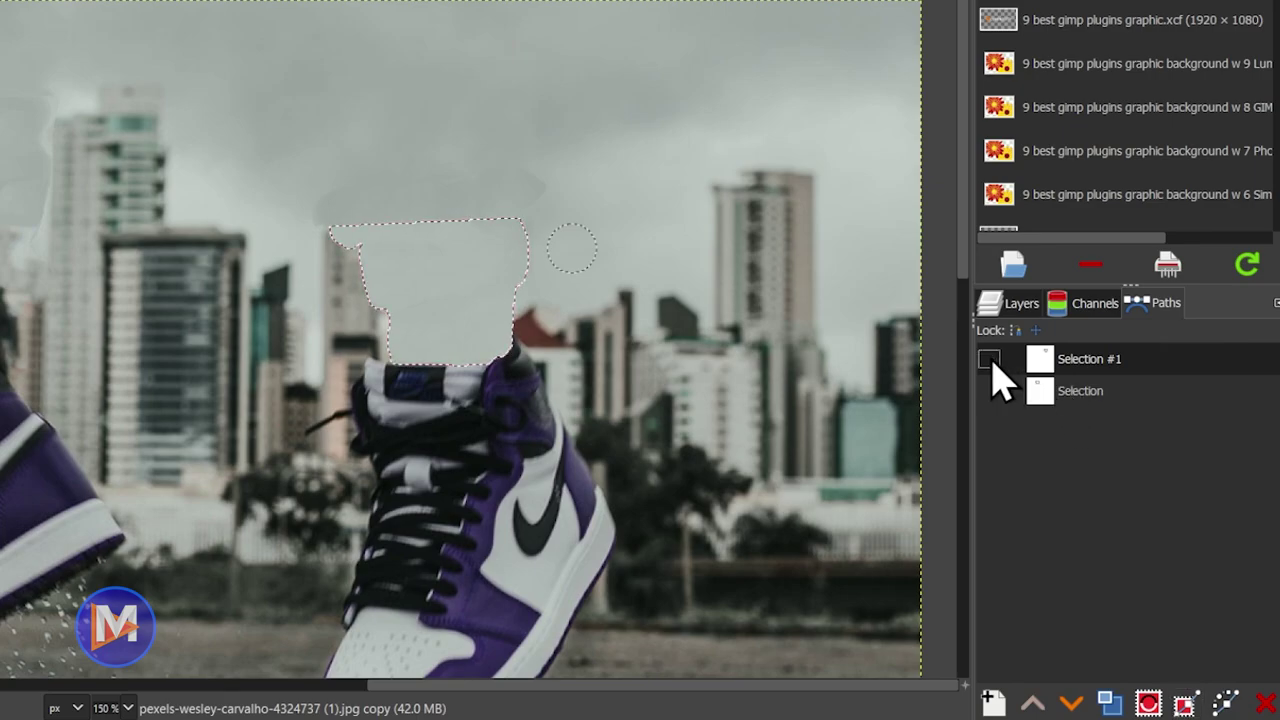
{"action": "left_click", "coordinate": [1012, 305]}
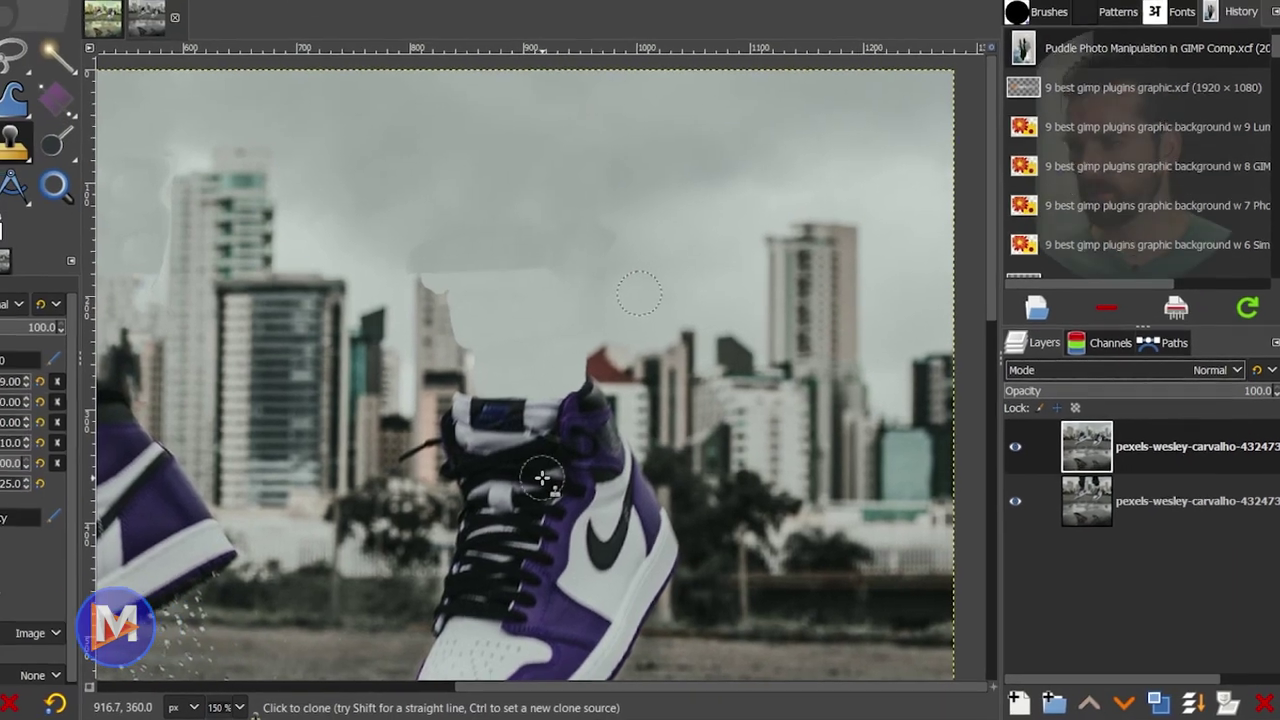
- Examine the whole composition and the empty collar area of the right shoe where the leg was removed
{"action": "scroll", "coordinate": [541, 479], "scroll_direction": "down", "scroll_amount": 2, "text": "ctrl"}
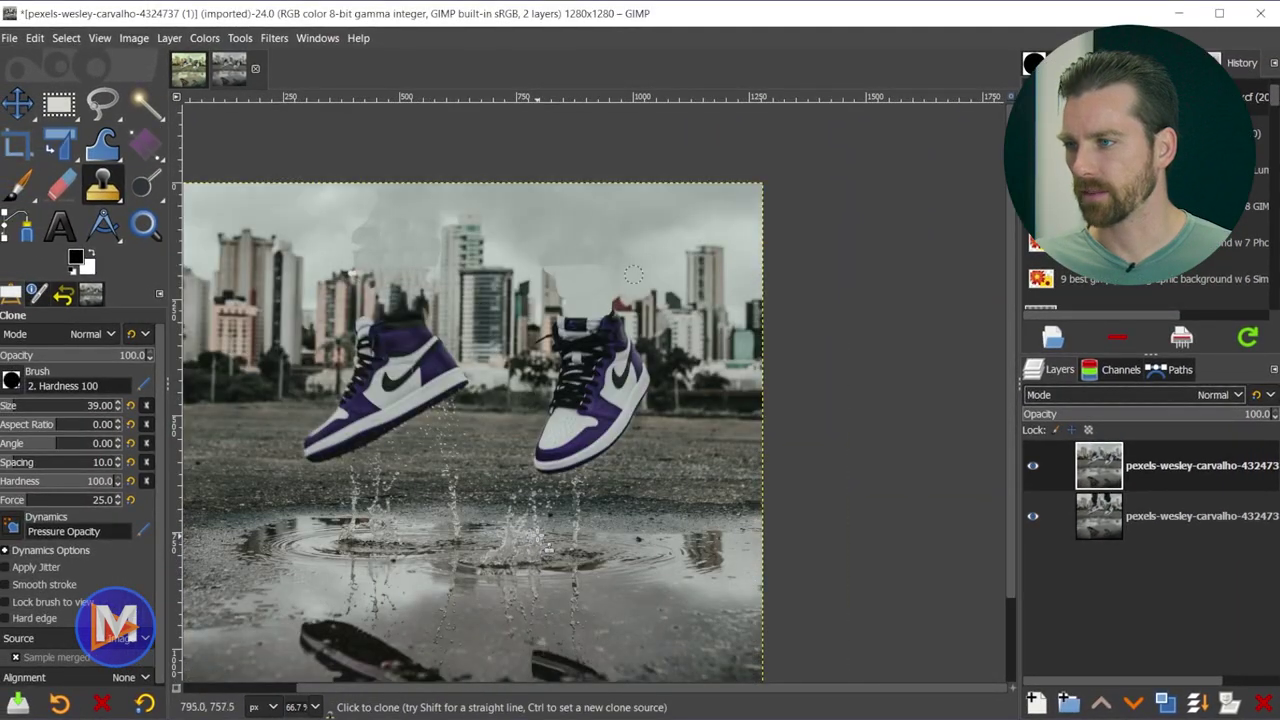
{"action": "scroll", "coordinate": [551, 459], "scroll_direction": "left", "scroll_amount": 2}
{"action": "scroll", "coordinate": [810, 460], "scroll_direction": "down", "scroll_amount": 2}
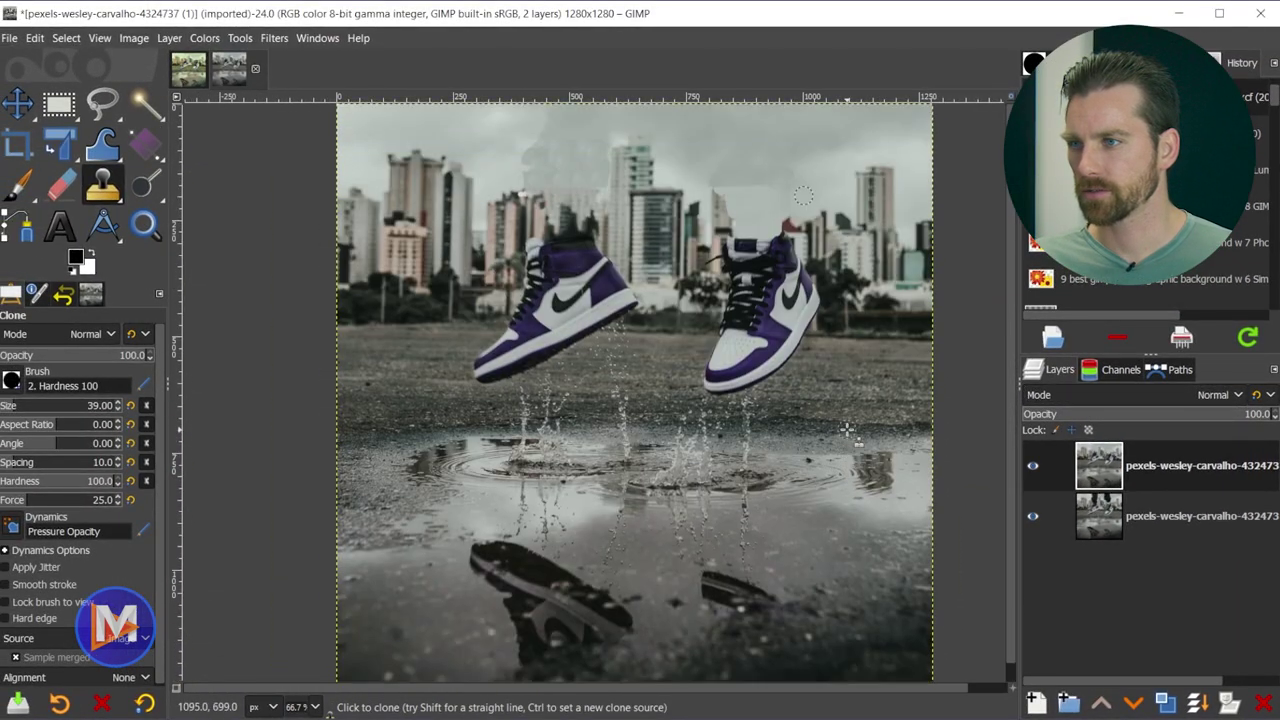
{"action": "scroll", "coordinate": [860, 240], "scroll_direction": "up", "scroll_amount": 2}
{"action": "scroll", "coordinate": [860, 240], "scroll_direction": "right", "scroll_amount": 2}
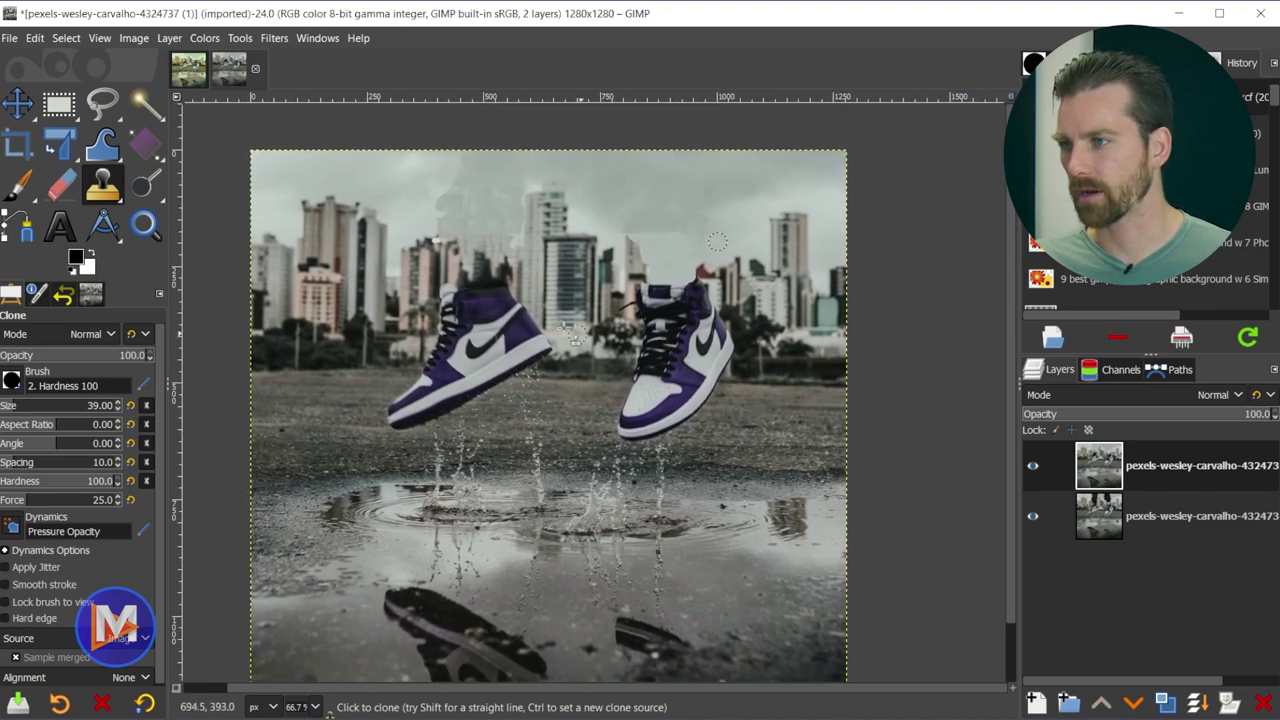
{"action": "scroll", "coordinate": [640, 282], "scroll_direction": "up", "scroll_amount": 3}
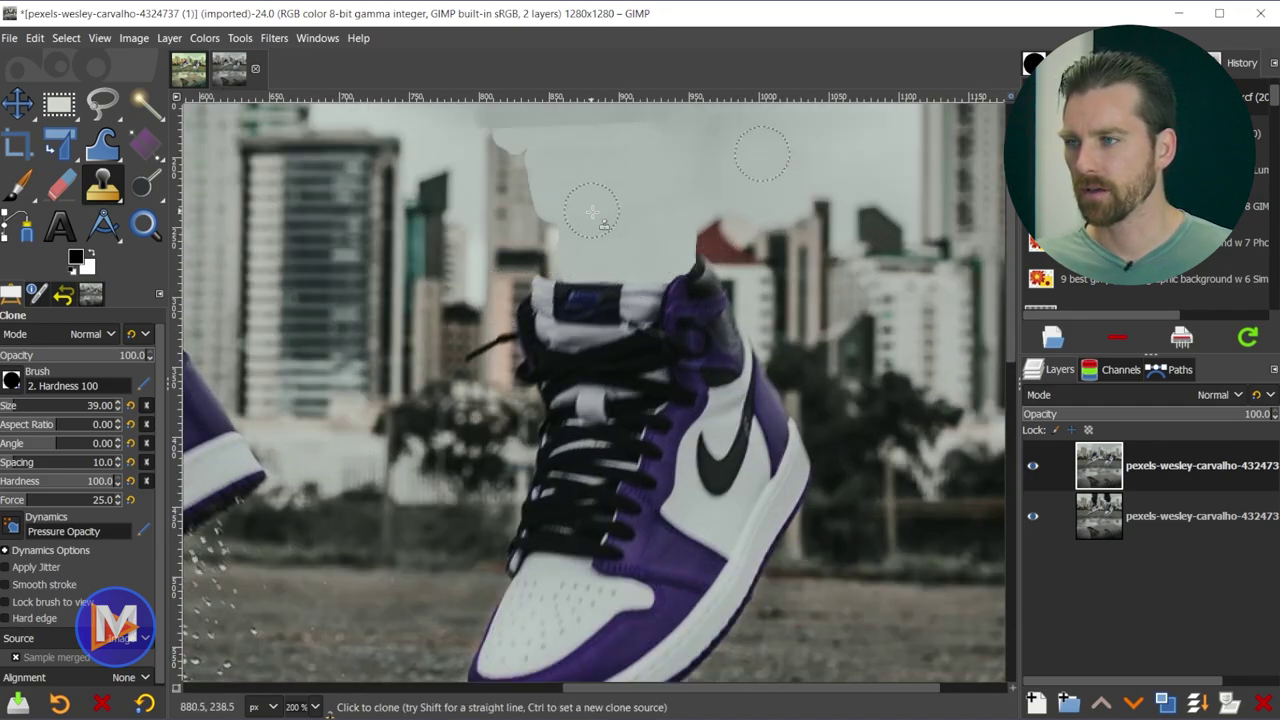
{"action": "scroll", "coordinate": [617, 362], "scroll_direction": "up", "scroll_amount": 3}
{"action": "scroll", "coordinate": [620, 365], "scroll_direction": "down", "scroll_amount": 3}
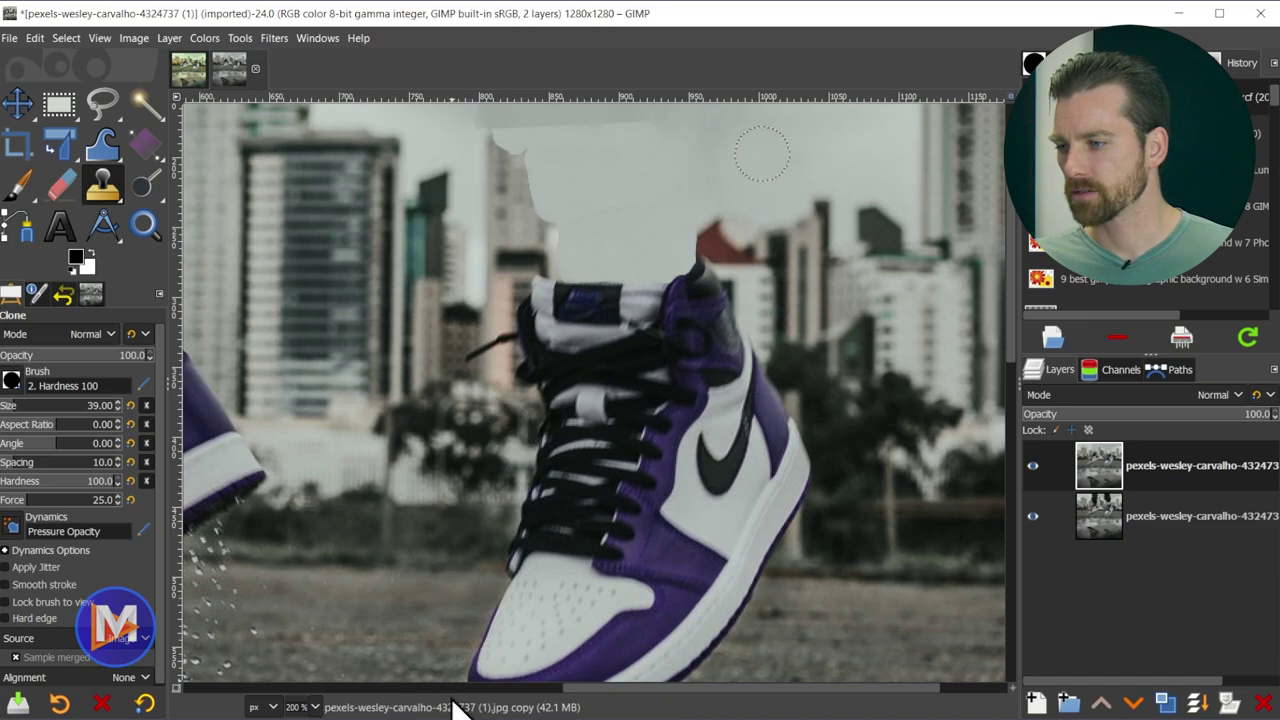
- Switch to the Downloads folder in File Explorer and add air-jordan-1-retro-high-og-court-purple-555088-500-3.jpg to the GIMP composition as a new layer
{"action": "key", "text": "alt+Tab"}
{"action": "left_click_drag", "start_coordinate": [660, 84], "coordinate": [839, 203]}
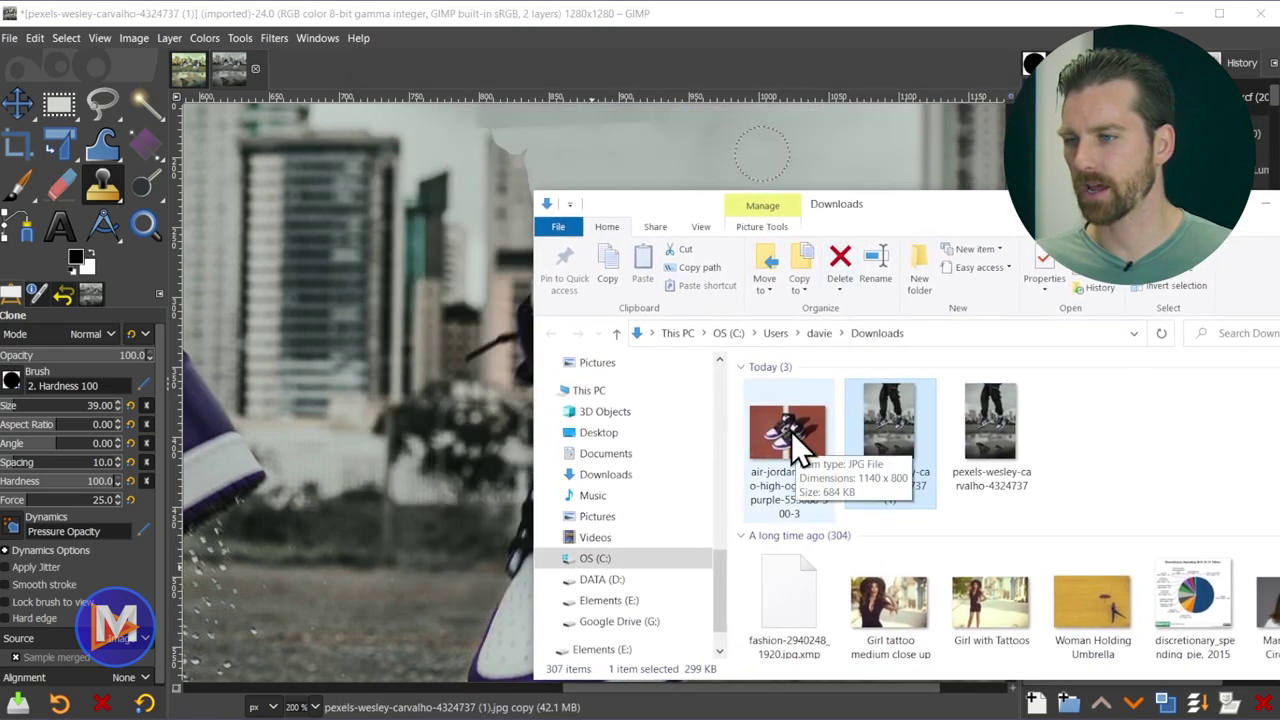
{"action": "left_click_drag", "start_coordinate": [791, 431], "coordinate": [458, 398]}
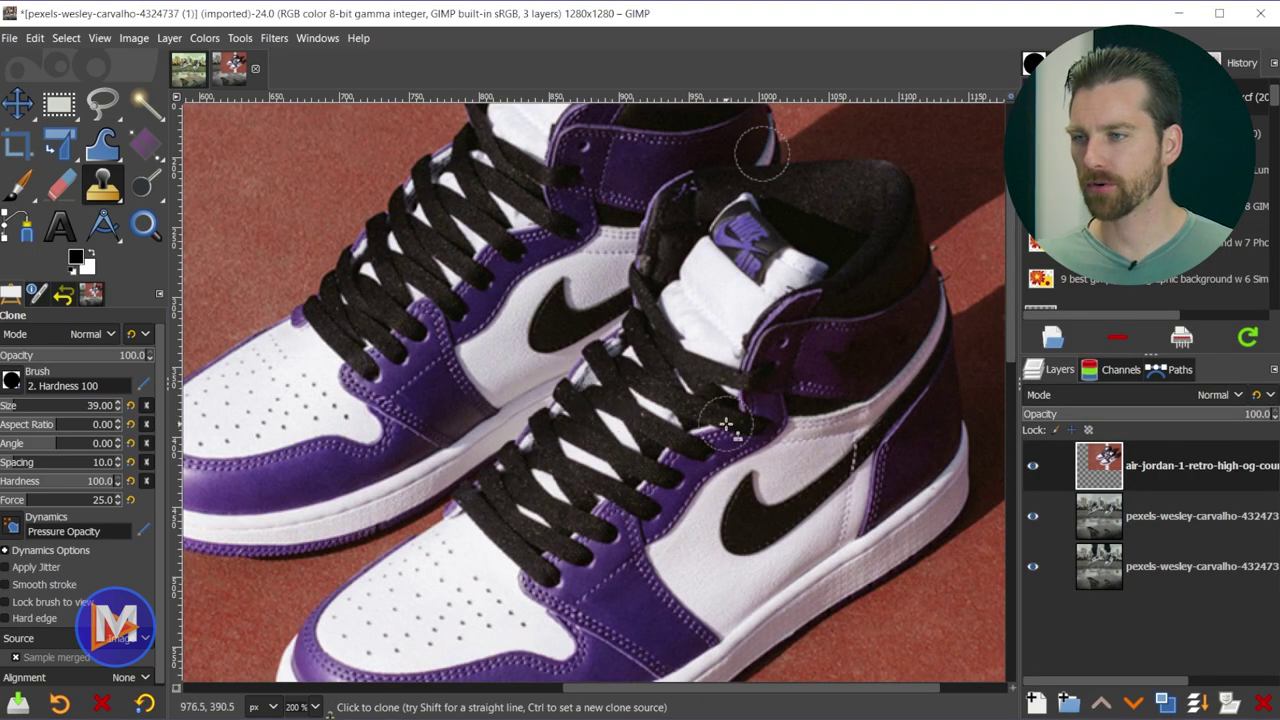
- Start a Unified Transform on the imported shoe photo layer and lower its preview image opacity to 47.2
{"action": "key", "text": "1"}
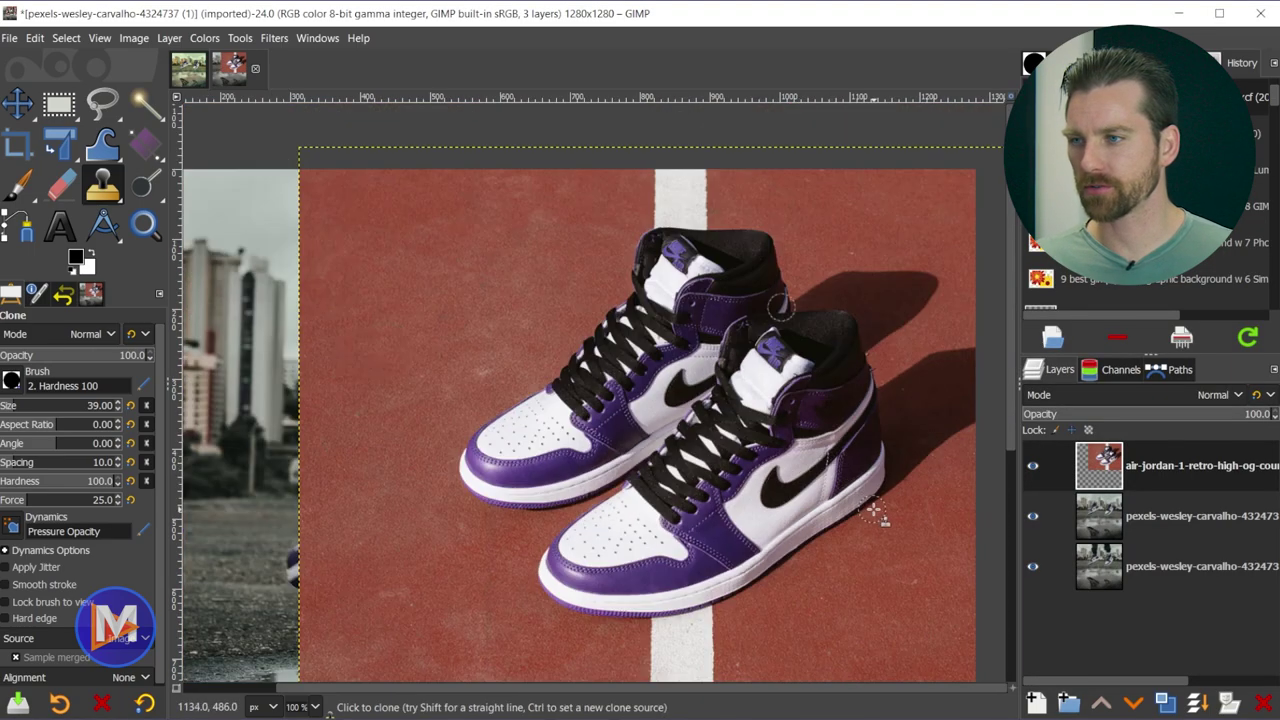
{"action": "left_click_drag", "start_coordinate": [880, 514], "coordinate": [705, 440]}
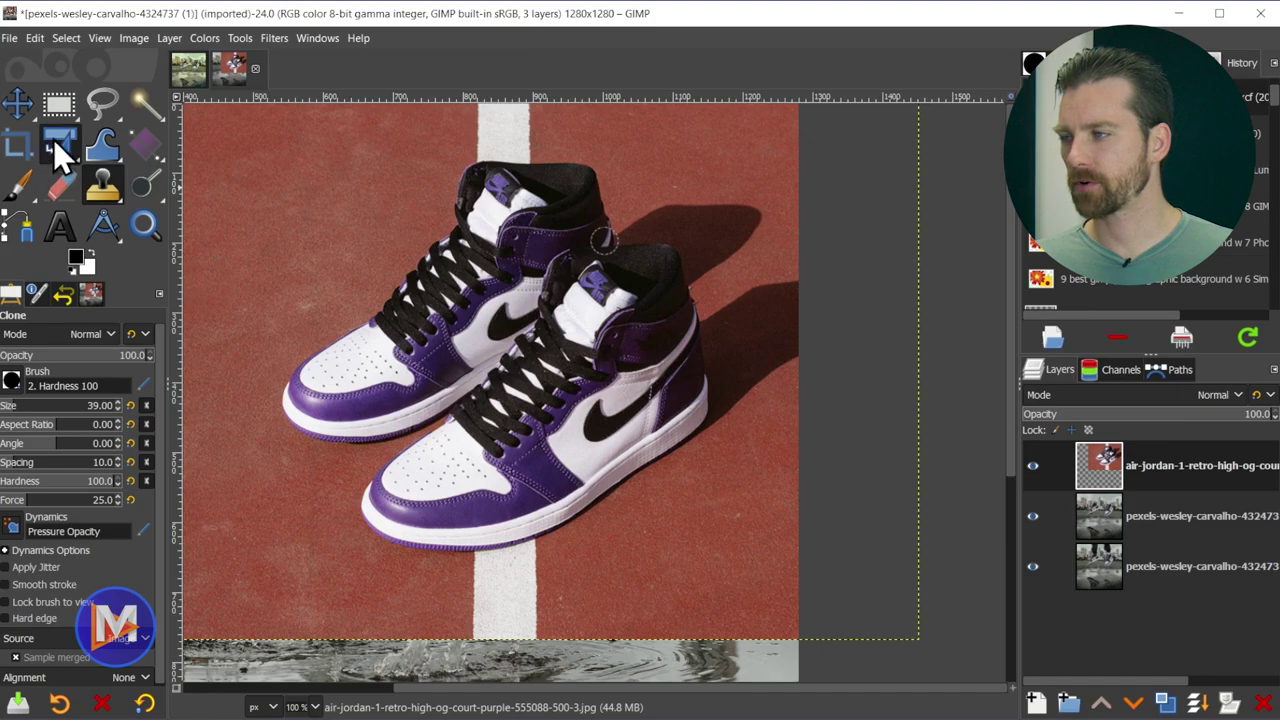
{"action": "mouse_move", "coordinate": [54, 140]}
{"action": "left_click", "coordinate": [204, 145]}
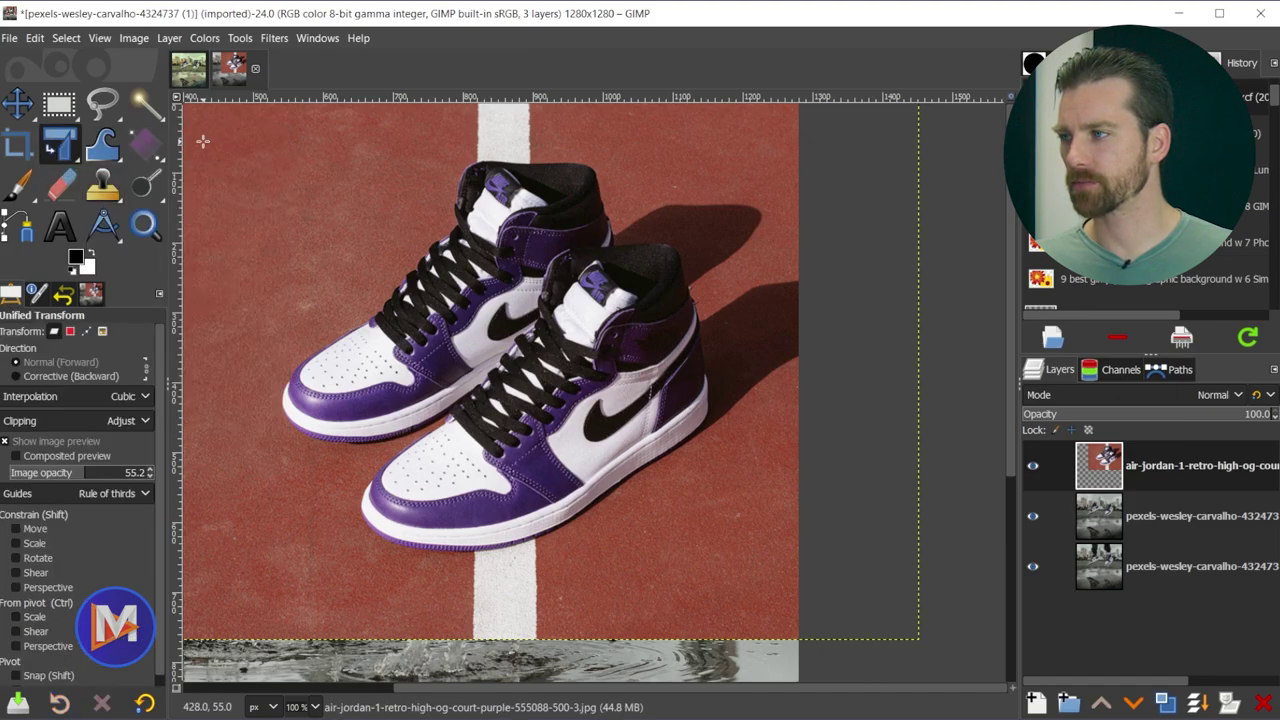
{"action": "left_click", "coordinate": [493, 327]}
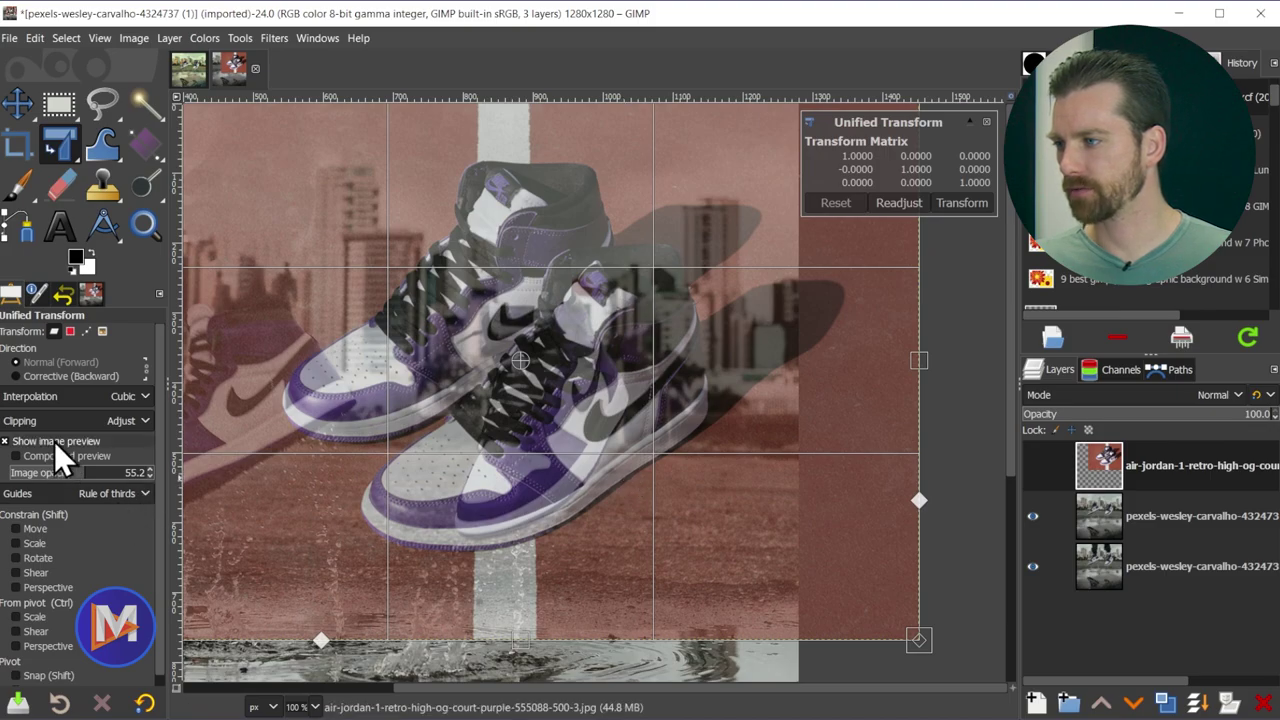
{"action": "left_click_drag", "start_coordinate": [80, 473], "coordinate": [98, 470]}
{"action": "scroll", "coordinate": [480, 452], "scroll_direction": "down", "scroll_amount": 1, "text": "ctrl"}
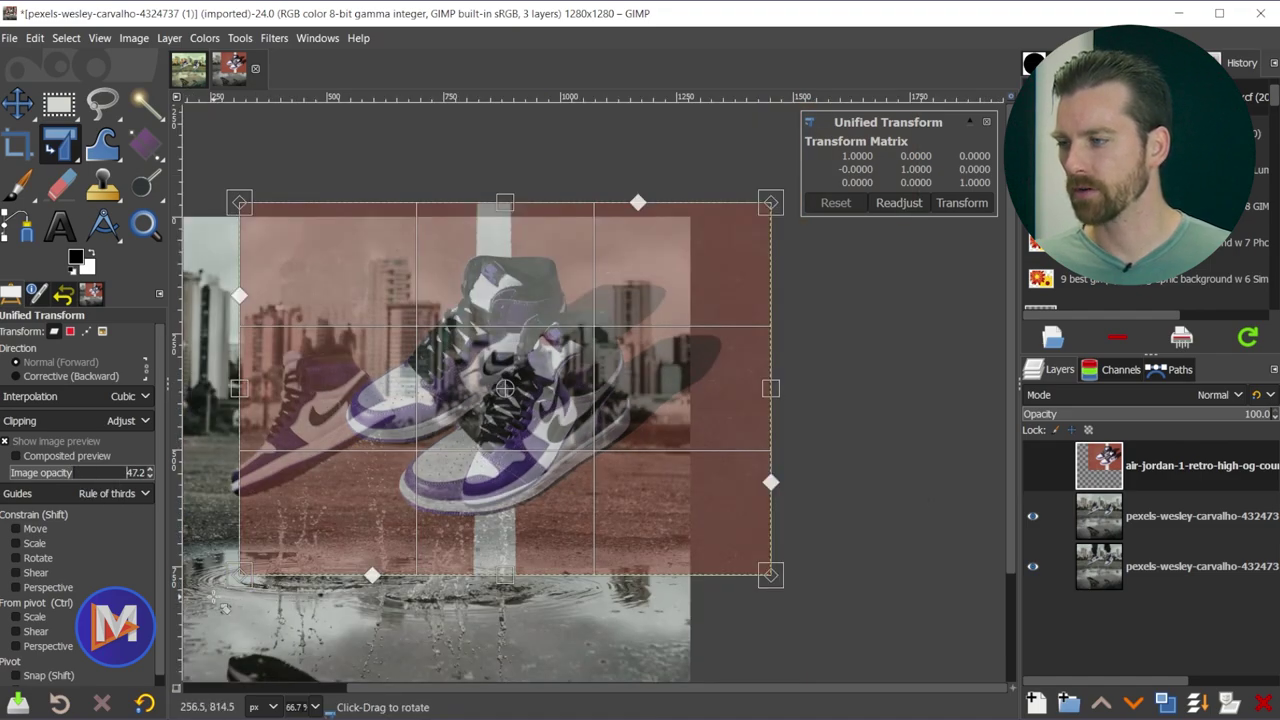
- Rotate the shoe photo counterclockwise, scale it down and align its front shoe with the composition's right shoe, applying the transform
{"action": "left_click_drag", "start_coordinate": [793, 596], "coordinate": [866, 468]}
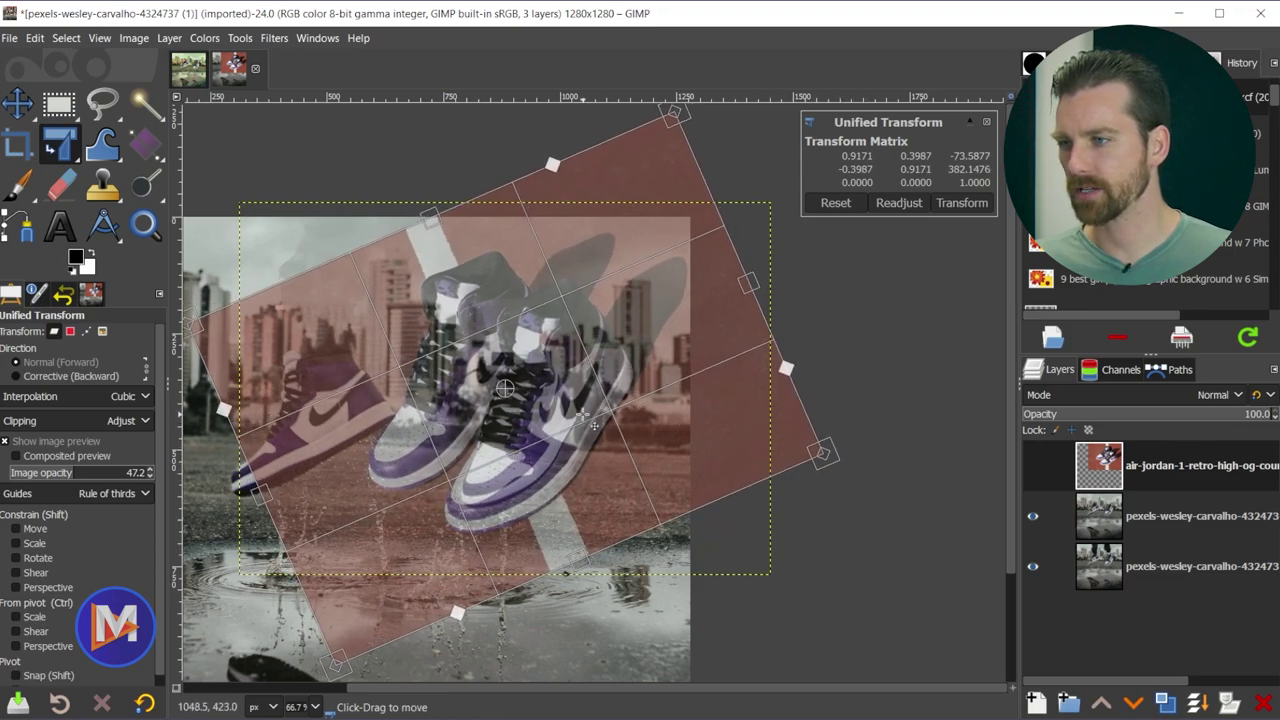
{"action": "left_click_drag", "start_coordinate": [550, 400], "coordinate": [513, 441]}
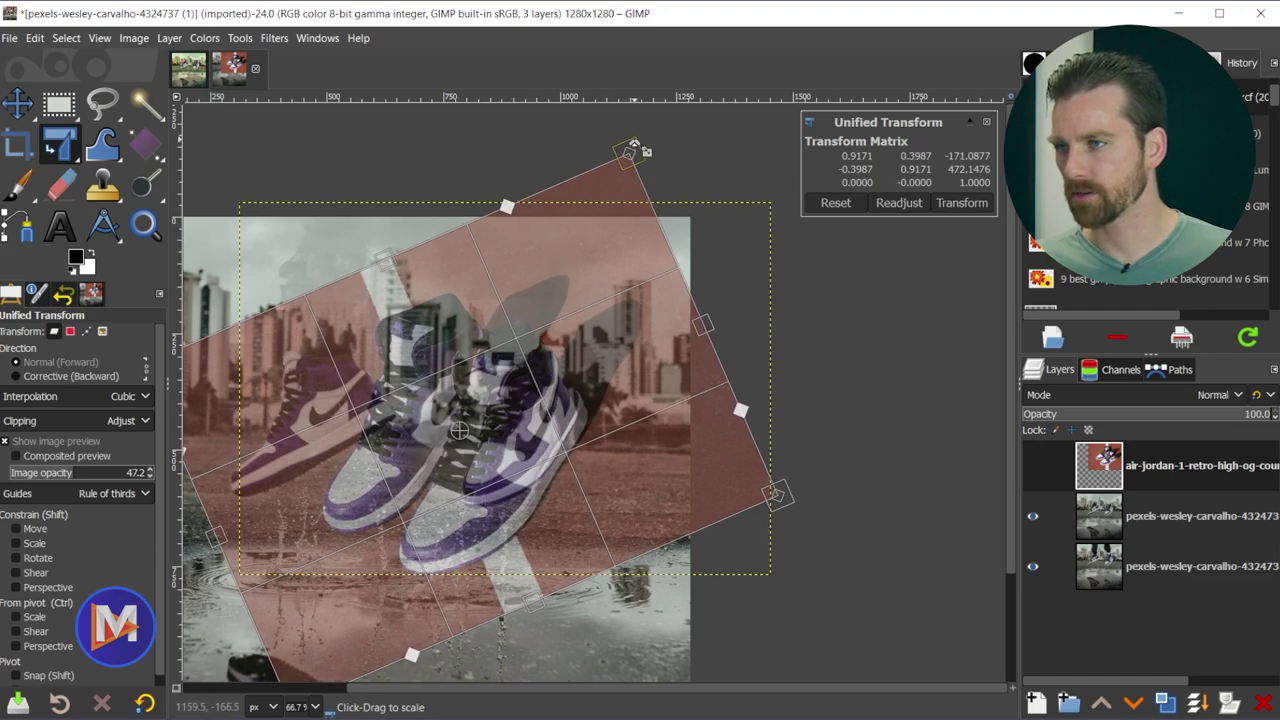
{"action": "left_click_drag", "start_coordinate": [633, 147], "coordinate": [628, 189]}
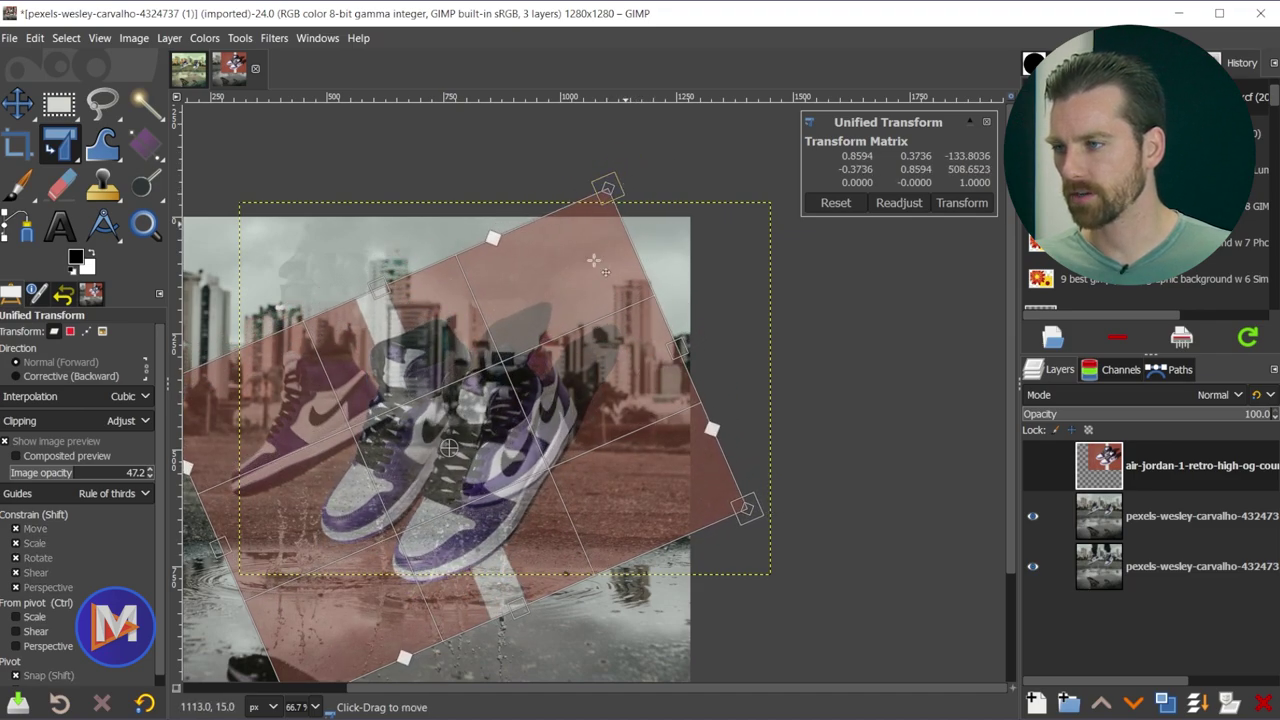
{"action": "key", "text": "1"}
{"action": "left_click_drag", "start_coordinate": [507, 413], "coordinate": [530, 376]}
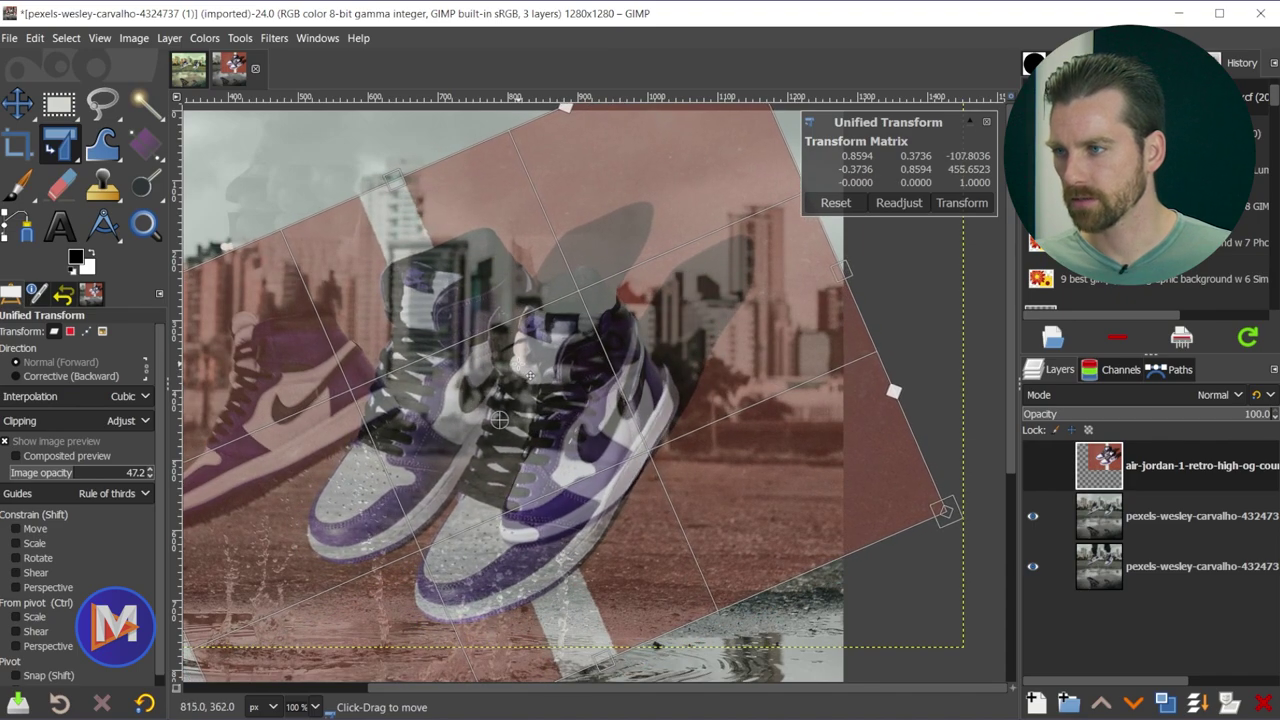
{"action": "key", "text": "minus"}
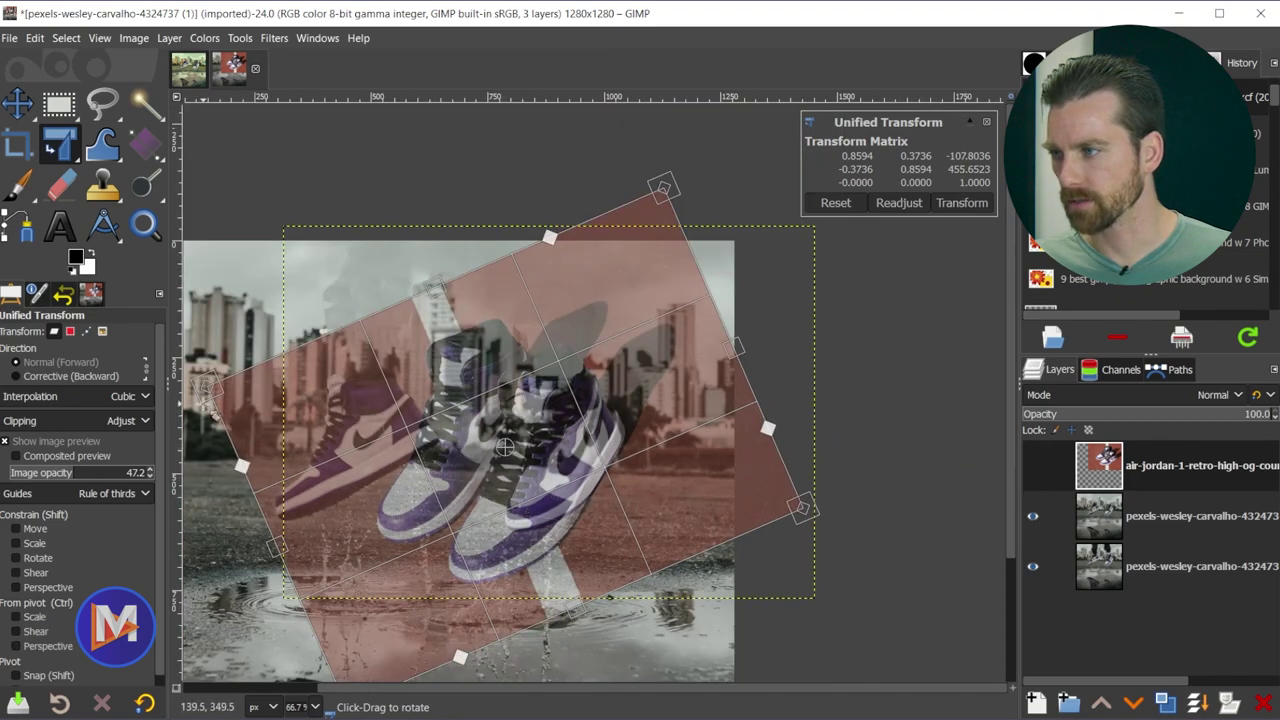
{"action": "left_click_drag", "start_coordinate": [206, 393], "coordinate": [238, 390]}
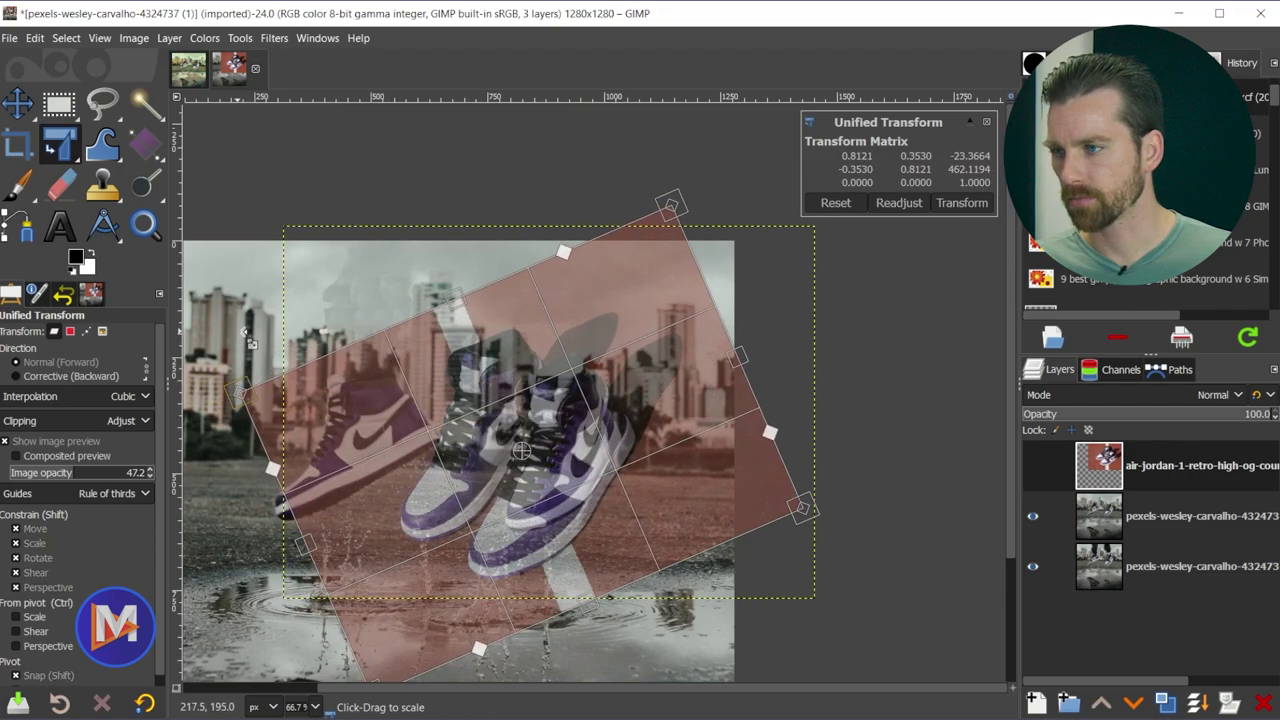
{"action": "left_click", "coordinate": [962, 202]}
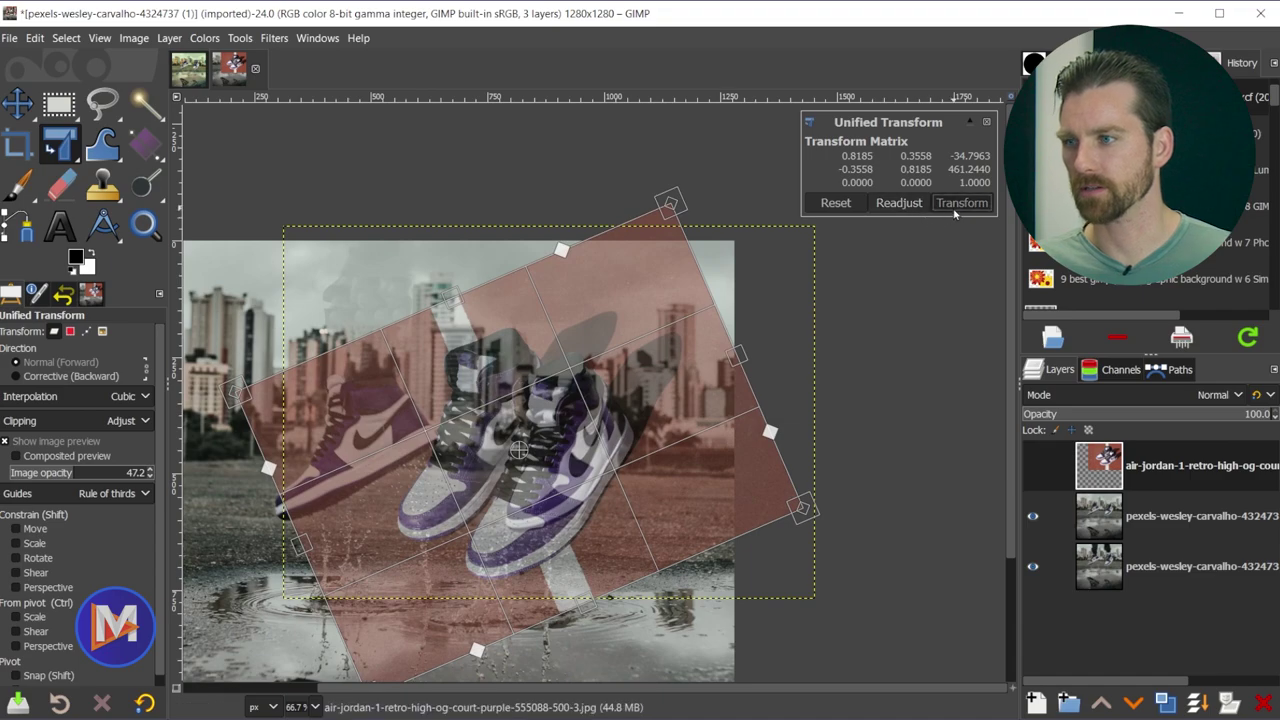
- Outline the front shoe's collar and tongue in the imported photo with a Free Select selection
{"action": "left_click", "coordinate": [102, 103]}
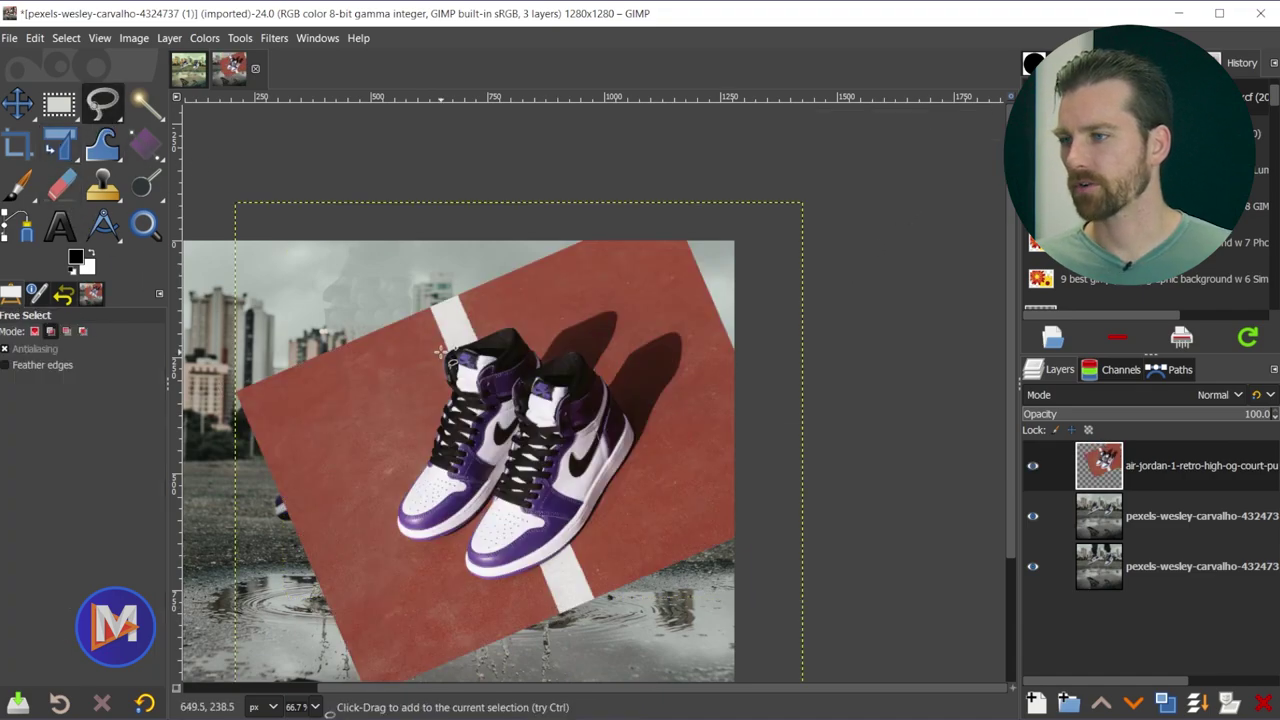
{"action": "scroll", "coordinate": [560, 373], "scroll_direction": "up", "scroll_amount": 3}
{"action": "scroll", "coordinate": [560, 373], "scroll_direction": "up", "scroll_amount": 1}
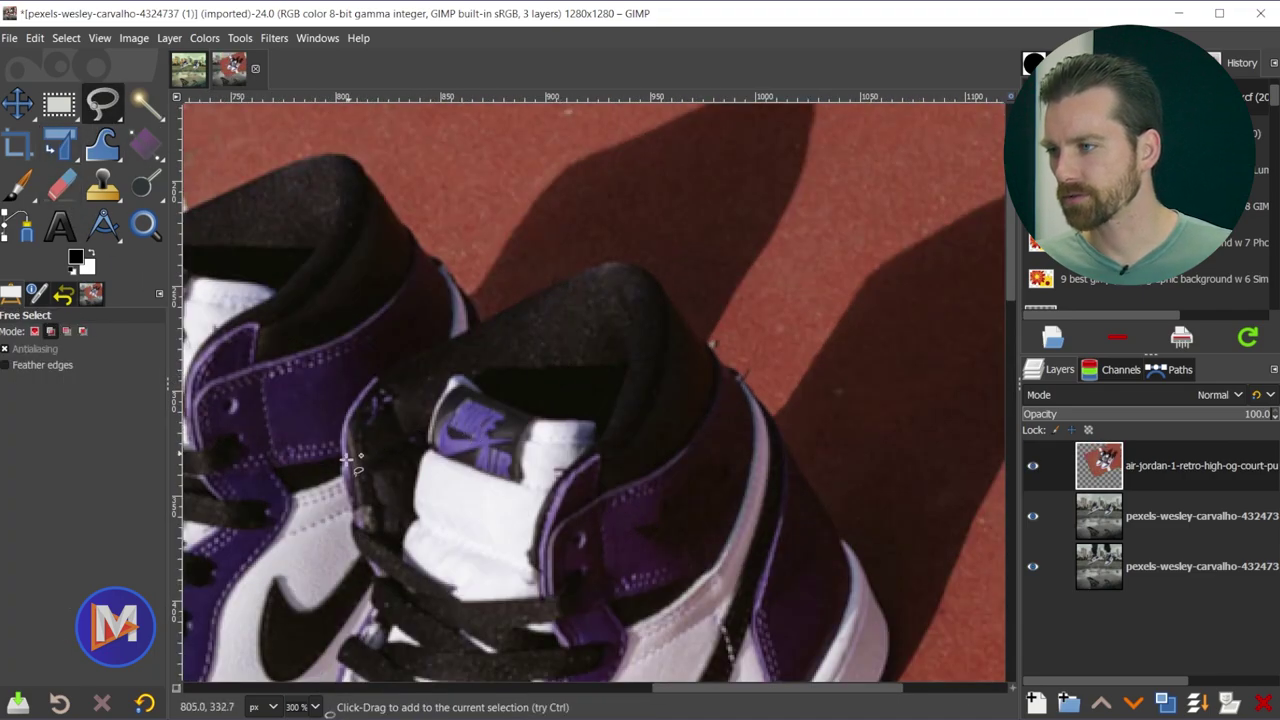
{"action": "mouse_move", "coordinate": [352, 466]}
{"action": "left_mouse_down"}
{"action": "mouse_move", "coordinate": [350, 508]}
{"action": "mouse_move", "coordinate": [342, 420]}
{"action": "mouse_move", "coordinate": [390, 360]}
{"action": "mouse_move", "coordinate": [626, 264]}
{"action": "mouse_move", "coordinate": [707, 350]}
{"action": "mouse_move", "coordinate": [751, 484]}
{"action": "mouse_move", "coordinate": [666, 588]}
{"action": "mouse_move", "coordinate": [542, 622]}
{"action": "mouse_move", "coordinate": [426, 604]}
{"action": "mouse_move", "coordinate": [349, 509]}
{"action": "left_mouse_up"}
{"action": "key", "text": "Return"}
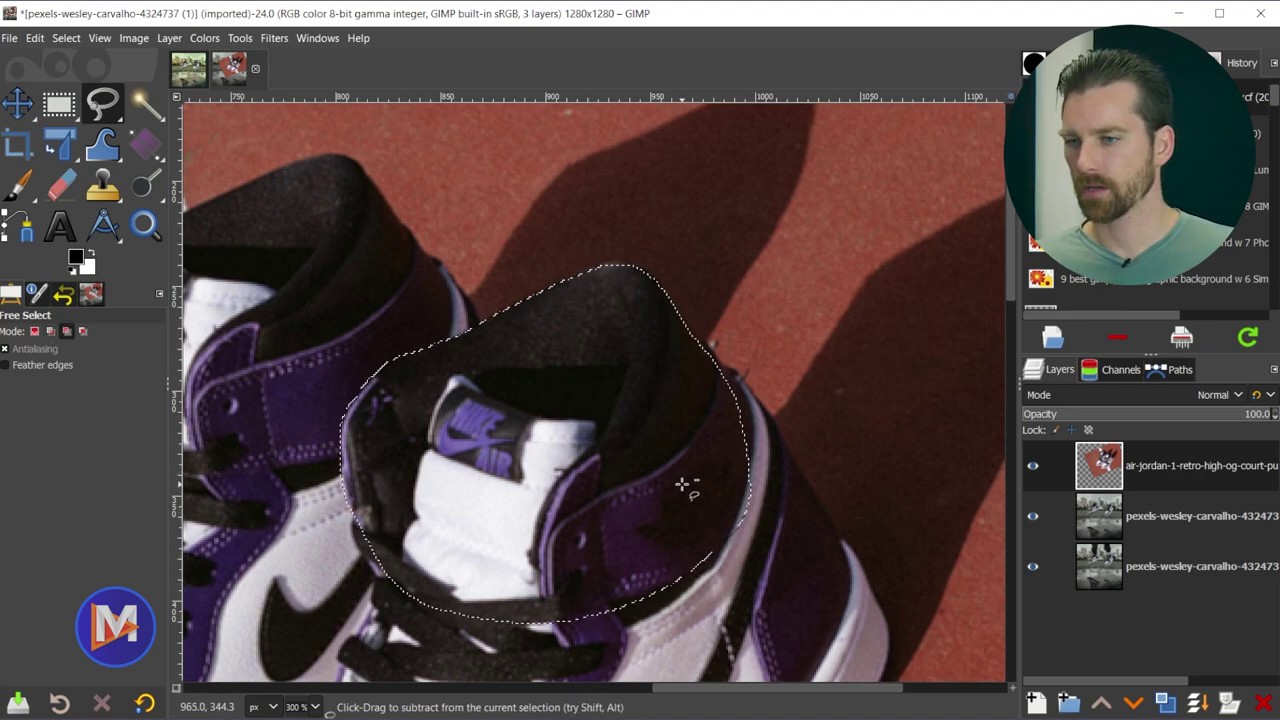
- Copy the selected collar onto a new layer of its own and name that layer "Shoe back"
{"action": "key", "text": "ctrl+c"}
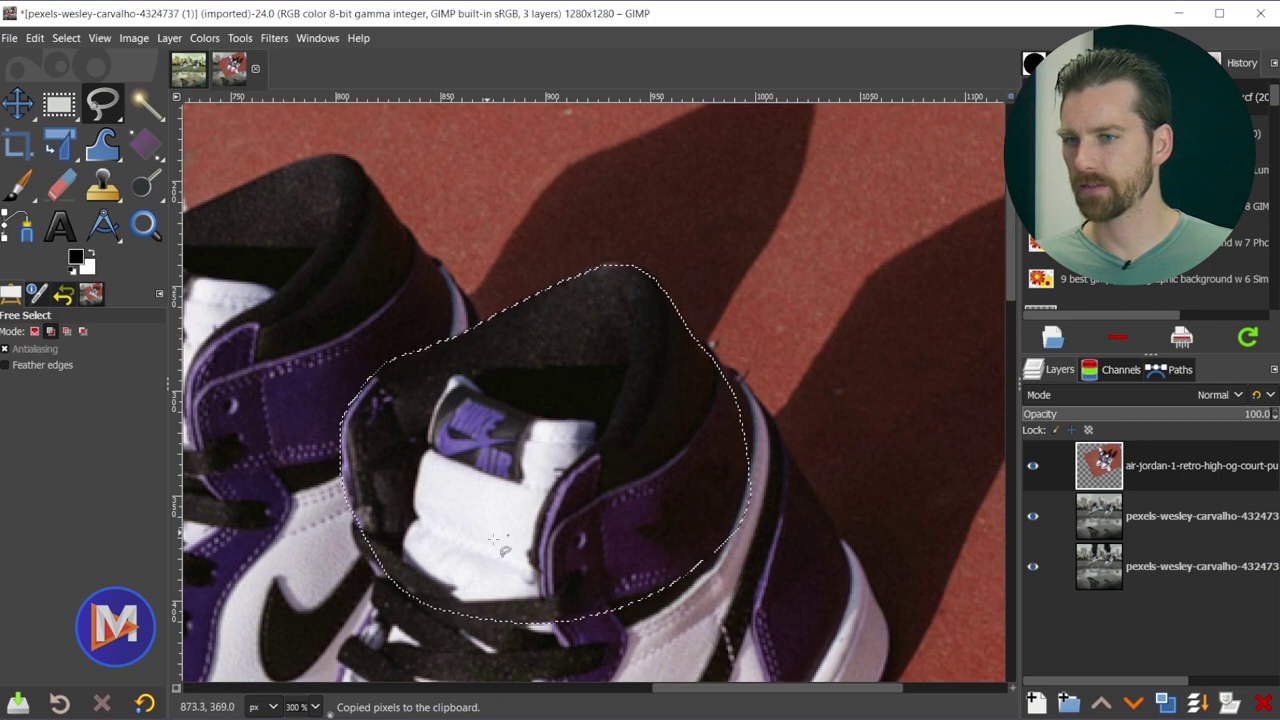
{"action": "key", "text": "ctrl+v"}
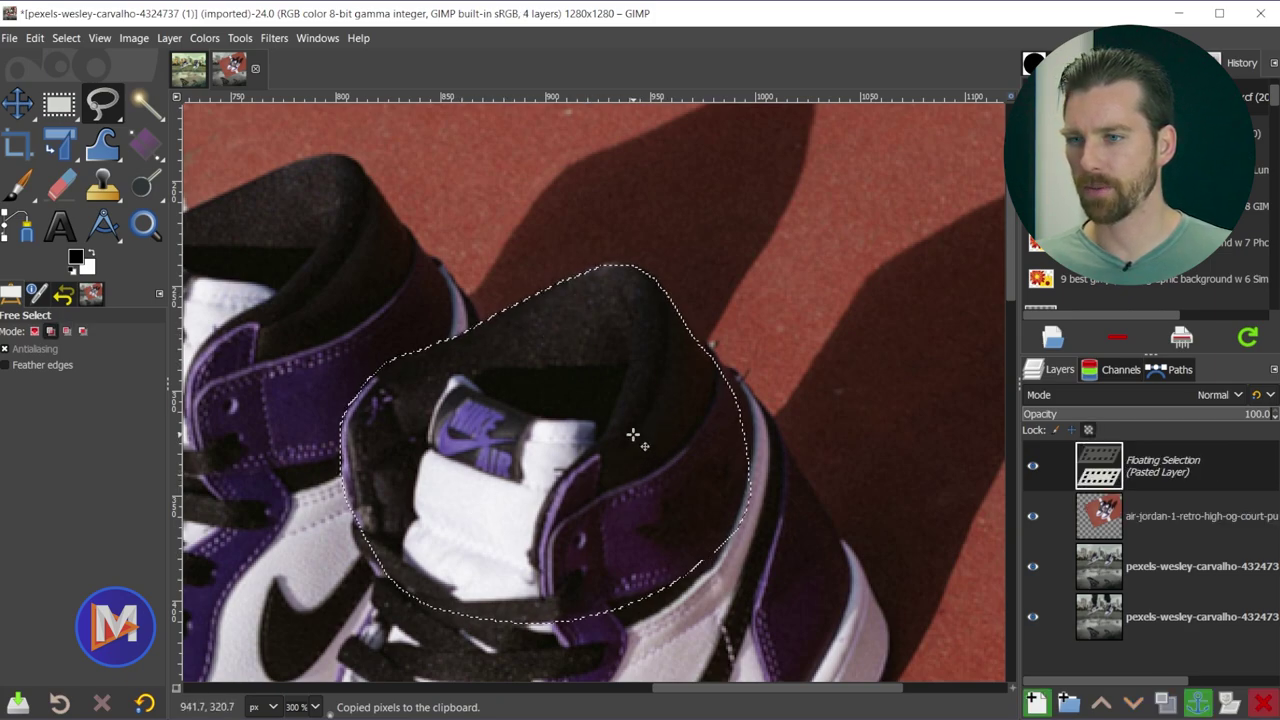
{"action": "left_click", "coordinate": [1035, 704]}
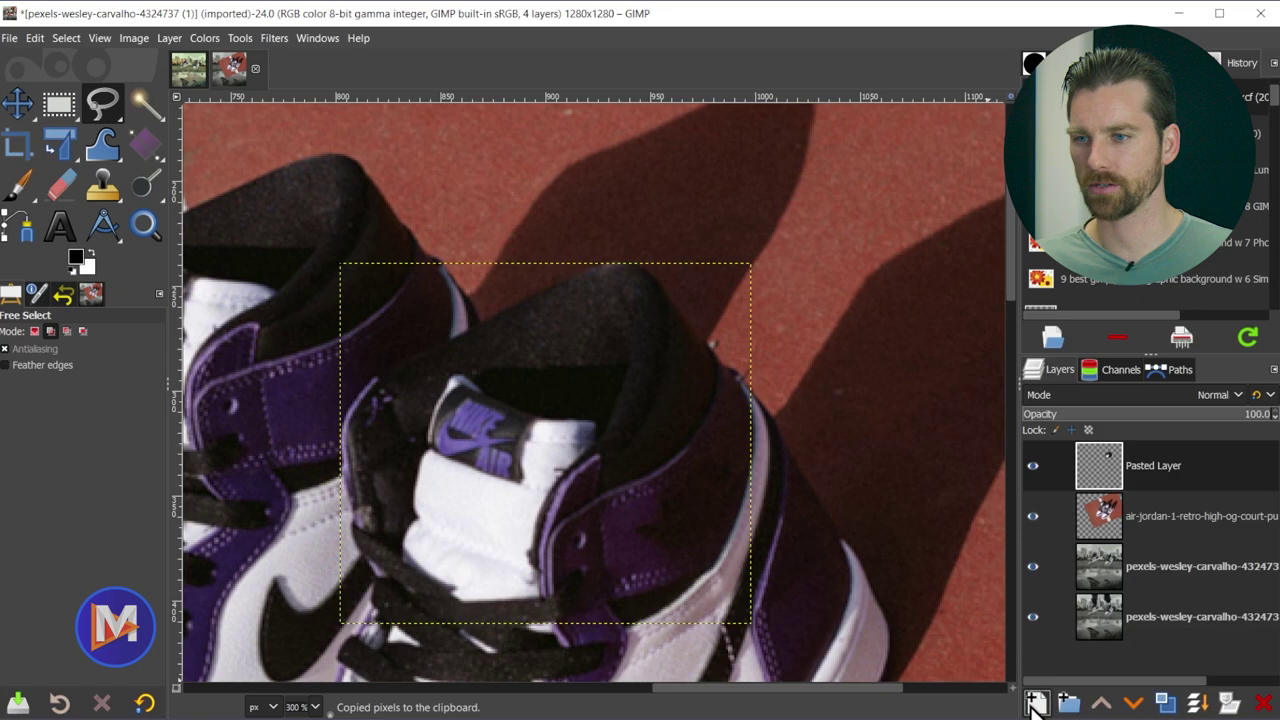
{"action": "double_click", "coordinate": [1153, 465]}
{"action": "type", "text": "Shoe back"}
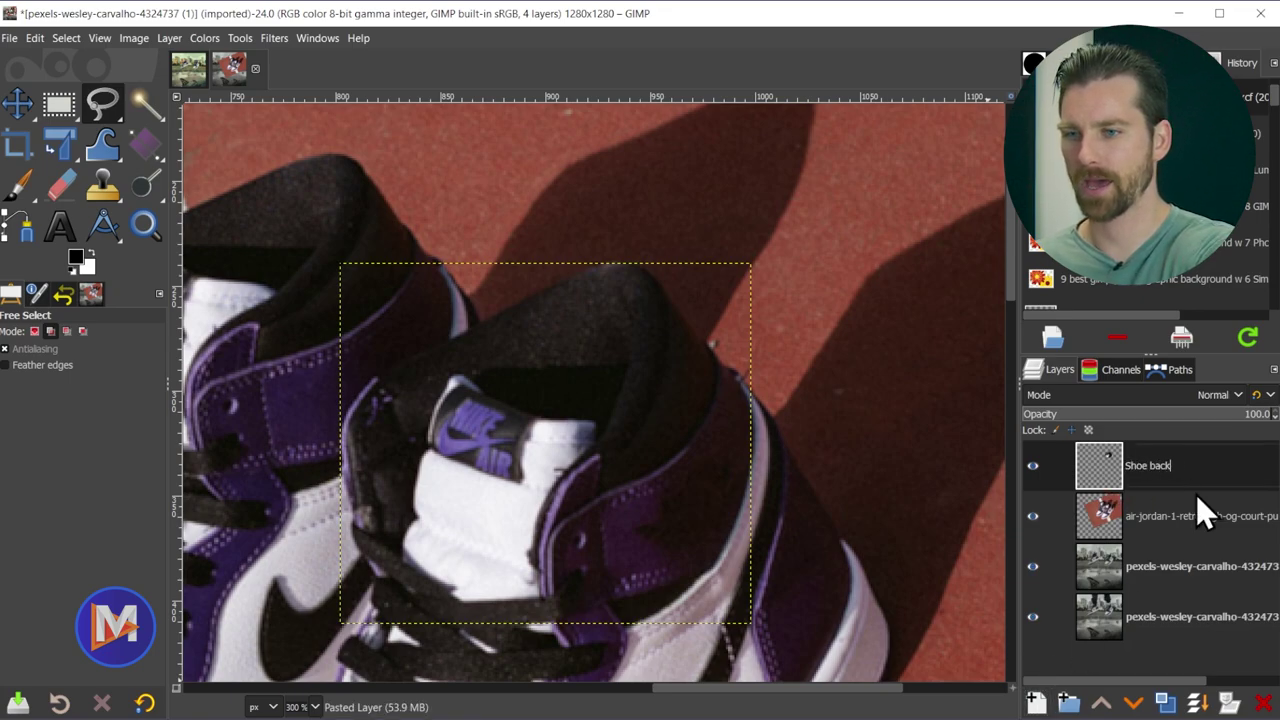
{"action": "key", "text": "Return"}
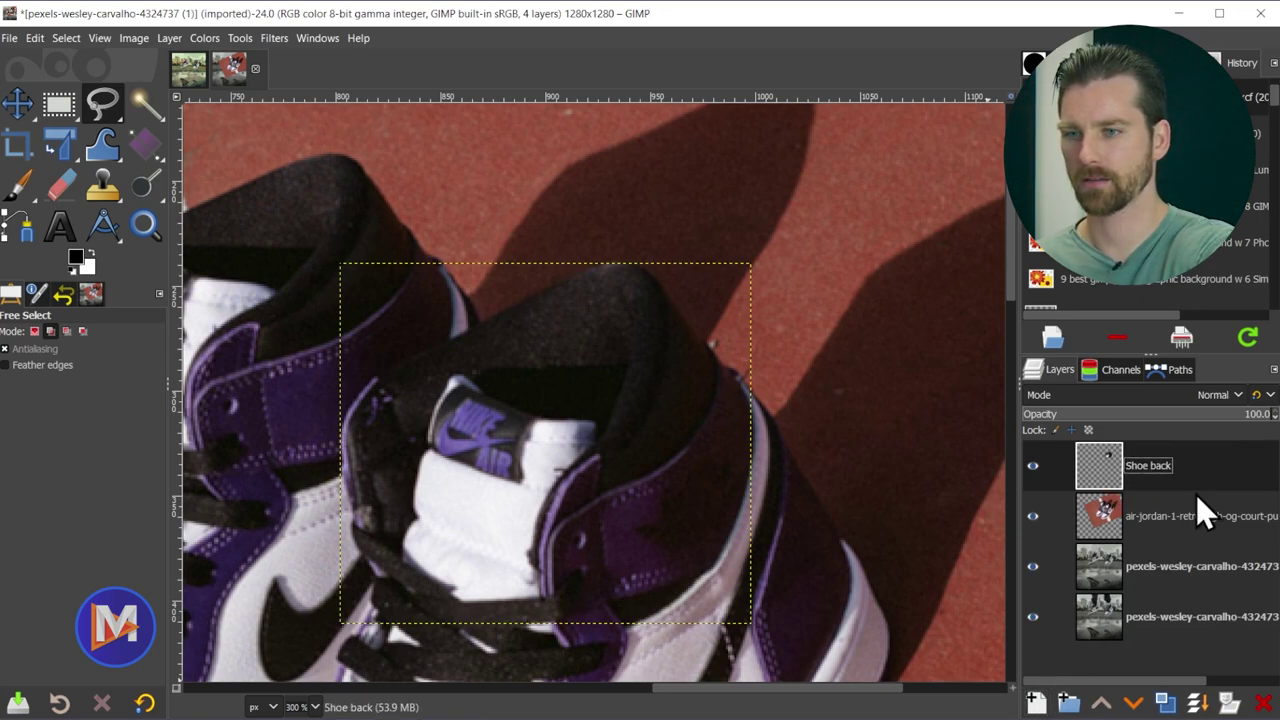
- Hide the imported air-jordan-1 photo layer and check the copied collar against the right shoe
{"action": "left_click", "coordinate": [1033, 516]}
{"action": "key", "text": "minus"}
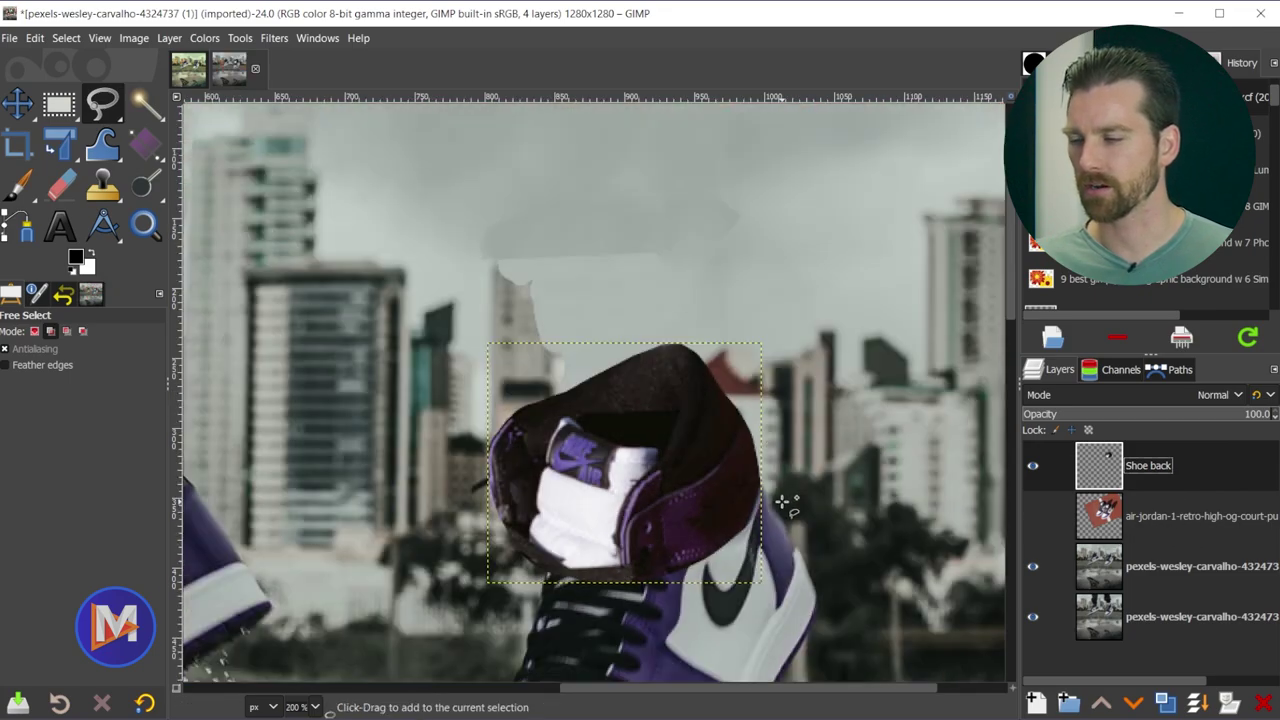
{"action": "key", "text": "minus"}
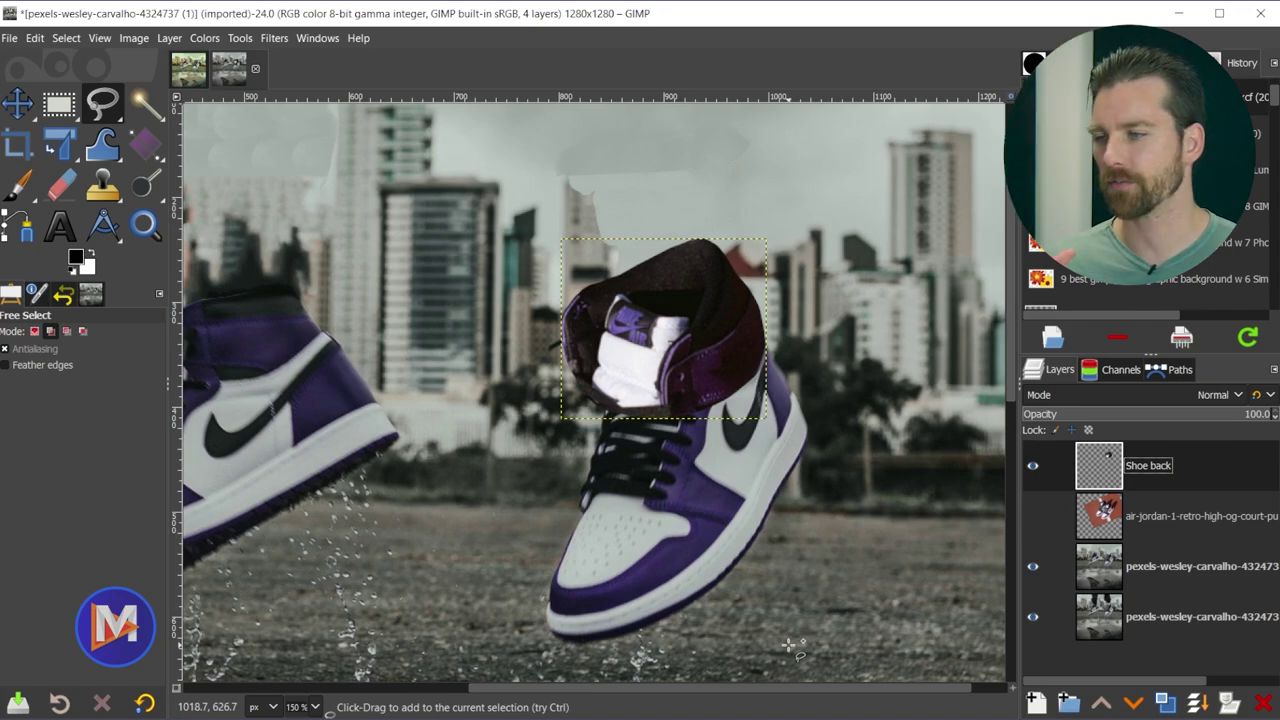
{"action": "key", "text": "ctrl"}
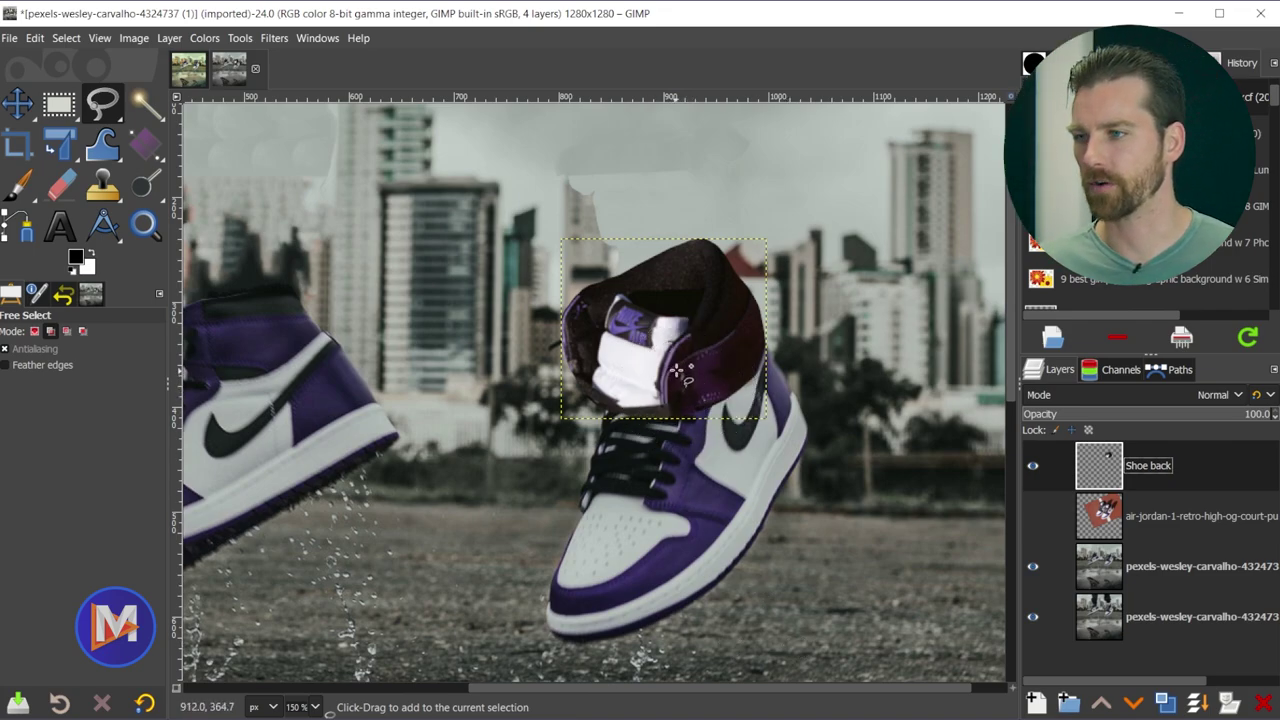
{"action": "scroll", "coordinate": [688, 388], "scroll_direction": "up", "scroll_amount": 2}
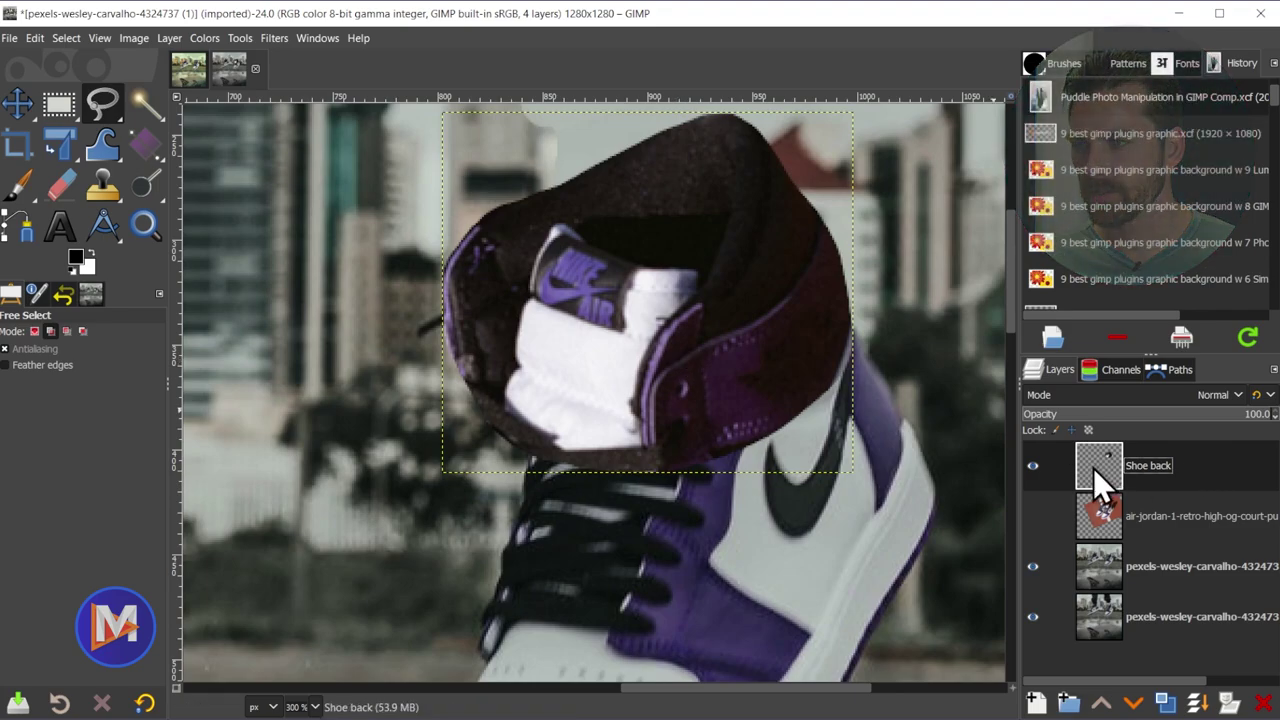
{"action": "scroll", "coordinate": [810, 360], "scroll_direction": "down", "scroll_amount": 1}
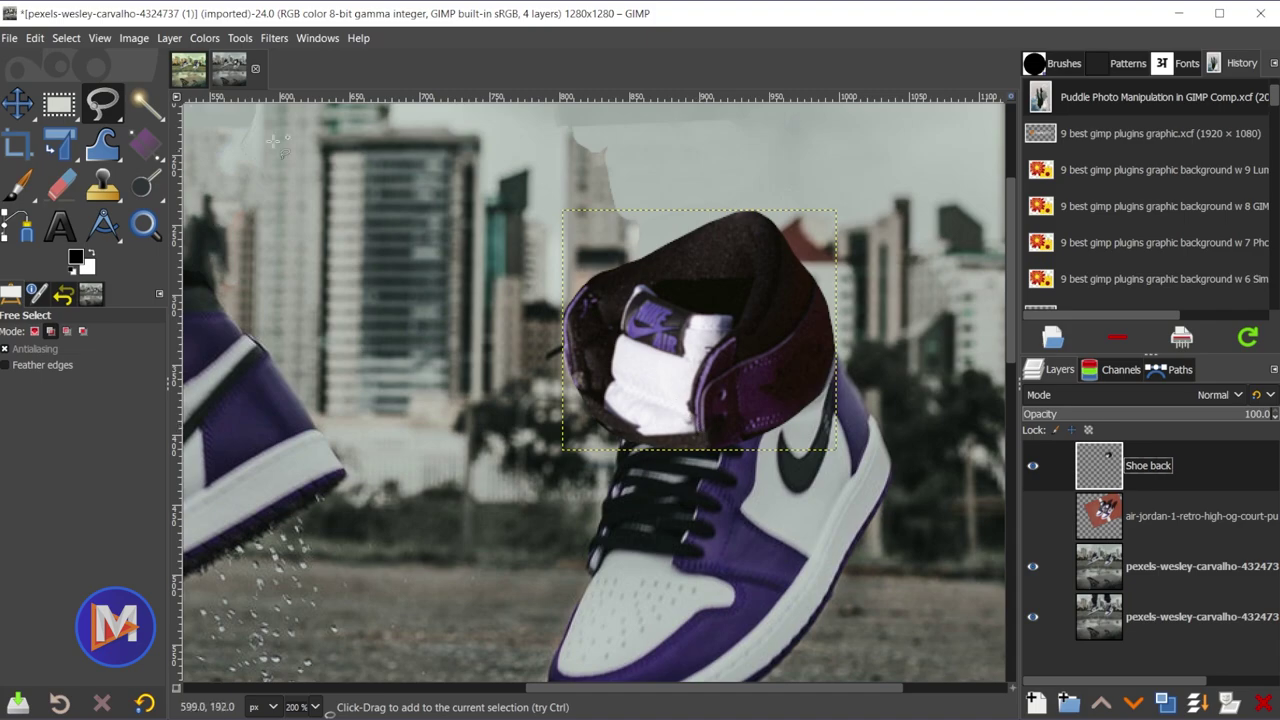
- Open Levels for the Shoe back layer and set the Value channel's input levels to 10, 0.84 and 255
{"action": "left_click", "coordinate": [204, 38]}
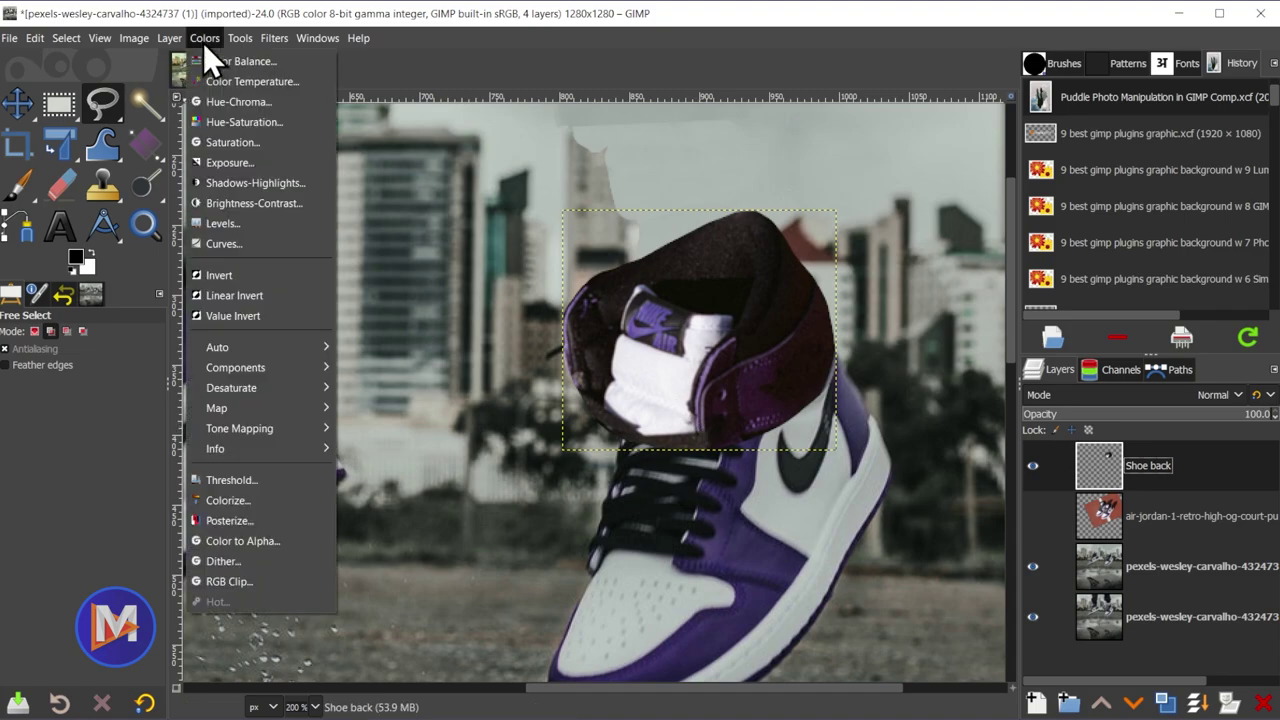
{"action": "left_click", "coordinate": [230, 224]}
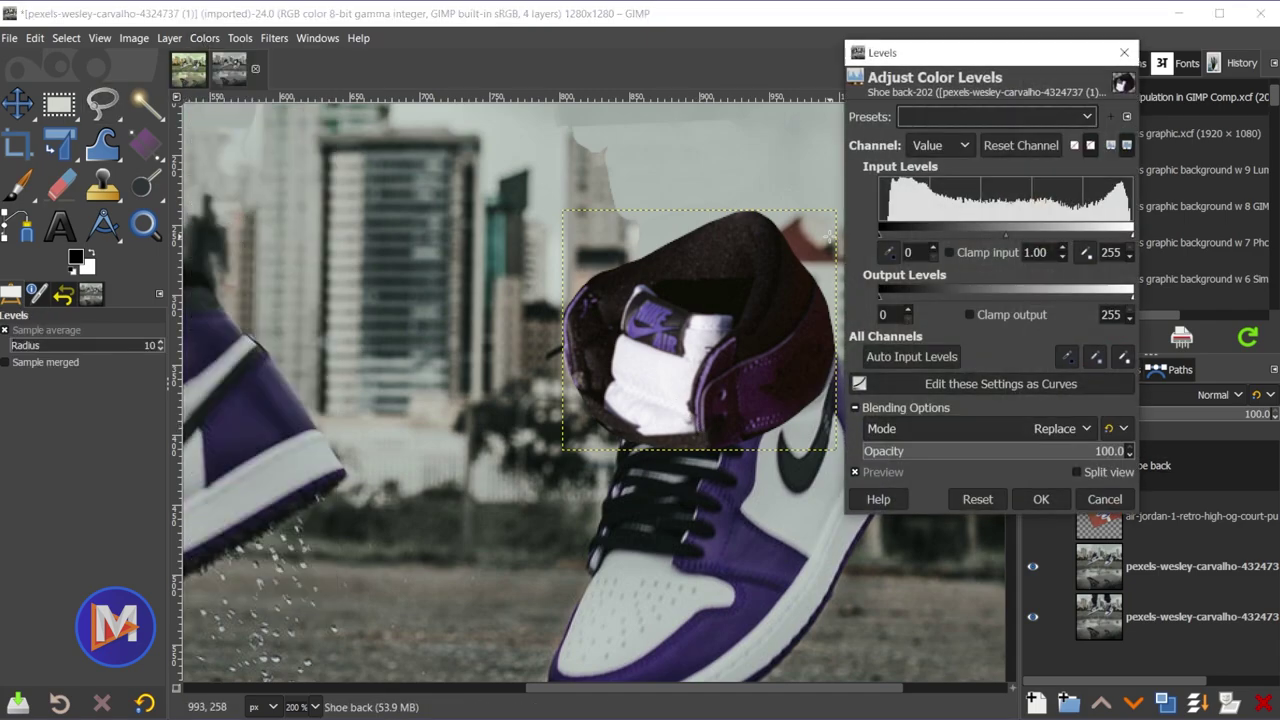
{"action": "left_click_drag", "start_coordinate": [922, 55], "coordinate": [1023, 57]}
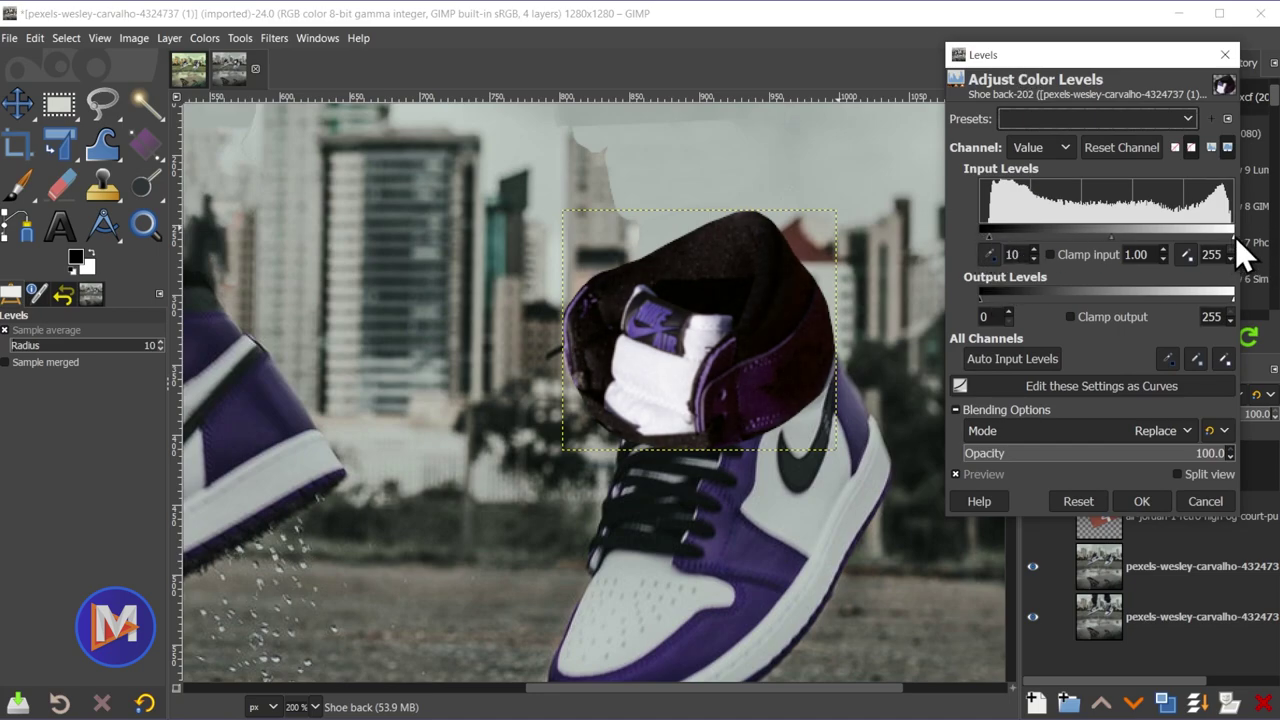
{"action": "left_click_drag", "start_coordinate": [1232, 239], "coordinate": [1238, 239]}
{"action": "left_click_drag", "start_coordinate": [1106, 240], "coordinate": [1121, 239]}
- Set the Red channel's input levels to 16, 0.97 and 252 for the Shoe back layer
{"action": "left_click", "coordinate": [1058, 145]}
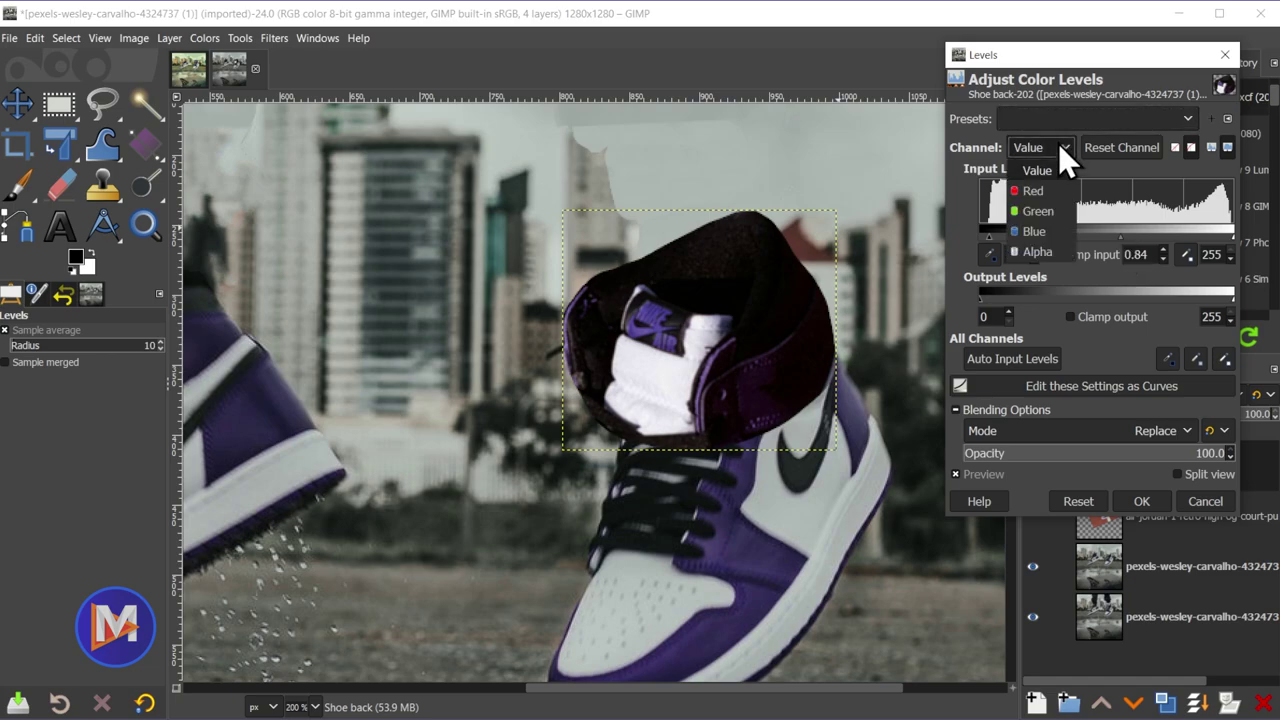
{"action": "left_click", "coordinate": [1059, 143]}
{"action": "left_click", "coordinate": [1059, 143]}
{"action": "left_click", "coordinate": [1043, 190]}
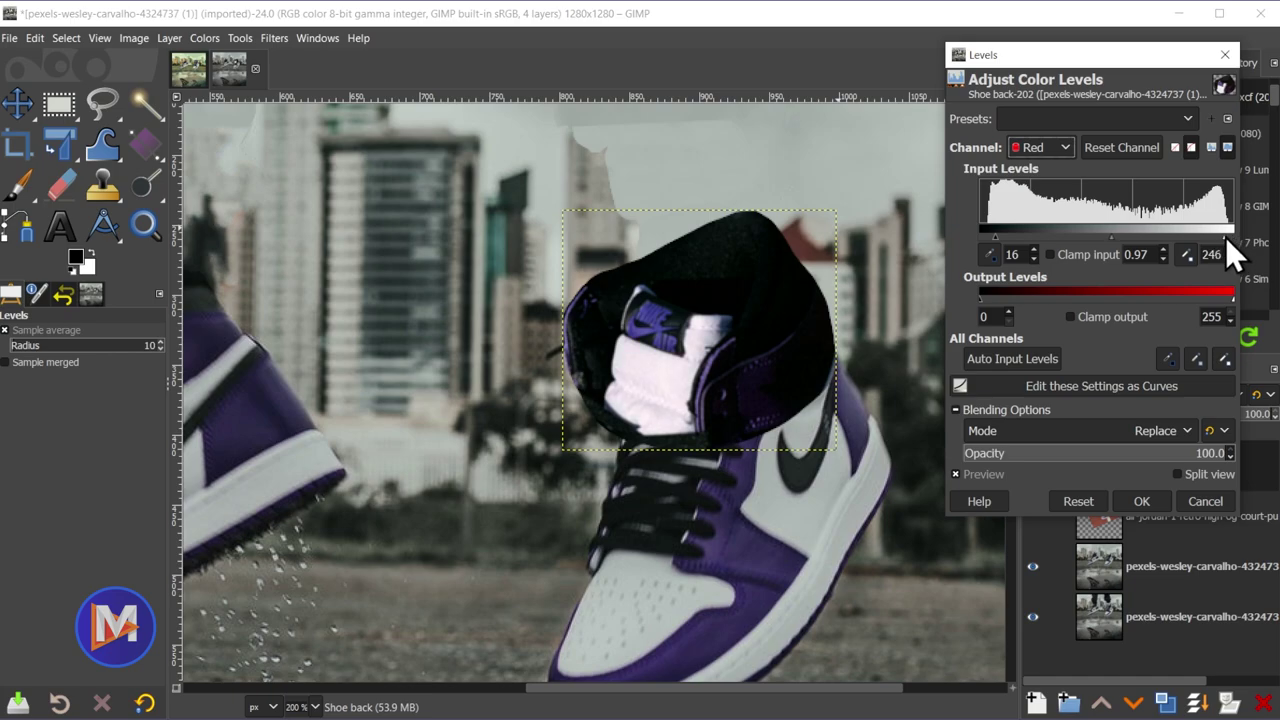
- Set the Green channel's low input to 6 and high input to 253, and darken its midtones
{"action": "left_click", "coordinate": [1046, 150]}
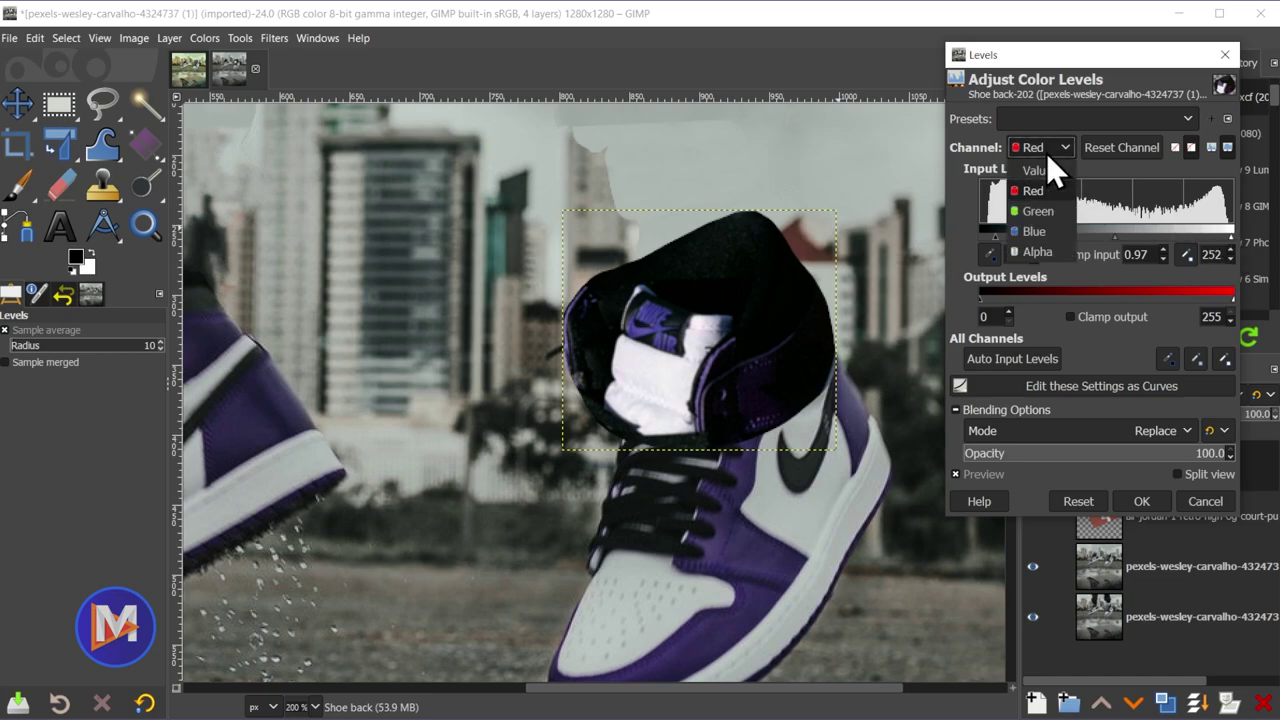
{"action": "left_click", "coordinate": [1053, 208]}
{"action": "left_click_drag", "start_coordinate": [983, 236], "coordinate": [1005, 235]}
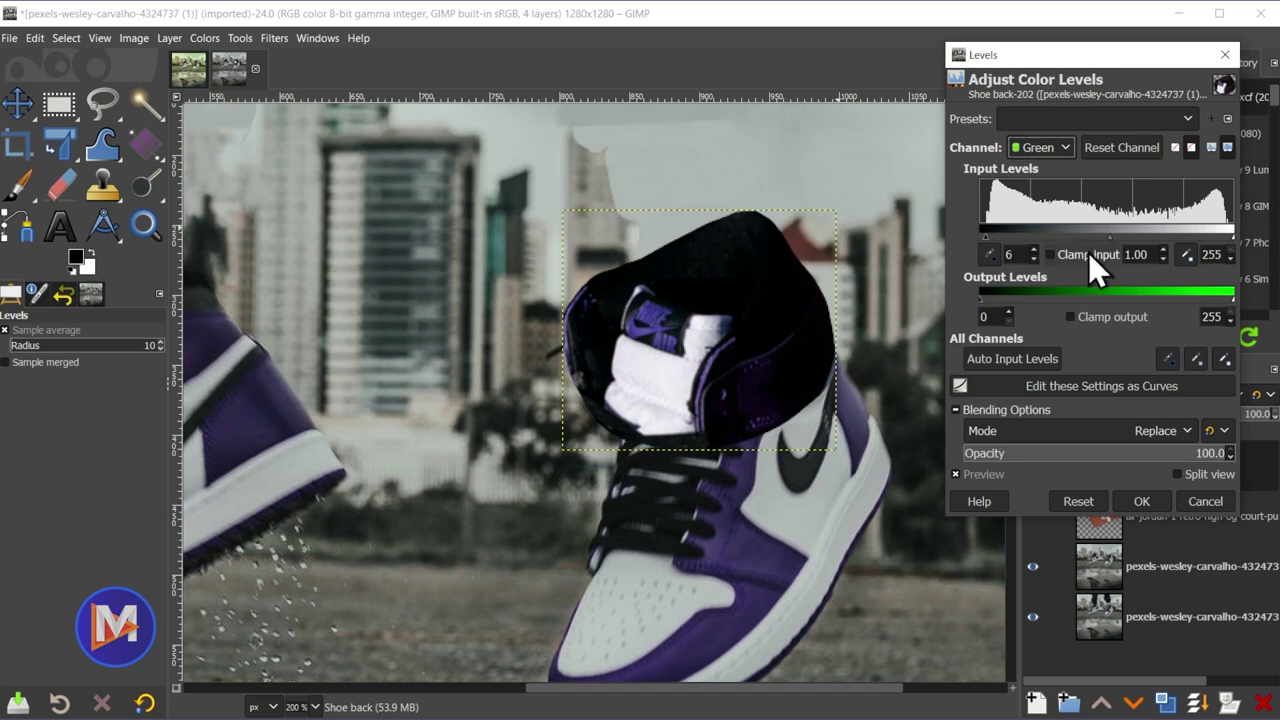
{"action": "left_click_drag", "start_coordinate": [1233, 236], "coordinate": [1231, 238]}
{"action": "left_click_drag", "start_coordinate": [1108, 237], "coordinate": [1124, 238]}
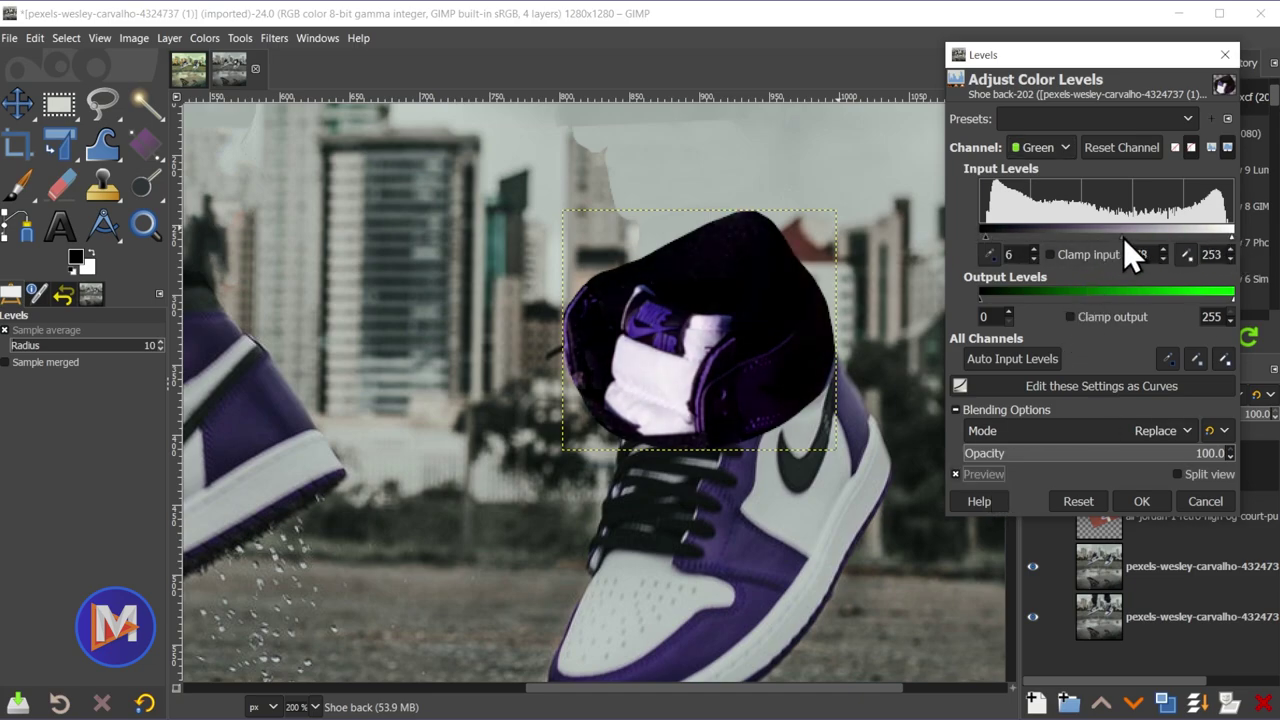
- Set the Blue channel's input levels to 17, 0.92 and 254 for the Shoe back layer
{"action": "left_click", "coordinate": [1042, 147]}
{"action": "left_click", "coordinate": [1042, 170]}
{"action": "left_click_drag", "start_coordinate": [982, 235], "coordinate": [1004, 235]}
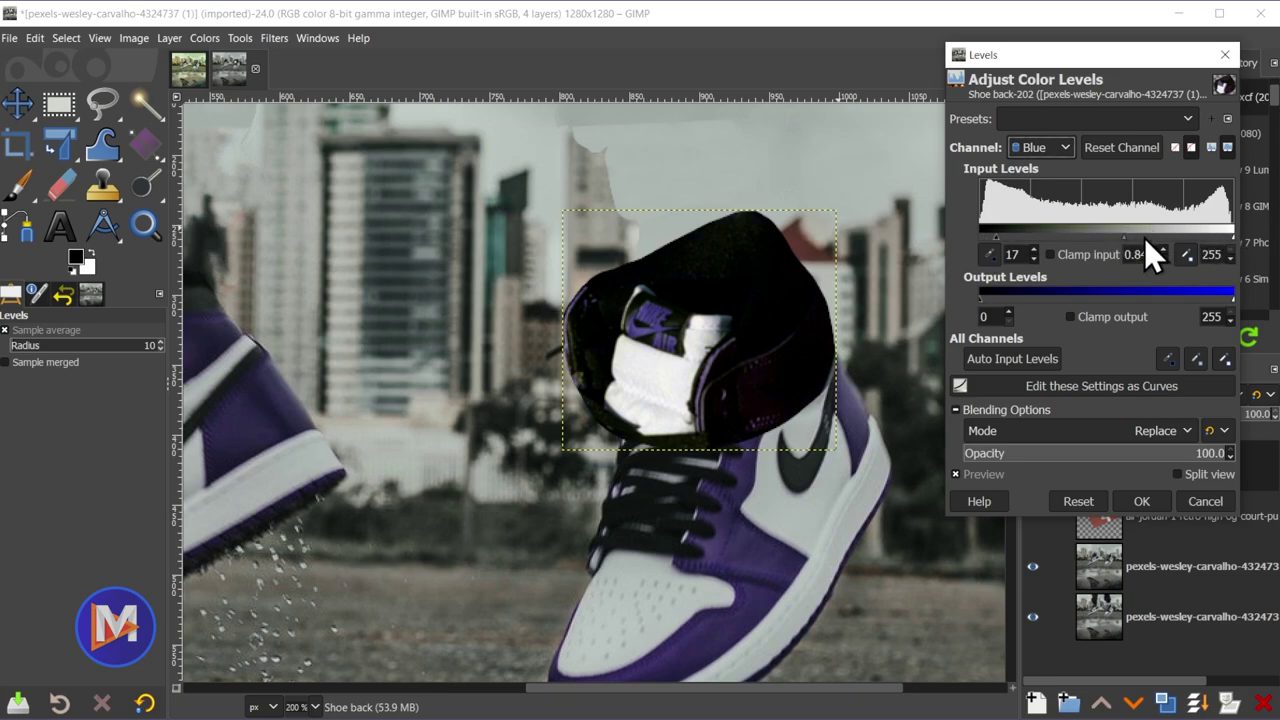
{"action": "left_click", "coordinate": [1230, 259]}
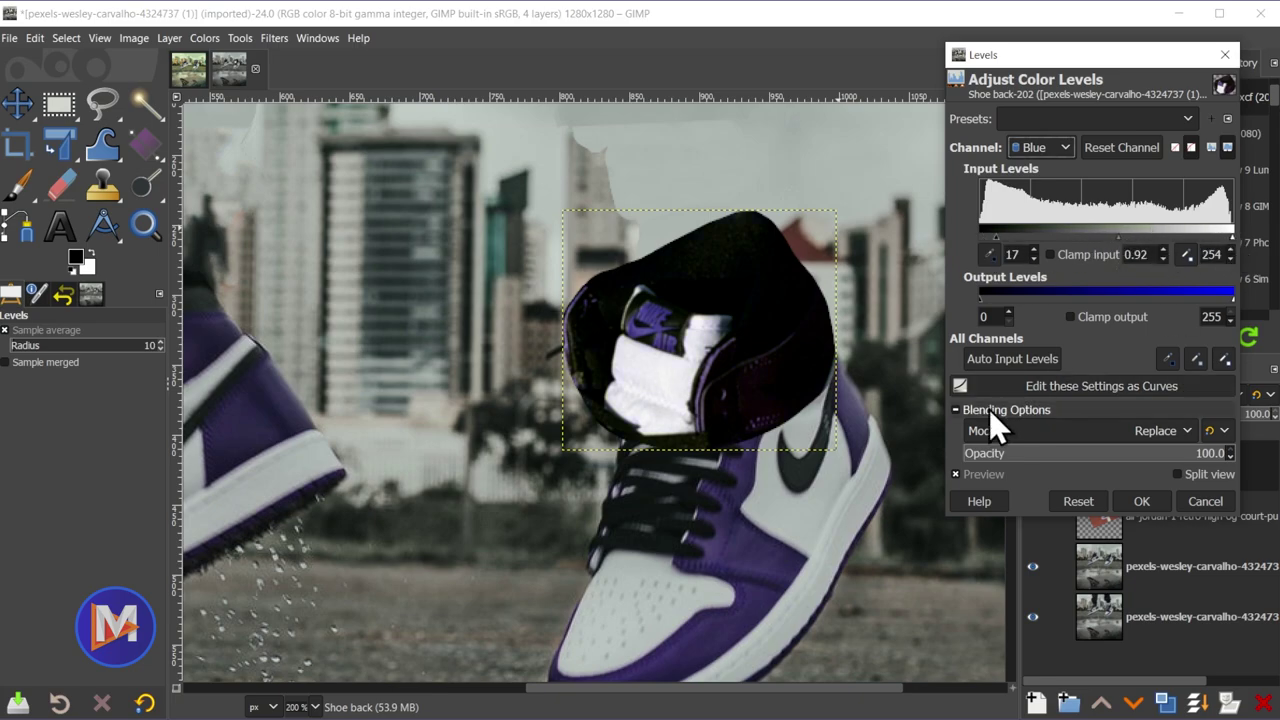
- Compare the Levels preview on the Shoe back layer, and set the Value channel's low input to 8 and midtones to 1.15
{"action": "left_click", "coordinate": [990, 474]}
{"action": "left_click", "coordinate": [993, 474]}
{"action": "left_click", "coordinate": [1040, 147]}
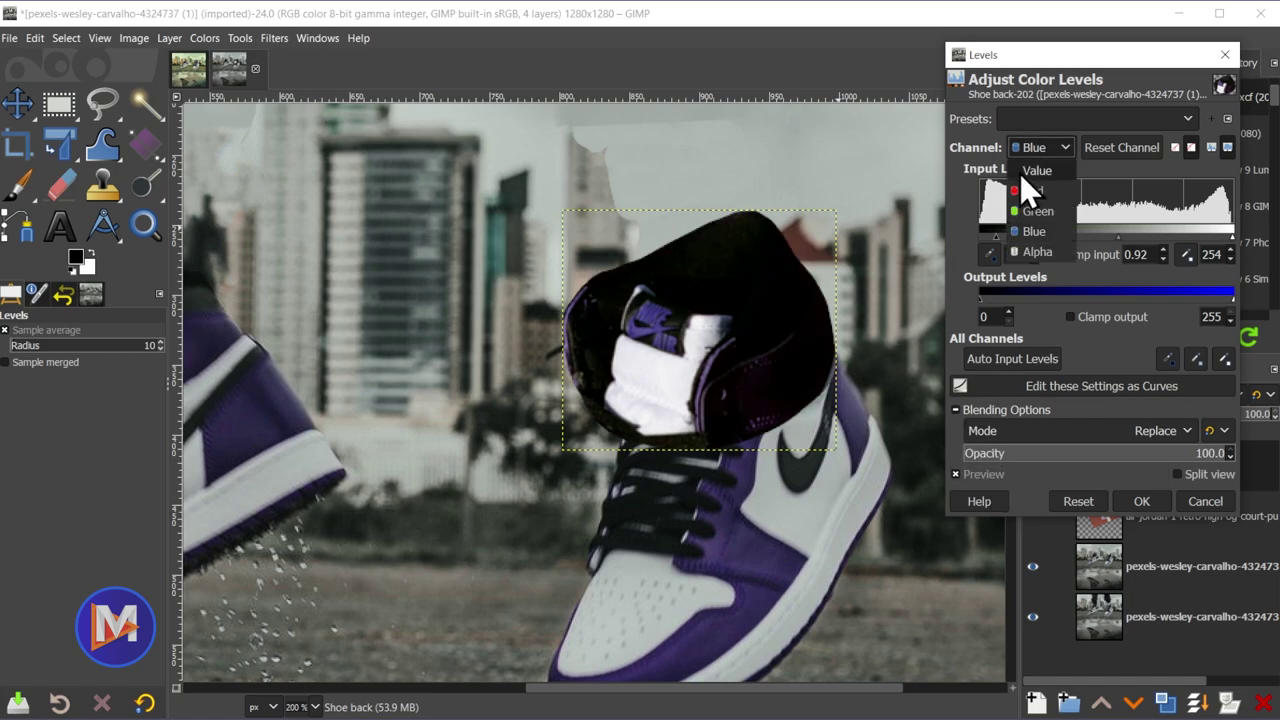
{"action": "left_click", "coordinate": [1020, 173]}
{"action": "left_click_drag", "start_coordinate": [987, 237], "coordinate": [989, 237]}
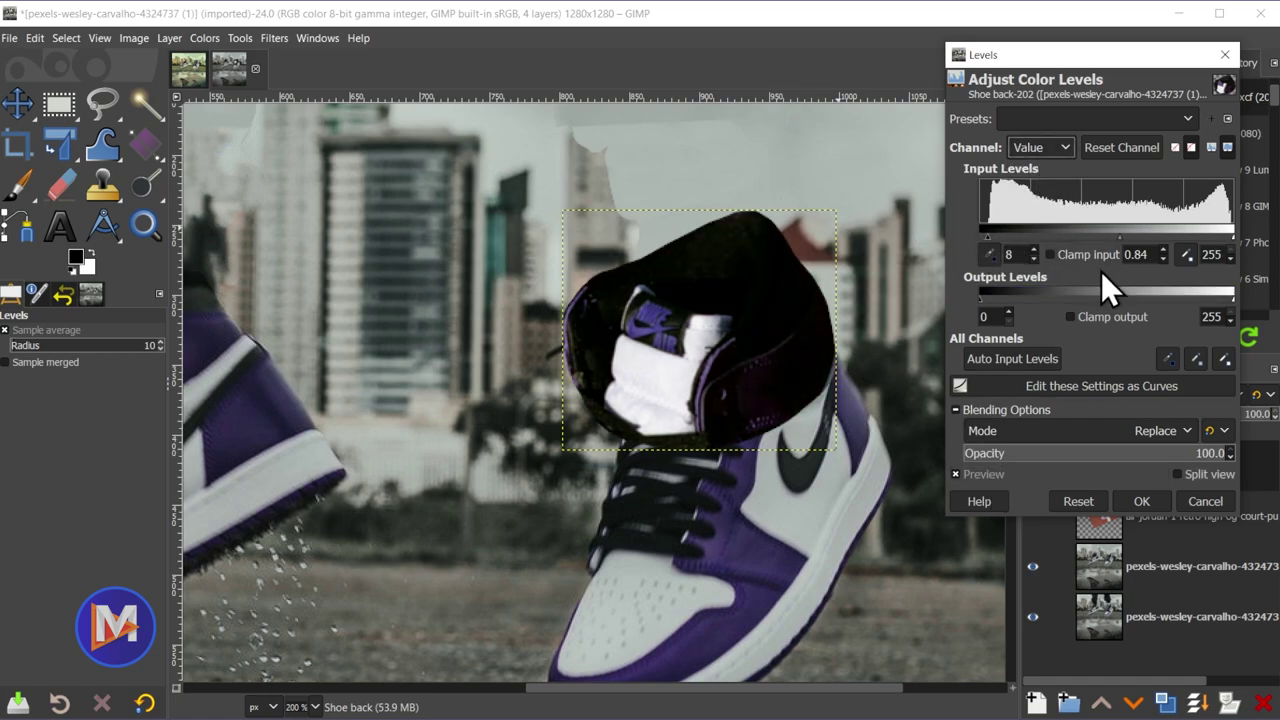
{"action": "left_click_drag", "start_coordinate": [1112, 244], "coordinate": [1103, 248]}
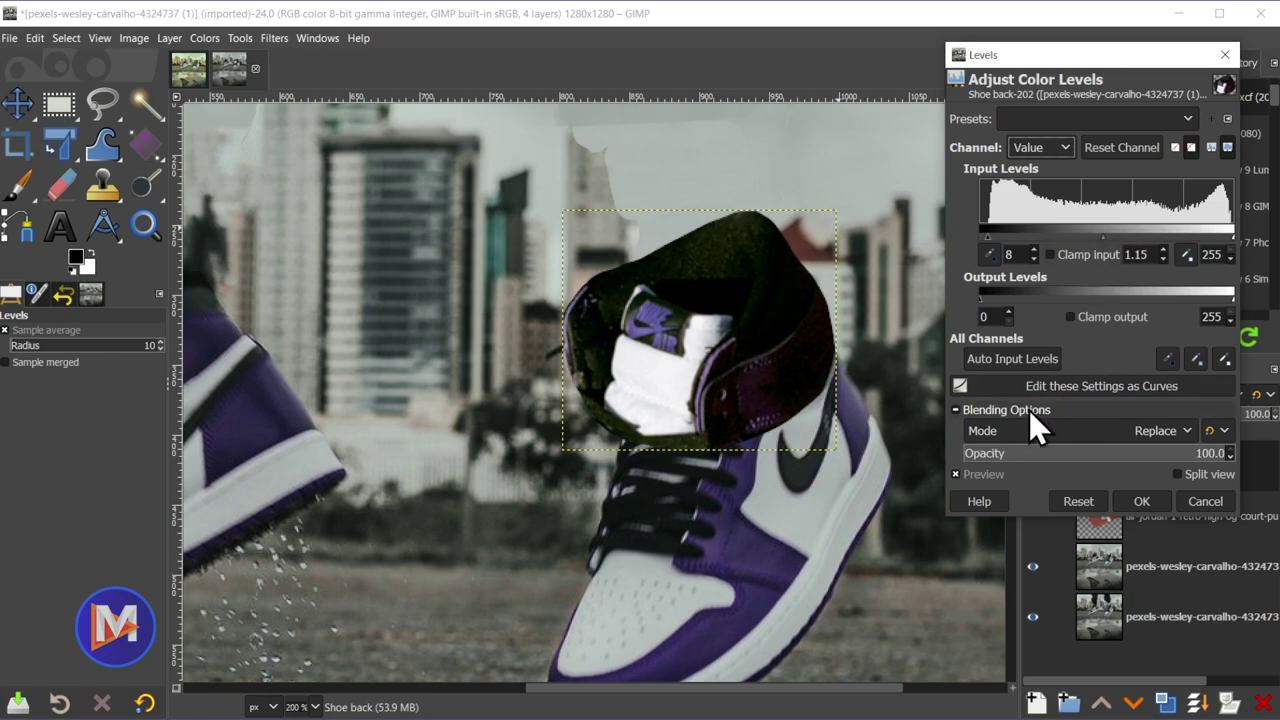
- Compare the collar with and without the Levels preview, and apply the adjustment to the Shoe back layer
{"action": "left_click", "coordinate": [993, 476]}
{"action": "left_click", "coordinate": [995, 477]}
{"action": "left_click", "coordinate": [995, 478]}
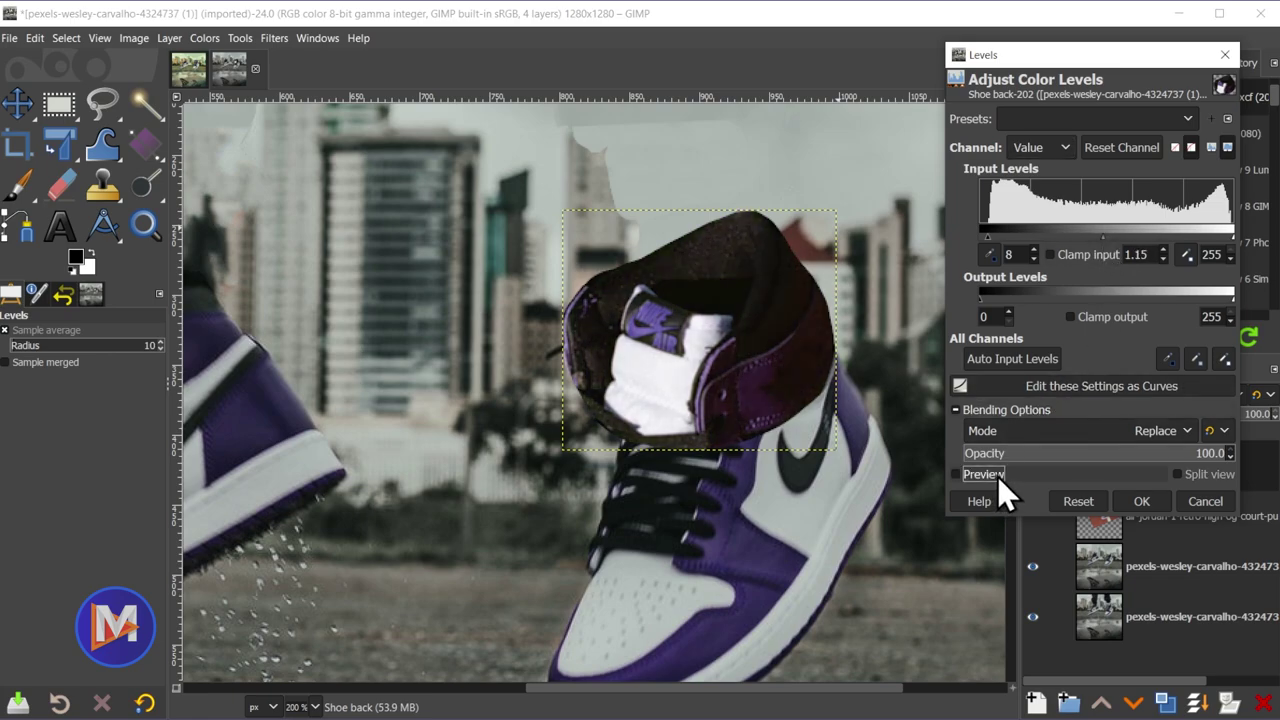
{"action": "left_click", "coordinate": [997, 476]}
{"action": "scroll", "coordinate": [855, 440], "scroll_direction": "down", "scroll_amount": 2}
{"action": "scroll", "coordinate": [848, 437], "scroll_direction": "up", "scroll_amount": 3}
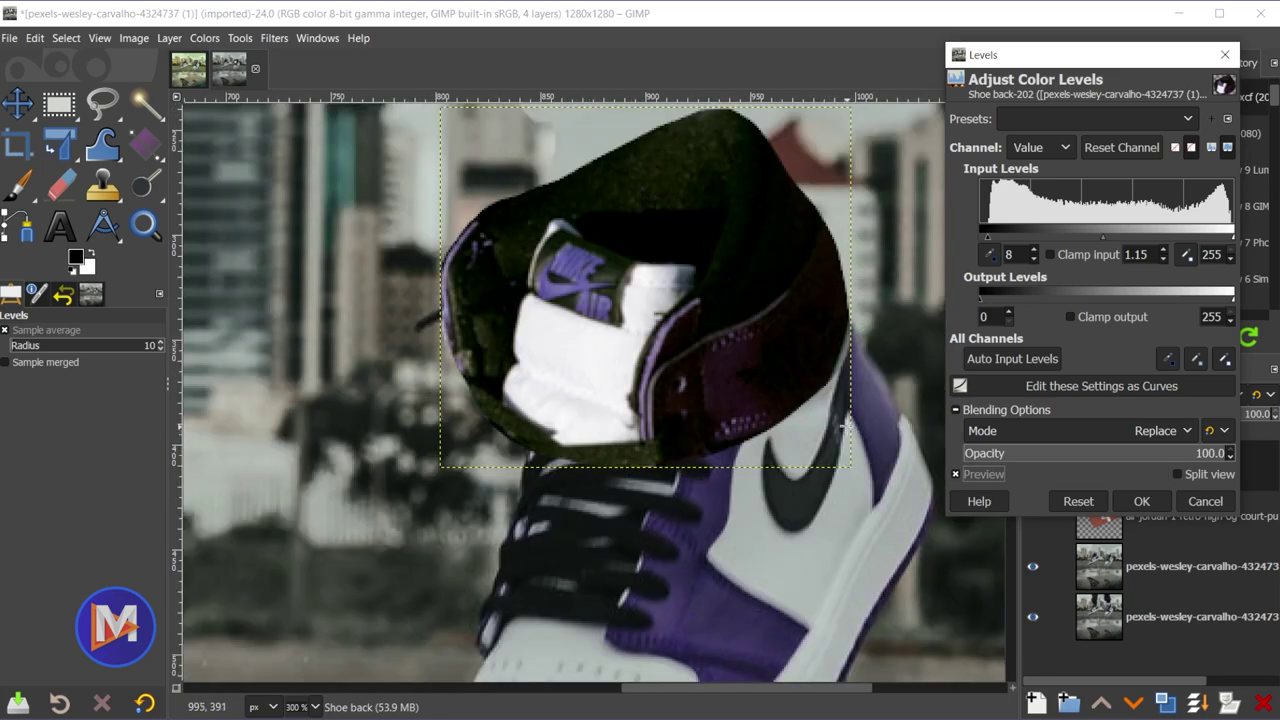
{"action": "left_click", "coordinate": [1141, 501]}
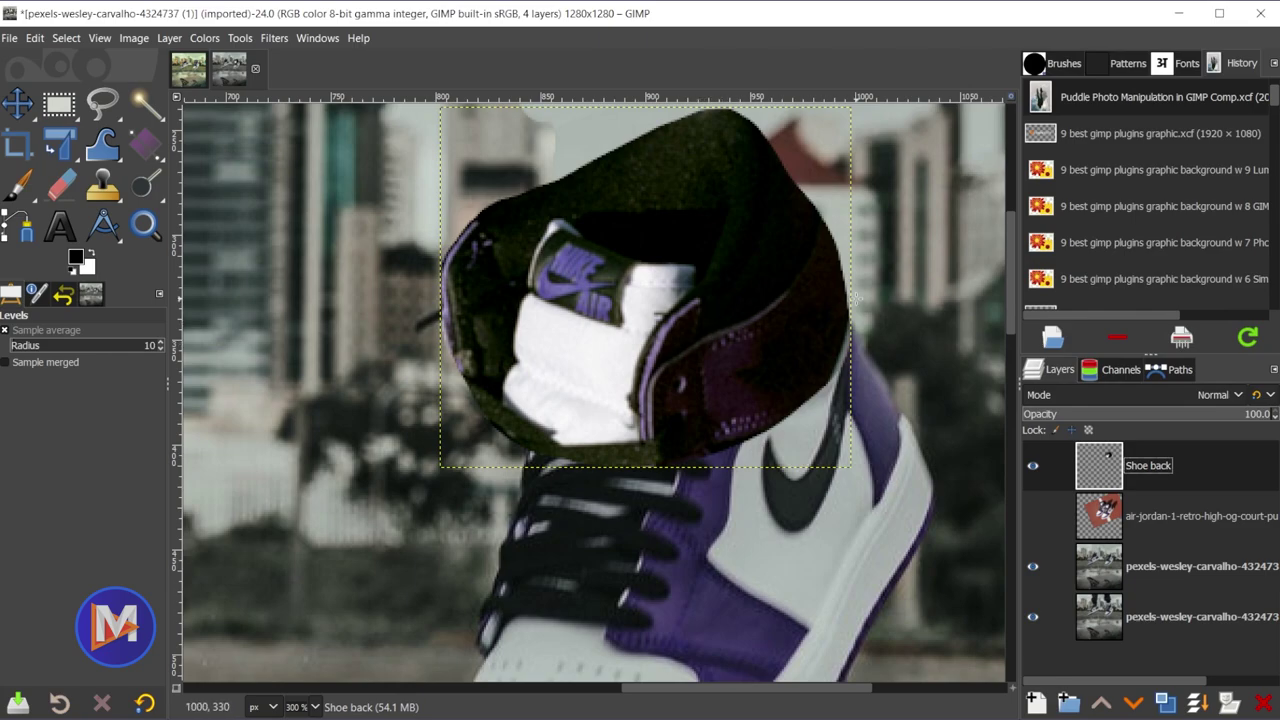
- Add a White (full opacity) layer mask to the Shoe back layer
{"action": "scroll", "coordinate": [790, 420], "scroll_direction": "down", "scroll_amount": 2}
{"action": "scroll", "coordinate": [820, 450], "scroll_direction": "up", "scroll_amount": 1}
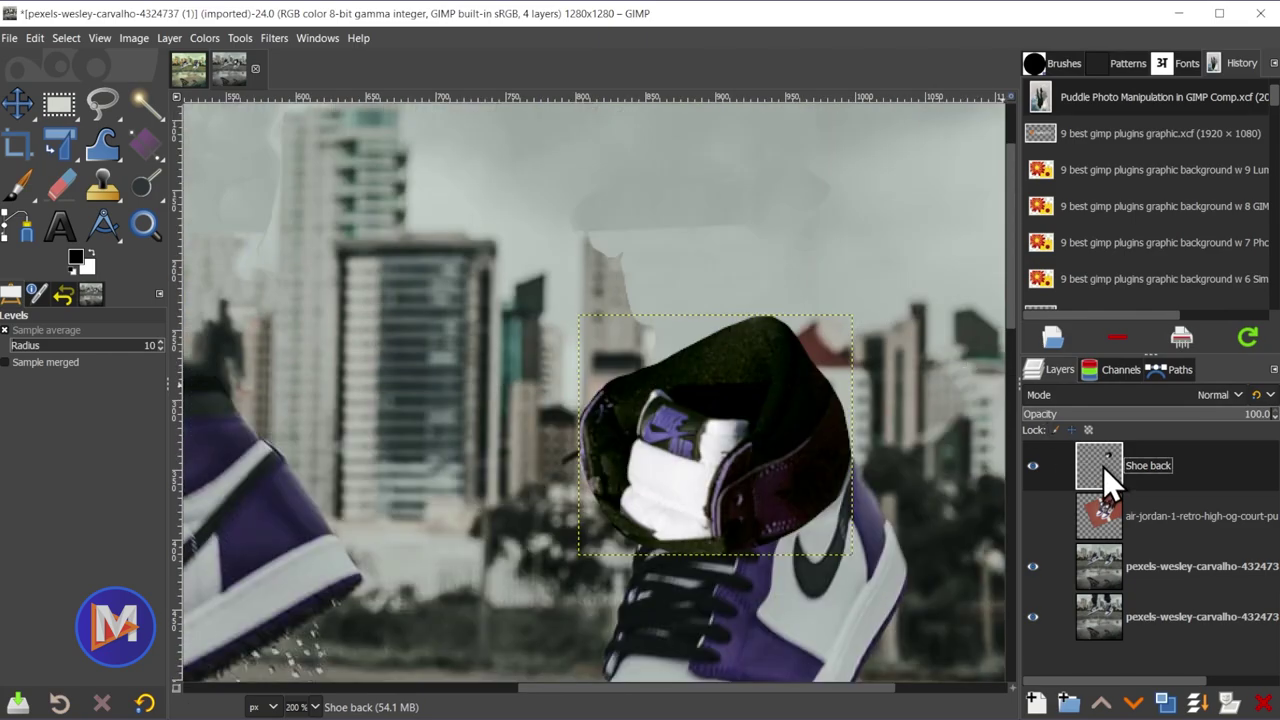
{"action": "right_click", "coordinate": [1103, 467]}
{"action": "left_click", "coordinate": [1137, 331]}
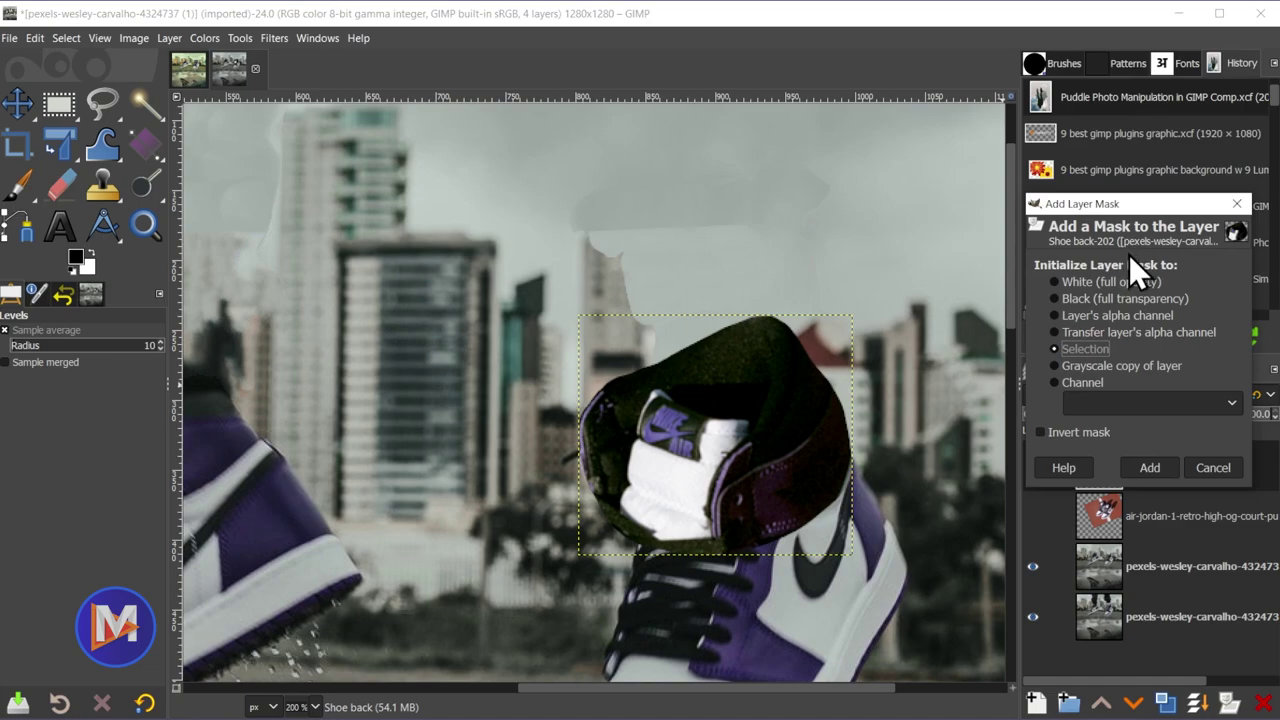
{"action": "left_click", "coordinate": [1094, 284]}
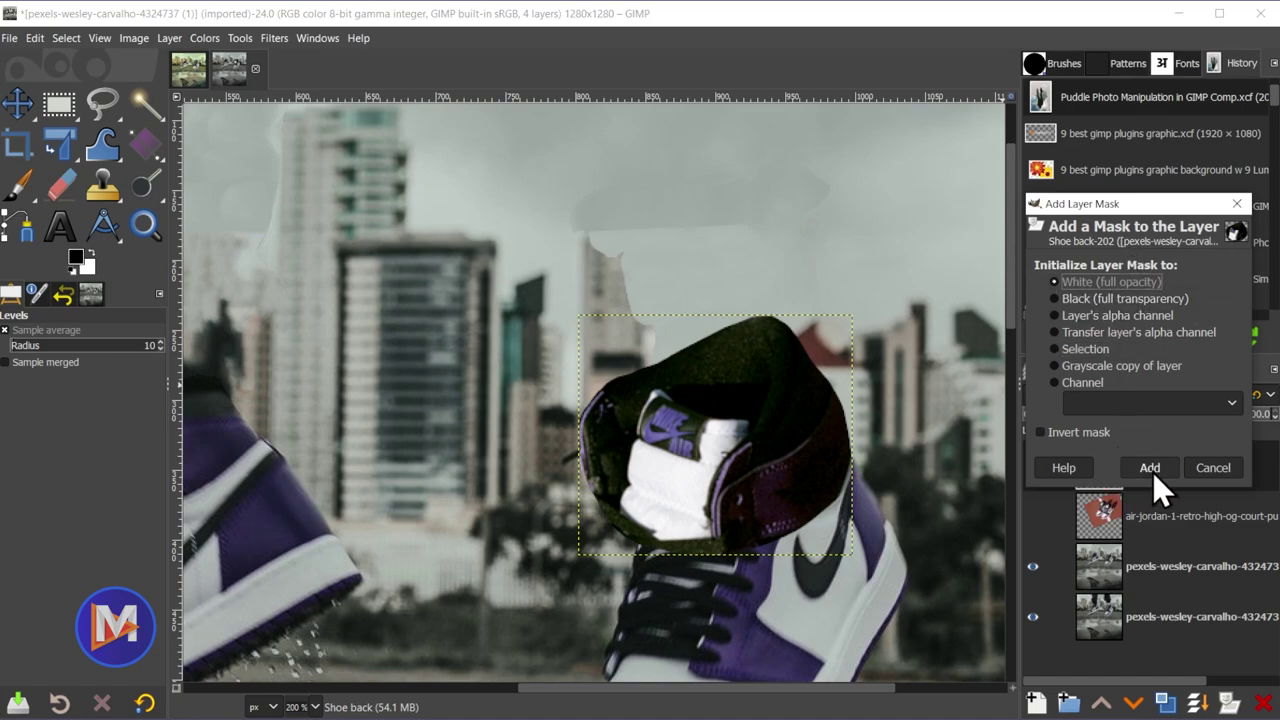
{"action": "left_click", "coordinate": [1150, 468]}
- Paint black on the Shoe back mask with a size 39 Paintbrush, hiding everything except the dark inner back of the collar above the tongue
{"action": "scroll", "coordinate": [949, 549], "scroll_direction": "down", "scroll_amount": 3}
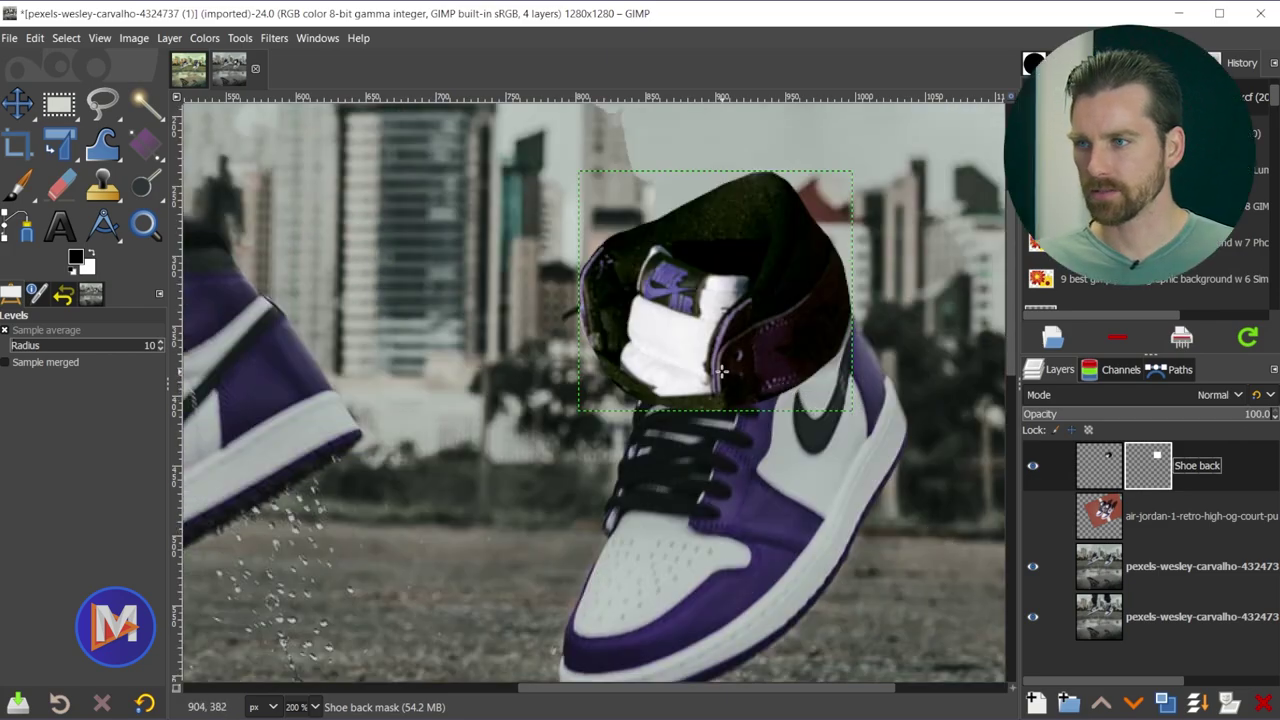
{"action": "left_click", "coordinate": [1033, 467]}
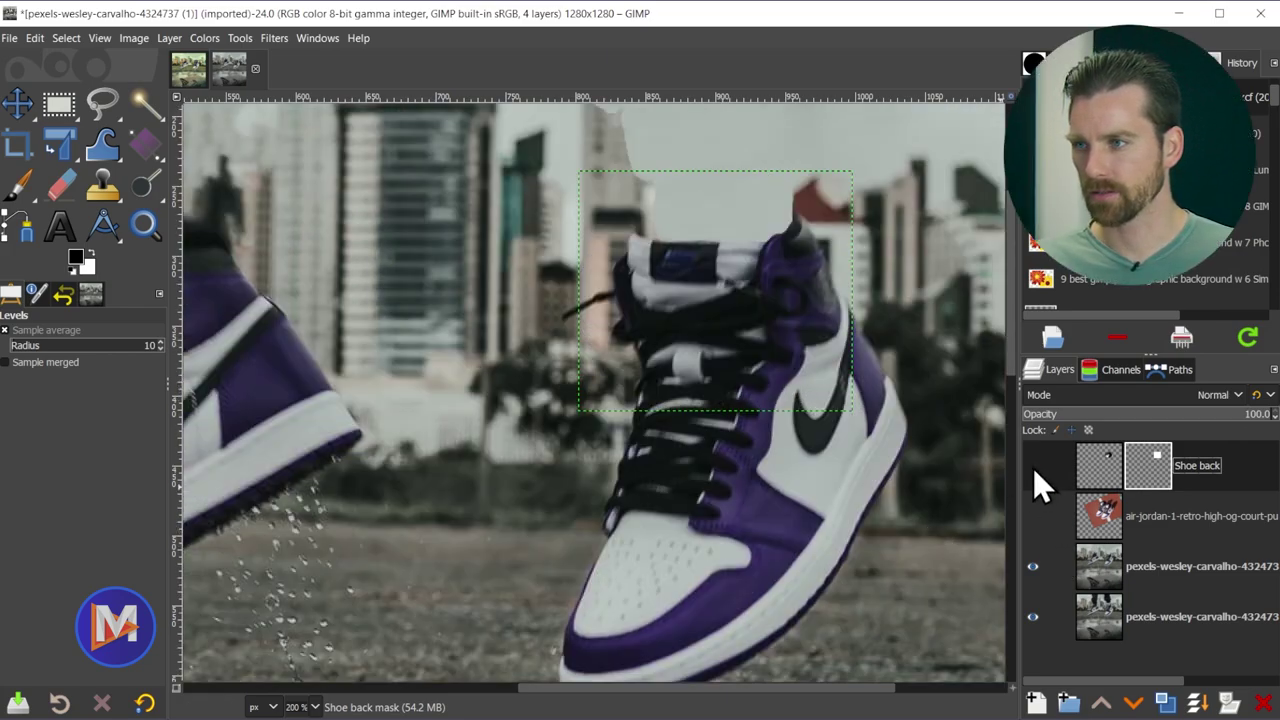
{"action": "left_click", "coordinate": [1033, 467]}
{"action": "left_click", "coordinate": [1033, 467]}
{"action": "left_click", "coordinate": [1033, 467]}
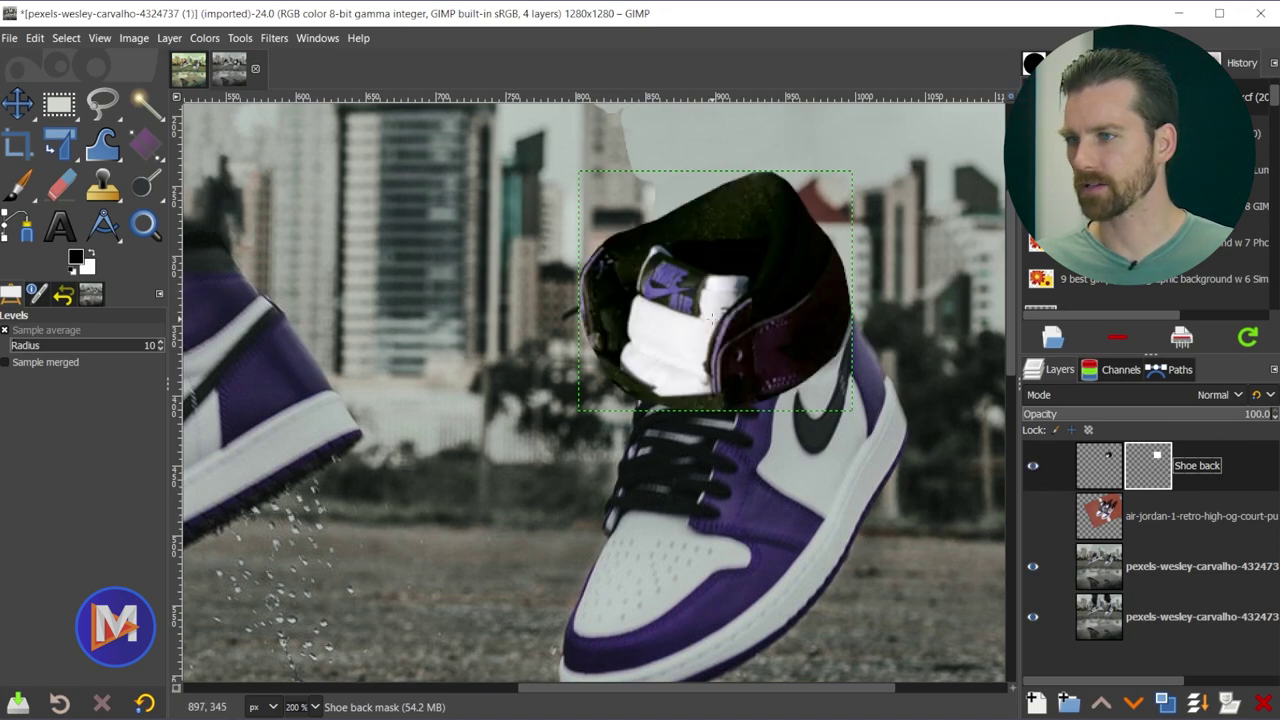
{"action": "left_click", "coordinate": [20, 185]}
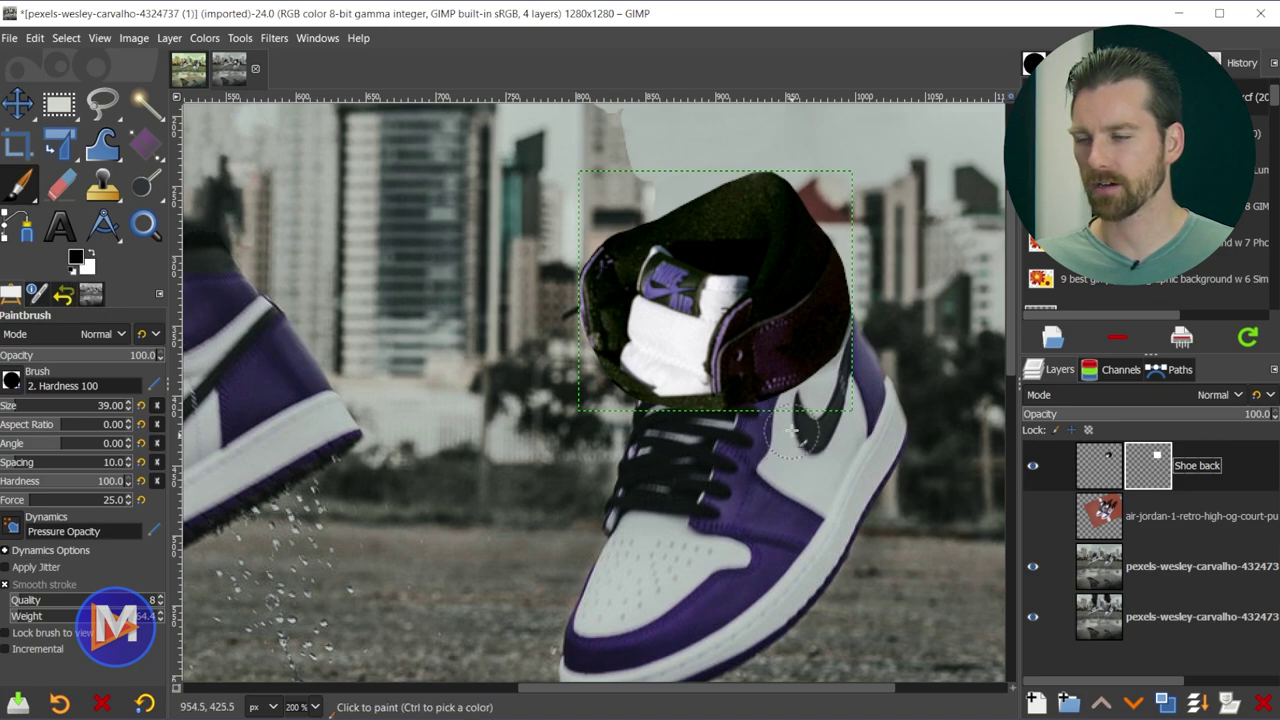
{"action": "mouse_move", "coordinate": [725, 395]}
{"action": "left_mouse_down"}
{"action": "mouse_move", "coordinate": [620, 377]}
{"action": "mouse_move", "coordinate": [632, 378]}
{"action": "mouse_move", "coordinate": [609, 357]}
{"action": "mouse_move", "coordinate": [781, 381]}
{"action": "mouse_move", "coordinate": [881, 311]}
{"action": "mouse_move", "coordinate": [781, 371]}
{"action": "mouse_move", "coordinate": [747, 351]}
{"action": "mouse_move", "coordinate": [590, 335]}
{"action": "mouse_move", "coordinate": [564, 313]}
{"action": "mouse_move", "coordinate": [573, 322]}
{"action": "mouse_move", "coordinate": [601, 228]}
{"action": "mouse_move", "coordinate": [598, 303]}
{"action": "mouse_move", "coordinate": [637, 299]}
{"action": "mouse_move", "coordinate": [581, 270]}
{"action": "mouse_move", "coordinate": [593, 285]}
{"action": "mouse_move", "coordinate": [614, 204]}
{"action": "mouse_move", "coordinate": [592, 290]}
{"action": "mouse_move", "coordinate": [714, 300]}
{"action": "mouse_move", "coordinate": [715, 315]}
{"action": "mouse_move", "coordinate": [675, 272]}
{"action": "mouse_move", "coordinate": [783, 257]}
{"action": "mouse_move", "coordinate": [776, 289]}
{"action": "mouse_move", "coordinate": [810, 263]}
{"action": "mouse_move", "coordinate": [818, 229]}
{"action": "mouse_move", "coordinate": [820, 282]}
{"action": "mouse_move", "coordinate": [816, 207]}
{"action": "left_mouse_up"}
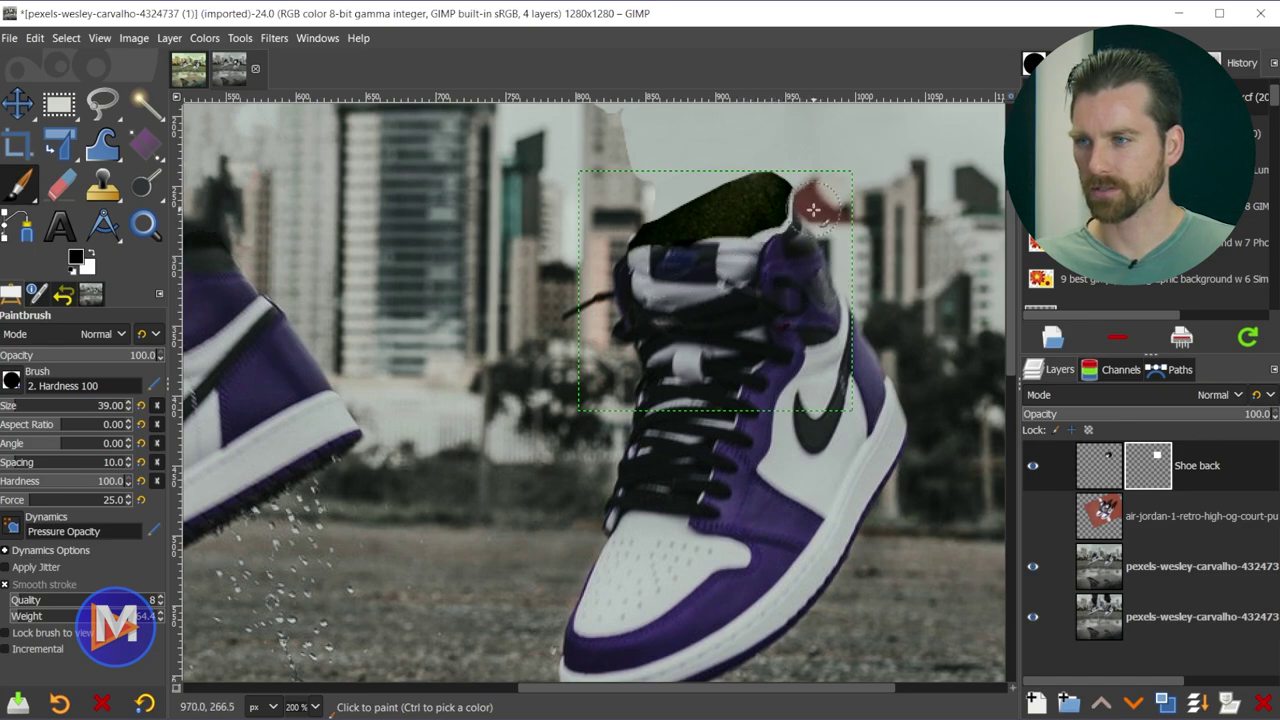
- Paint white on the Shoe back mask with a size 6 brush to close the gaps above the tongue and extend both collar ends
{"action": "scroll", "coordinate": [700, 220], "scroll_direction": "up", "scroll_amount": 3}
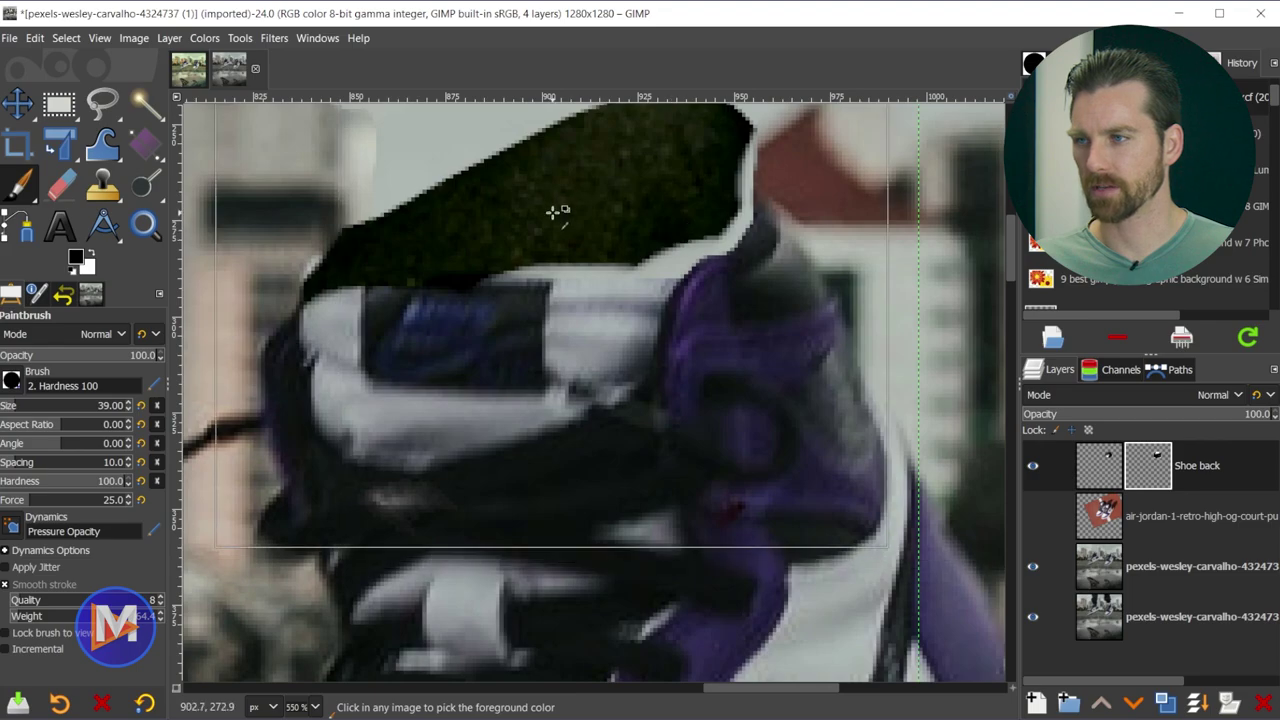
{"action": "scroll", "coordinate": [574, 363], "scroll_direction": "up", "scroll_amount": 1}
{"action": "scroll", "coordinate": [700, 420], "scroll_direction": "down", "scroll_amount": 1}
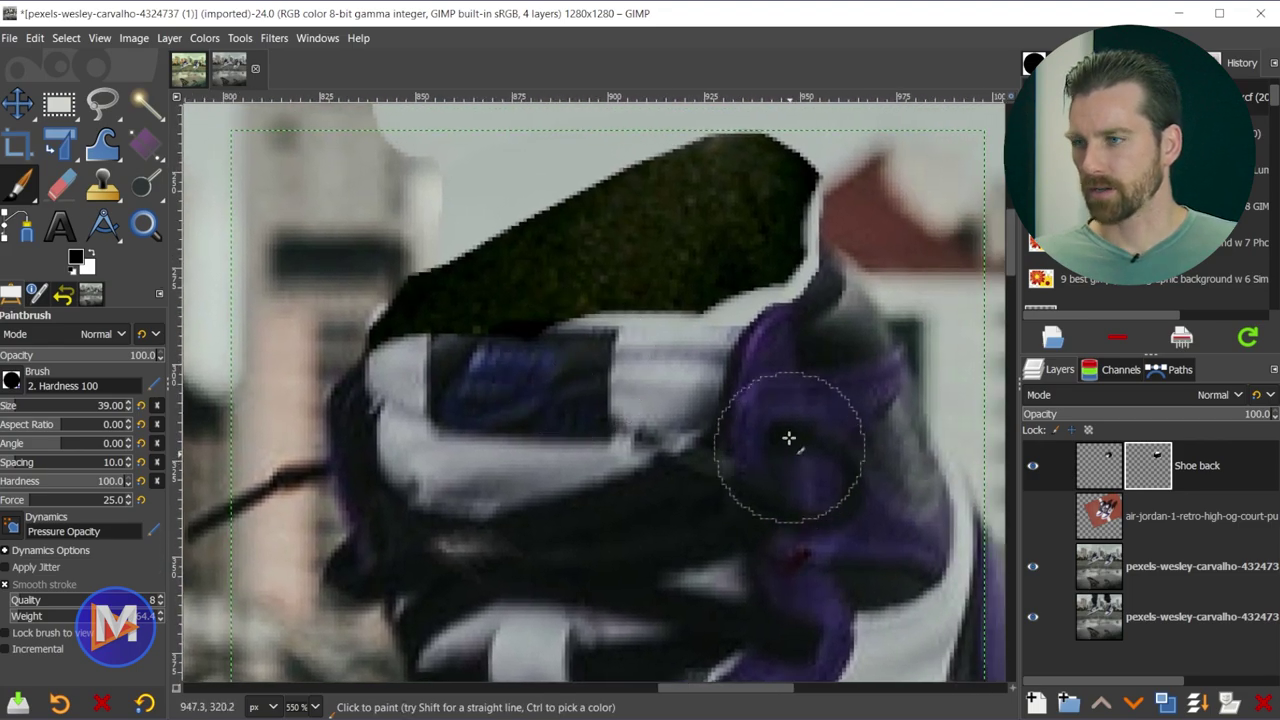
{"action": "key", "text": "x"}
{"action": "key", "text": "bracketleft"}
{"action": "key", "text": "bracketleft"}
{"action": "key", "text": "bracketleft"}
{"action": "key", "text": "bracketleft"}
{"action": "key", "text": "bracketleft"}
{"action": "key", "text": "bracketleft"}
{"action": "key", "text": "bracketleft"}
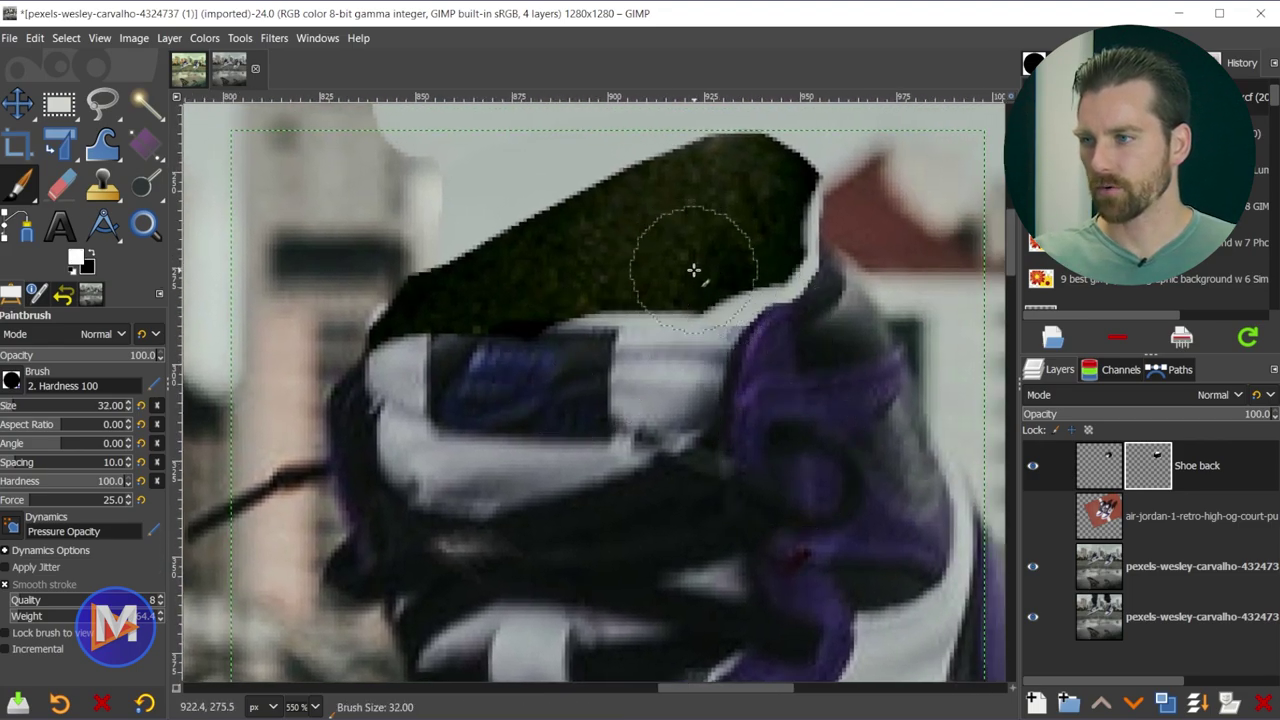
{"action": "key", "text": "bracketleft"}
{"action": "key", "text": "bracketleft"}
{"action": "key", "text": "bracketleft"}
{"action": "key", "text": "bracketleft"}
{"action": "key", "text": "bracketleft"}
{"action": "key", "text": "bracketleft"}
{"action": "key", "text": "bracketleft"}
{"action": "key", "text": "bracketleft"}
{"action": "key", "text": "bracketleft"}
{"action": "key", "text": "bracketleft"}
{"action": "key", "text": "bracketleft"}
{"action": "key", "text": "bracketleft"}
{"action": "key", "text": "bracketleft"}
{"action": "key", "text": "bracketleft"}
{"action": "key", "text": "bracketleft"}
{"action": "key", "text": "bracketleft"}
{"action": "key", "text": "bracketleft"}
{"action": "key", "text": "bracketleft"}
{"action": "key", "text": "bracketleft"}
{"action": "key", "text": "bracketleft"}
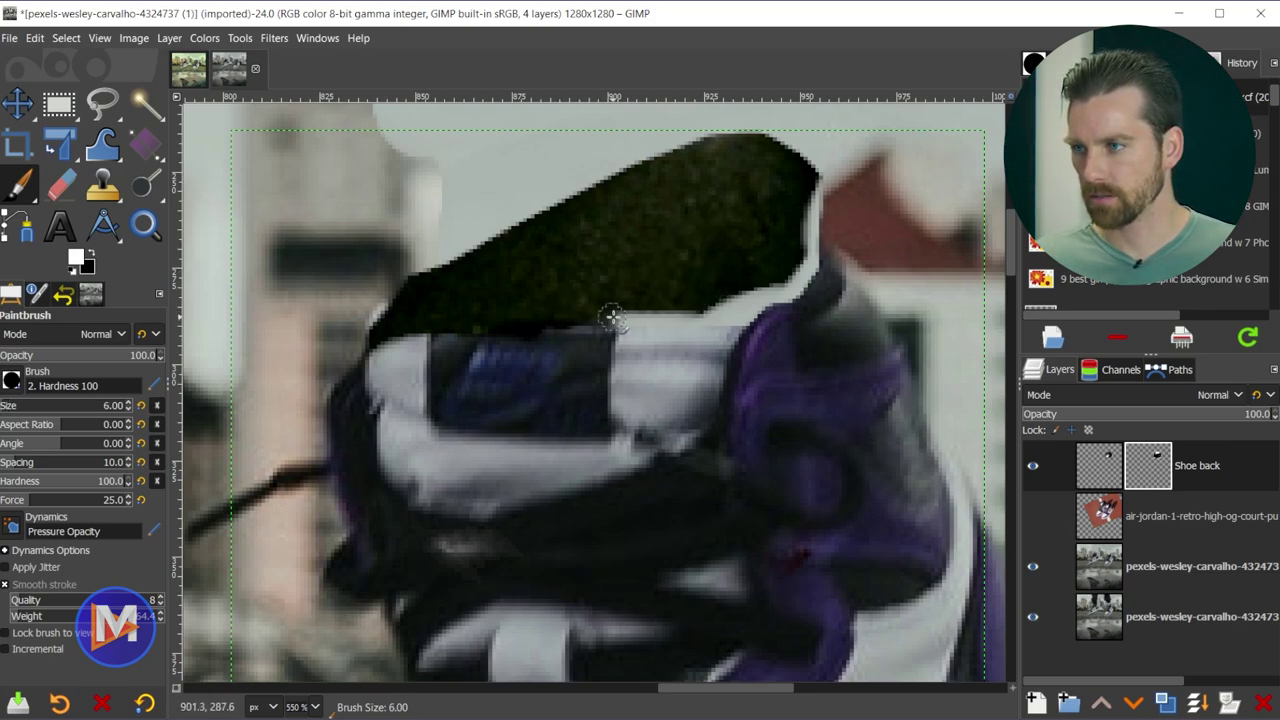
{"action": "mouse_move", "coordinate": [626, 316]}
{"action": "left_mouse_down"}
{"action": "mouse_move", "coordinate": [748, 314]}
{"action": "mouse_move", "coordinate": [730, 315]}
{"action": "mouse_move", "coordinate": [763, 296]}
{"action": "mouse_move", "coordinate": [714, 303]}
{"action": "left_mouse_up"}
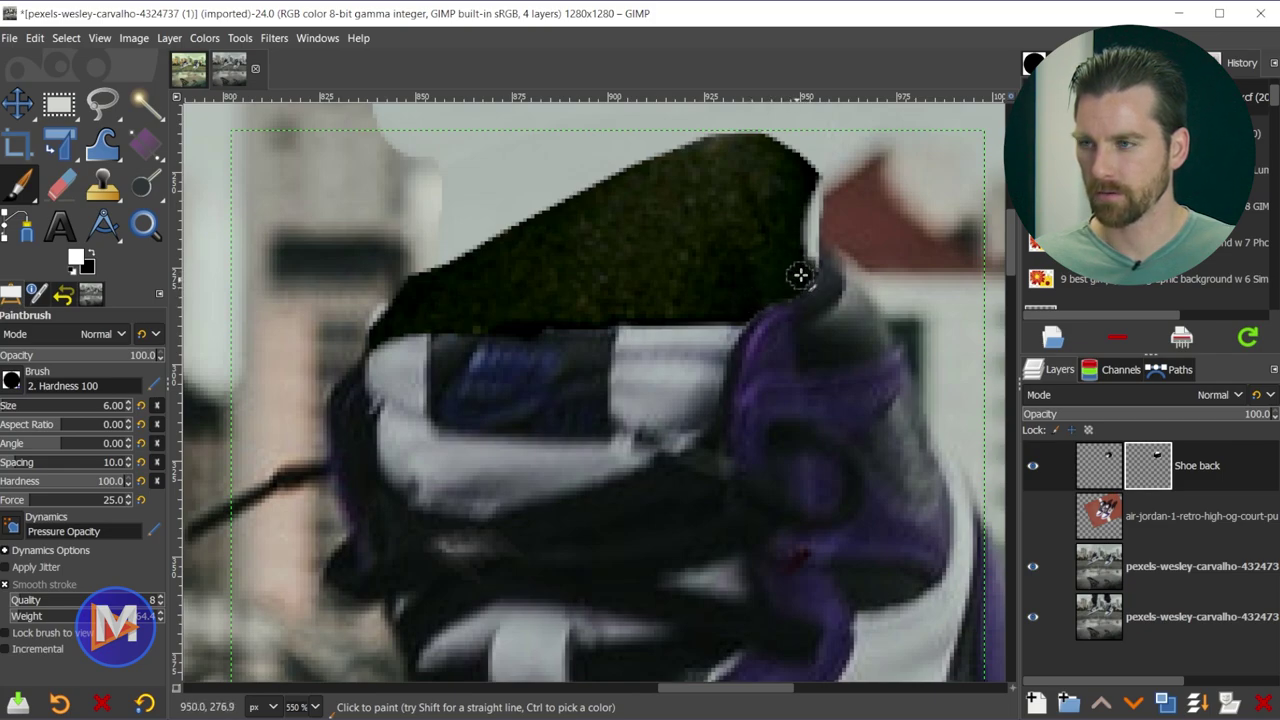
{"action": "mouse_move", "coordinate": [800, 275]}
{"action": "left_mouse_down"}
{"action": "mouse_move", "coordinate": [809, 221]}
{"action": "mouse_move", "coordinate": [814, 257]}
{"action": "mouse_move", "coordinate": [831, 229]}
{"action": "mouse_move", "coordinate": [838, 250]}
{"action": "left_mouse_up"}
{"action": "left_click_drag", "start_coordinate": [371, 334], "coordinate": [371, 306]}
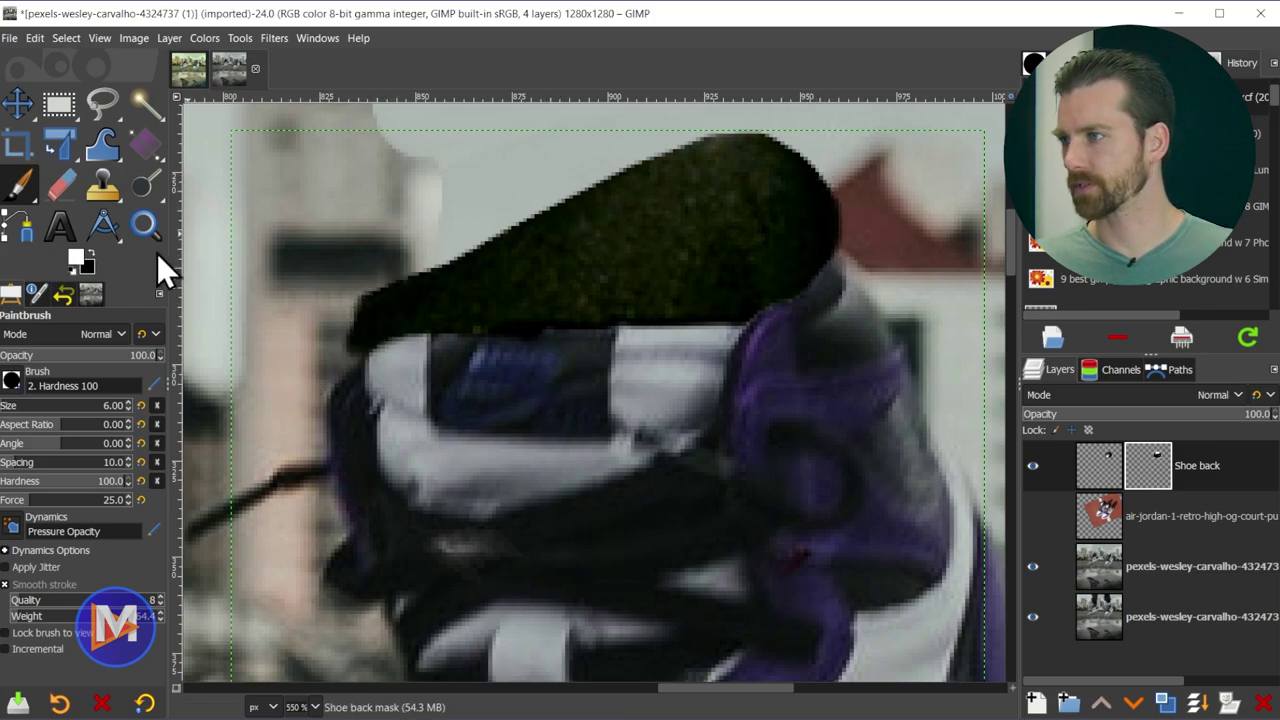
- Target the Shoe back layer's pixels and reshape the collar's top edge with Warp Transform set to Move pixels
{"action": "left_click", "coordinate": [1109, 468]}
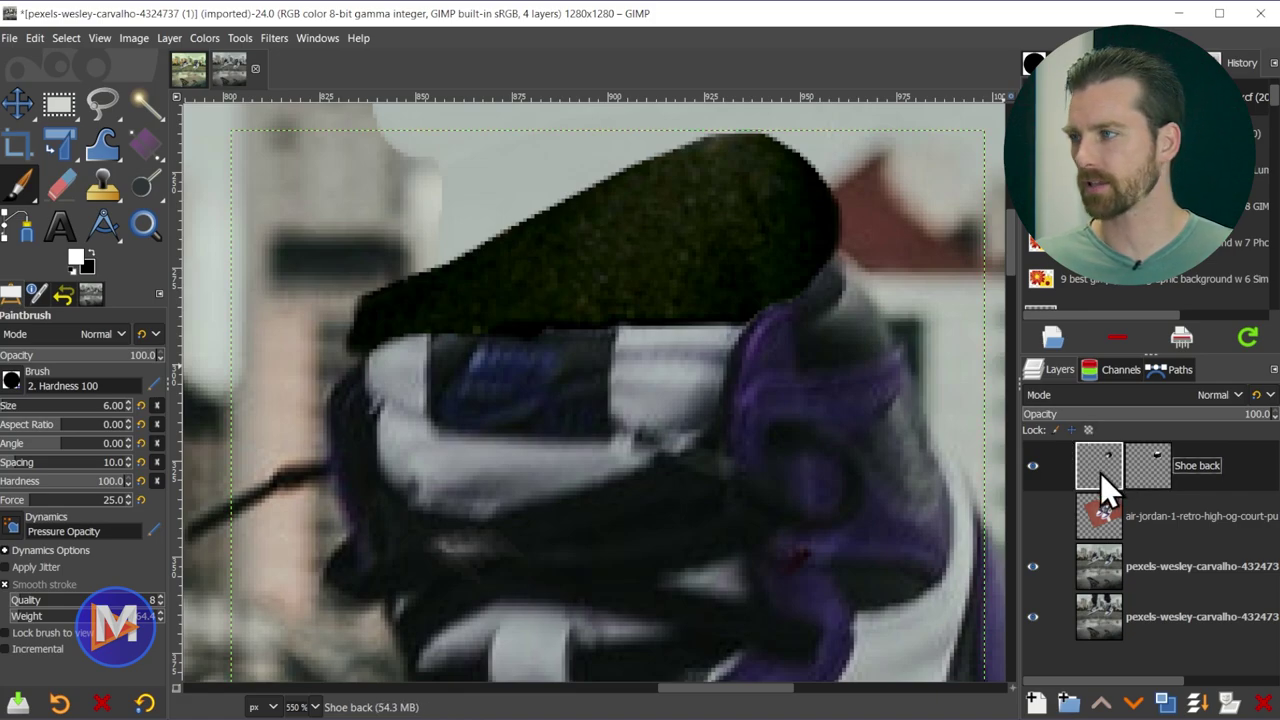
{"action": "left_click", "coordinate": [102, 145]}
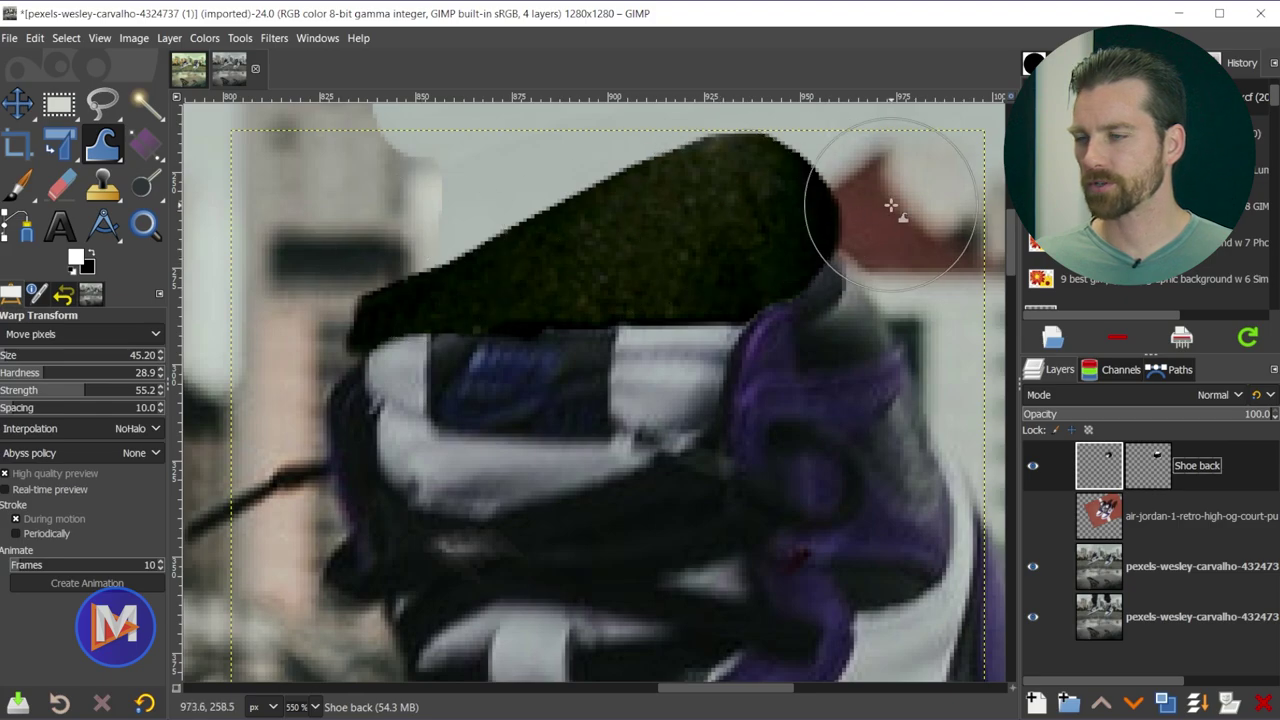
{"action": "scroll", "coordinate": [890, 207], "scroll_direction": "down", "scroll_amount": 1}
{"action": "scroll", "coordinate": [890, 207], "scroll_direction": "right", "scroll_amount": 3}
{"action": "scroll", "coordinate": [890, 207], "scroll_direction": "up", "scroll_amount": 1}
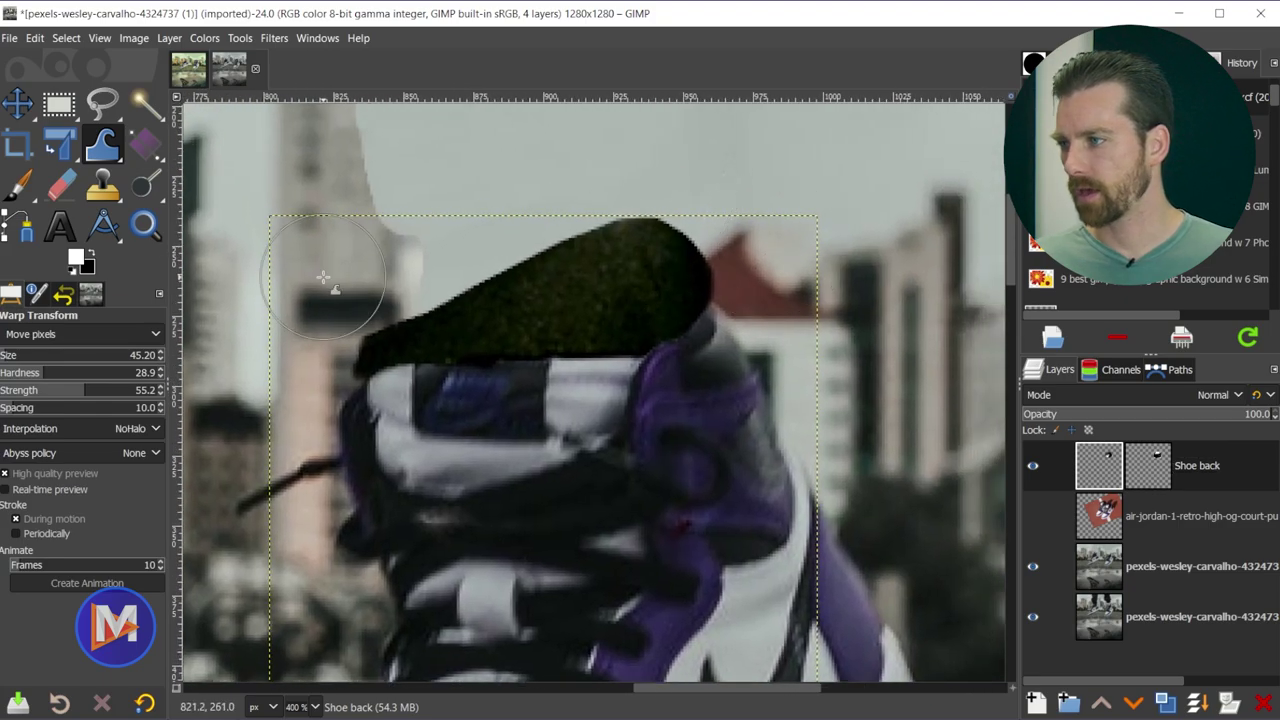
{"action": "left_click", "coordinate": [97, 139]}
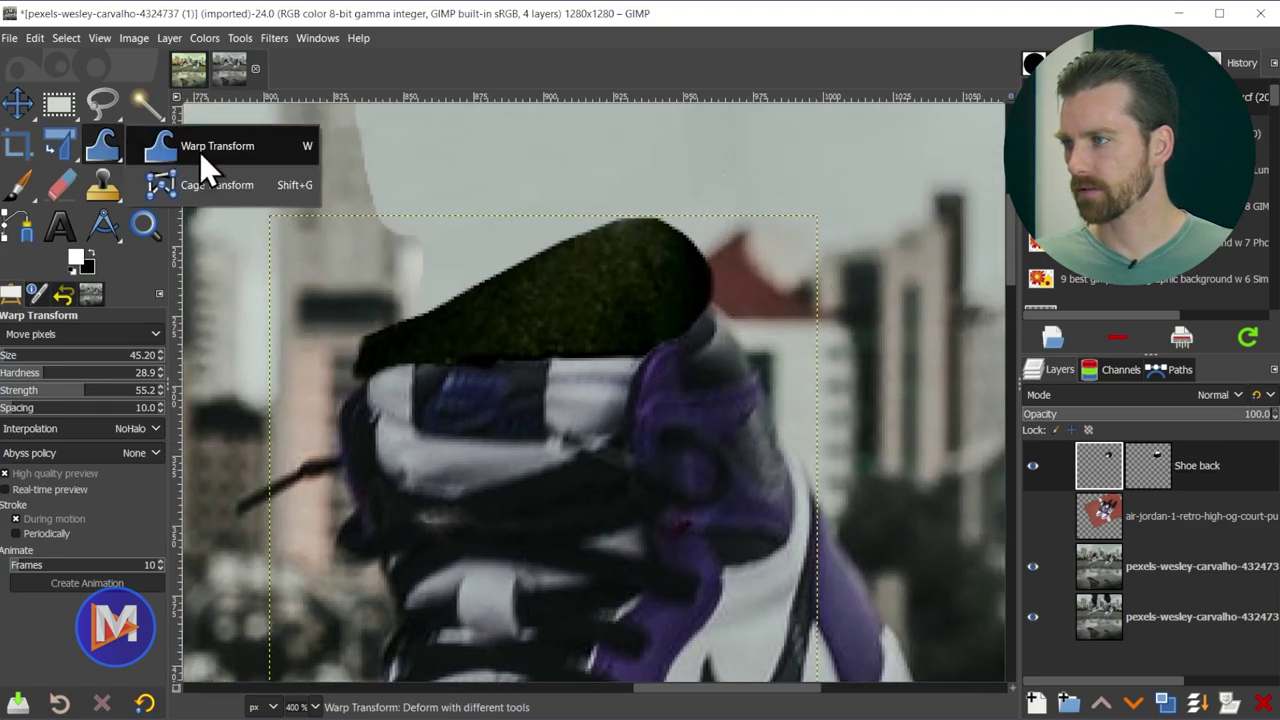
{"action": "left_click", "coordinate": [202, 143]}
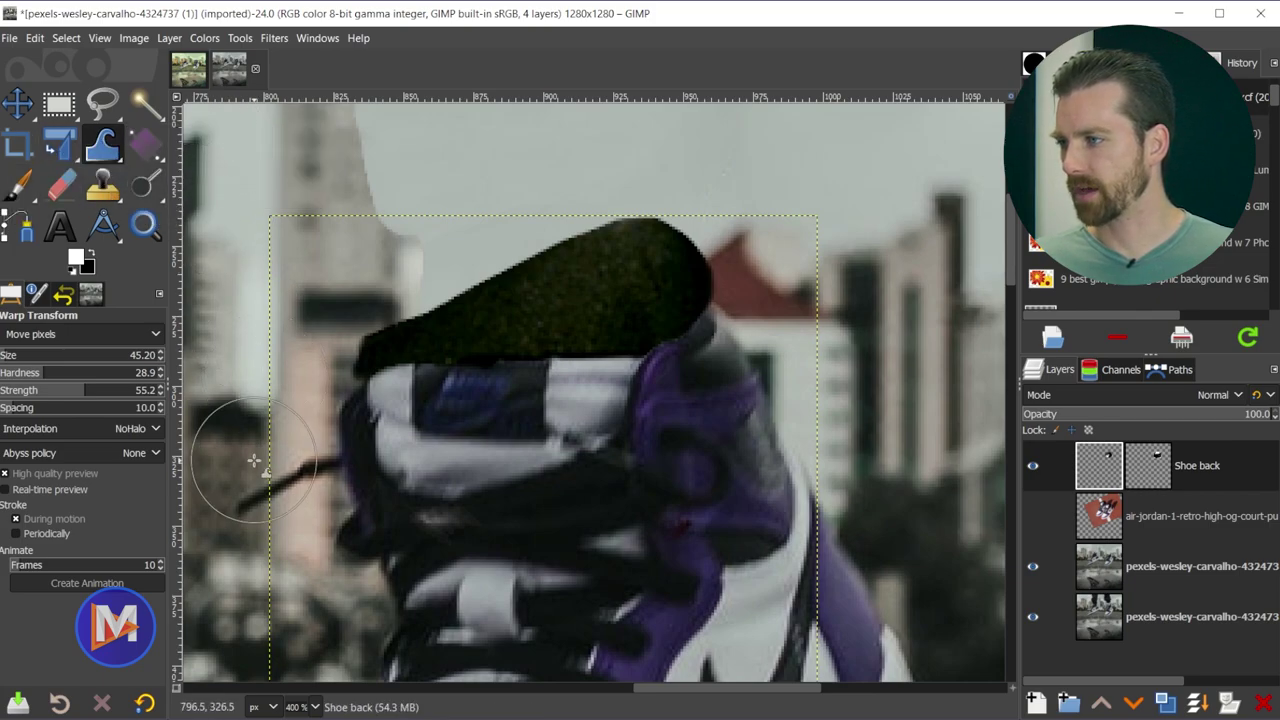
{"action": "left_click", "coordinate": [46, 332]}
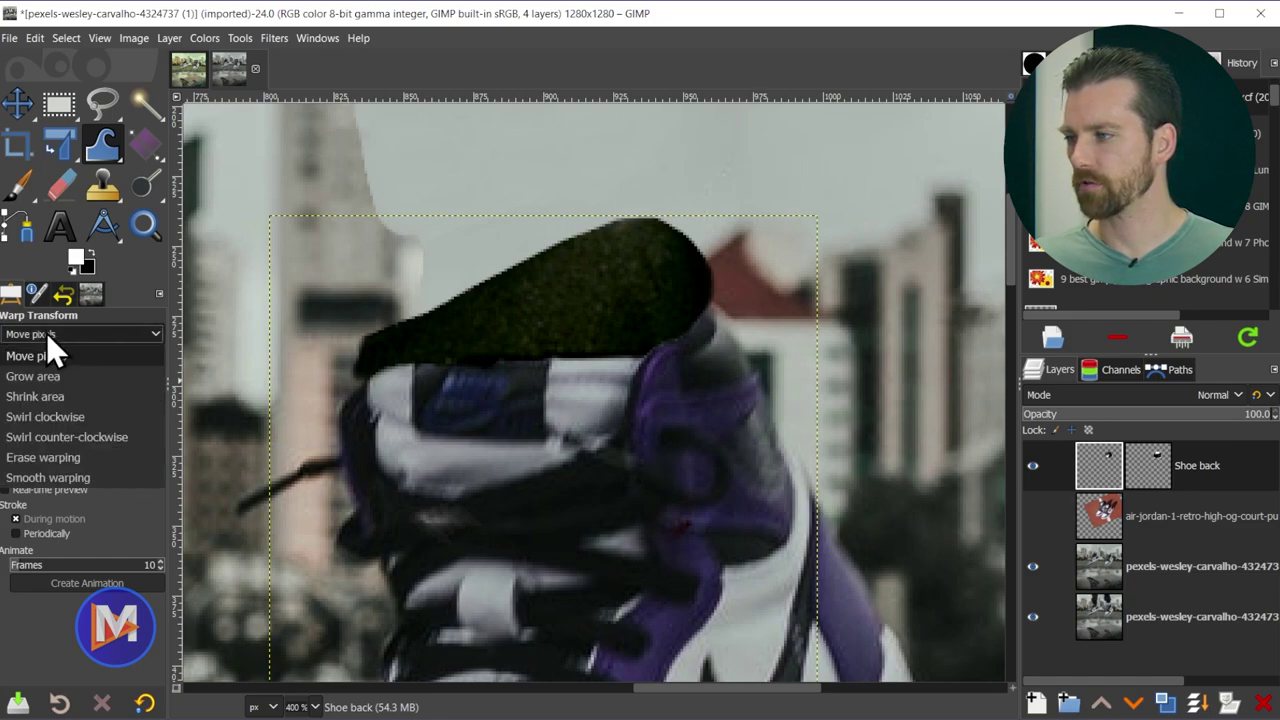
{"action": "left_click", "coordinate": [20, 348]}
{"action": "mouse_move", "coordinate": [623, 160]}
{"action": "left_mouse_down"}
{"action": "mouse_move", "coordinate": [635, 201]}
{"action": "mouse_move", "coordinate": [629, 184]}
{"action": "mouse_move", "coordinate": [619, 211]}
{"action": "mouse_move", "coordinate": [721, 182]}
{"action": "mouse_move", "coordinate": [697, 221]}
{"action": "mouse_move", "coordinate": [736, 187]}
{"action": "mouse_move", "coordinate": [689, 218]}
{"action": "mouse_move", "coordinate": [702, 179]}
{"action": "mouse_move", "coordinate": [677, 201]}
{"action": "mouse_move", "coordinate": [642, 190]}
{"action": "mouse_move", "coordinate": [610, 151]}
{"action": "mouse_move", "coordinate": [581, 216]}
{"action": "mouse_move", "coordinate": [554, 178]}
{"action": "mouse_move", "coordinate": [587, 188]}
{"action": "mouse_move", "coordinate": [594, 221]}
{"action": "mouse_move", "coordinate": [635, 179]}
{"action": "mouse_move", "coordinate": [684, 180]}
{"action": "mouse_move", "coordinate": [680, 209]}
{"action": "mouse_move", "coordinate": [706, 194]}
{"action": "mouse_move", "coordinate": [757, 233]}
{"action": "mouse_move", "coordinate": [734, 279]}
{"action": "mouse_move", "coordinate": [762, 258]}
{"action": "left_mouse_up"}
- Flatten and smooth the collar's upper curve with further warping, reducing the warp size to 38.68
{"action": "scroll", "coordinate": [723, 300], "scroll_direction": "down", "scroll_amount": 3, "text": "ctrl"}
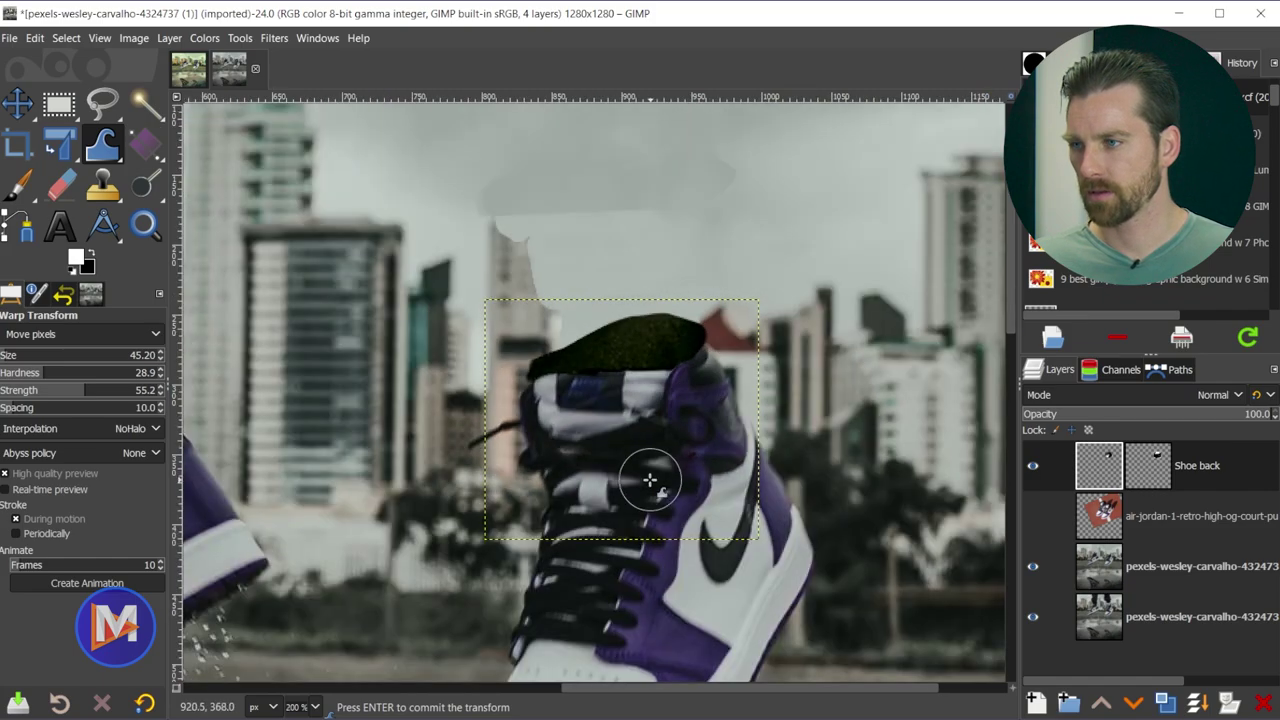
{"action": "scroll", "coordinate": [663, 314], "scroll_direction": "up", "scroll_amount": 4, "text": "ctrl"}
{"action": "scroll", "coordinate": [687, 213], "scroll_direction": "down", "scroll_amount": 1, "text": "ctrl"}
{"action": "scroll", "coordinate": [851, 223], "scroll_direction": "up", "scroll_amount": 2}
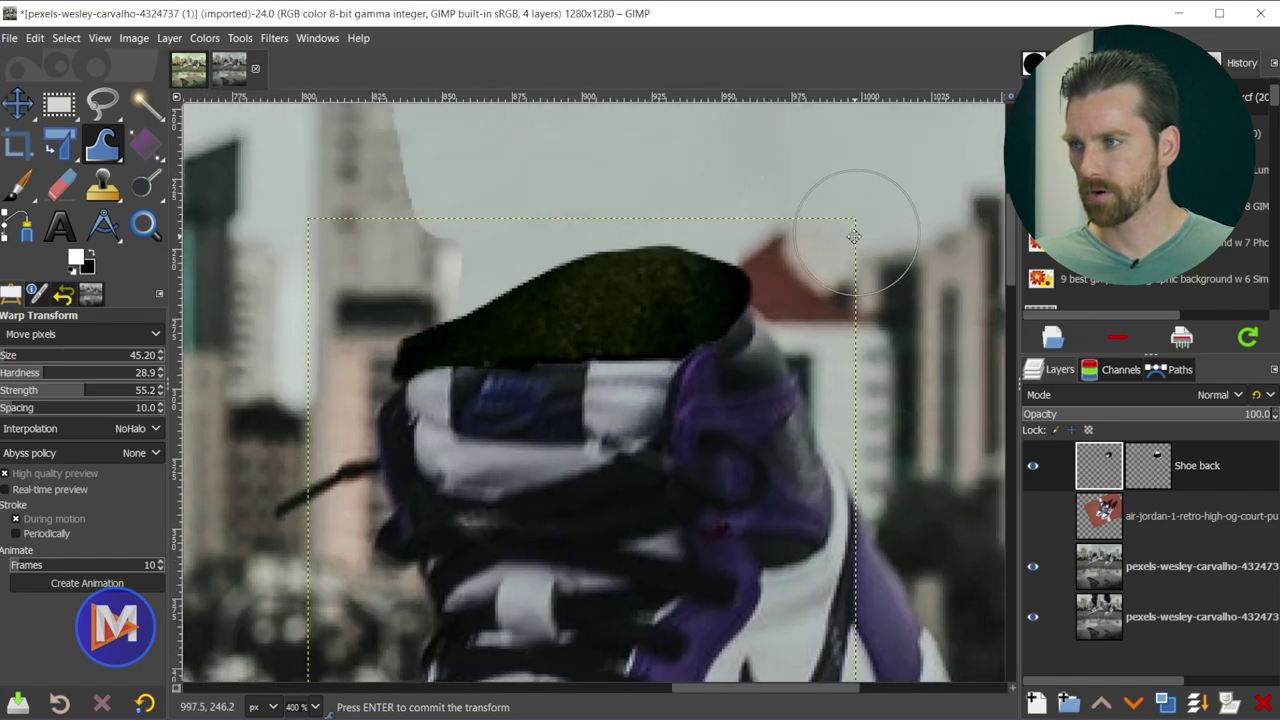
{"action": "scroll", "coordinate": [780, 220], "scroll_direction": "right", "scroll_amount": 1, "text": "shift"}
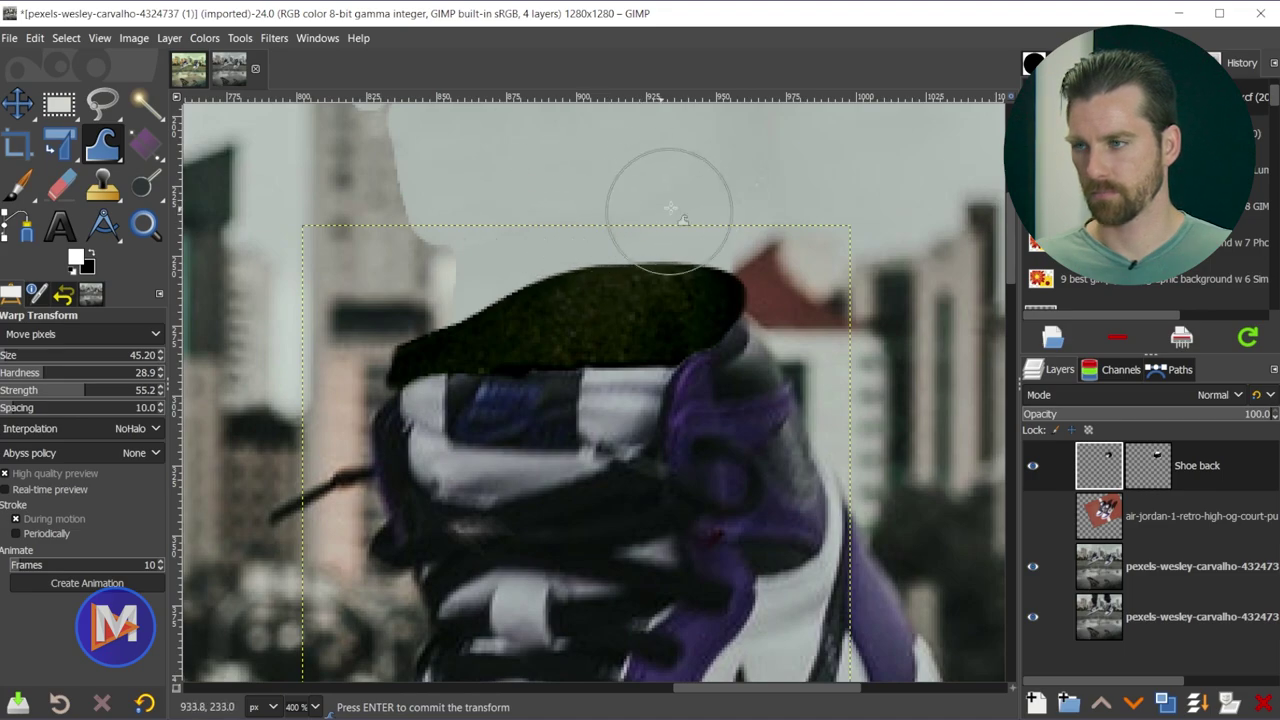
{"action": "scroll", "coordinate": [674, 209], "scroll_direction": "down", "scroll_amount": 3, "text": "ctrl"}
{"action": "key", "text": "bracketleft"}
{"action": "key", "text": "bracketleft"}
{"action": "key", "text": "bracketleft"}
{"action": "scroll", "coordinate": [700, 287], "scroll_direction": "up", "scroll_amount": 4, "text": "ctrl"}
{"action": "key", "text": "bracketright"}
{"action": "key", "text": "bracketright"}
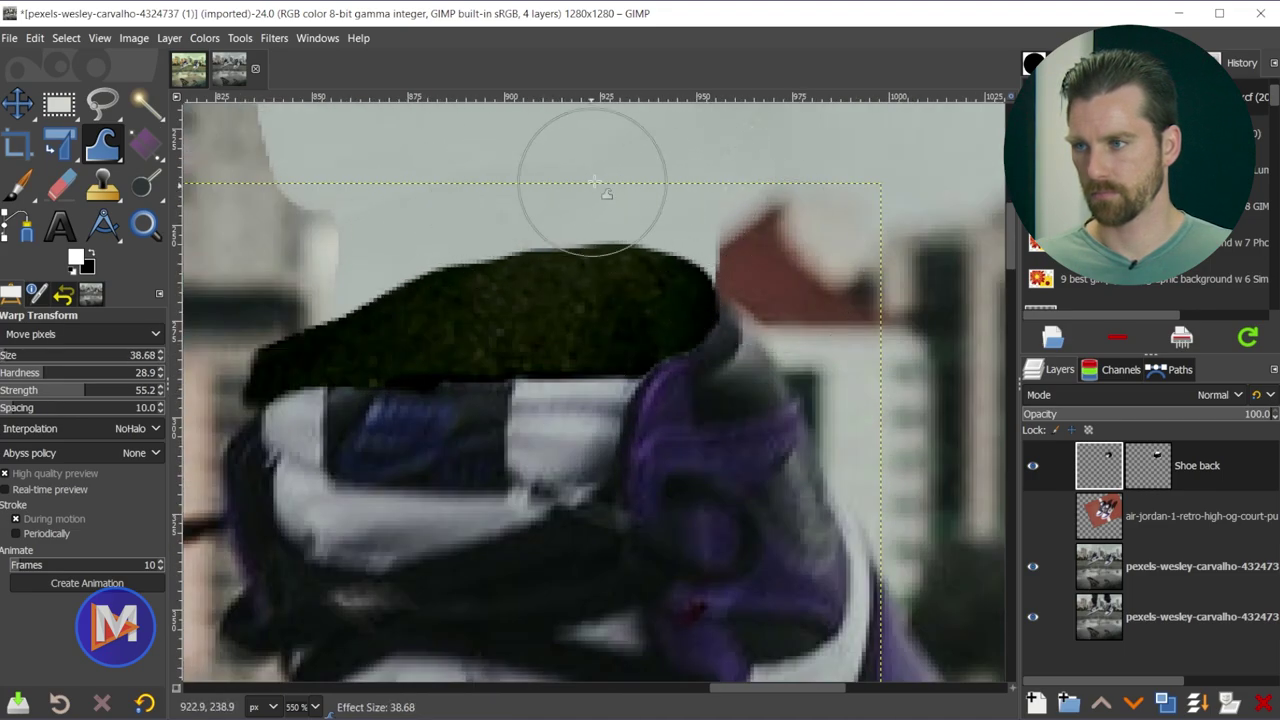
{"action": "scroll", "coordinate": [594, 189], "scroll_direction": "down", "scroll_amount": 3, "text": "ctrl"}
{"action": "scroll", "coordinate": [679, 253], "scroll_direction": "up", "scroll_amount": 3, "text": "ctrl"}
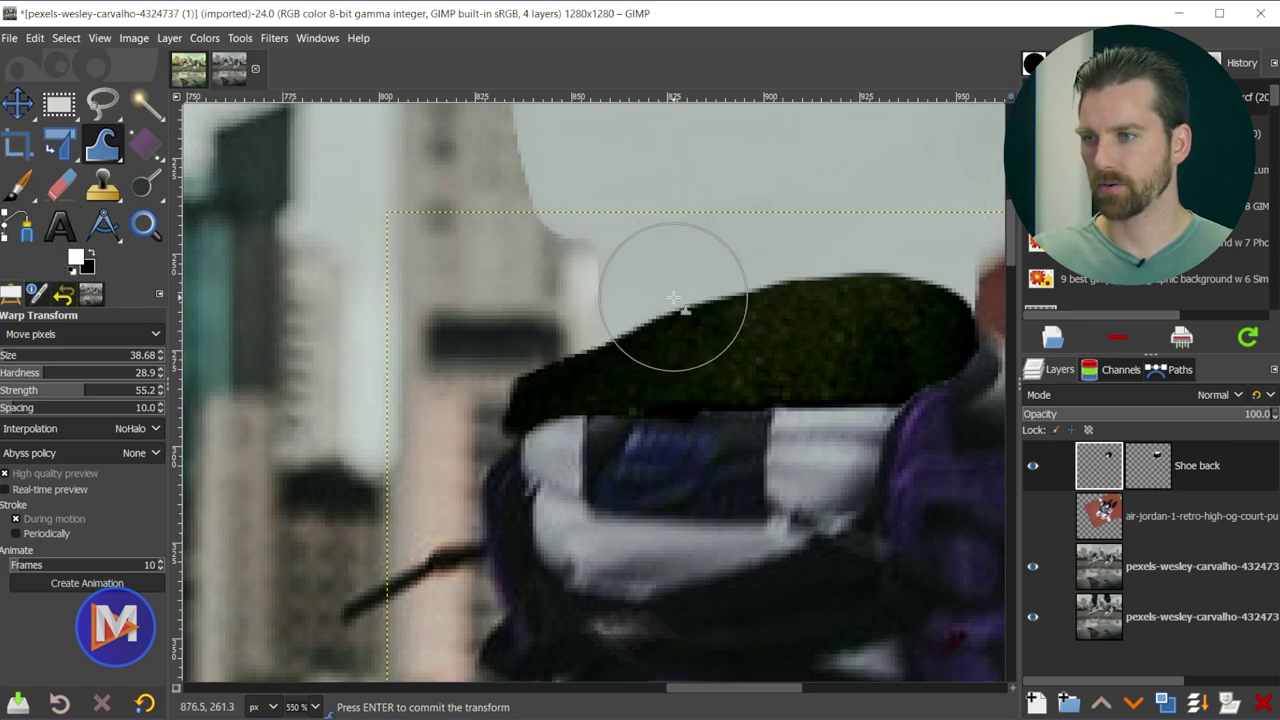
- Trim the collar's left end with black on the Shoe back mask using a size 16 Paintbrush, and refine its lower edge with white
{"action": "key", "text": "x"}
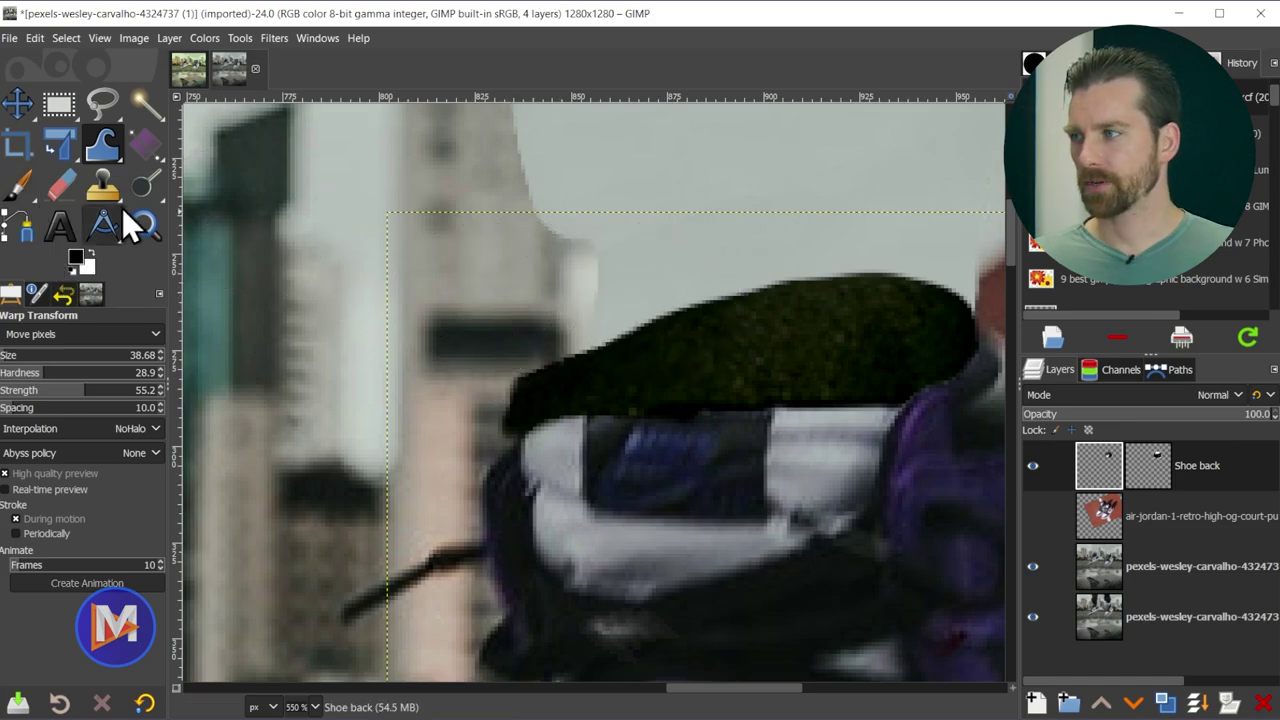
{"action": "left_click", "coordinate": [22, 187]}
{"action": "left_click", "coordinate": [570, 338]}
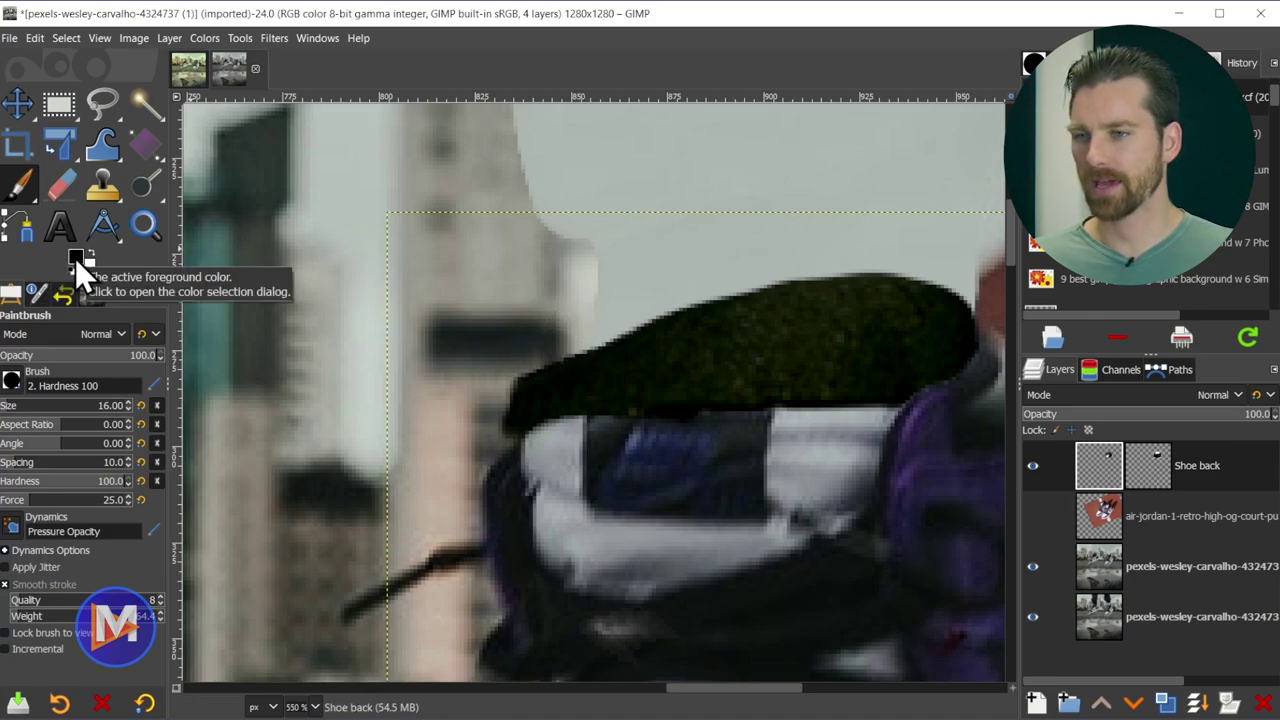
{"action": "left_click", "coordinate": [1156, 463]}
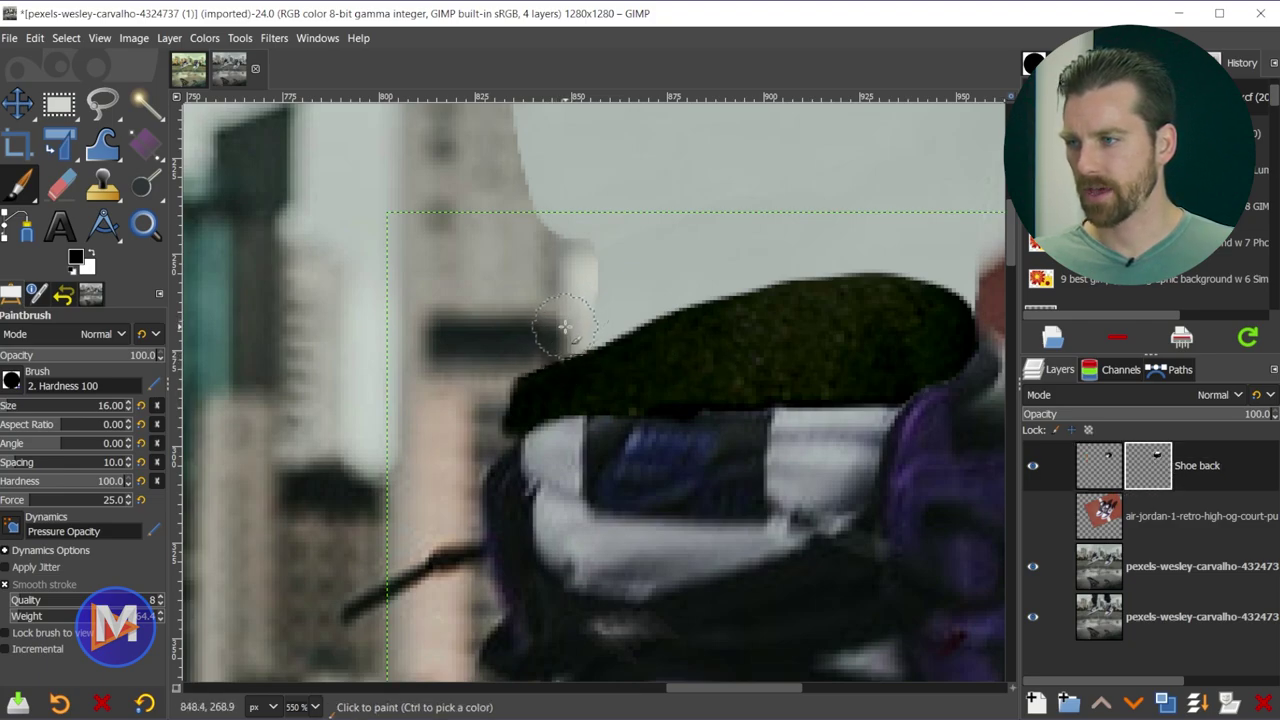
{"action": "mouse_move", "coordinate": [553, 339]}
{"action": "left_mouse_down"}
{"action": "mouse_move", "coordinate": [515, 392]}
{"action": "mouse_move", "coordinate": [486, 497]}
{"action": "left_mouse_up"}
{"action": "mouse_move", "coordinate": [521, 403]}
{"action": "left_mouse_down"}
{"action": "mouse_move", "coordinate": [572, 472]}
{"action": "mouse_move", "coordinate": [490, 368]}
{"action": "mouse_move", "coordinate": [561, 406]}
{"action": "mouse_move", "coordinate": [588, 445]}
{"action": "mouse_move", "coordinate": [552, 431]}
{"action": "mouse_move", "coordinate": [590, 482]}
{"action": "mouse_move", "coordinate": [568, 461]}
{"action": "mouse_move", "coordinate": [600, 437]}
{"action": "left_mouse_up"}
{"action": "key", "text": "x"}
{"action": "mouse_move", "coordinate": [603, 363]}
{"action": "left_mouse_down"}
{"action": "mouse_move", "coordinate": [586, 371]}
{"action": "mouse_move", "coordinate": [611, 374]}
{"action": "mouse_move", "coordinate": [586, 375]}
{"action": "mouse_move", "coordinate": [631, 380]}
{"action": "mouse_move", "coordinate": [669, 406]}
{"action": "left_mouse_up"}
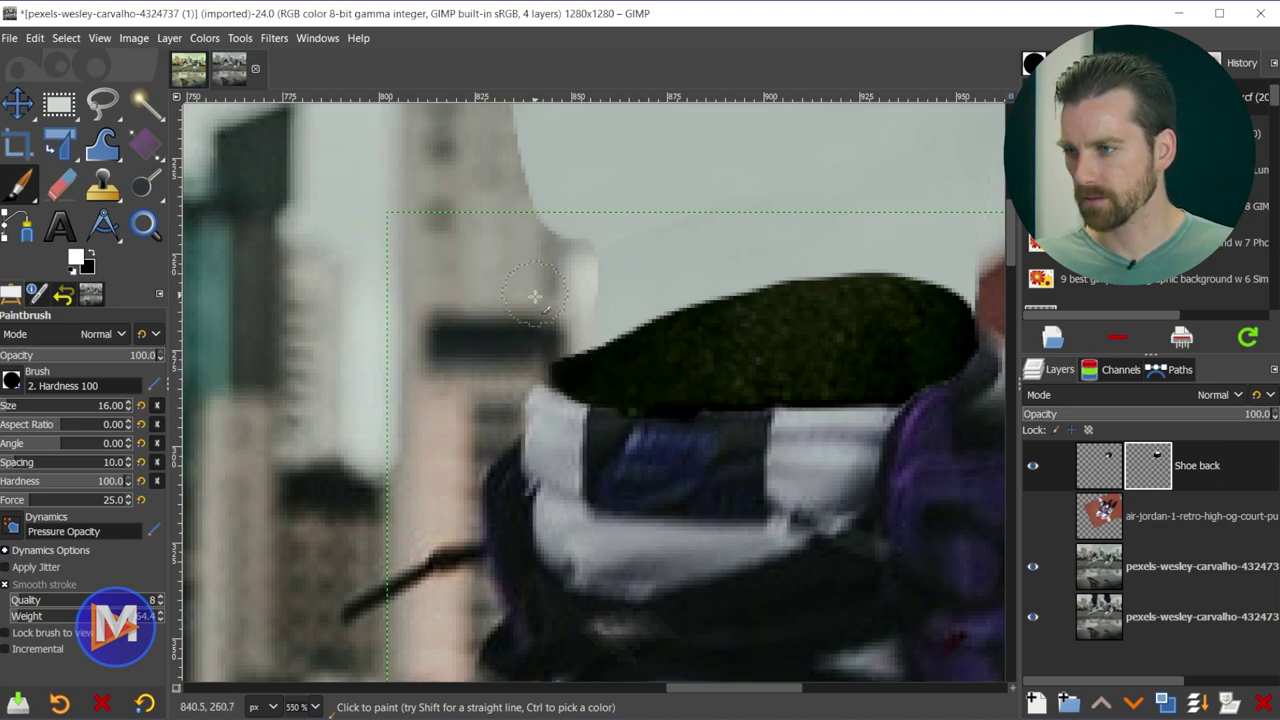
- Trim the tip of the collar's left end with black on the Shoe back mask
{"action": "key", "text": "x"}
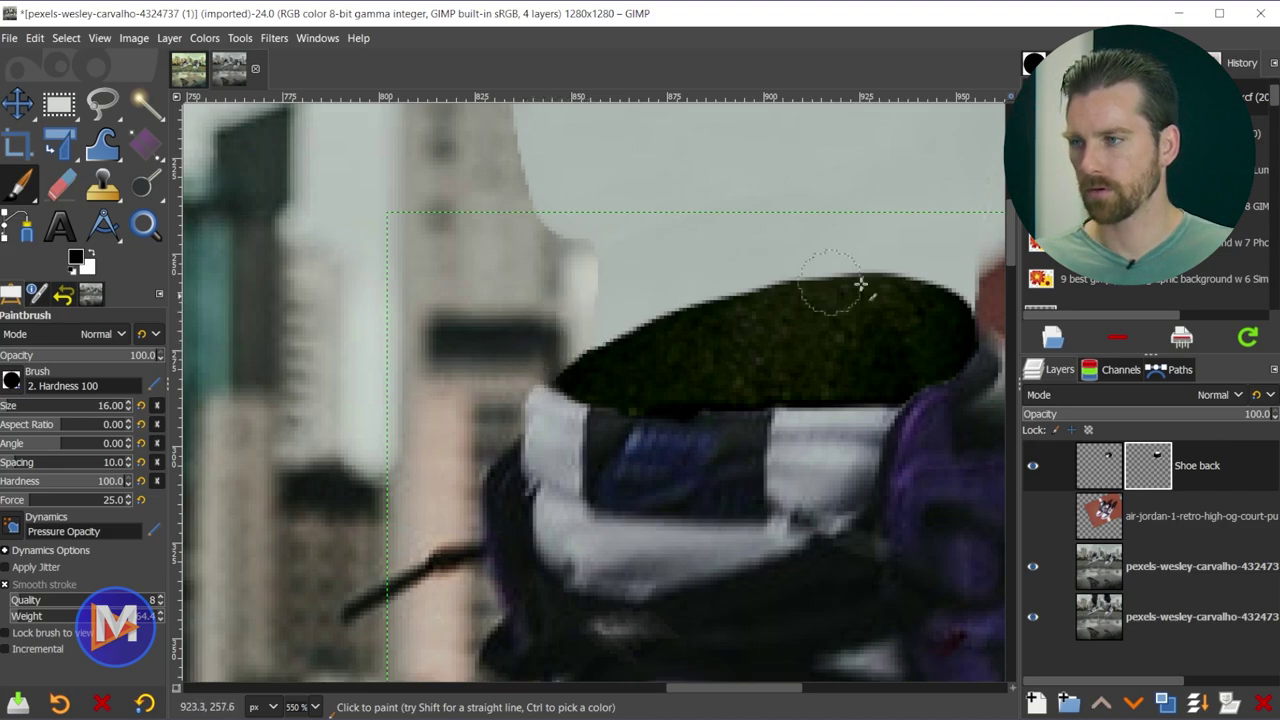
{"action": "scroll", "coordinate": [860, 283], "scroll_direction": "down", "scroll_amount": 4, "text": "ctrl"}
{"action": "scroll", "coordinate": [930, 572], "scroll_direction": "down", "scroll_amount": 4}
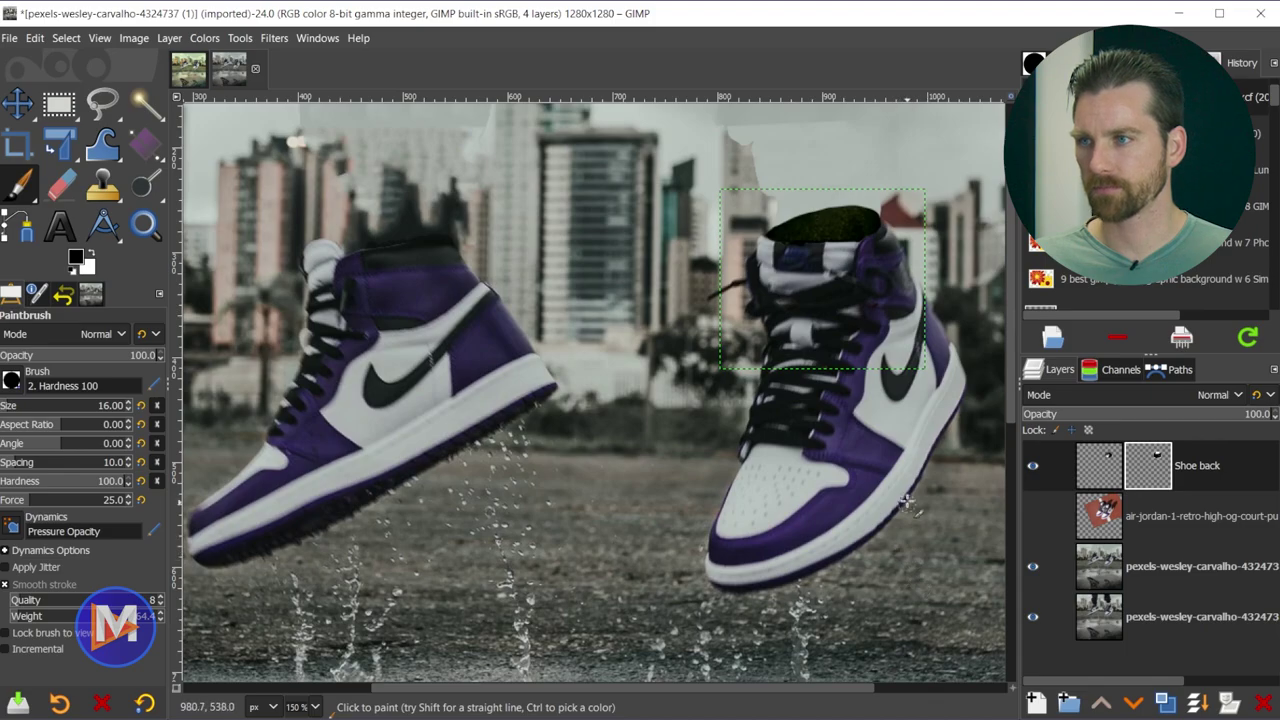
- Smooth the collar's upper-left curve on the Shoe back layer's pixels with Warp Transform at size 22.68
{"action": "scroll", "coordinate": [917, 245], "scroll_direction": "up", "scroll_amount": 4, "text": "ctrl"}
{"action": "key", "text": "w"}
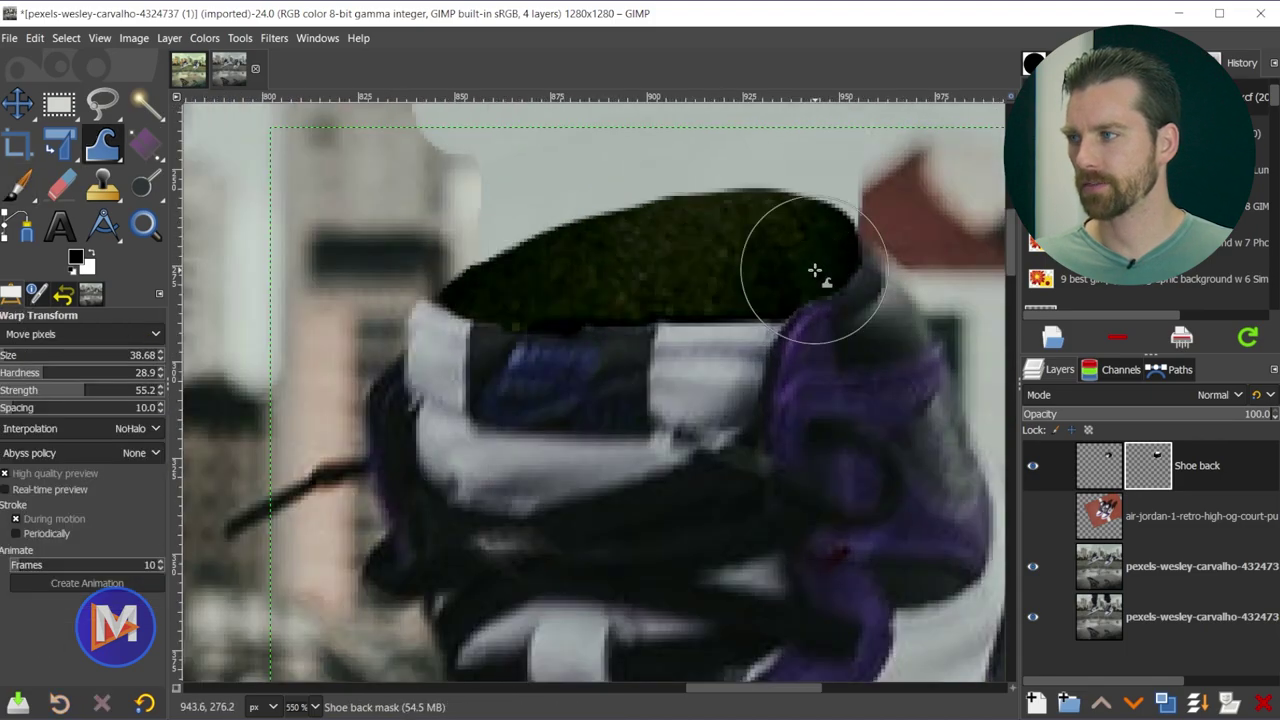
{"action": "scroll", "coordinate": [690, 180], "scroll_direction": "up", "scroll_amount": 2, "text": "ctrl"}
{"action": "scroll", "coordinate": [580, 210], "scroll_direction": "down", "scroll_amount": 1, "text": "ctrl"}
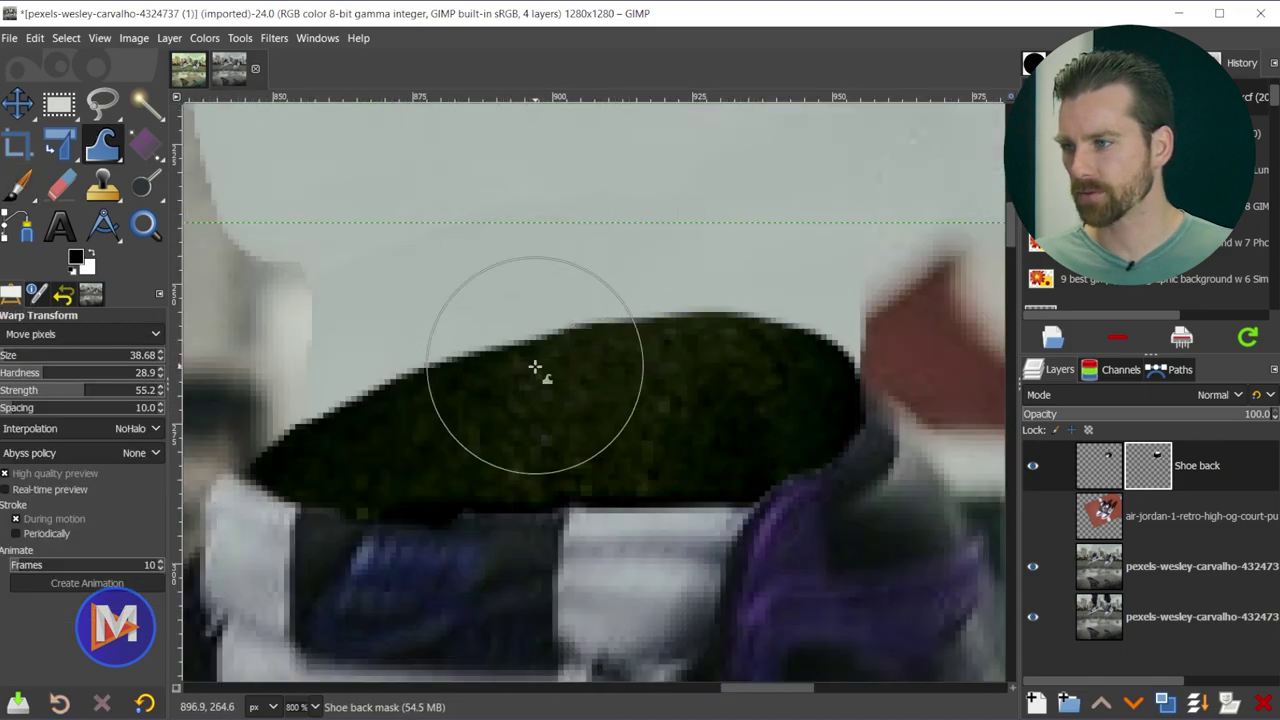
{"action": "key", "text": "bracketleft"}
{"action": "key", "text": "bracketleft"}
{"action": "key", "text": "bracketleft"}
{"action": "key", "text": "bracketleft"}
{"action": "key", "text": "bracketleft"}
{"action": "key", "text": "bracketleft"}
{"action": "key", "text": "bracketleft"}
{"action": "key", "text": "bracketleft"}
{"action": "key", "text": "bracketleft"}
{"action": "key", "text": "bracketleft"}
{"action": "key", "text": "bracketleft"}
{"action": "key", "text": "bracketleft"}
{"action": "key", "text": "bracketleft"}
{"action": "key", "text": "bracketleft"}
{"action": "key", "text": "bracketleft"}
{"action": "key", "text": "bracketleft"}
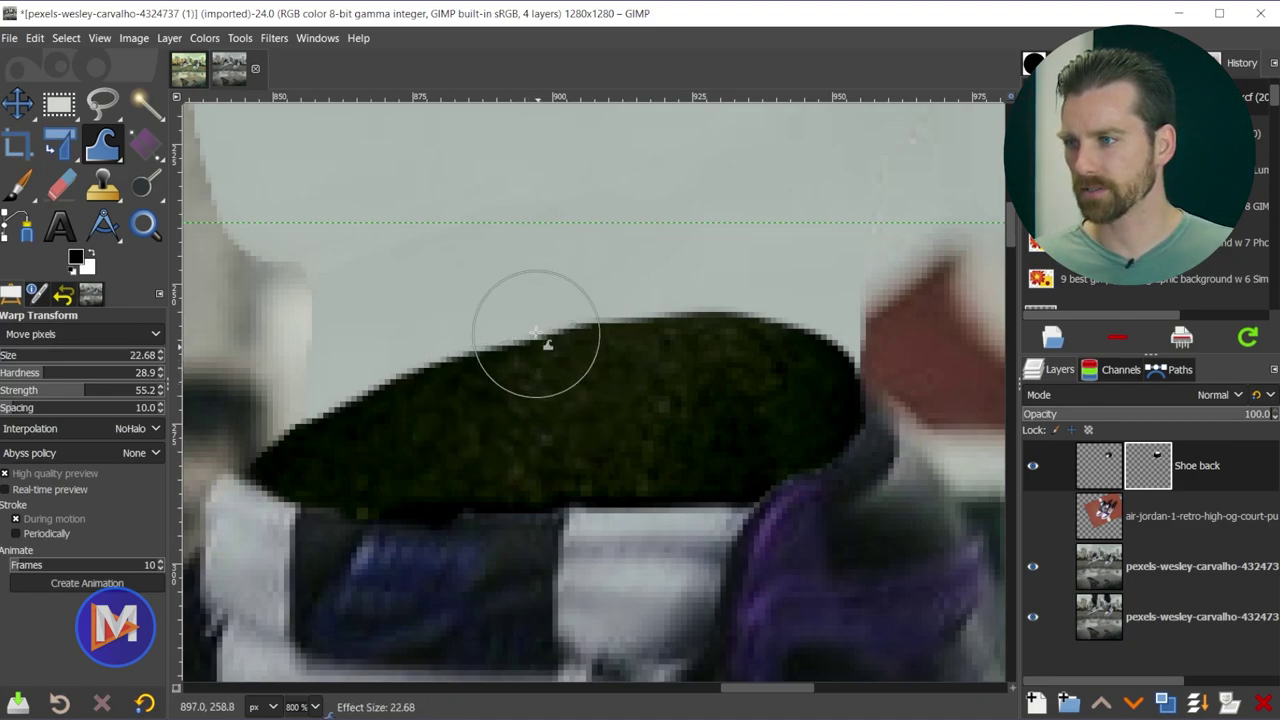
{"action": "left_click", "coordinate": [1098, 467]}
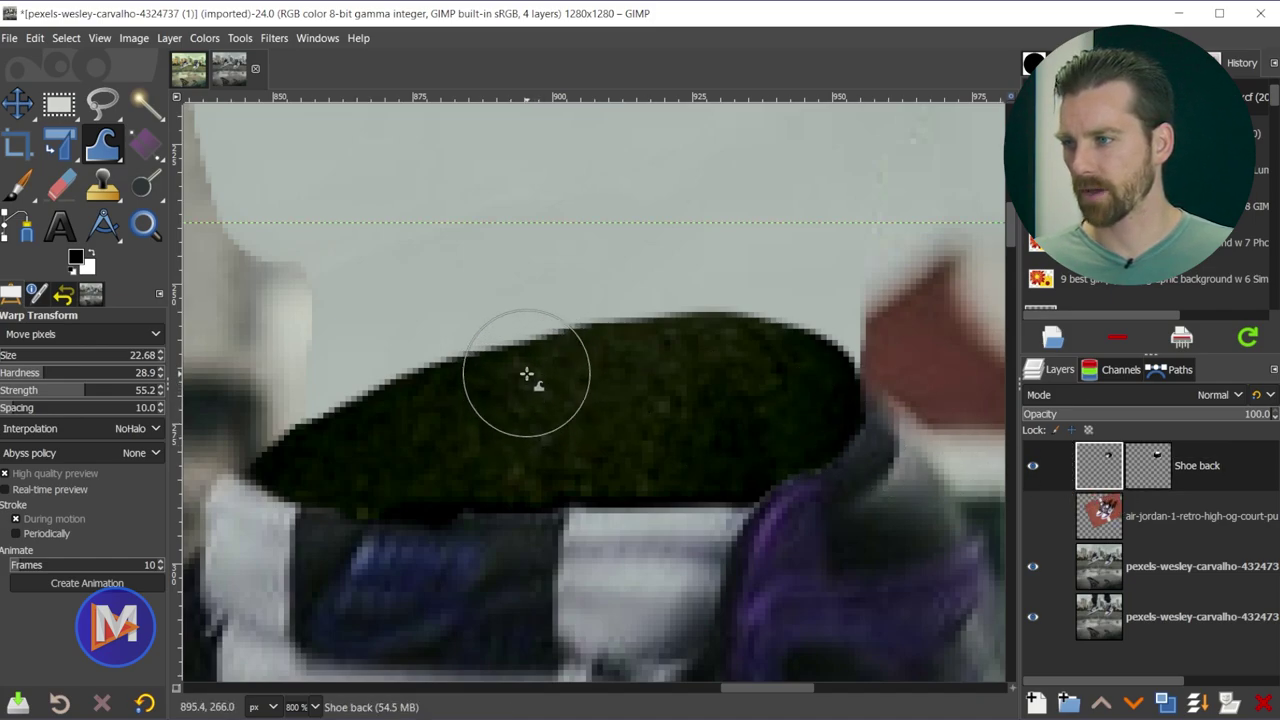
{"action": "mouse_move", "coordinate": [529, 366]}
{"action": "left_mouse_down"}
{"action": "mouse_move", "coordinate": [566, 366]}
{"action": "mouse_move", "coordinate": [566, 351]}
{"action": "mouse_move", "coordinate": [508, 378]}
{"action": "left_mouse_up"}
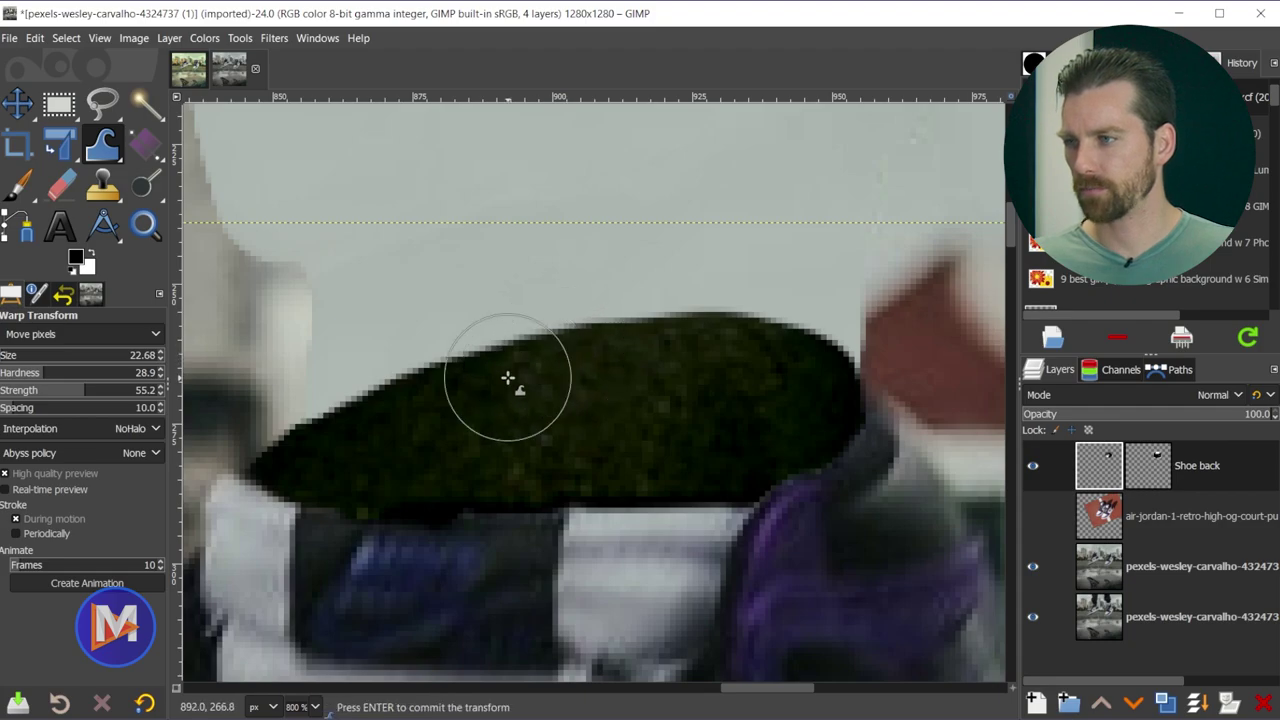
- Examine the reshaped collar of the right shoe up close and within the whole composition
{"action": "key", "text": "minus"}
{"action": "key", "text": "minus"}
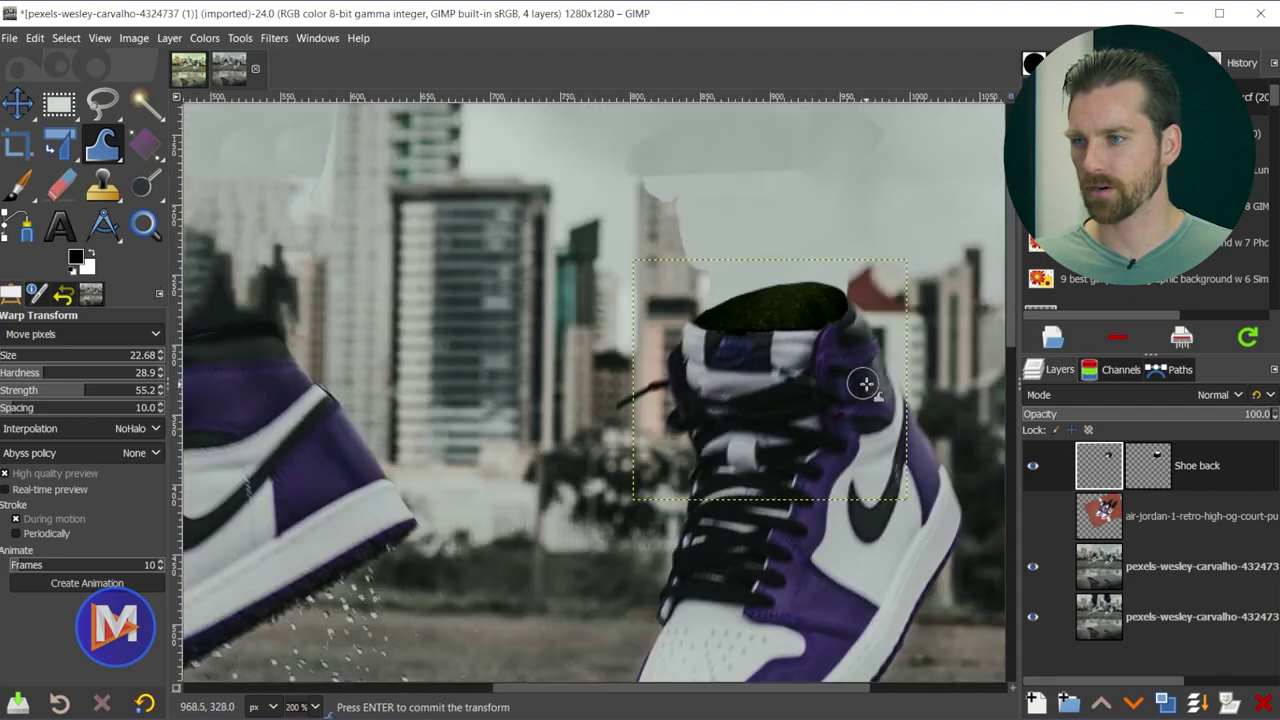
{"action": "key", "text": "minus"}
{"action": "key", "text": "plus"}
{"action": "key", "text": "plus"}
{"action": "key", "text": "plus"}
{"action": "key", "text": "plus"}
{"action": "key", "text": "plus"}
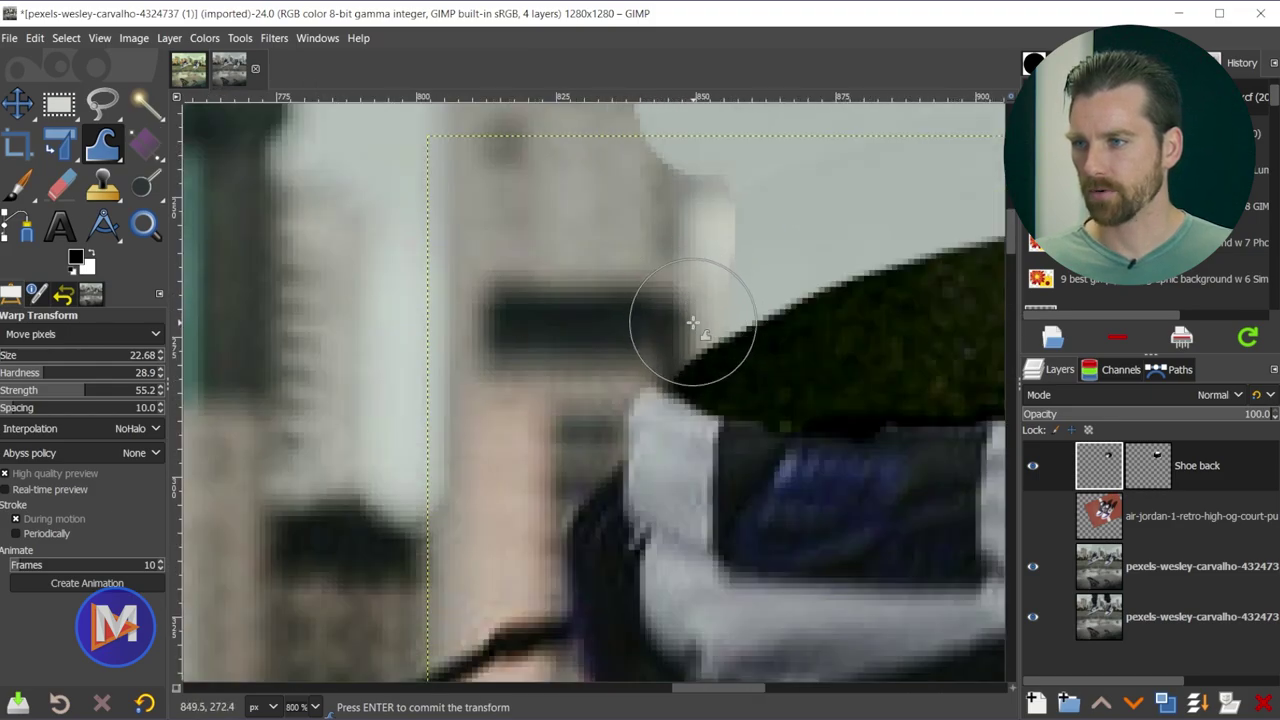
{"action": "key", "text": "minus"}
{"action": "key", "text": "minus"}
{"action": "key", "text": "minus"}
{"action": "key", "text": "minus"}
{"action": "key", "text": "minus"}
{"action": "key", "text": "minus"}
{"action": "key", "text": "minus"}
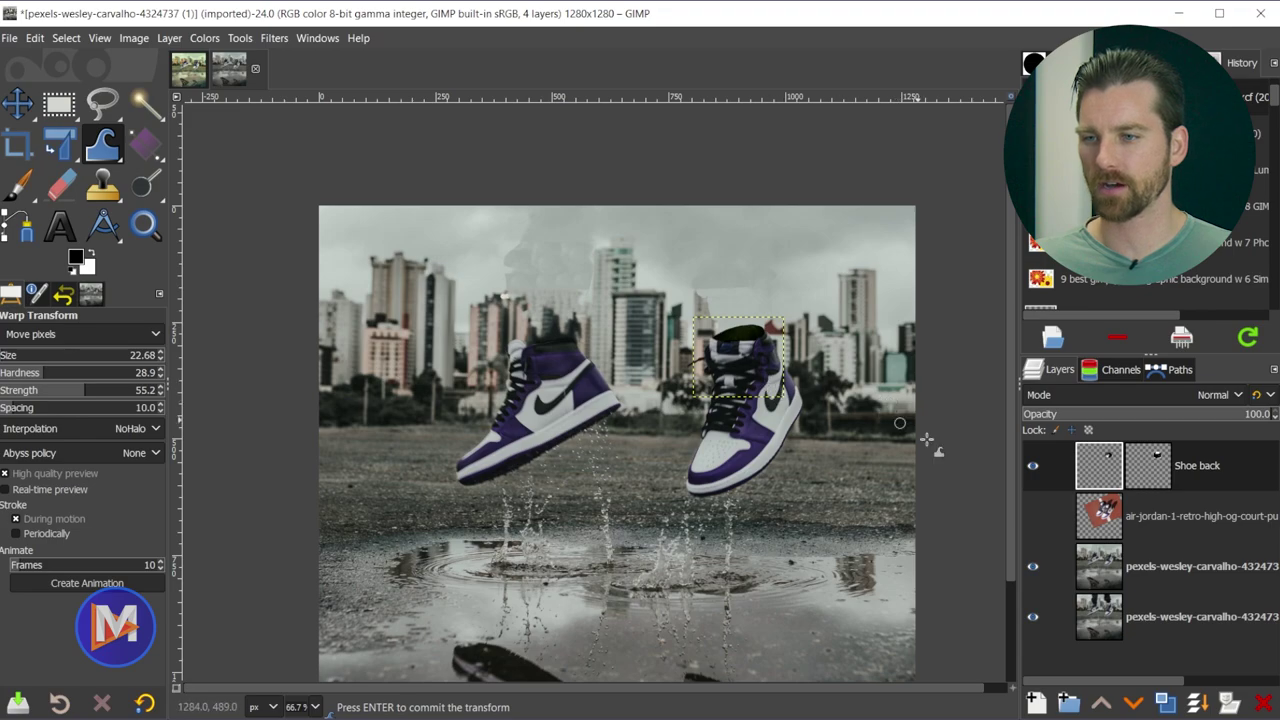
- Make the retouched photo layer without legs active and compare it with the original by toggling its visibility
{"action": "left_click", "coordinate": [1110, 568]}
{"action": "left_click", "coordinate": [1034, 570]}
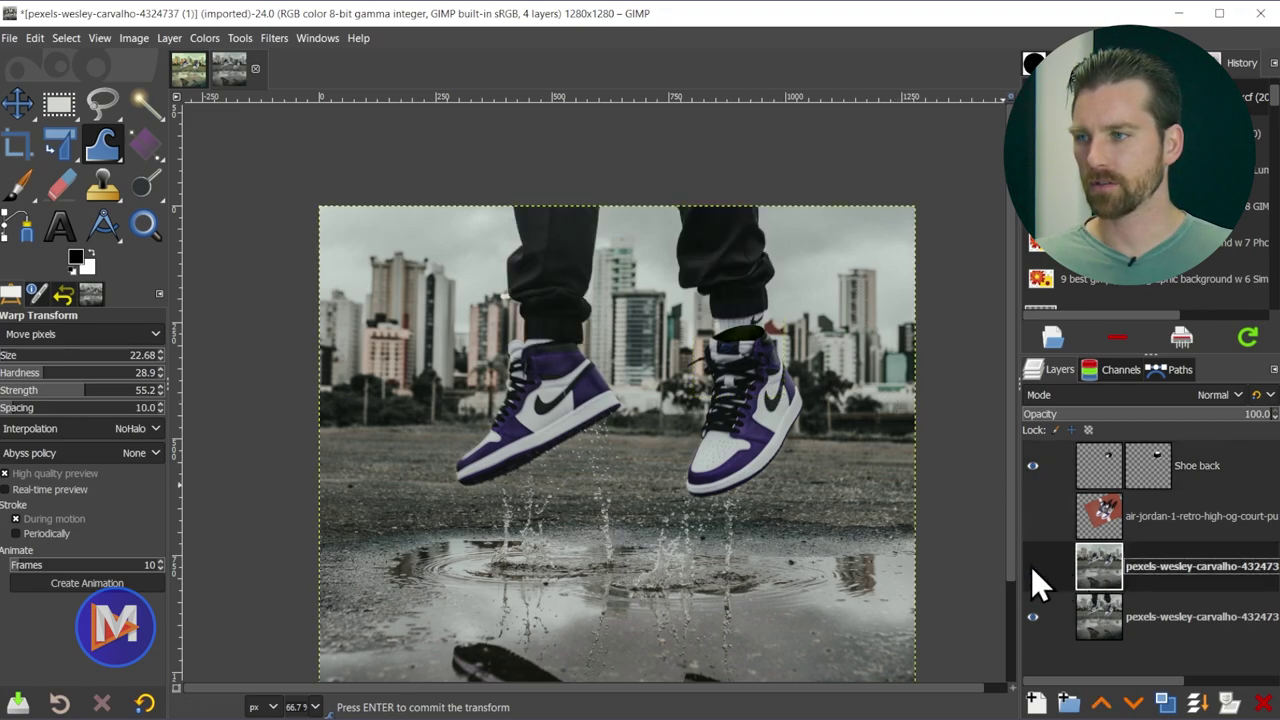
{"action": "left_click", "coordinate": [1034, 570]}
{"action": "left_click", "coordinate": [1034, 570]}
{"action": "left_click", "coordinate": [1034, 568]}
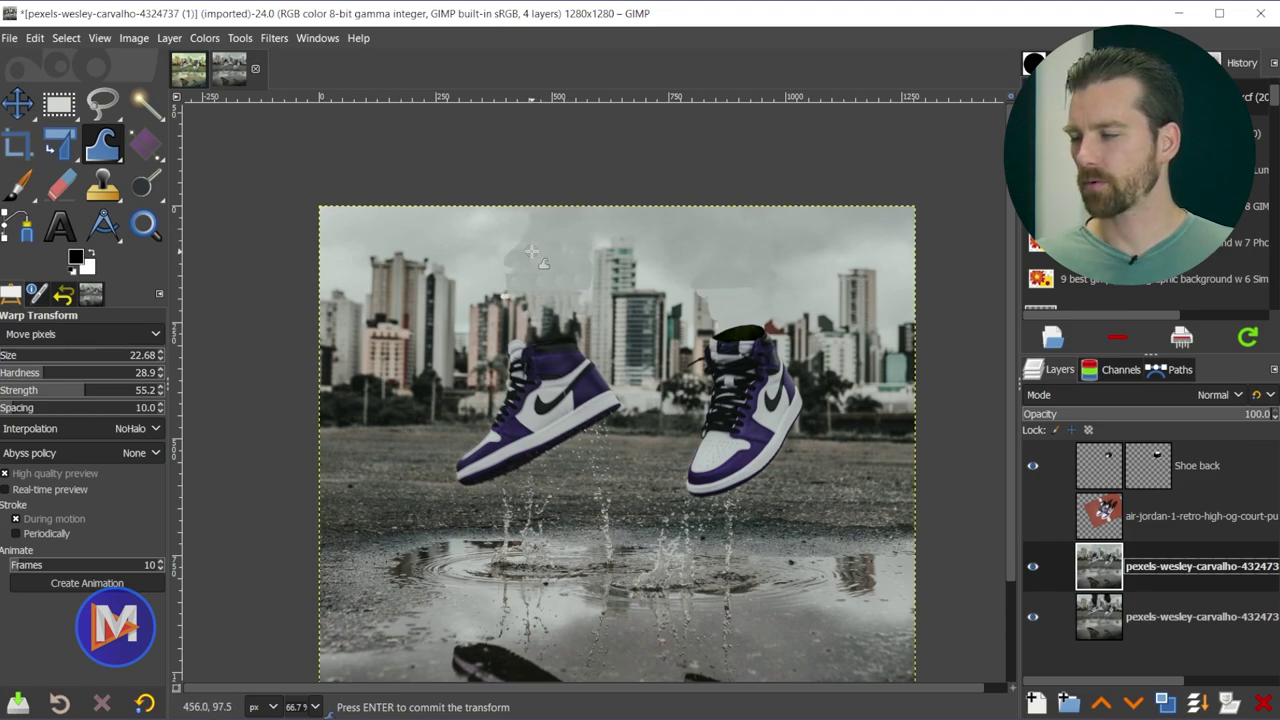
- Blend the blotchy sky patches above the left shoe with the Healing tool at size 55, sampling clean sky nearby
{"action": "key", "text": "h"}
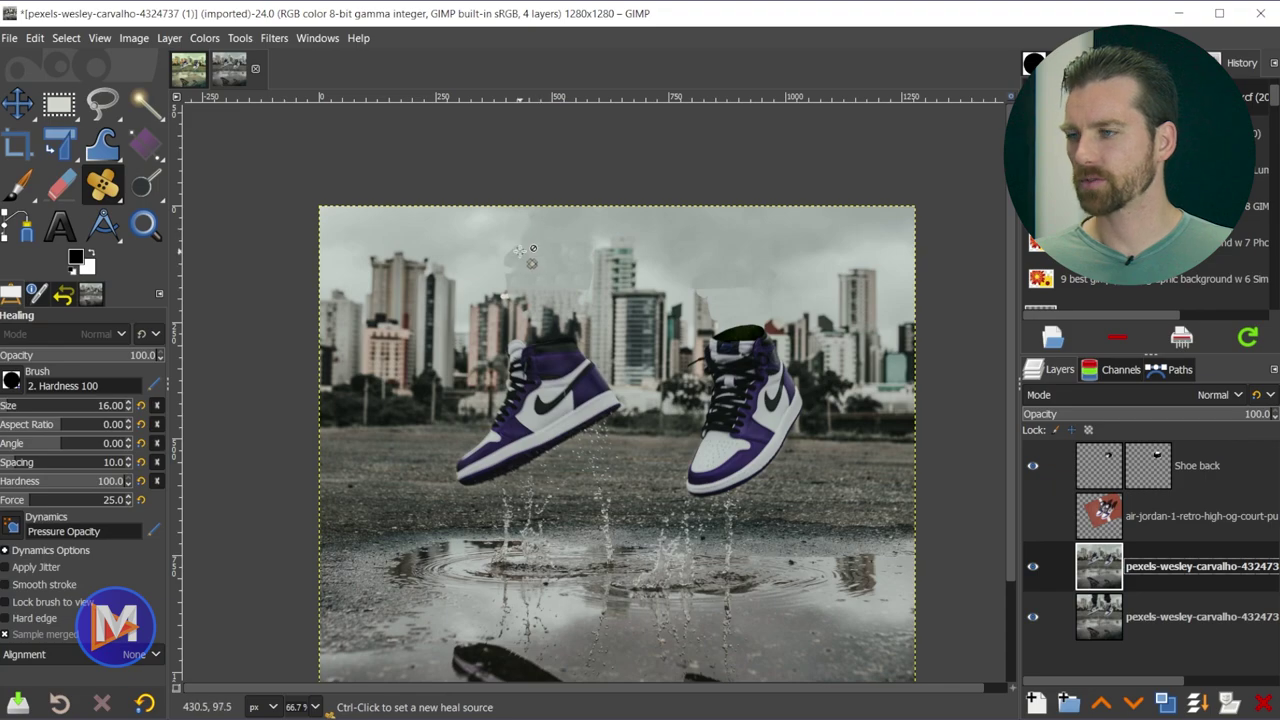
{"action": "scroll", "coordinate": [520, 240], "scroll_direction": "up", "scroll_amount": 2, "text": "ctrl"}
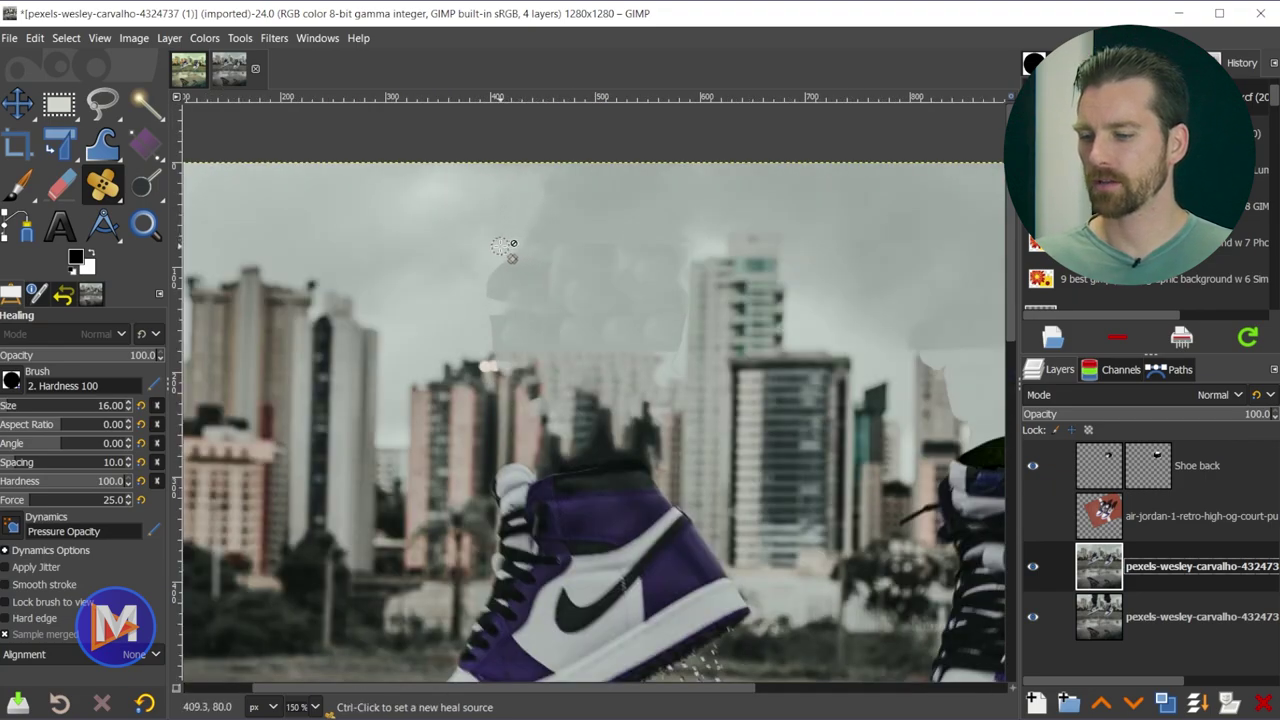
{"action": "key", "text": "bracketright"}
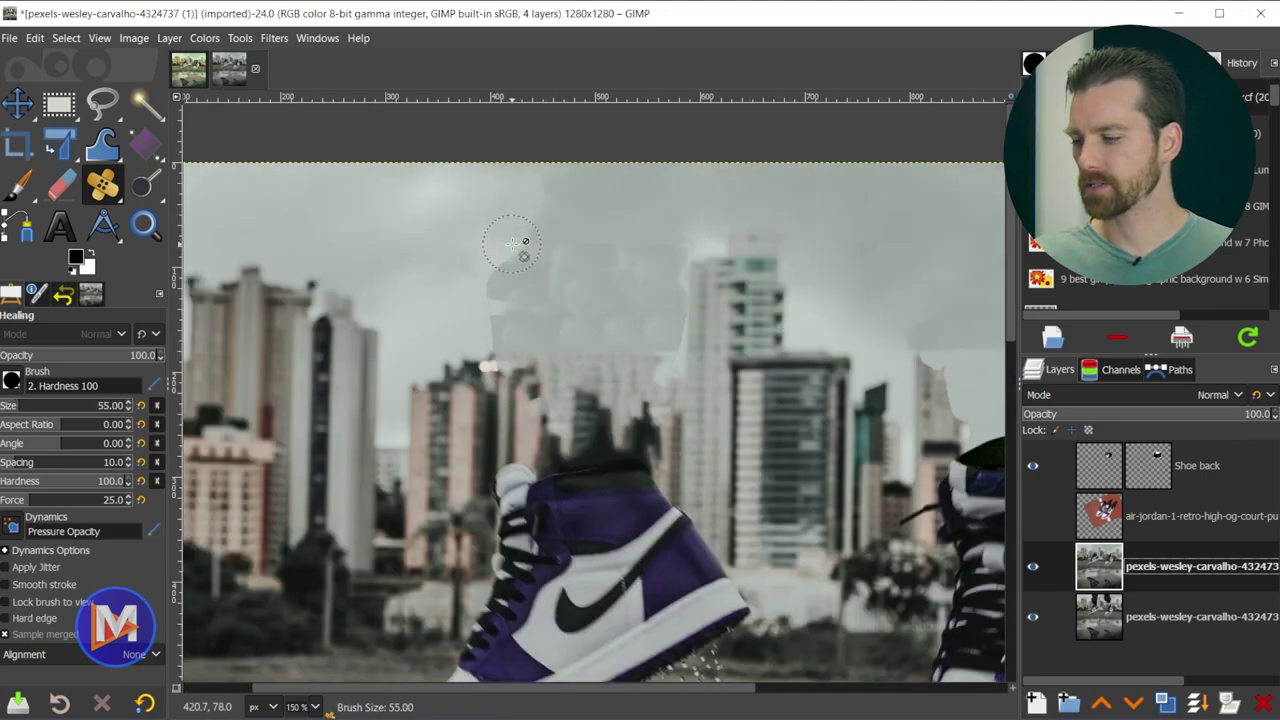
{"action": "left_click", "coordinate": [440, 220], "text": "ctrl"}
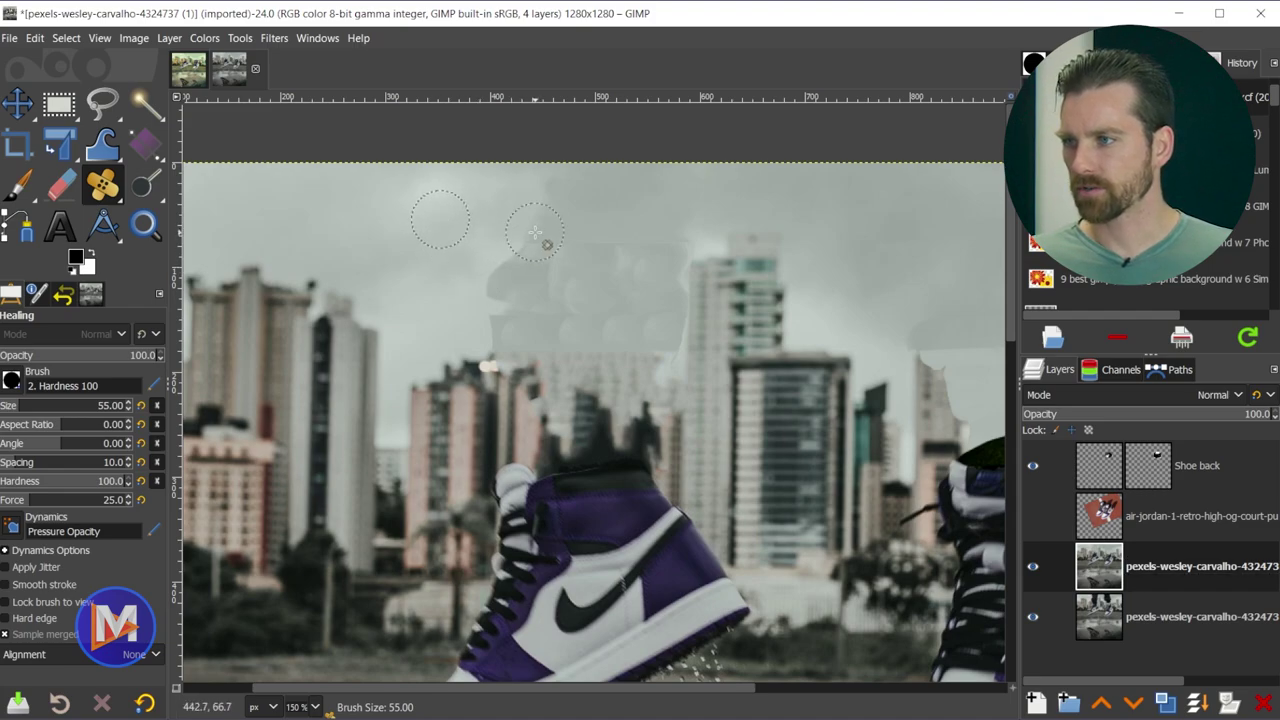
{"action": "left_click_drag", "start_coordinate": [514, 255], "coordinate": [543, 262]}
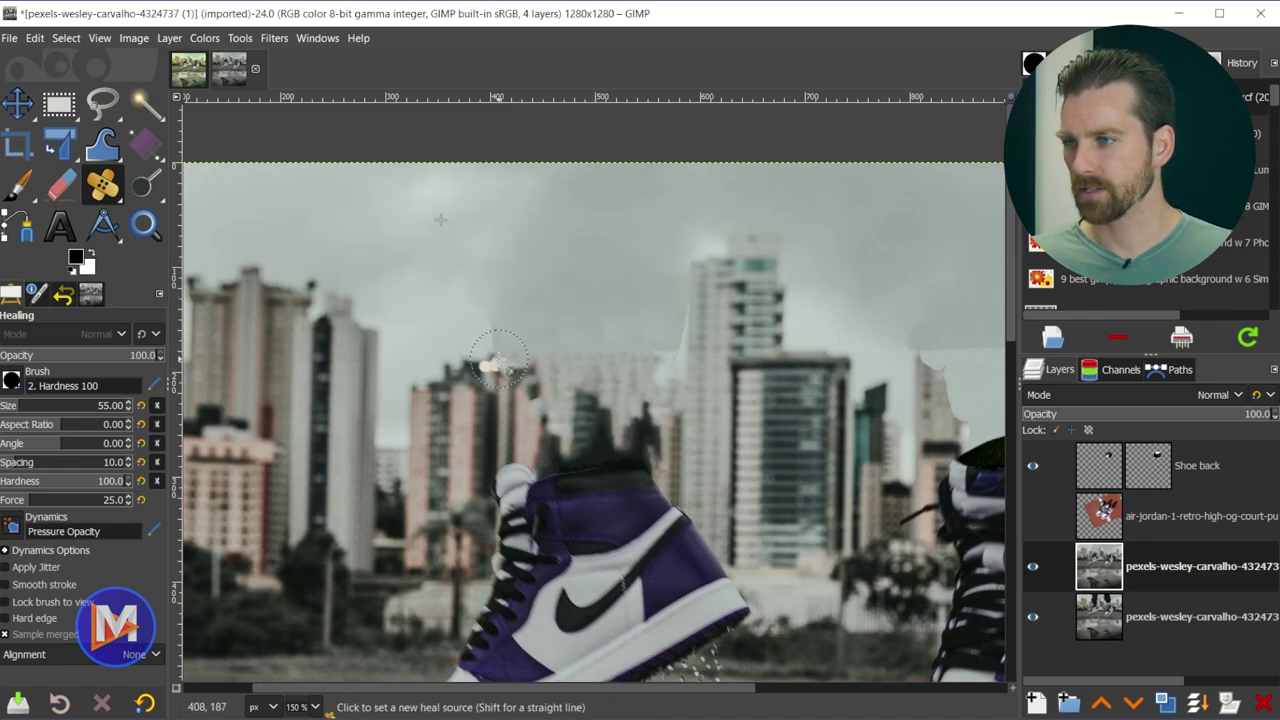
{"action": "scroll", "coordinate": [566, 311], "scroll_direction": "up", "scroll_amount": 1}
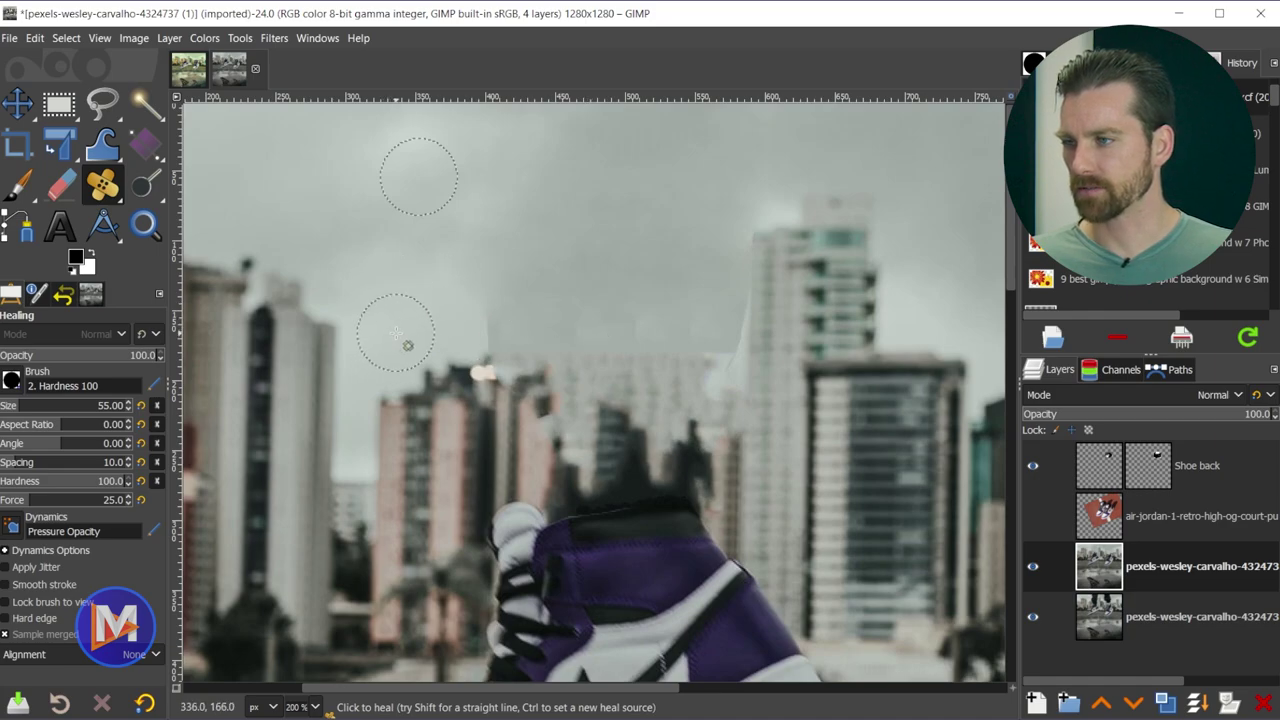
{"action": "left_click", "coordinate": [399, 290], "text": "ctrl"}
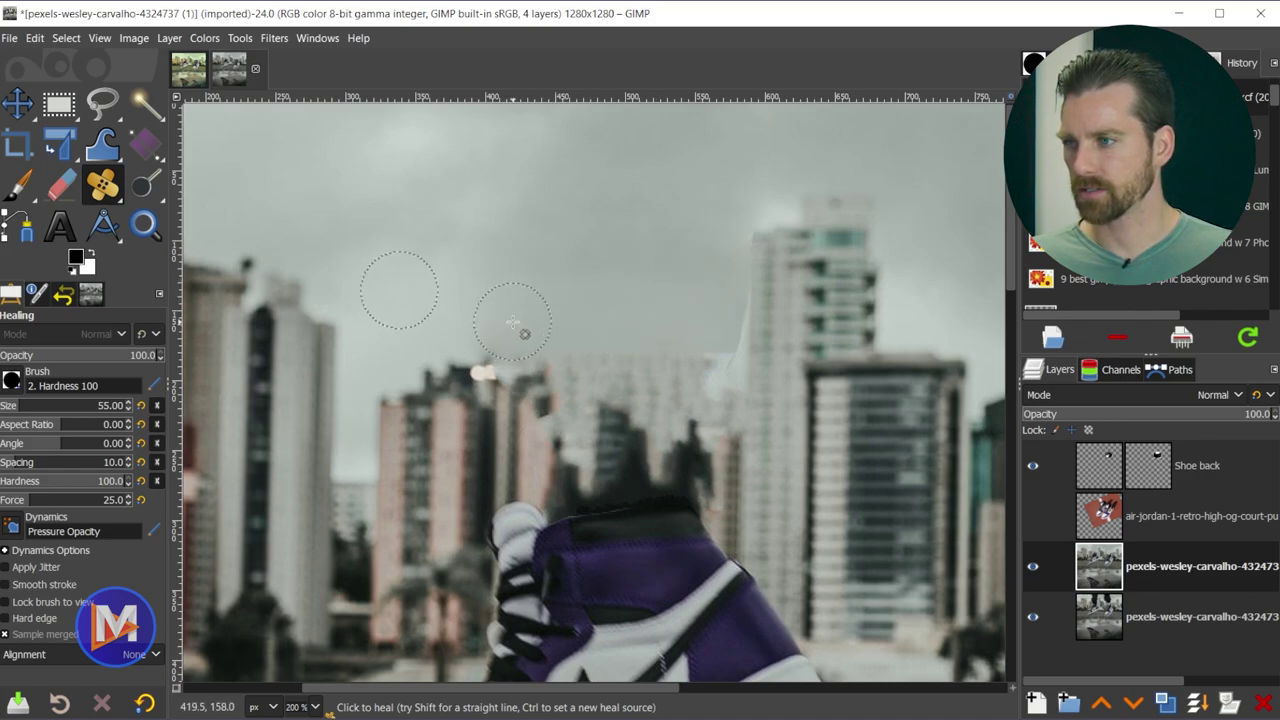
- Heal the uneven sky and leftover edges above the right shoe, sampling clean sky on both sides of the patch
{"action": "key", "text": "1"}
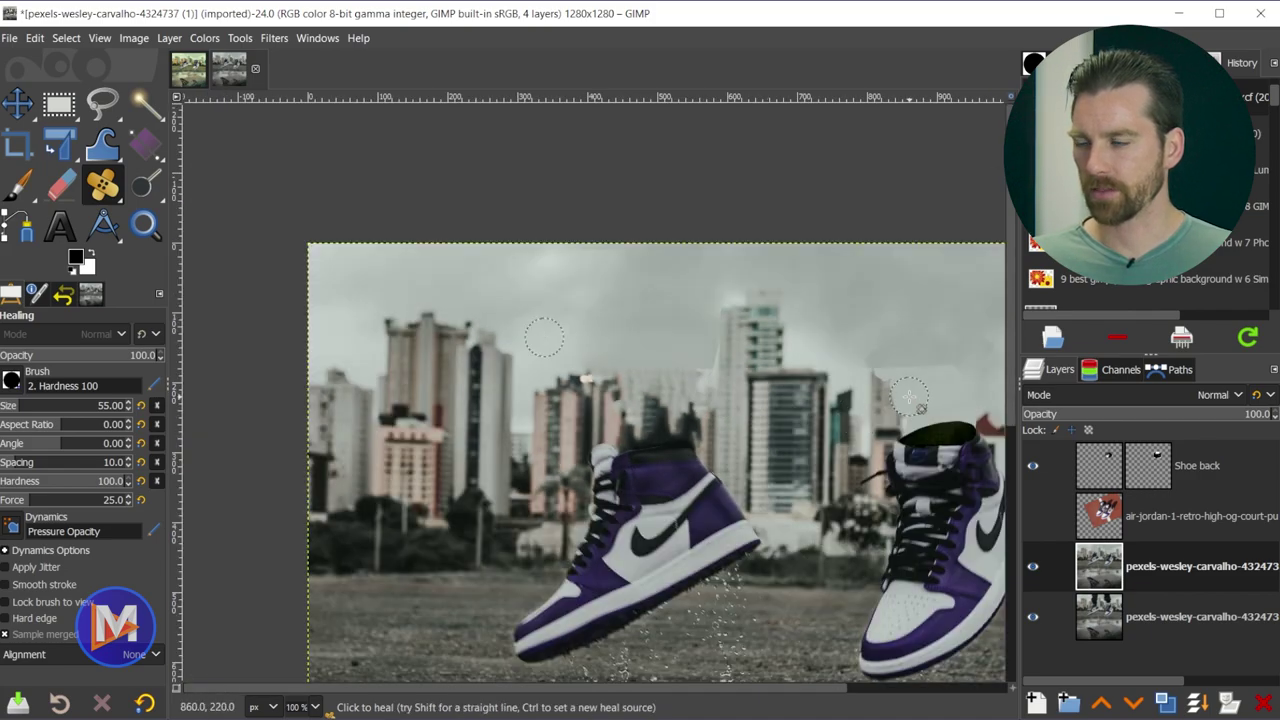
{"action": "scroll", "coordinate": [908, 398], "scroll_direction": "right", "scroll_amount": 6}
{"action": "scroll", "coordinate": [908, 398], "scroll_direction": "down", "scroll_amount": 2}
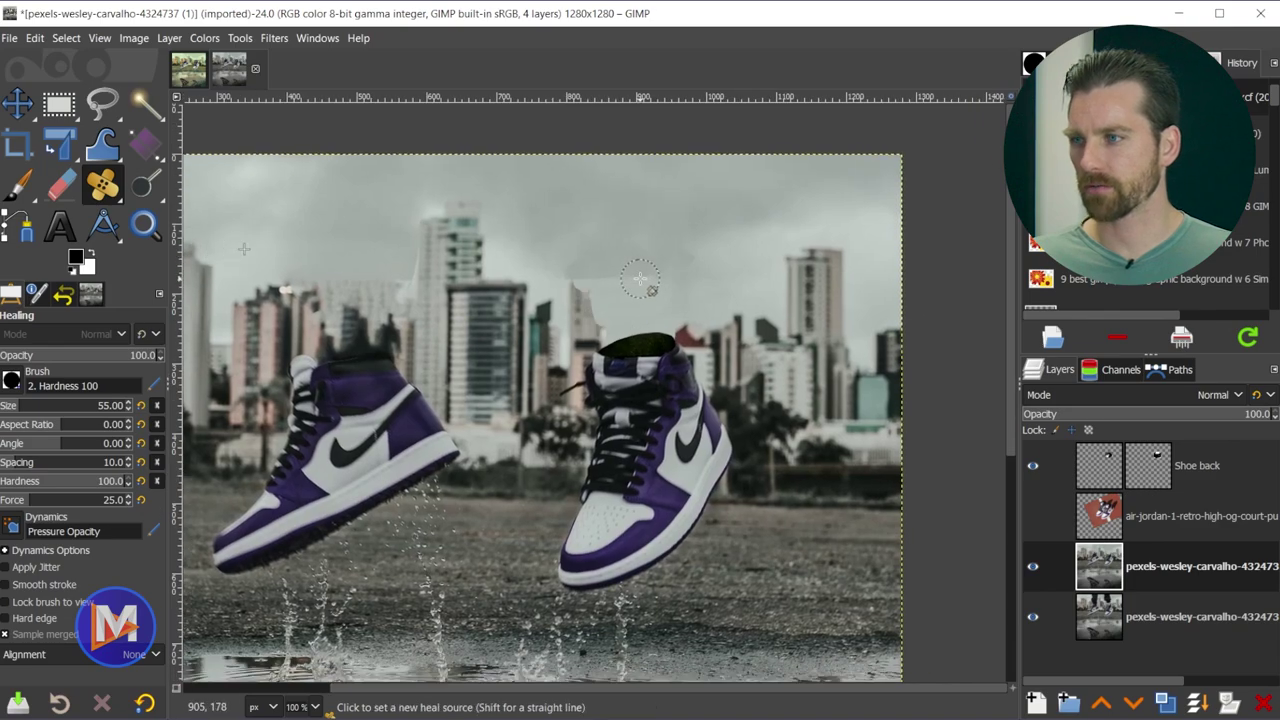
{"action": "key", "text": "2"}
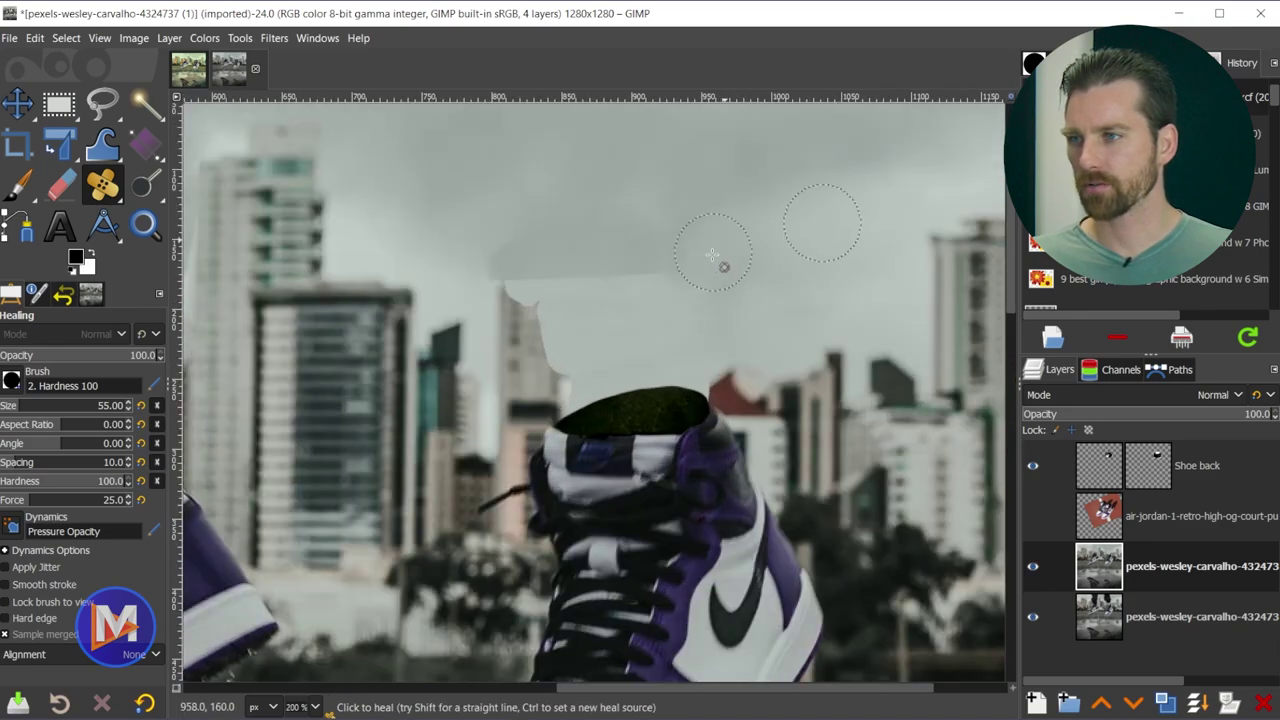
{"action": "scroll", "coordinate": [820, 240], "scroll_direction": "up", "scroll_amount": 2}
{"action": "left_click", "coordinate": [762, 222], "text": "ctrl"}
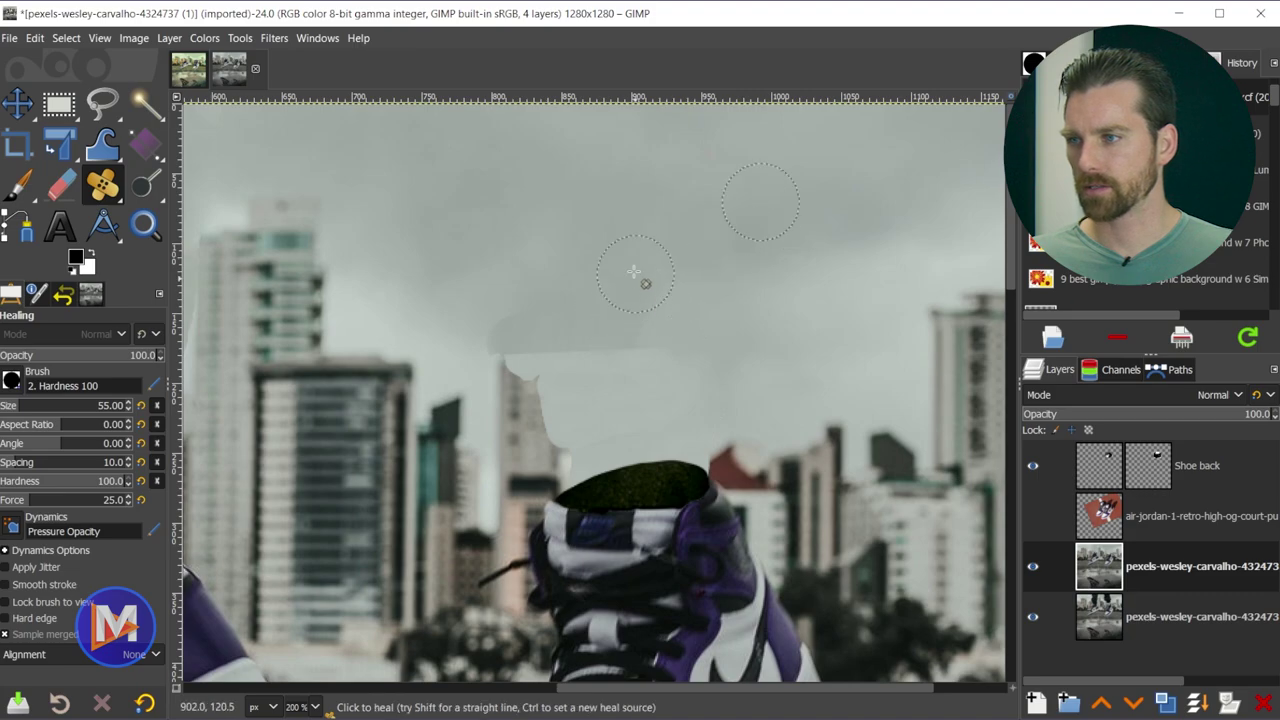
{"action": "left_click", "coordinate": [771, 358], "text": "ctrl"}
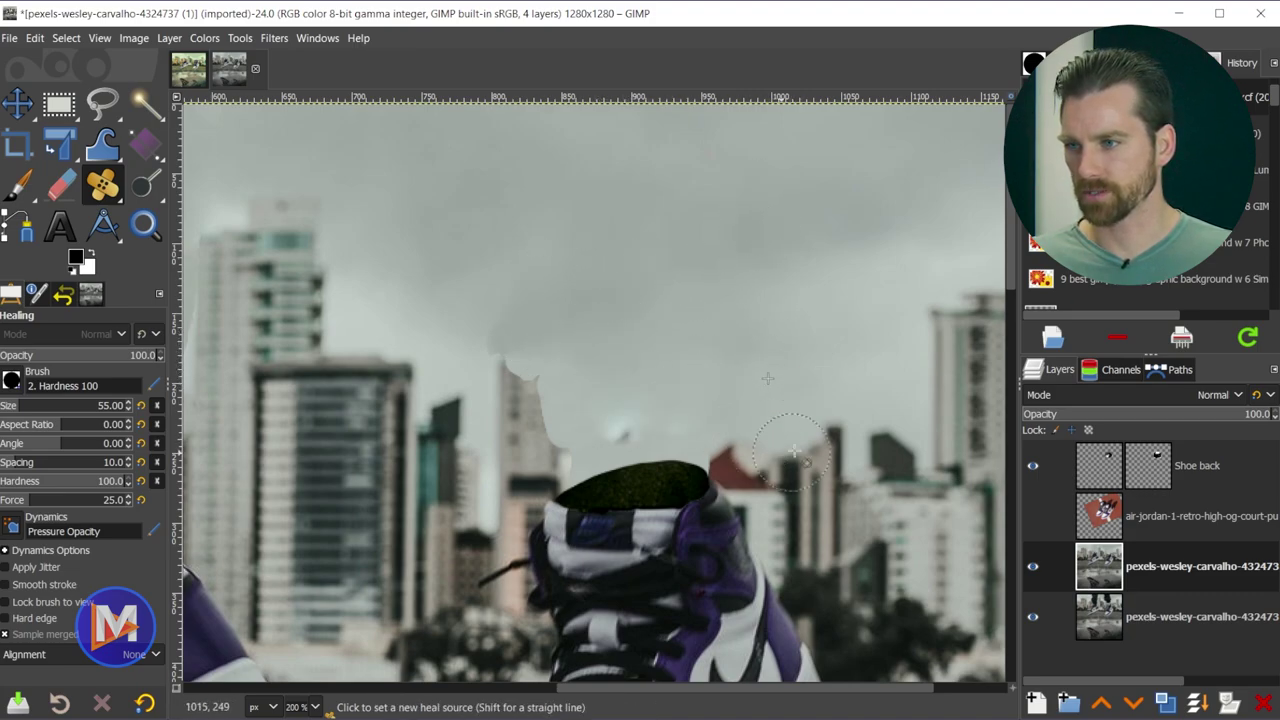
{"action": "left_click", "coordinate": [446, 262], "text": "ctrl"}
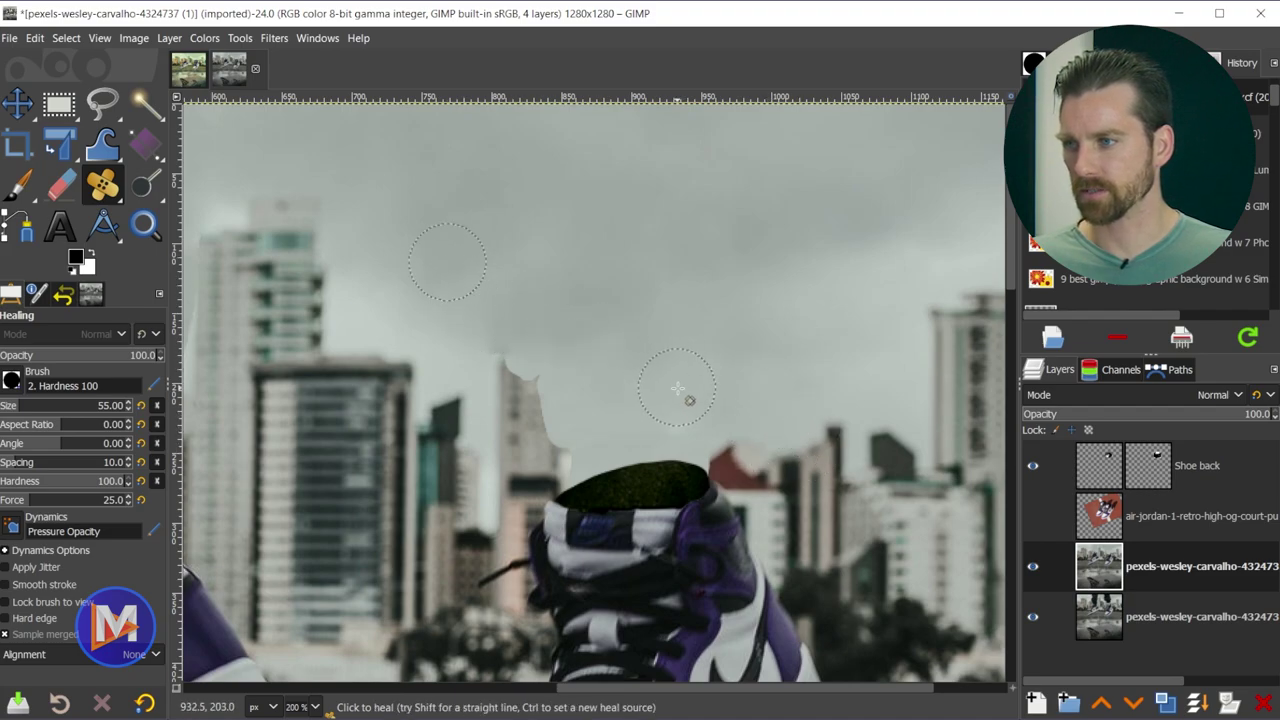
{"action": "key", "text": "1"}
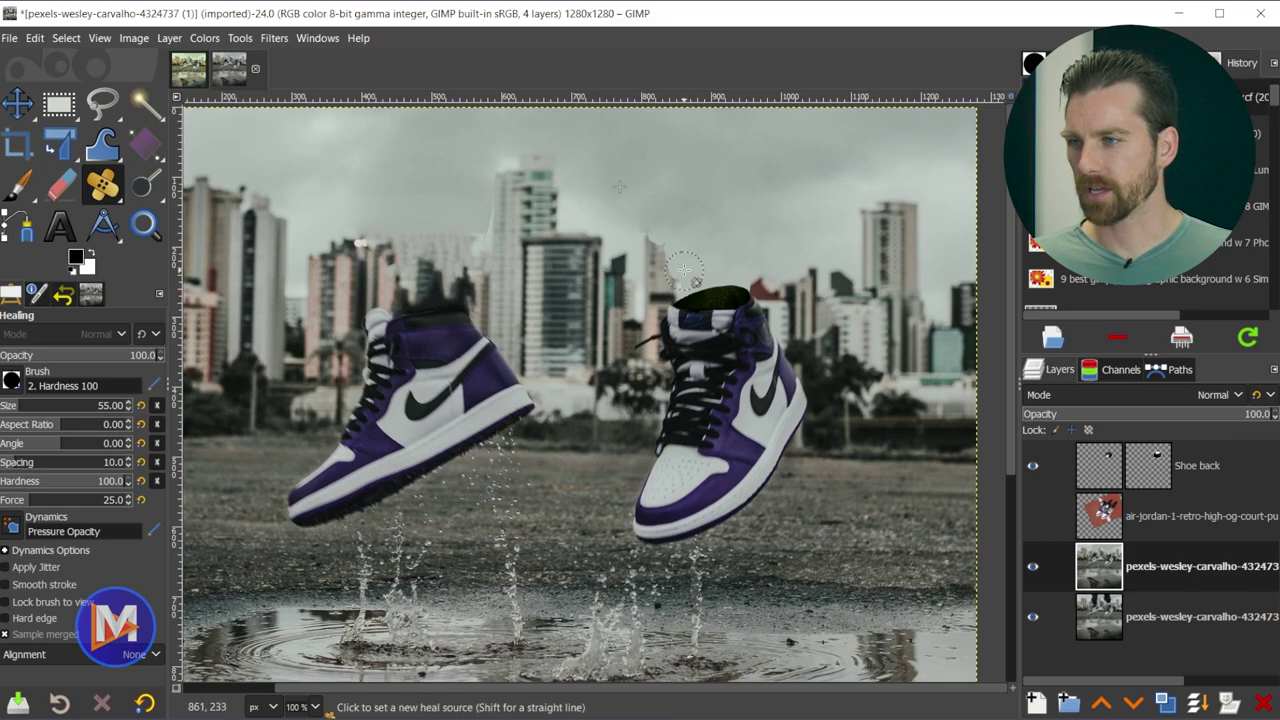
- Outline the cut-off tower beside the right shoe's collar with Free Select, from above its dark roof block to its ragged top
{"action": "key", "text": "2"}
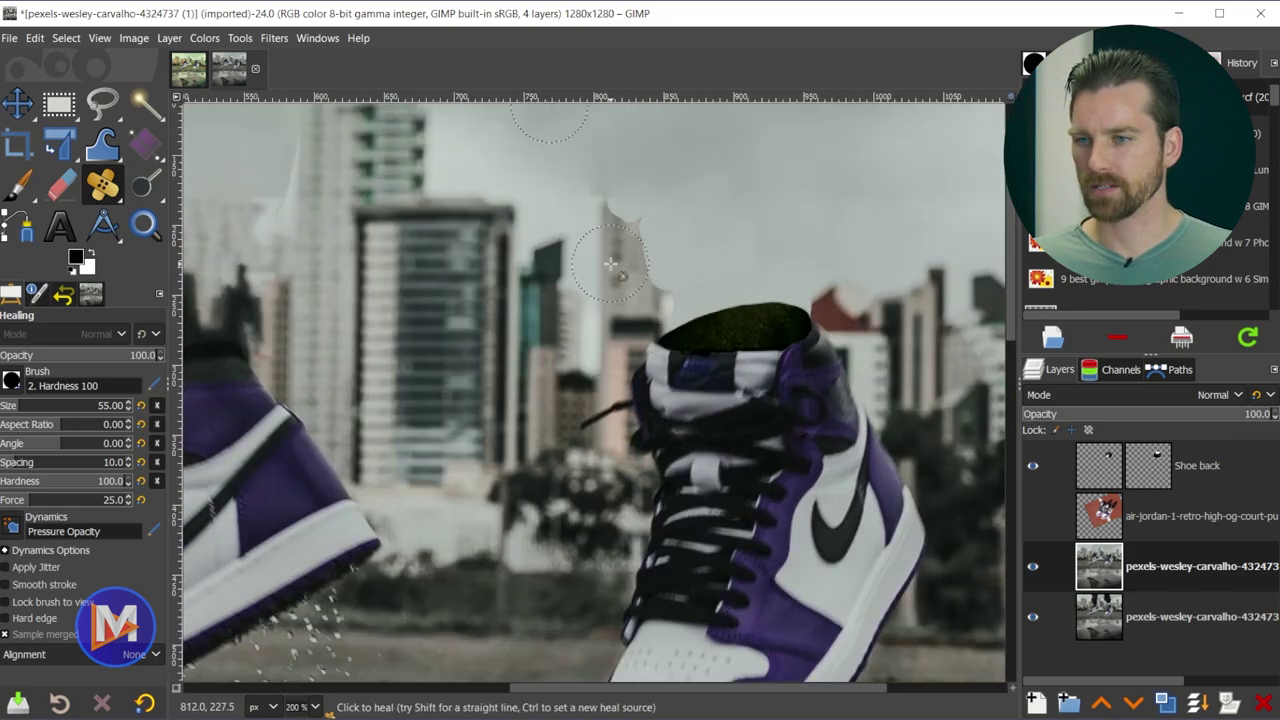
{"action": "left_click", "coordinate": [101, 103]}
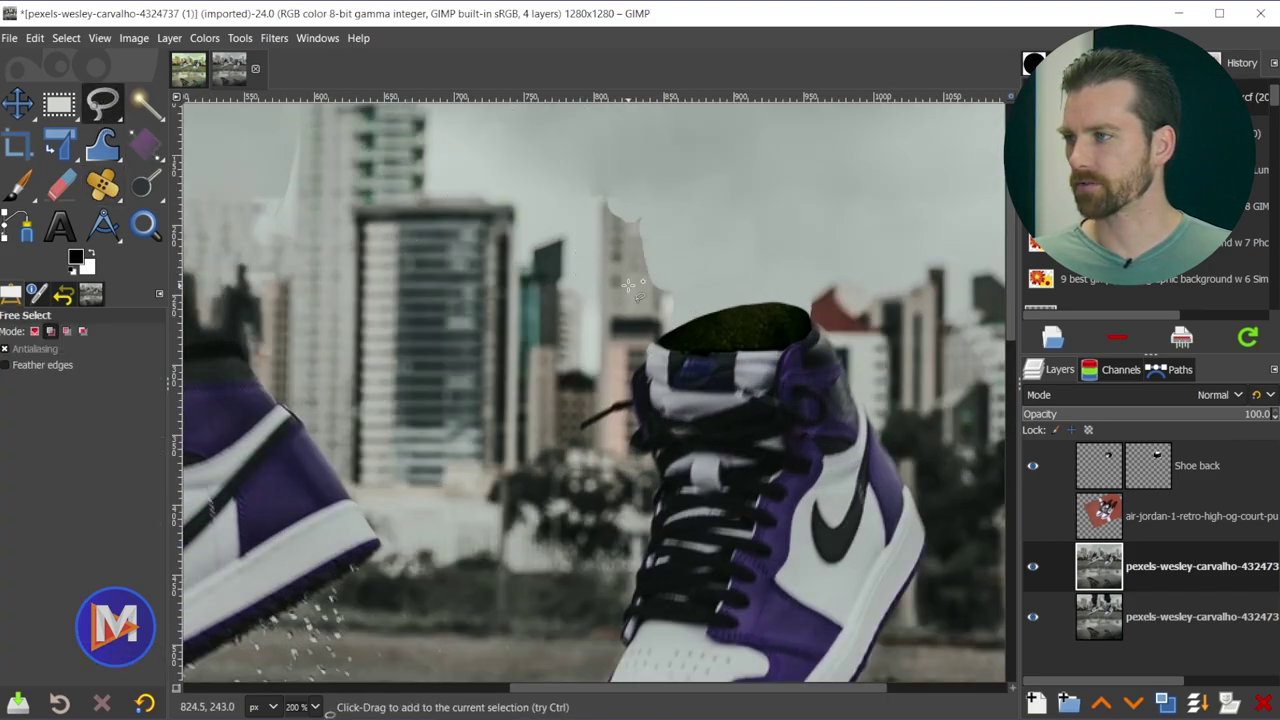
{"action": "scroll", "coordinate": [617, 365], "scroll_direction": "up", "scroll_amount": 3}
{"action": "scroll", "coordinate": [578, 392], "scroll_direction": "up", "scroll_amount": 1}
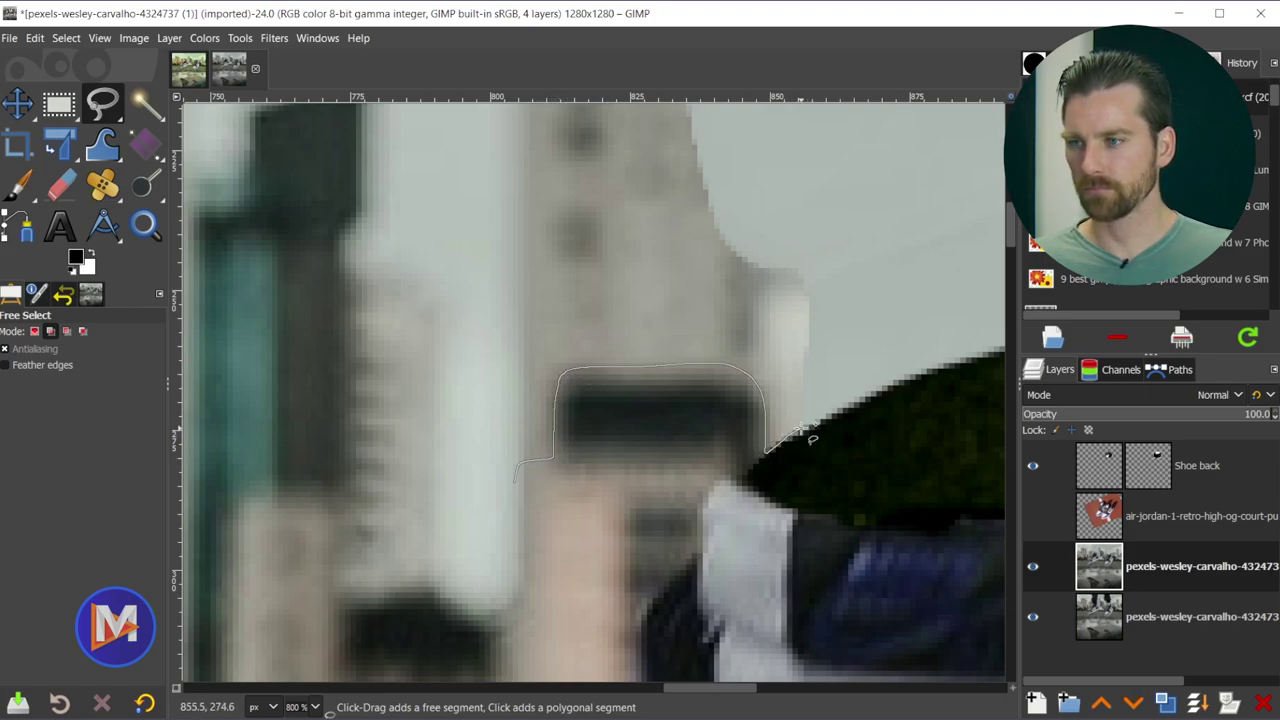
{"action": "scroll", "coordinate": [812, 438], "scroll_direction": "down", "scroll_amount": 2}
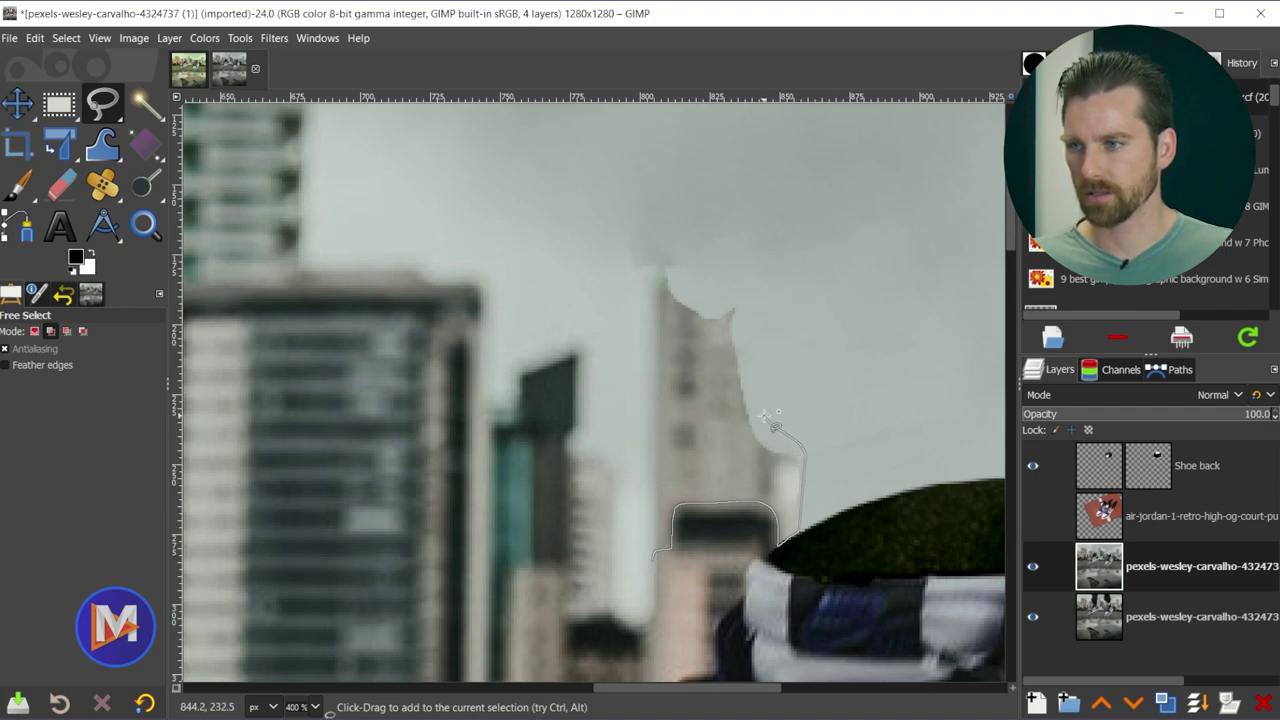
{"action": "left_click", "coordinate": [643, 255]}
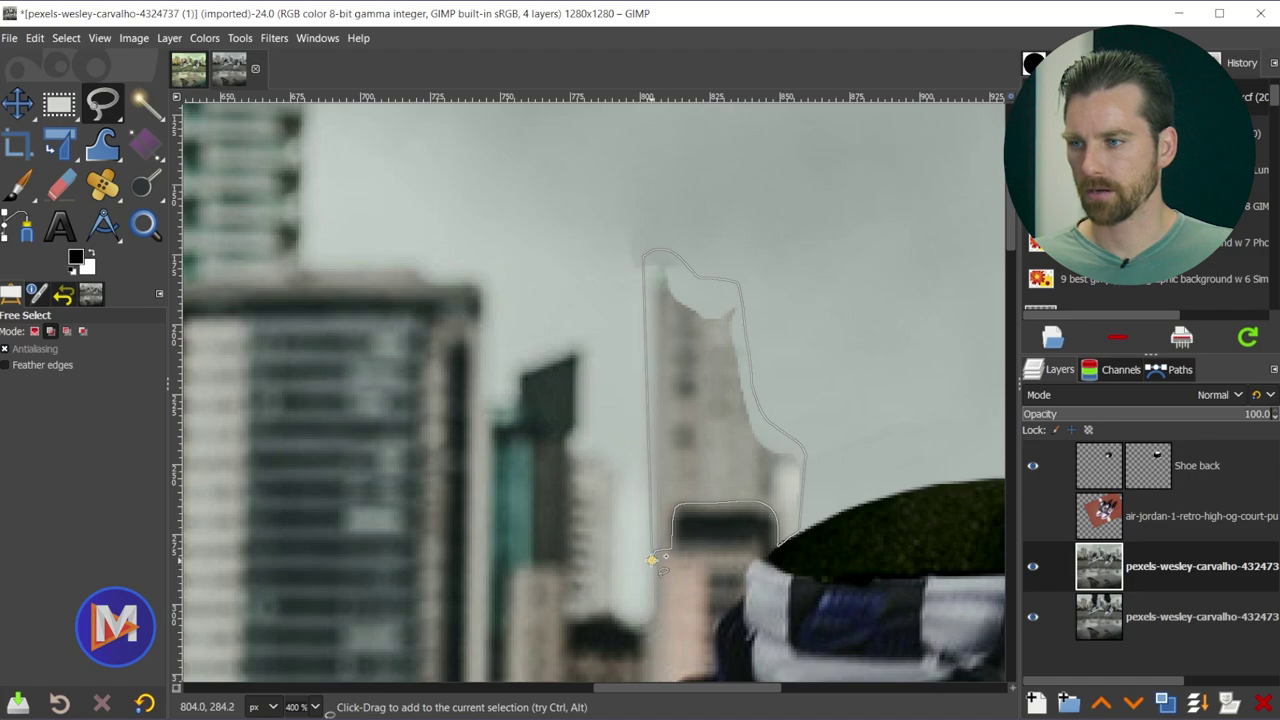
{"action": "left_click", "coordinate": [652, 560]}
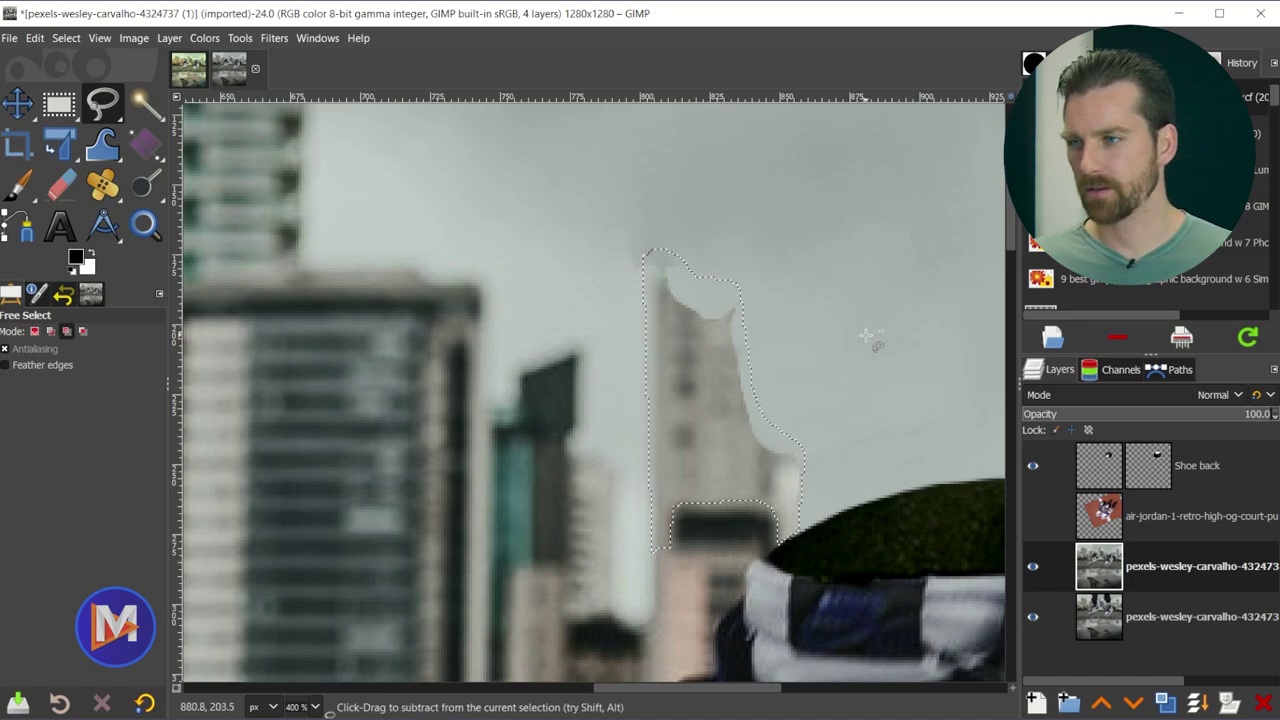
- Clone clean sky from beside the outlined area over the cut-off tower near the right shoe's collar, then clear the selection
{"action": "scroll", "coordinate": [885, 342], "scroll_direction": "down", "scroll_amount": 3, "text": "ctrl"}
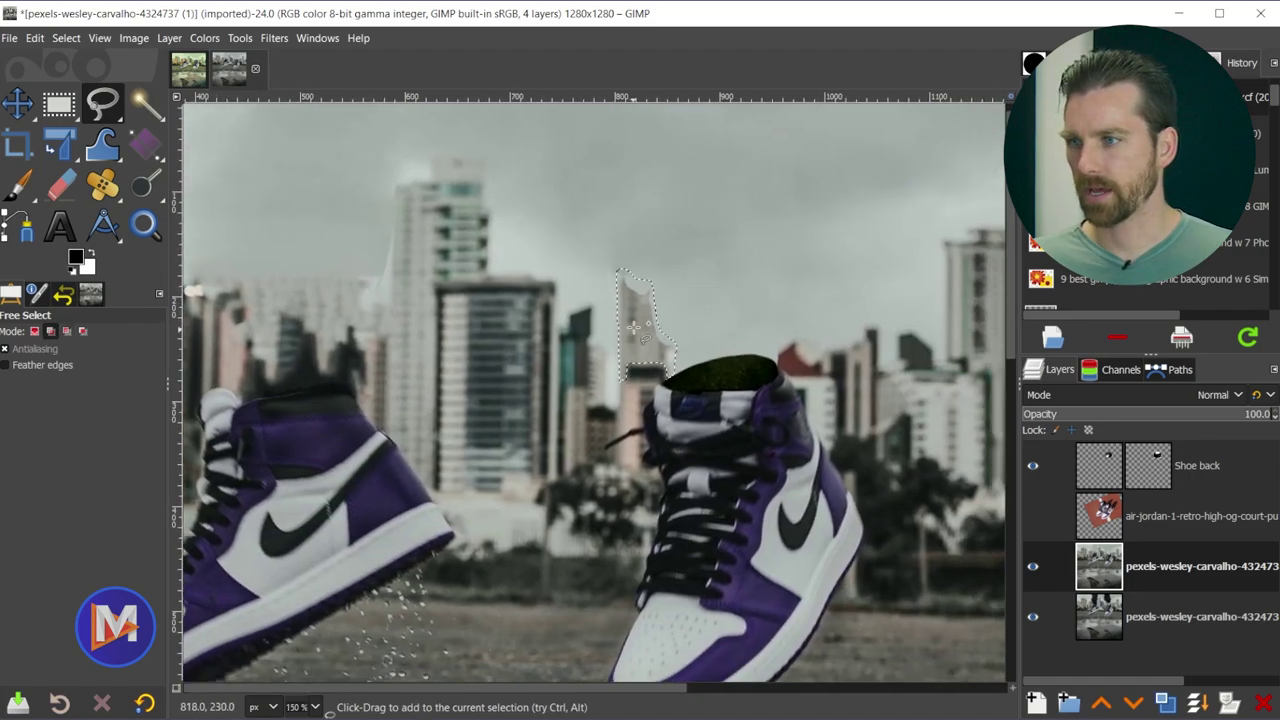
{"action": "key", "text": "c"}
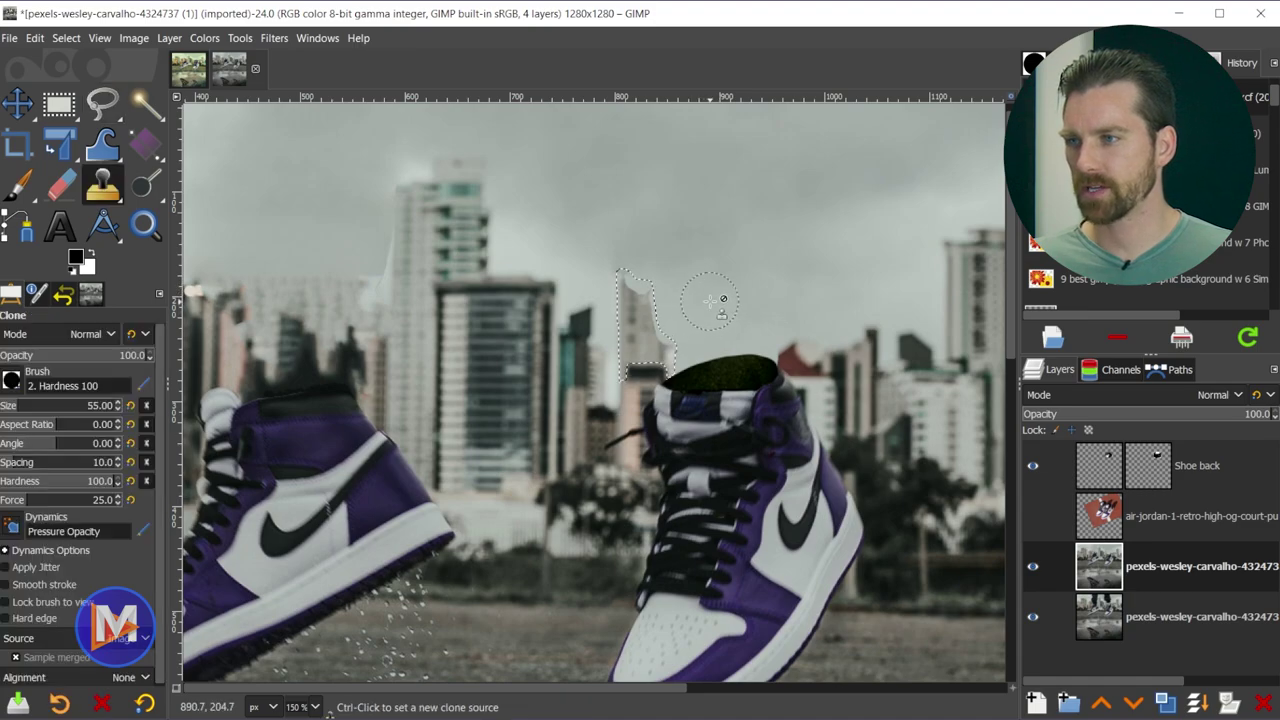
{"action": "scroll", "coordinate": [706, 292], "scroll_direction": "up", "scroll_amount": 1, "text": "ctrl"}
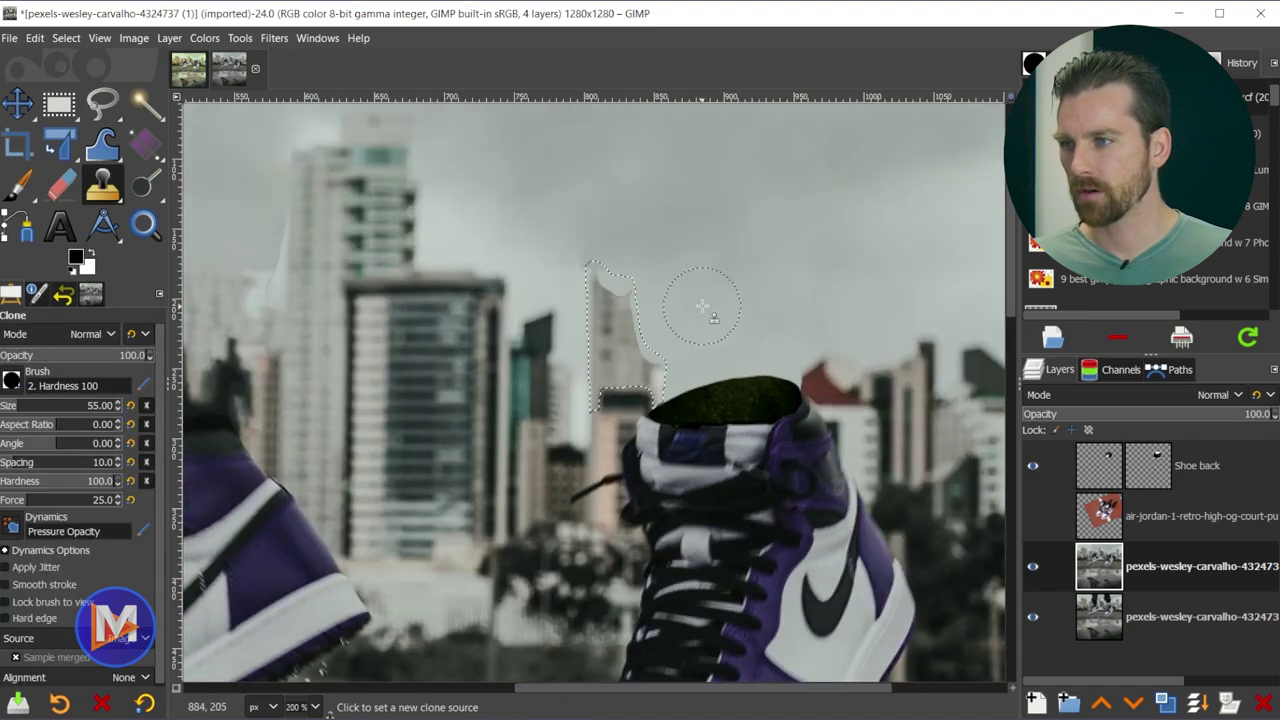
{"action": "left_click", "coordinate": [722, 294], "text": "ctrl"}
{"action": "mouse_move", "coordinate": [611, 280]}
{"action": "left_mouse_down"}
{"action": "mouse_move", "coordinate": [600, 360]}
{"action": "mouse_move", "coordinate": [650, 378]}
{"action": "mouse_move", "coordinate": [640, 396]}
{"action": "mouse_move", "coordinate": [605, 390]}
{"action": "mouse_move", "coordinate": [651, 371]}
{"action": "mouse_move", "coordinate": [620, 280]}
{"action": "left_mouse_up"}
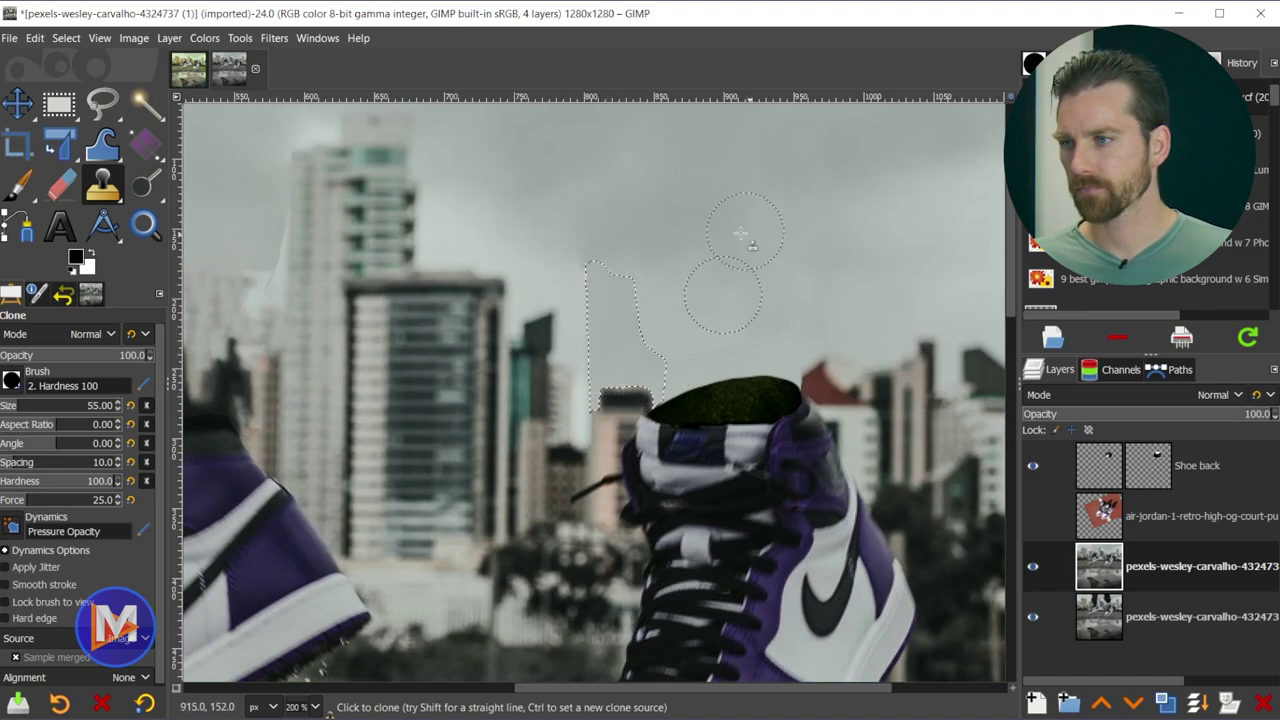
{"action": "key", "text": "ctrl+shift+a"}
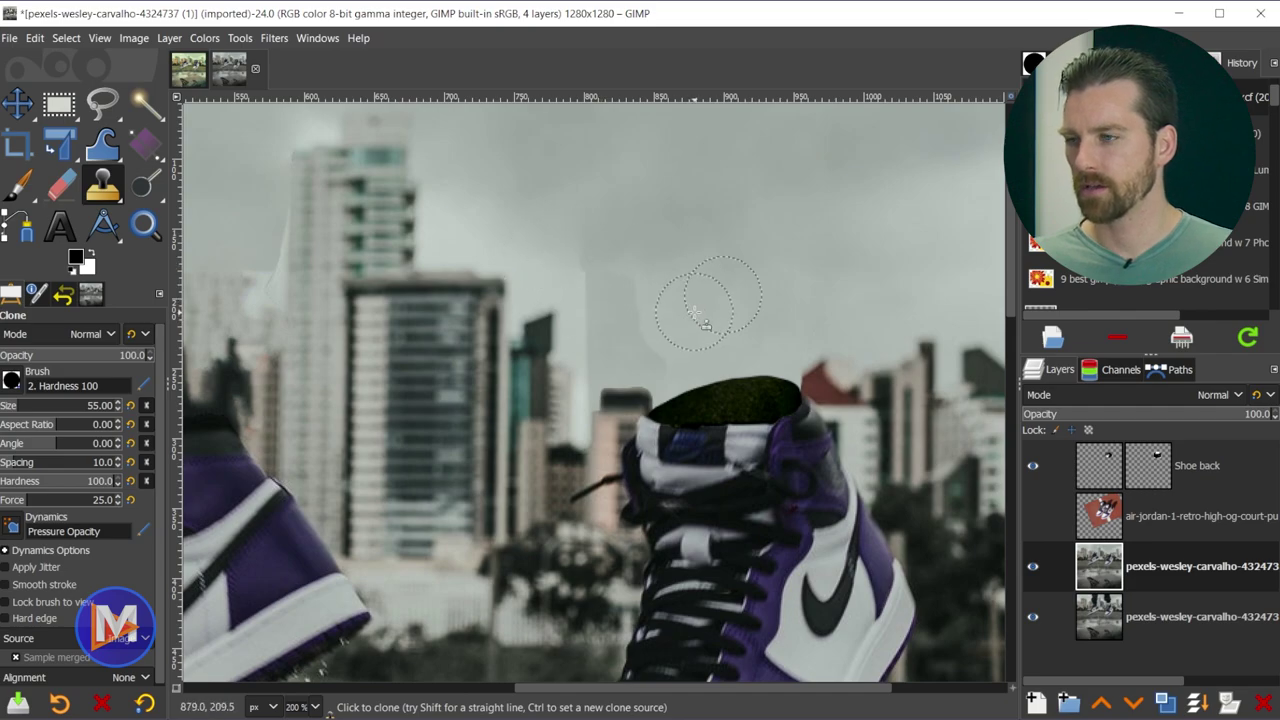
- Heal the leftover tower edges in the sky beside the right shoe's collar and reduce the Healing brush size to 15
{"action": "key", "text": "h"}
{"action": "scroll", "coordinate": [694, 312], "scroll_direction": "up", "scroll_amount": 1}
{"action": "key", "text": "bracketleft"}
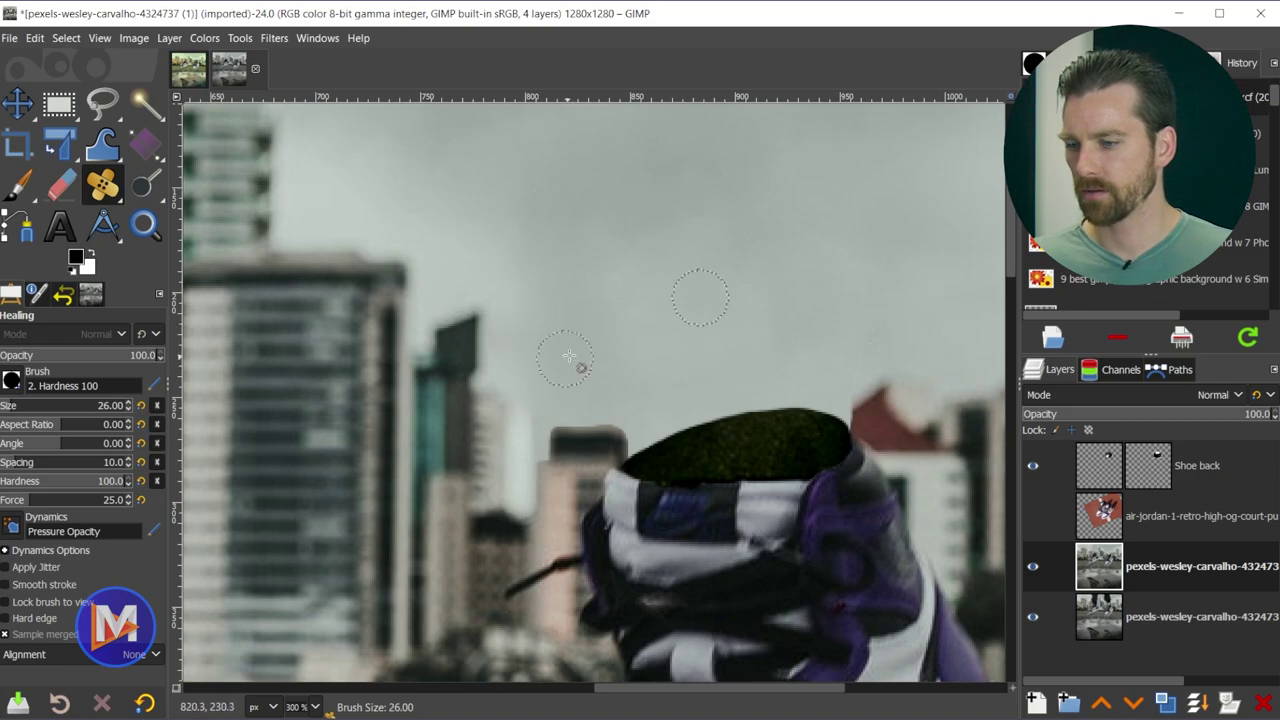
{"action": "key", "text": "bracketleft"}
{"action": "key", "text": "bracketleft"}
{"action": "key", "text": "bracketleft"}
{"action": "key", "text": "bracketleft"}
{"action": "key", "text": "bracketleft"}
{"action": "key", "text": "bracketleft"}
{"action": "key", "text": "bracketleft"}
{"action": "key", "text": "bracketleft"}
{"action": "key", "text": "bracketleft"}
{"action": "key", "text": "bracketleft"}
{"action": "key", "text": "bracketleft"}
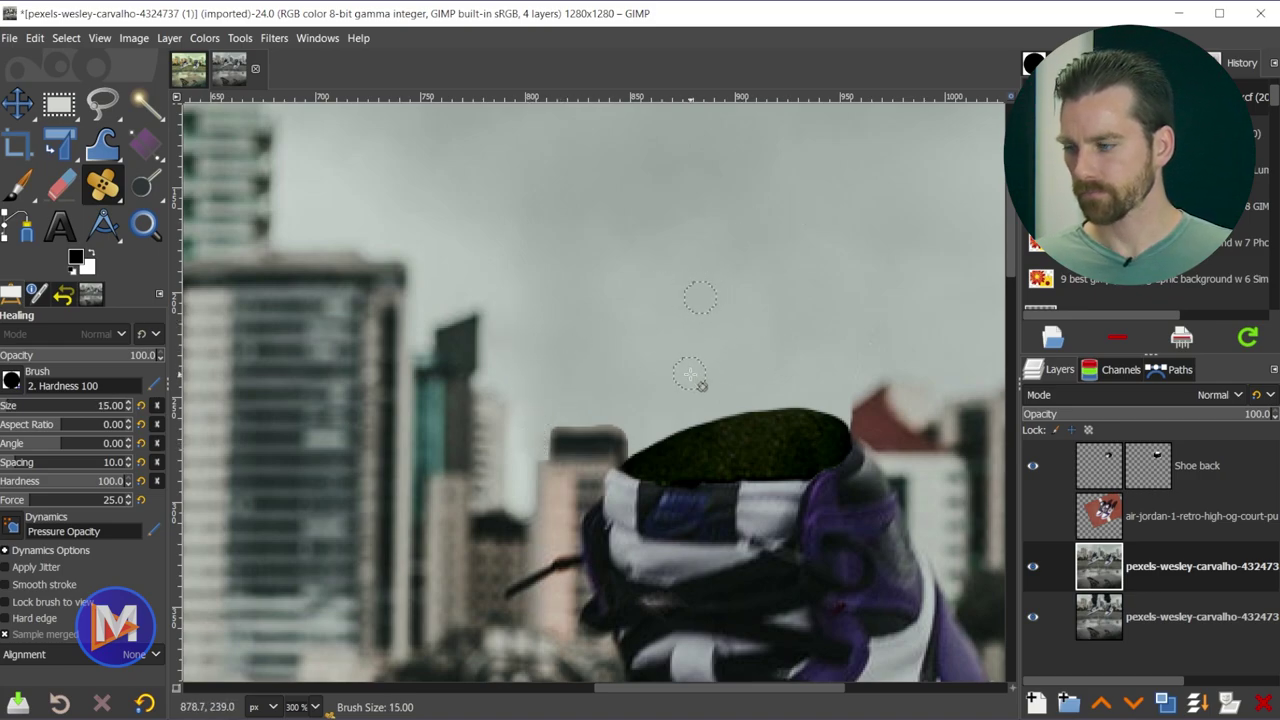
- Convert the saved path named Selection, around the removed leg above the left shoe, into a selection and hide the path
{"action": "scroll", "coordinate": [690, 374], "scroll_direction": "down", "scroll_amount": 4}
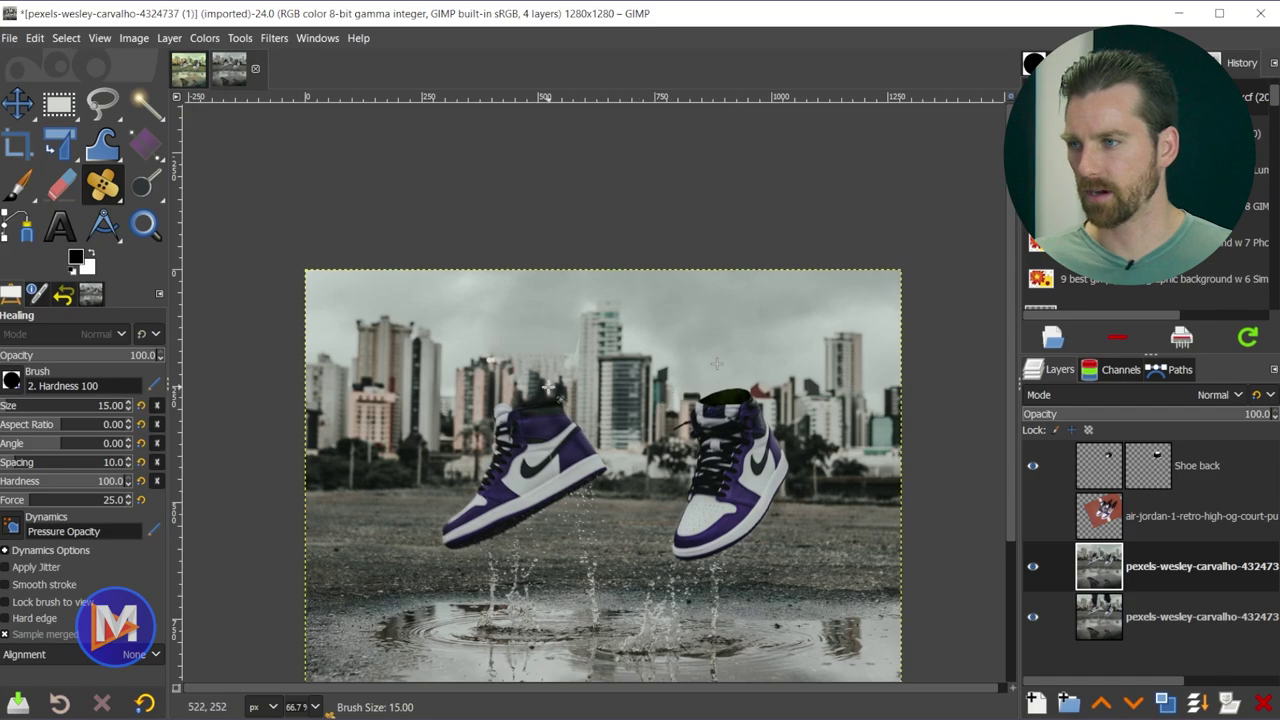
{"action": "scroll", "coordinate": [550, 390], "scroll_direction": "up", "scroll_amount": 3}
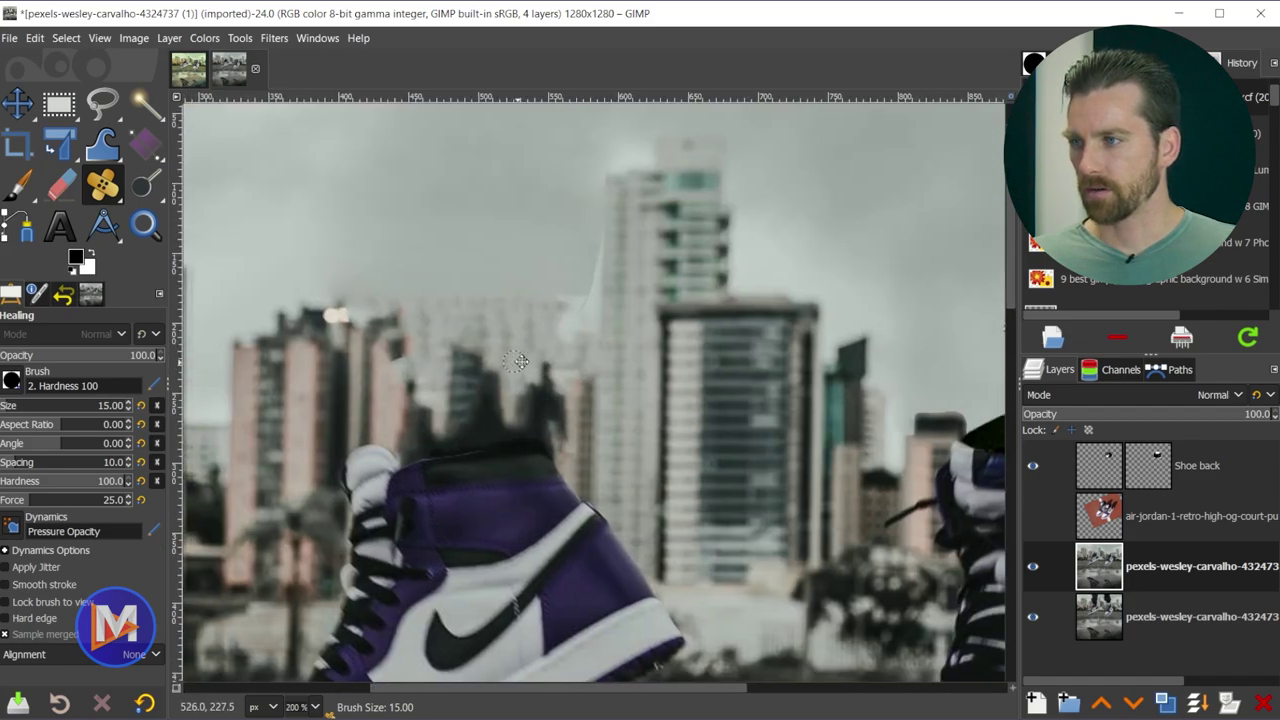
{"action": "scroll", "coordinate": [580, 350], "scroll_direction": "left", "scroll_amount": 3}
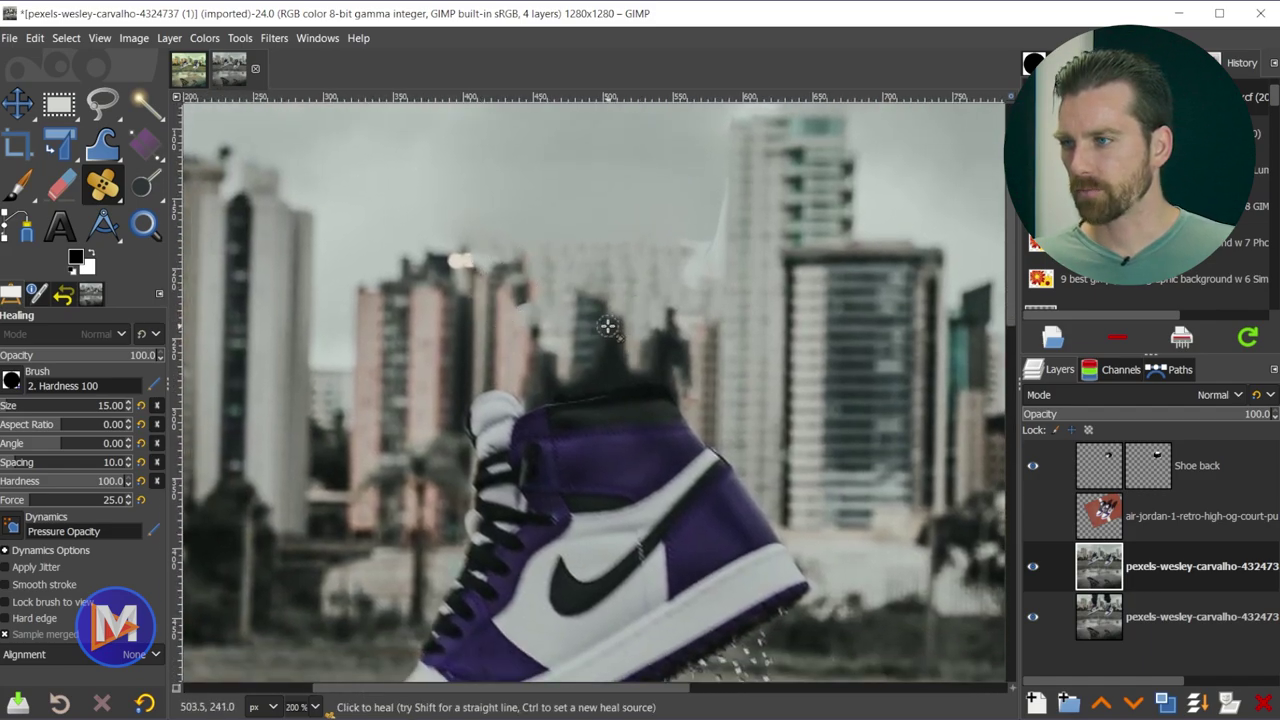
{"action": "key", "text": "ctrl"}
{"action": "scroll", "coordinate": [590, 280], "scroll_direction": "down", "scroll_amount": 3}
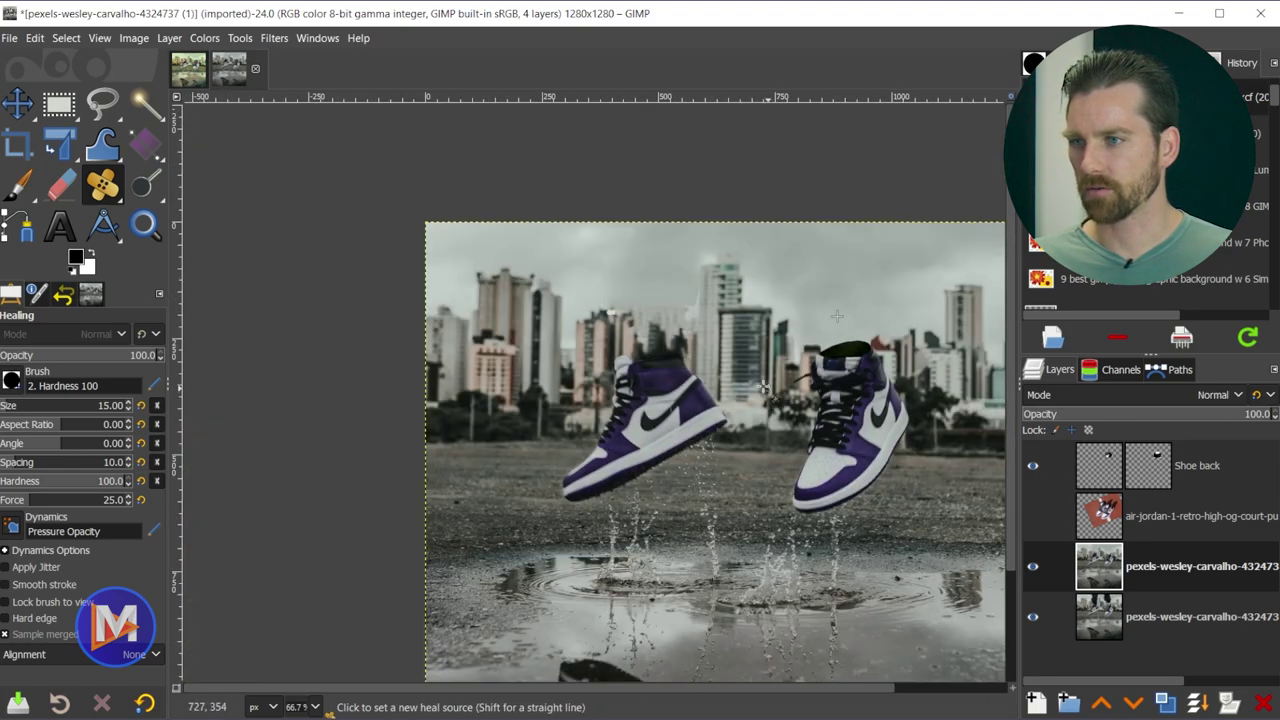
{"action": "scroll", "coordinate": [695, 352], "scroll_direction": "up", "scroll_amount": 4}
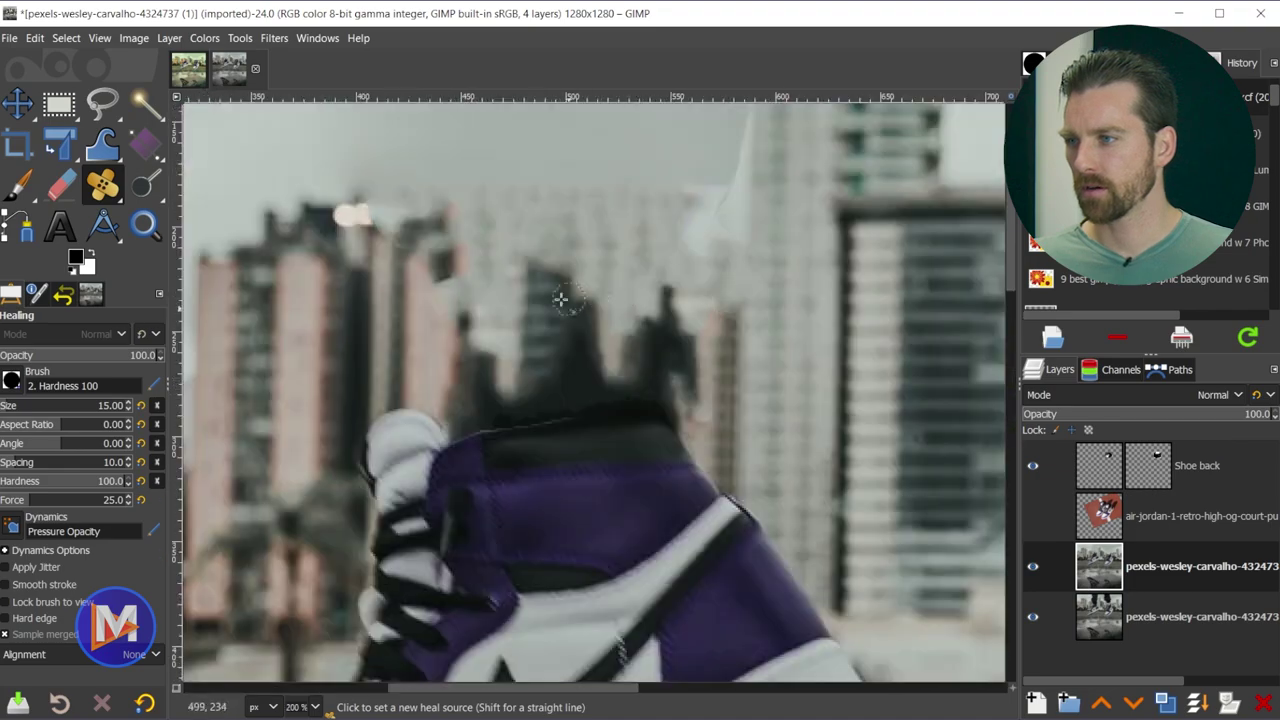
{"action": "scroll", "coordinate": [695, 352], "scroll_direction": "left", "scroll_amount": 2}
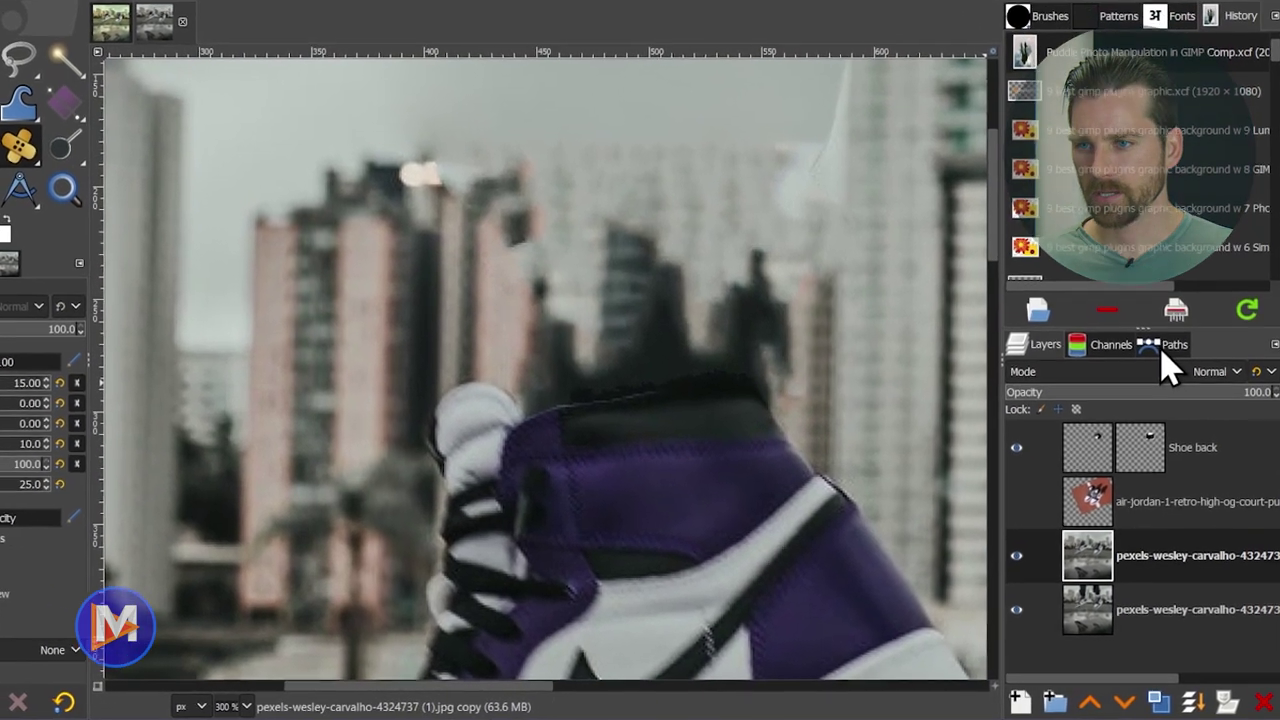
{"action": "left_click", "coordinate": [1178, 369]}
{"action": "left_click", "coordinate": [1033, 442]}
{"action": "left_click", "coordinate": [988, 389]}
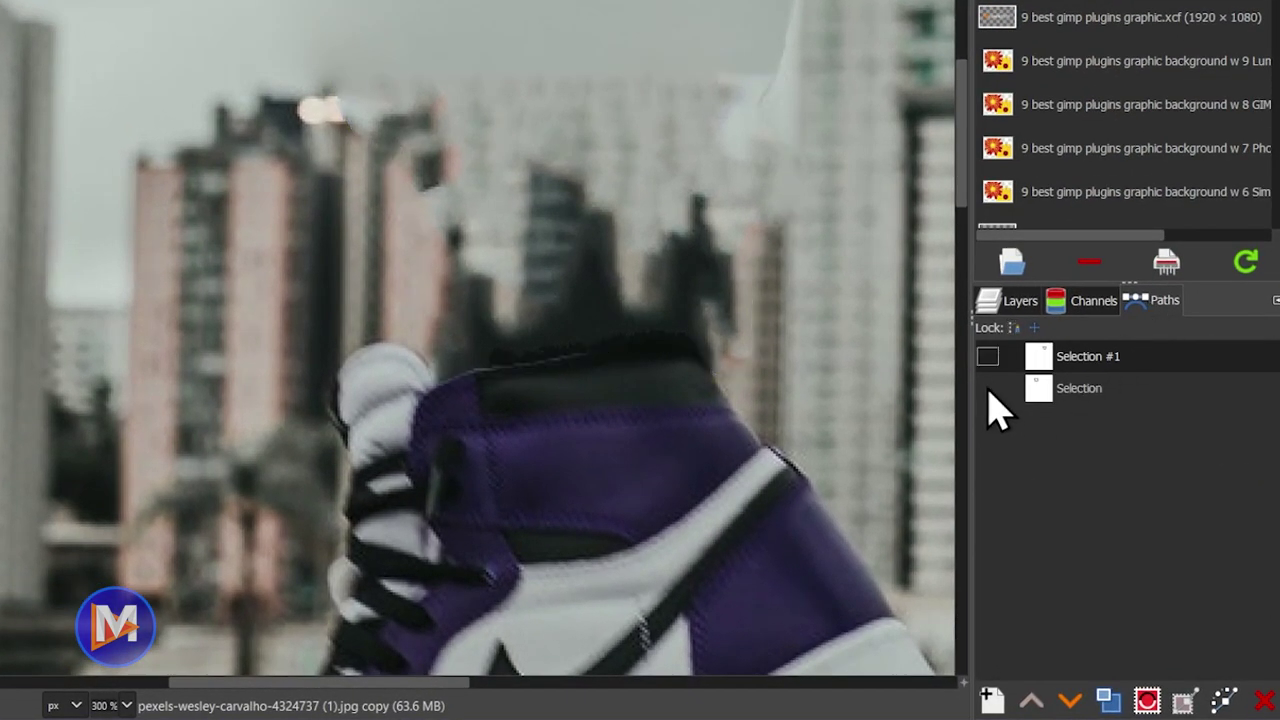
{"action": "left_click", "coordinate": [1043, 398]}
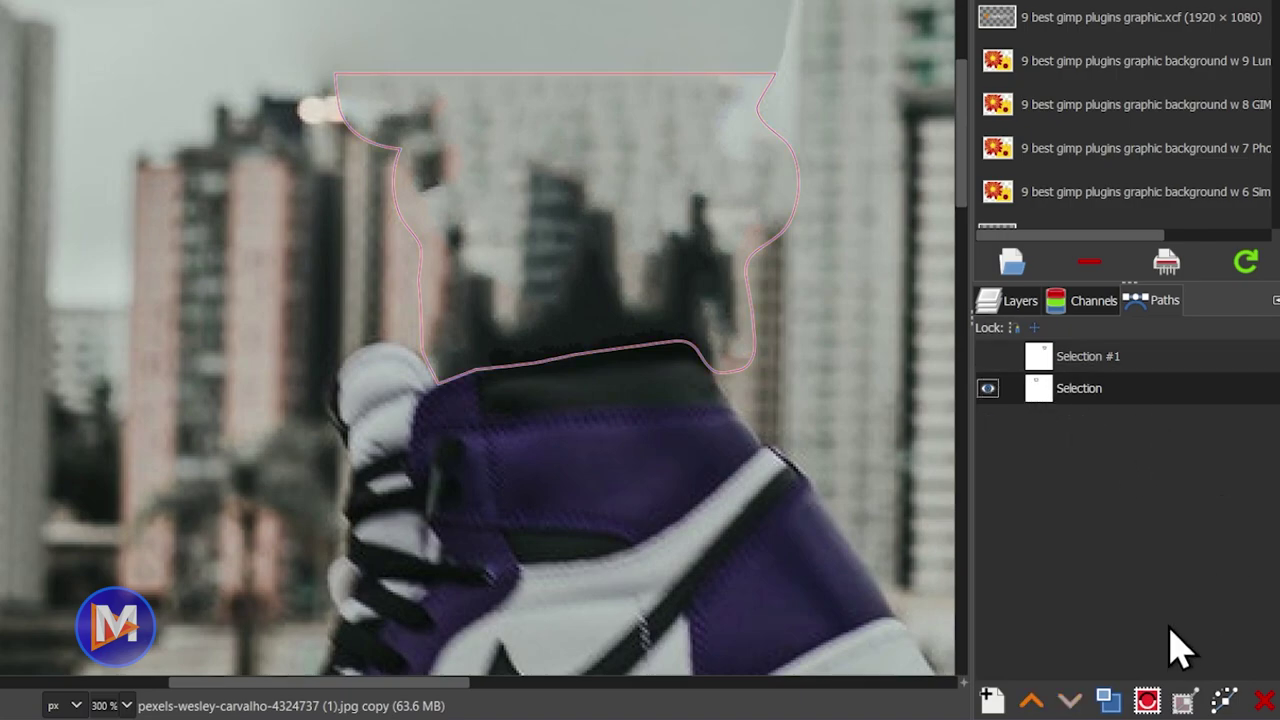
{"action": "left_click", "coordinate": [1147, 702]}
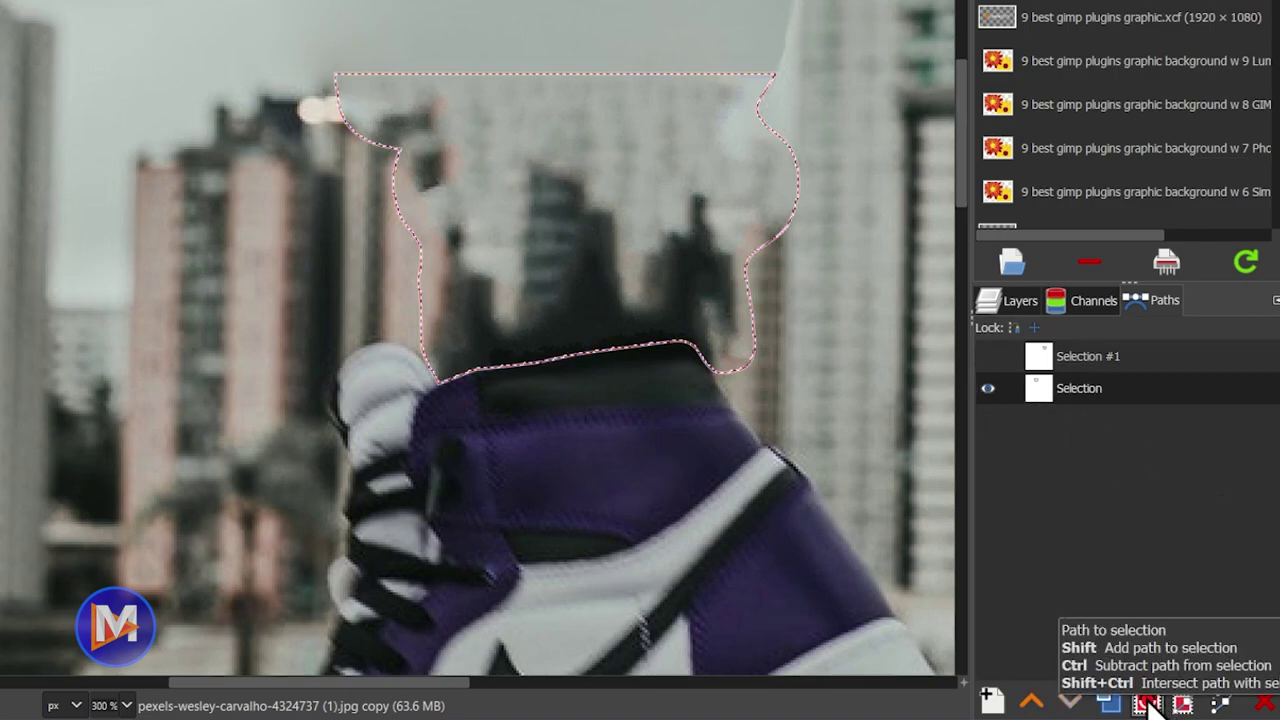
{"action": "left_click", "coordinate": [988, 389]}
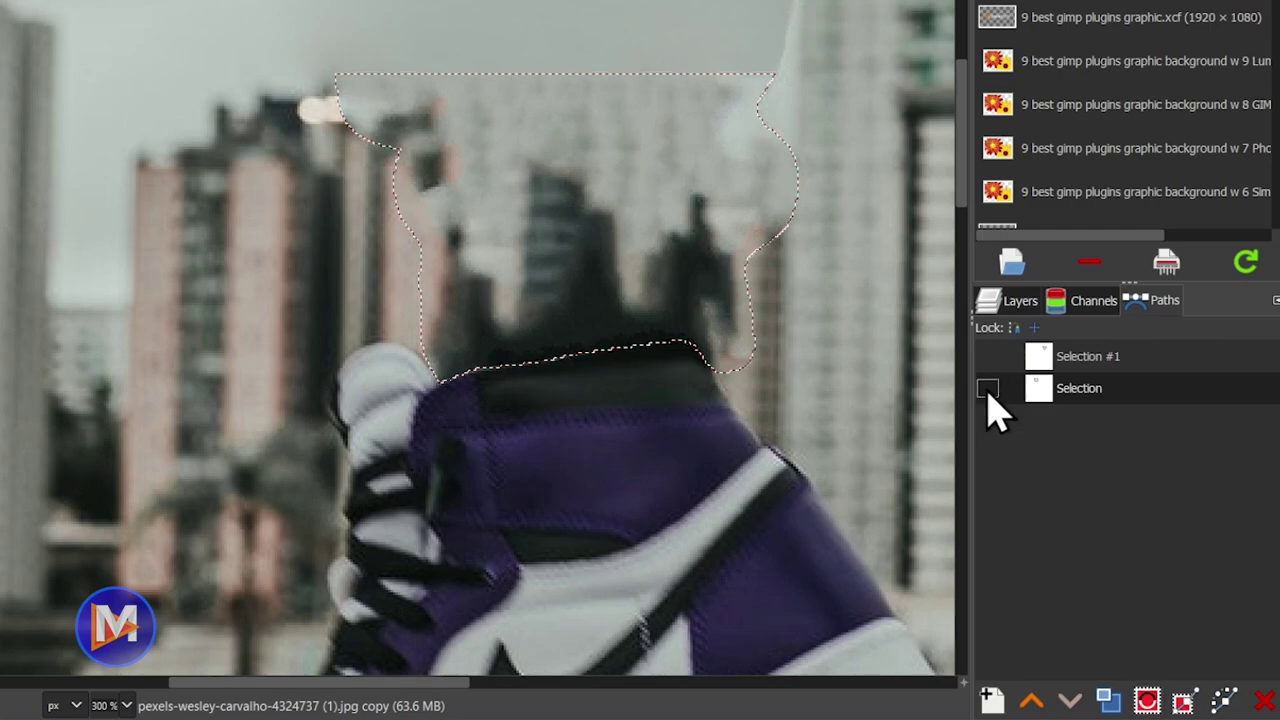
- Duplicate the original photo layer and move the copy above the retouched photo layer
{"action": "left_click", "coordinate": [1012, 302]}
{"action": "left_click", "coordinate": [1075, 600]}
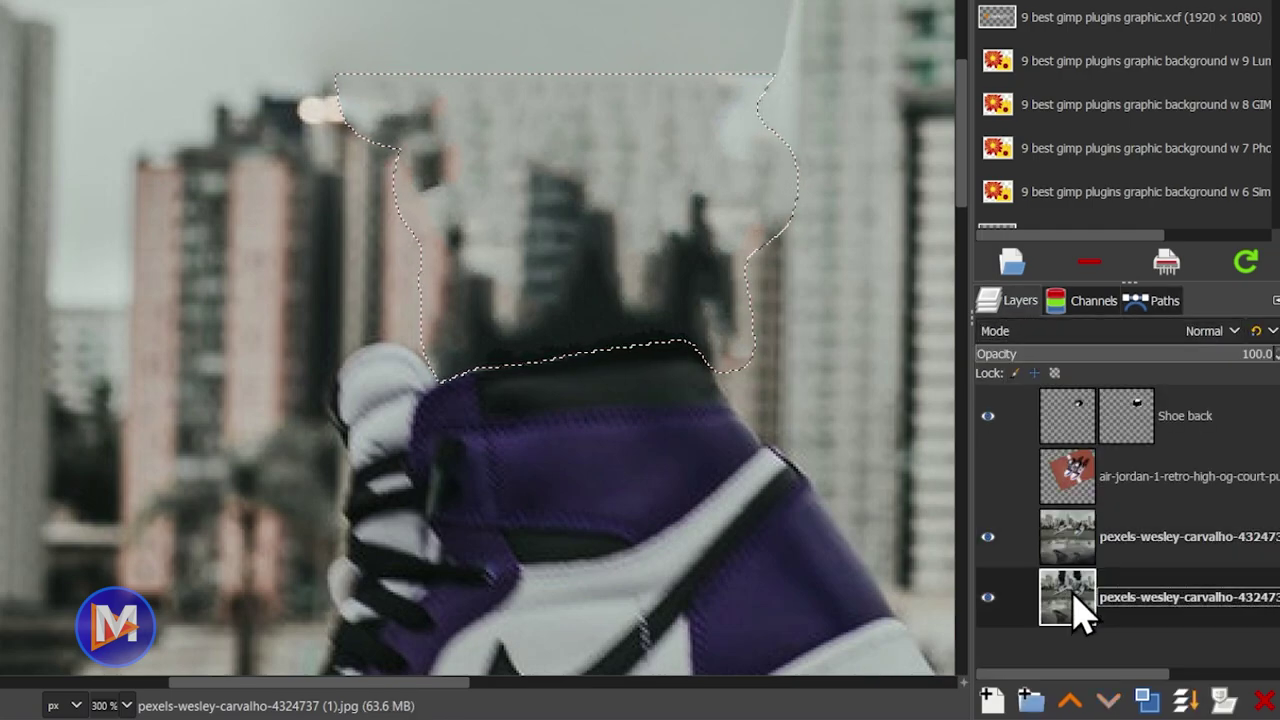
{"action": "left_click", "coordinate": [1147, 700]}
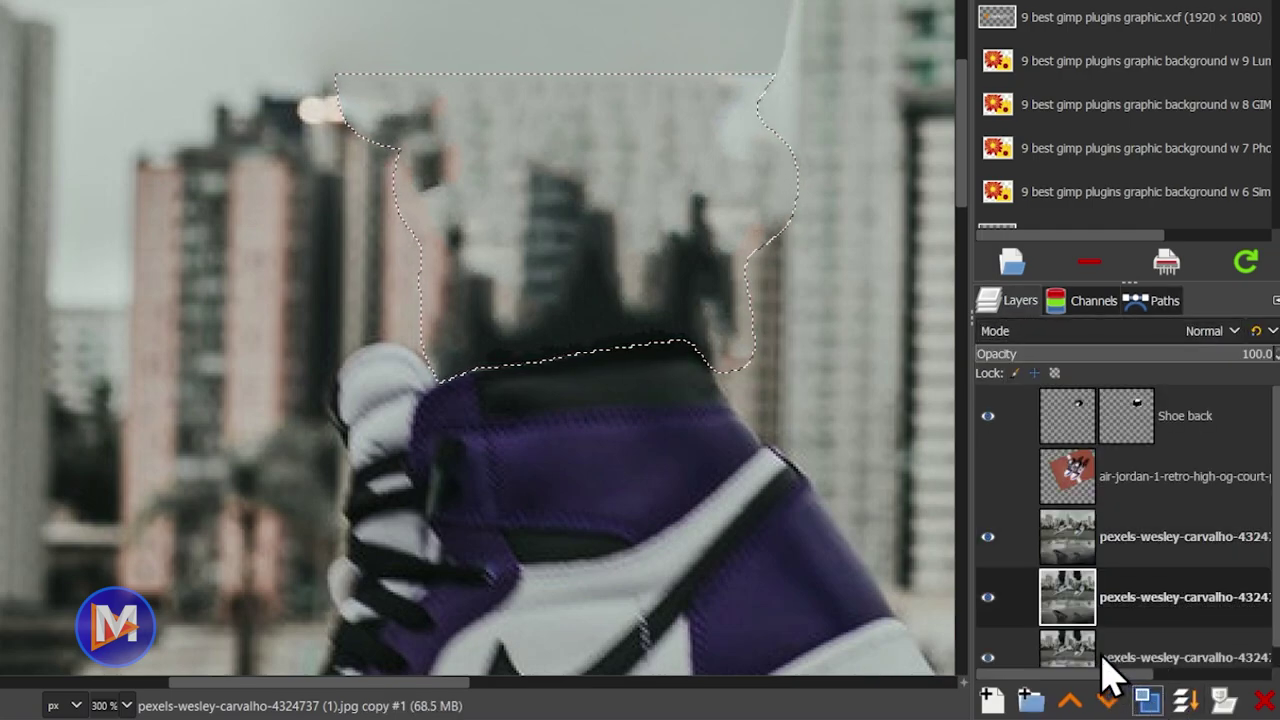
{"action": "left_click_drag", "start_coordinate": [1074, 576], "coordinate": [1068, 528]}
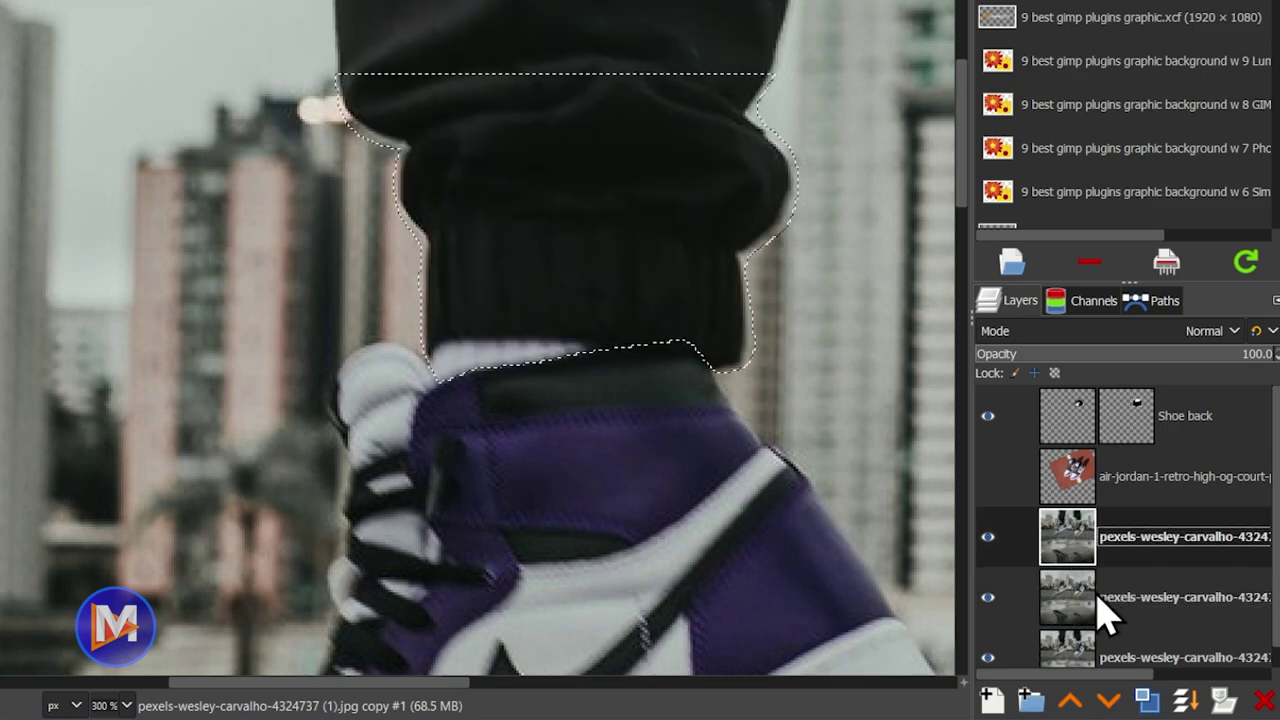
- Rename the retouched photo layer as Photo Manipulation
{"action": "left_click", "coordinate": [1062, 603]}
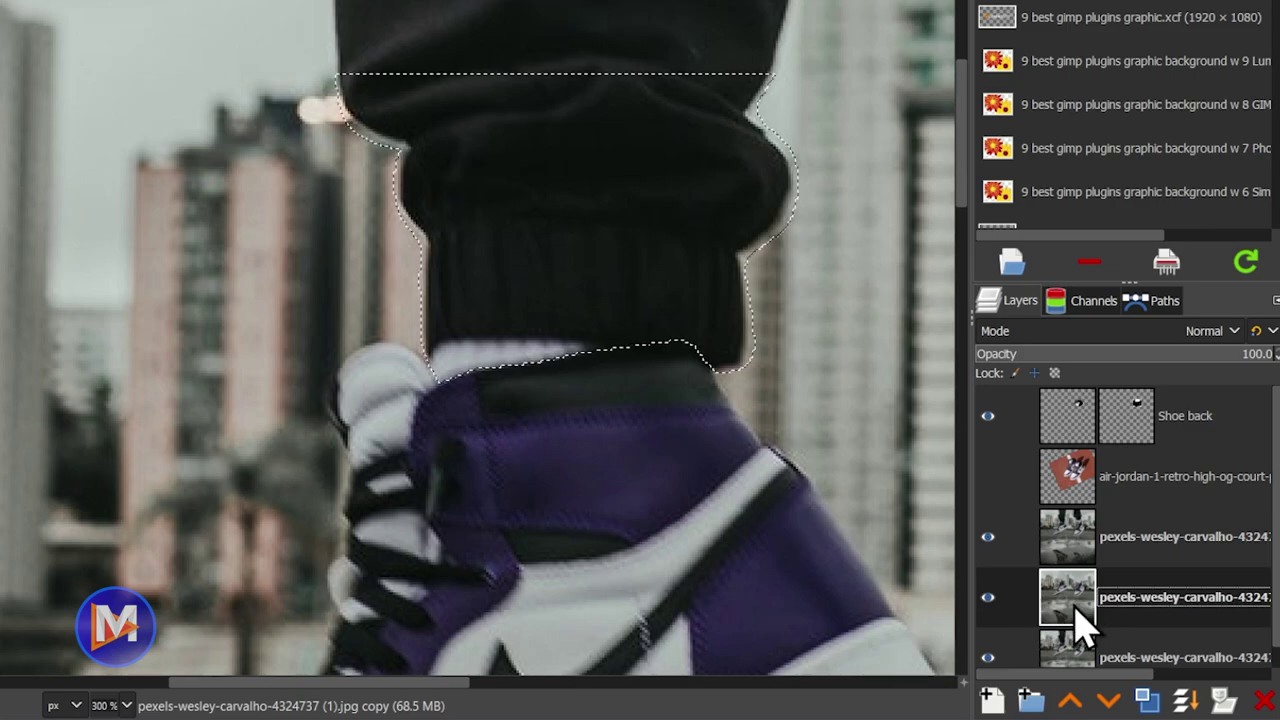
{"action": "double_click", "coordinate": [1110, 597]}
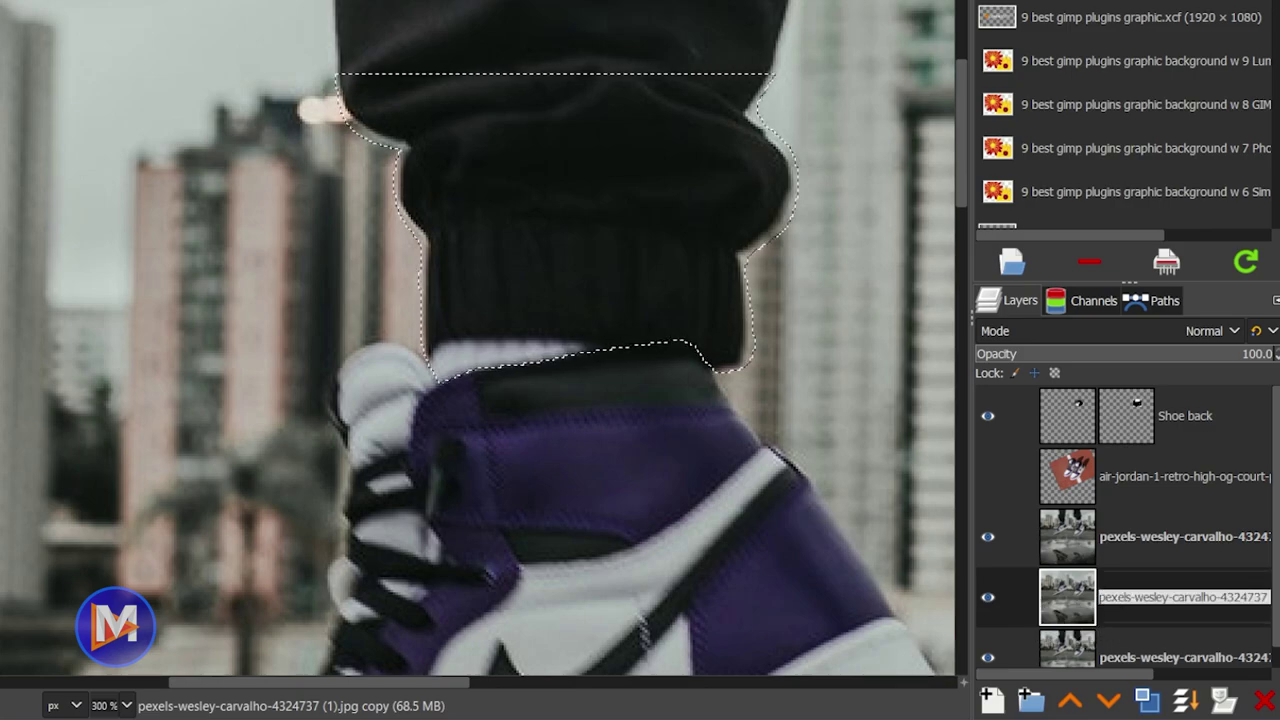
{"action": "type", "text": "Photo Manipulation"}
{"action": "key", "text": "Return"}
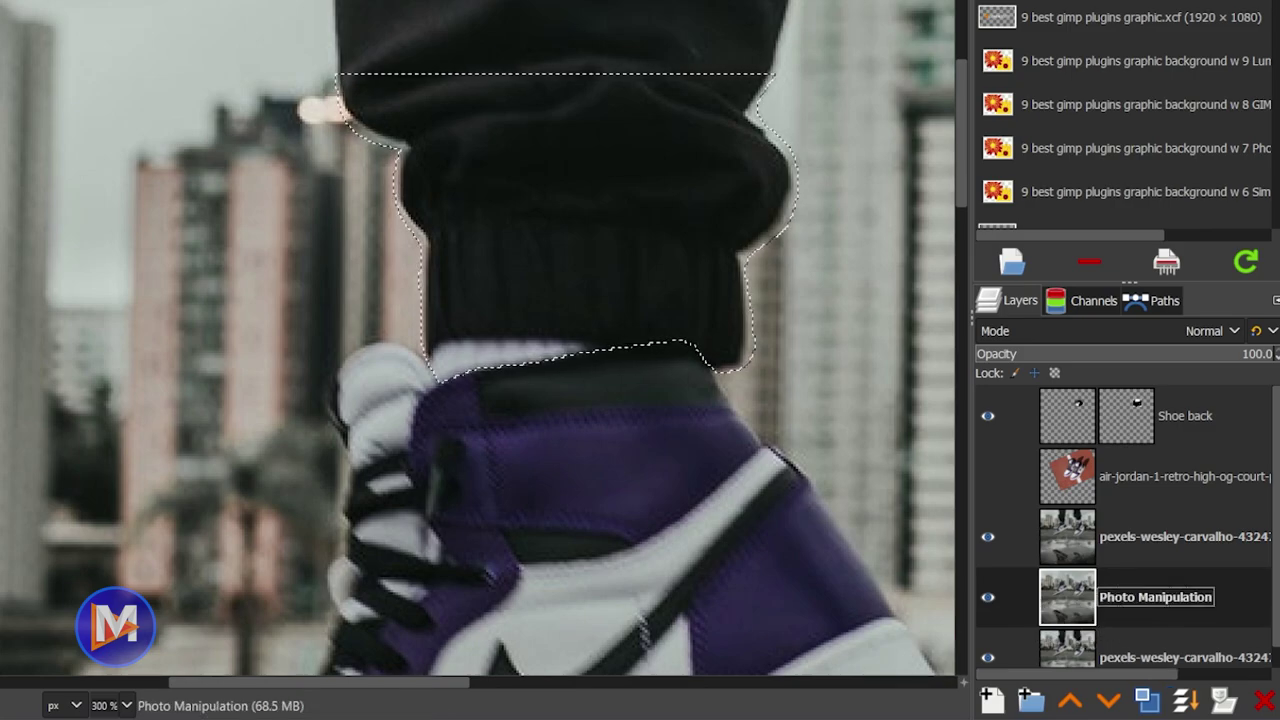
- Move the duplicated original photo layer right so its pink tower fills the selected area above the left shoe's collar
{"action": "left_click", "coordinate": [1062, 538]}
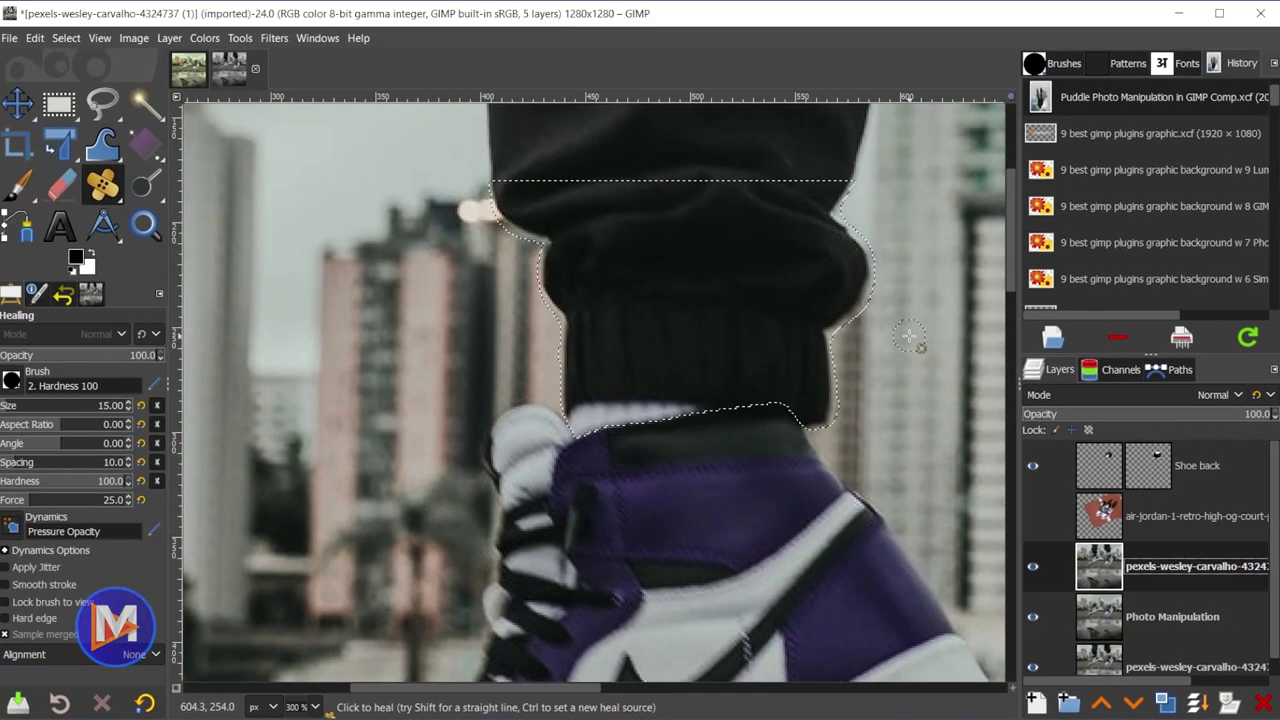
{"action": "key", "text": "m"}
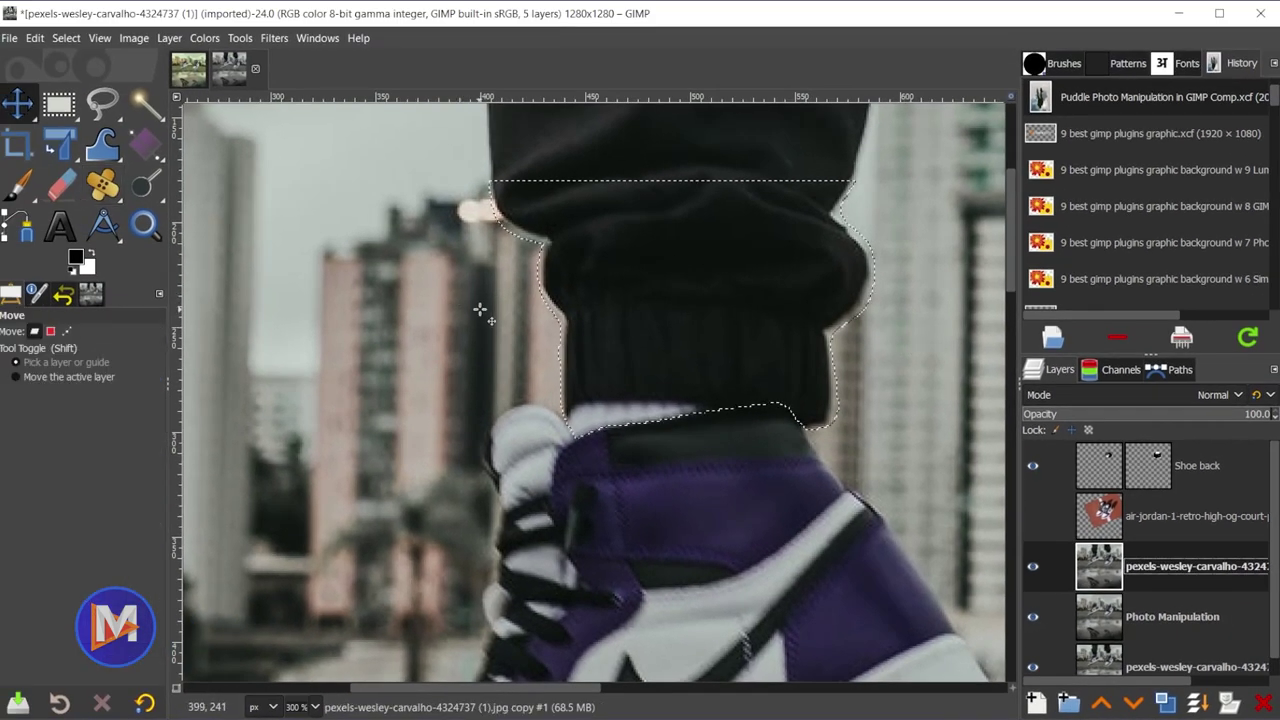
{"action": "left_click_drag", "start_coordinate": [480, 310], "coordinate": [711, 335]}
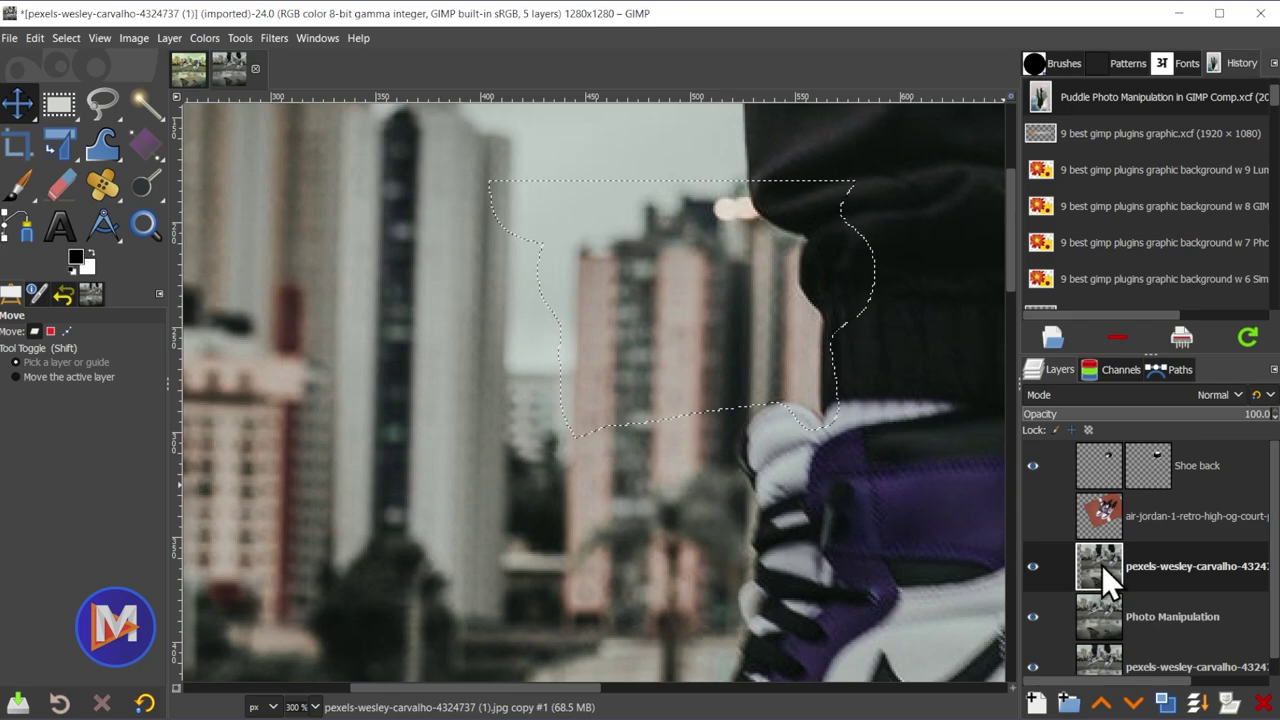
- Add a layer mask initialized from the selection to the shifted photo copy, and clear the selection
{"action": "right_click", "coordinate": [1102, 565]}
{"action": "left_click", "coordinate": [1162, 332]}
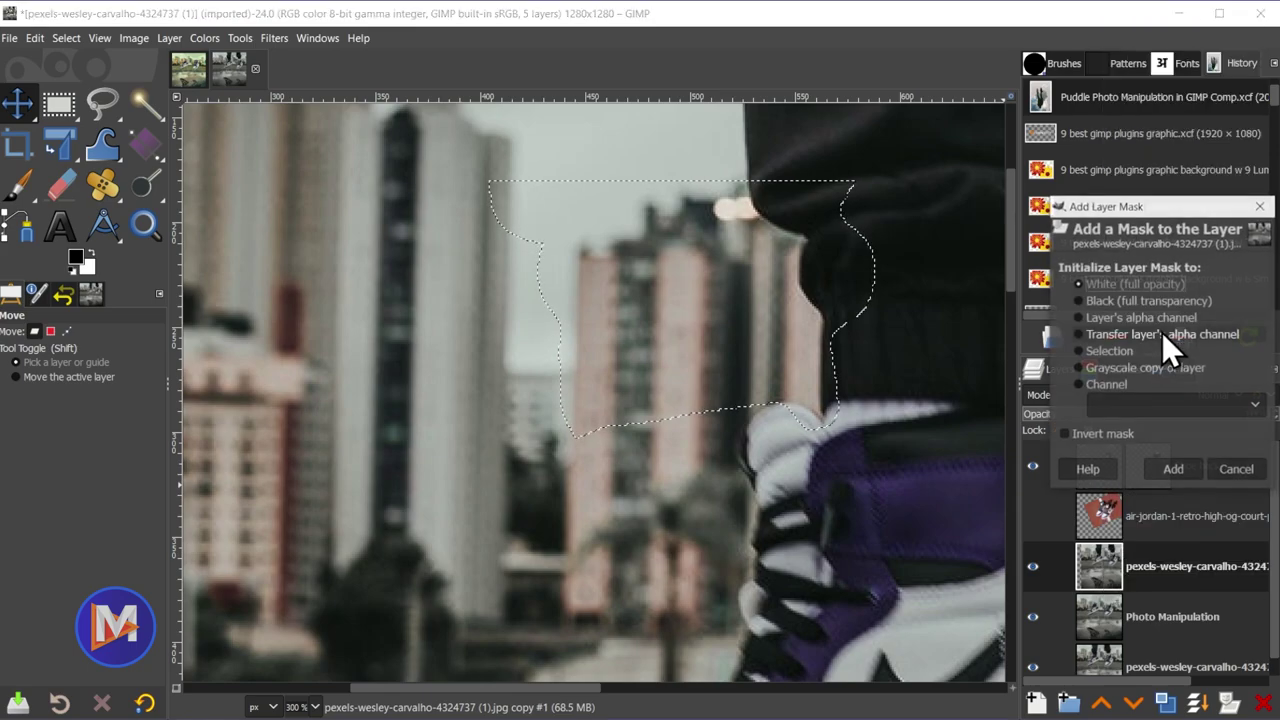
{"action": "left_click", "coordinate": [1110, 351]}
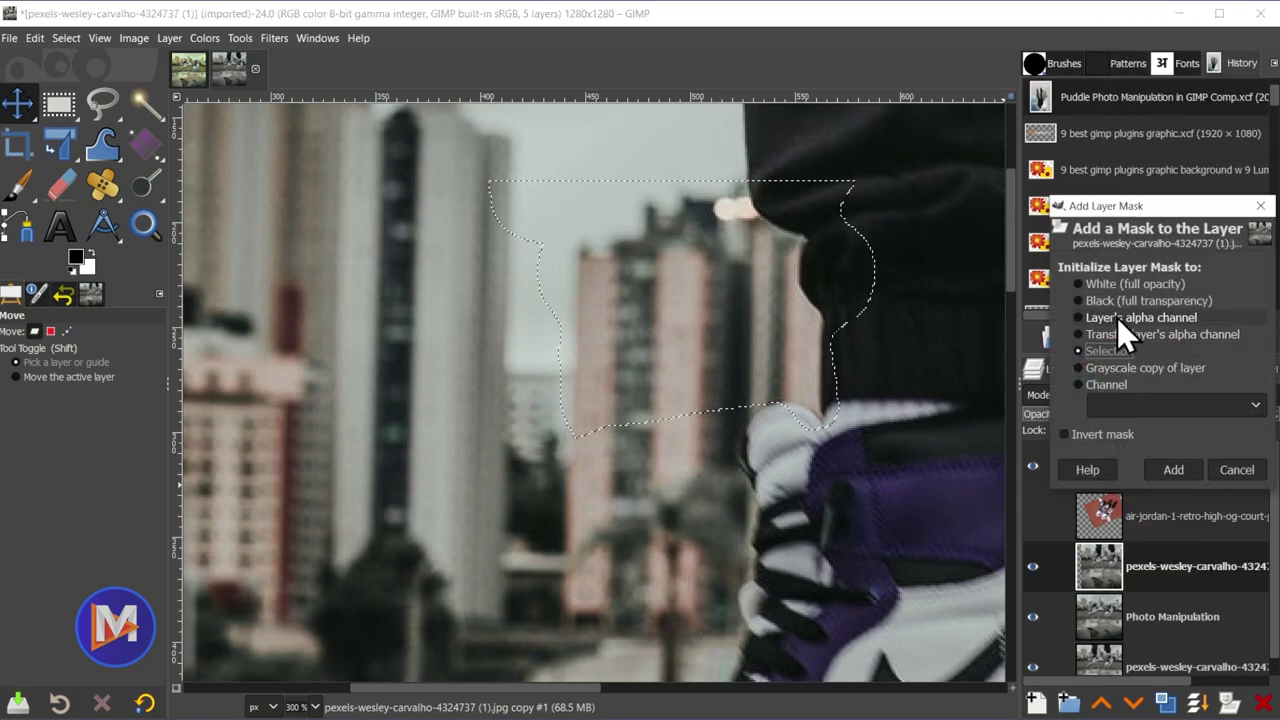
{"action": "left_click", "coordinate": [1175, 469]}
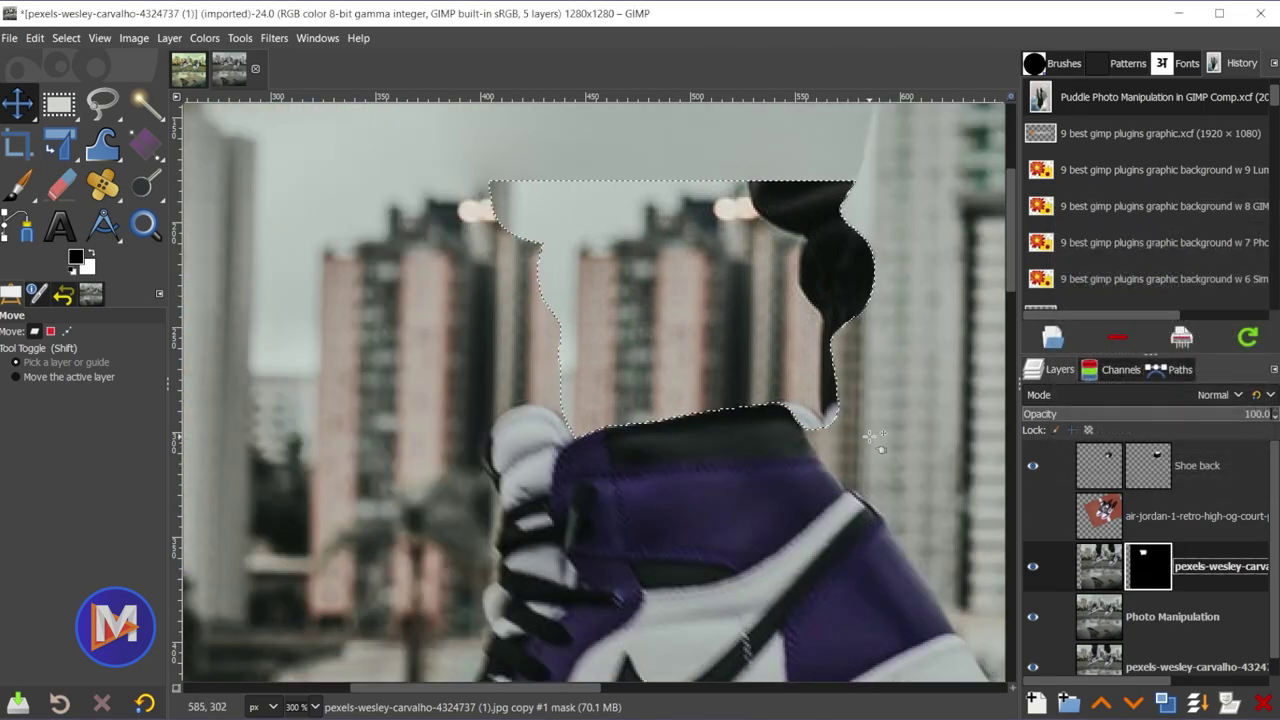
{"action": "key", "text": "ctrl+shift+a"}
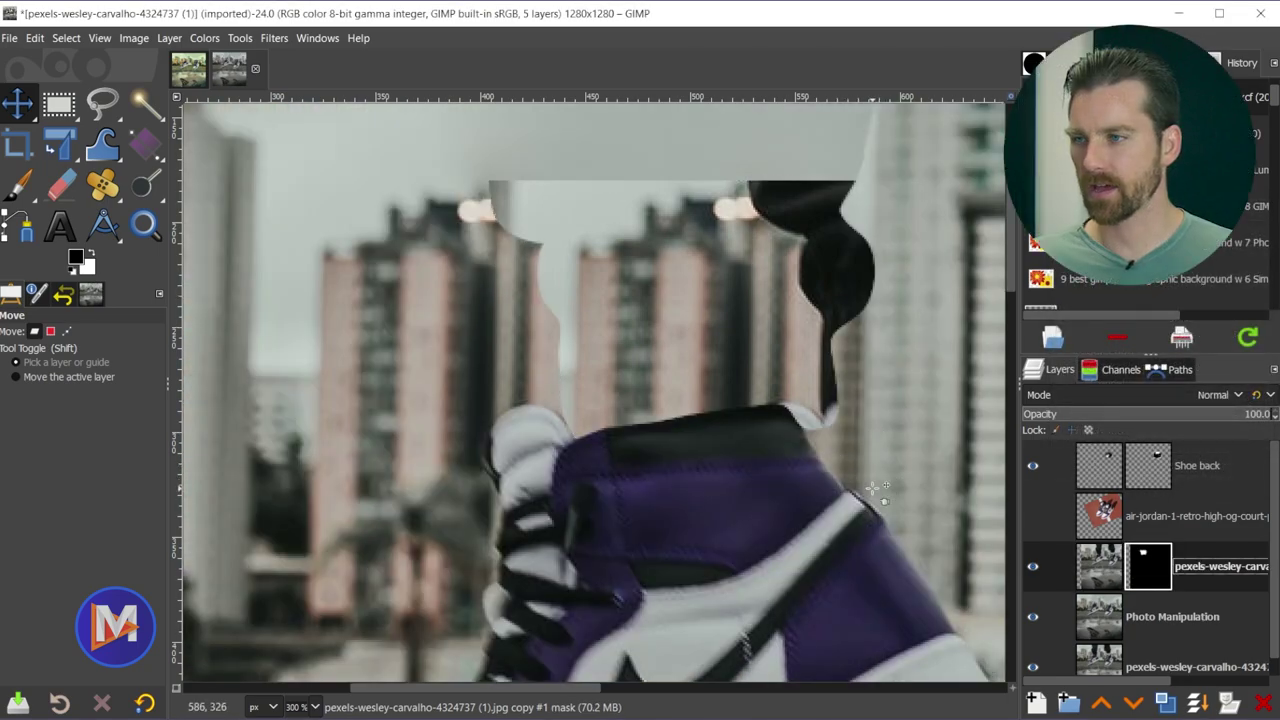
- Paint black on the shifted copy's mask with a size 38 brush at reduced hardness, blending the left and top edges of the duplicated tower
{"action": "key", "text": "1"}
{"action": "scroll", "coordinate": [875, 488], "scroll_direction": "up", "scroll_amount": 1}
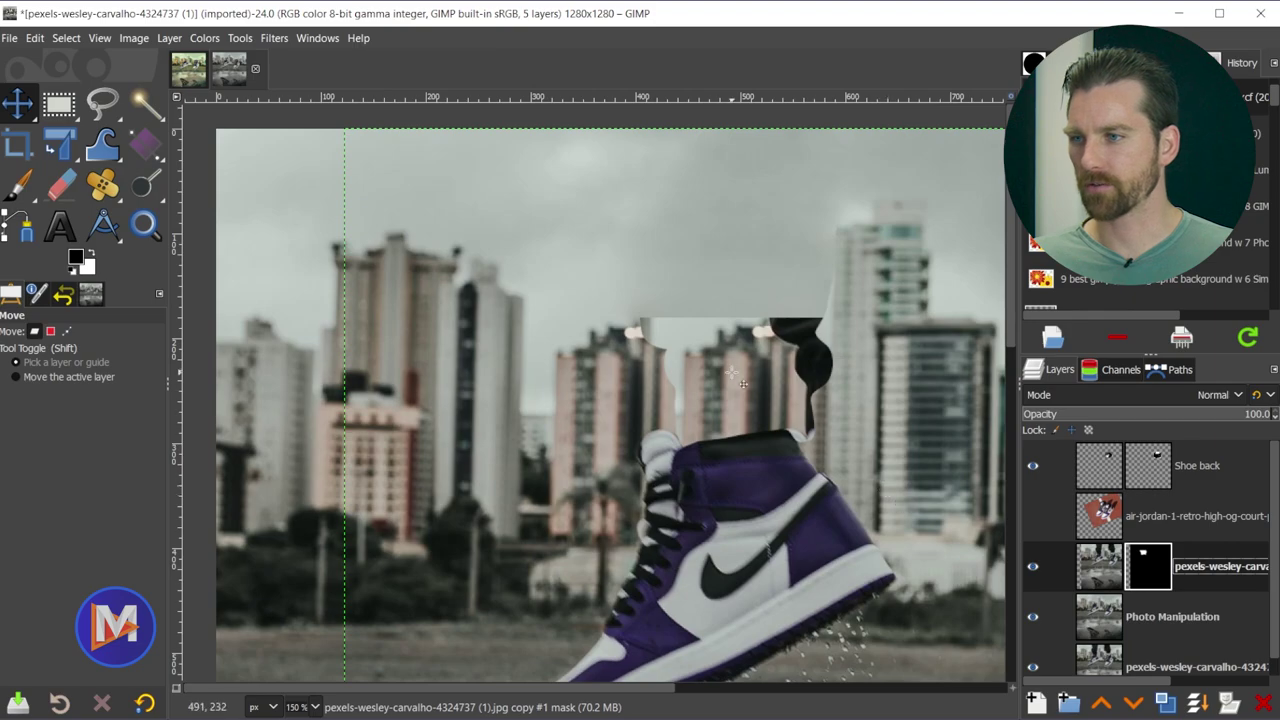
{"action": "scroll", "coordinate": [770, 345], "scroll_direction": "up", "scroll_amount": 1}
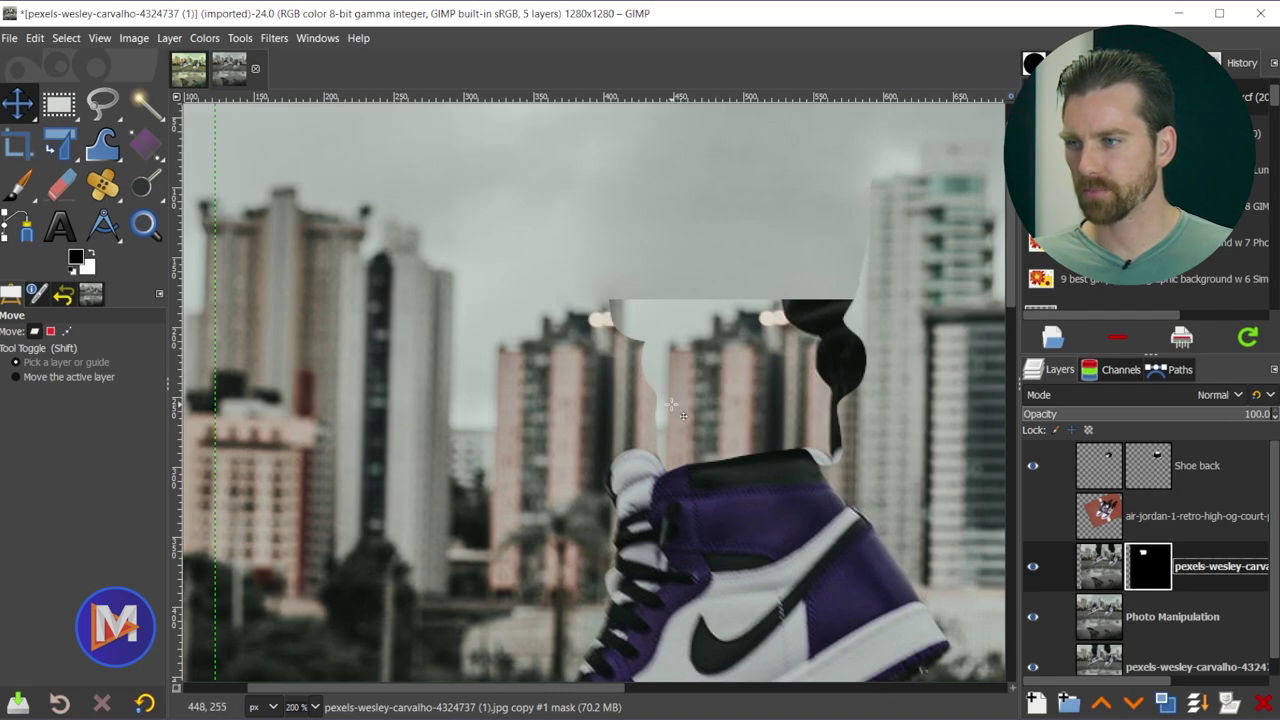
{"action": "left_click", "coordinate": [17, 186]}
{"action": "key", "text": "bracketright"}
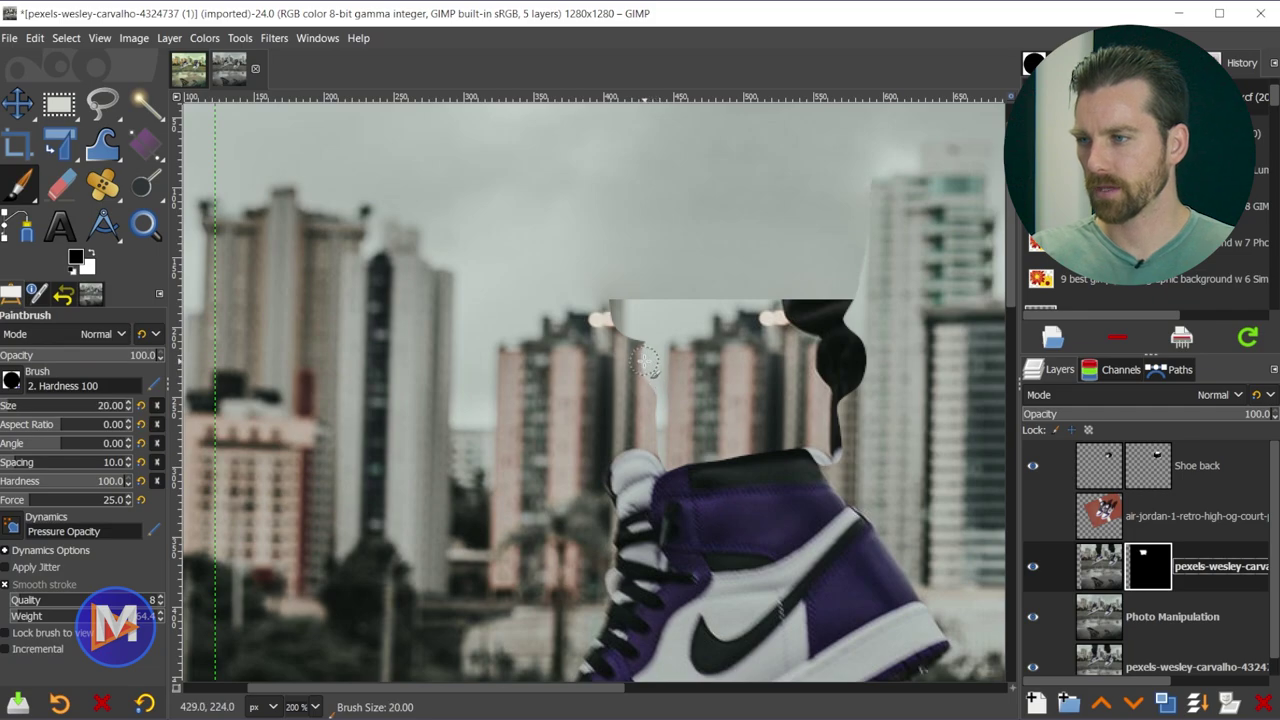
{"action": "key", "text": "bracketright"}
{"action": "key", "text": "bracketright"}
{"action": "key", "text": "bracketright"}
{"action": "key", "text": "bracketright"}
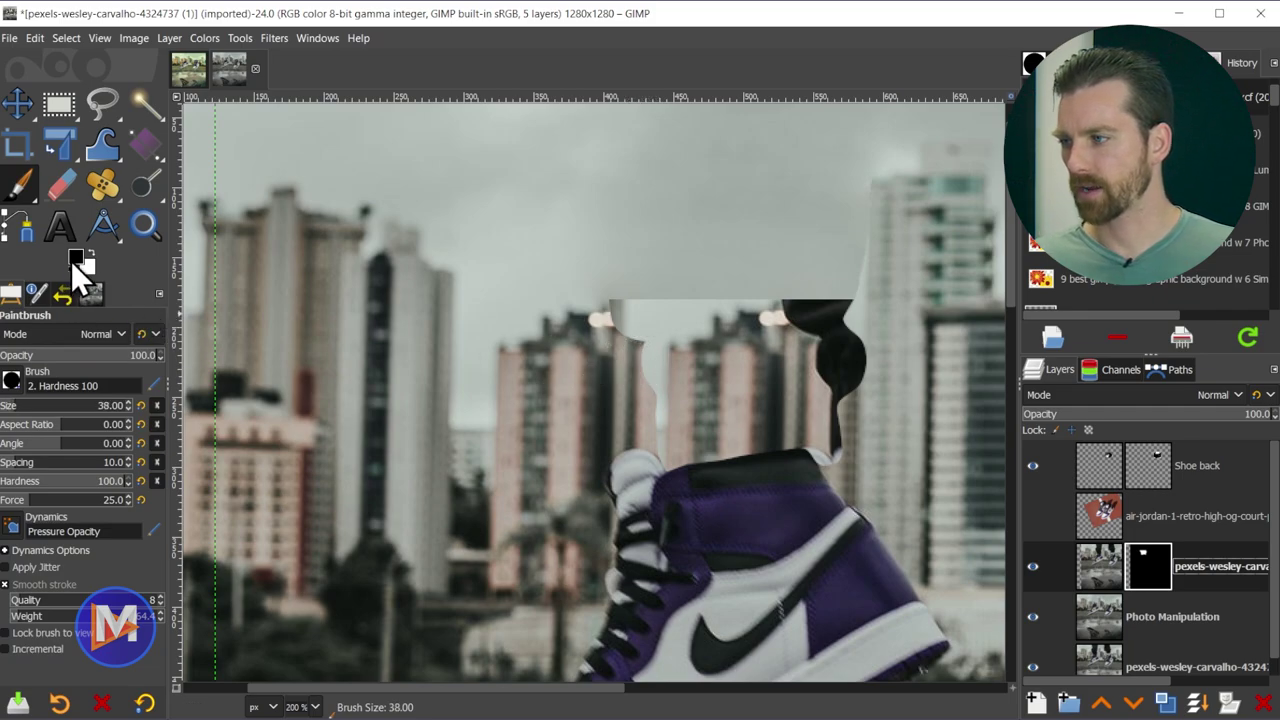
{"action": "left_click", "coordinate": [97, 481]}
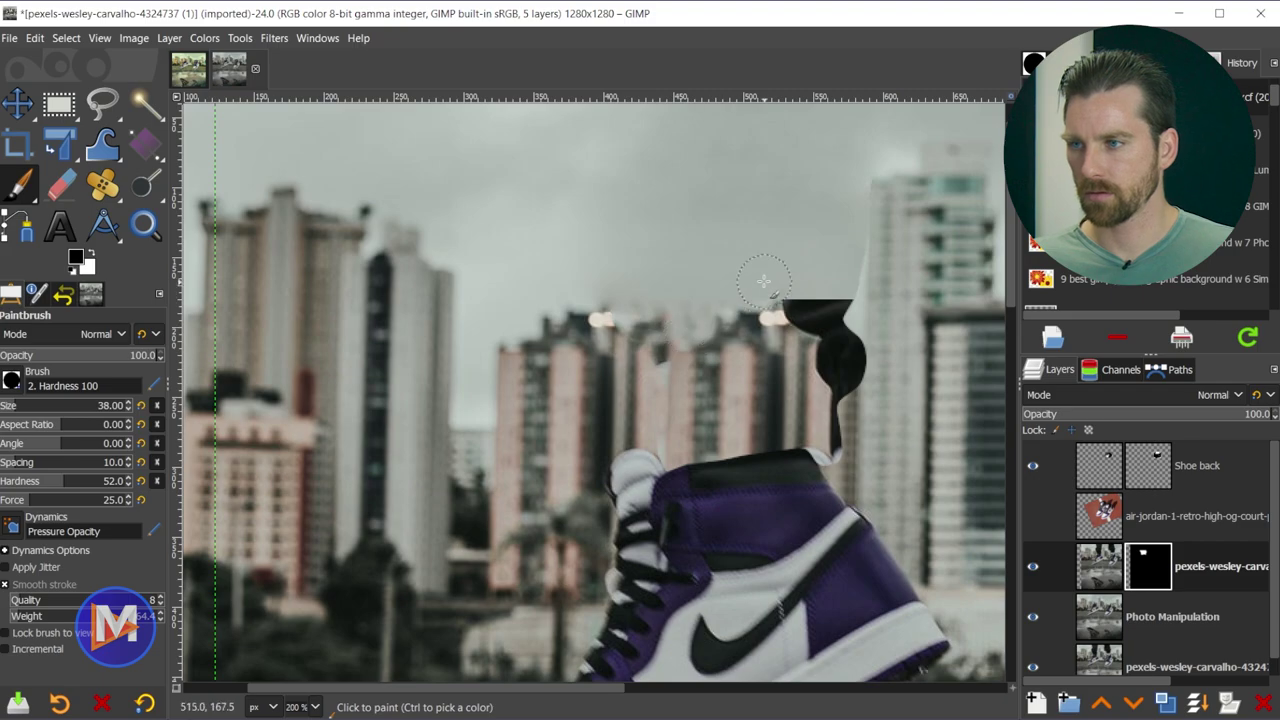
- Paint black on the mask along the duplicated tower's right side to hide the dark leg remnants above the shoe's heel
{"action": "scroll", "coordinate": [735, 300], "scroll_direction": "down", "scroll_amount": 3}
{"action": "scroll", "coordinate": [667, 322], "scroll_direction": "up", "scroll_amount": 2}
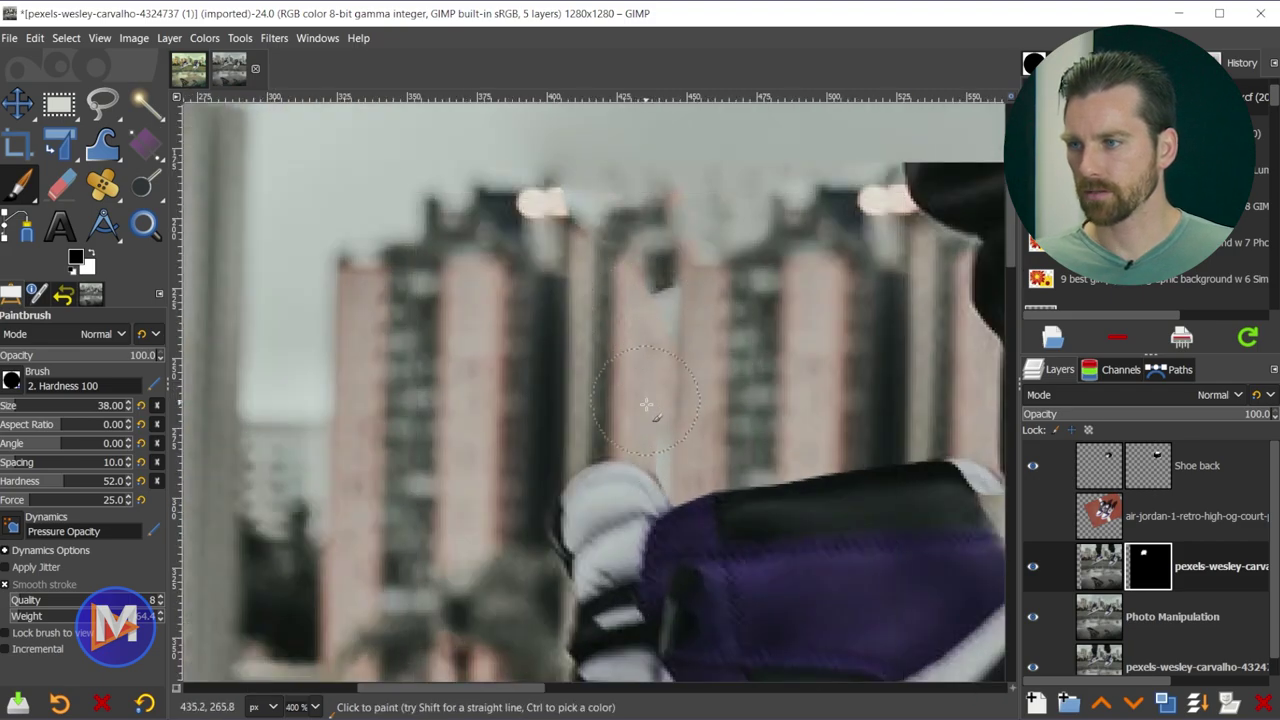
{"action": "scroll", "coordinate": [860, 215], "scroll_direction": "down", "scroll_amount": 2}
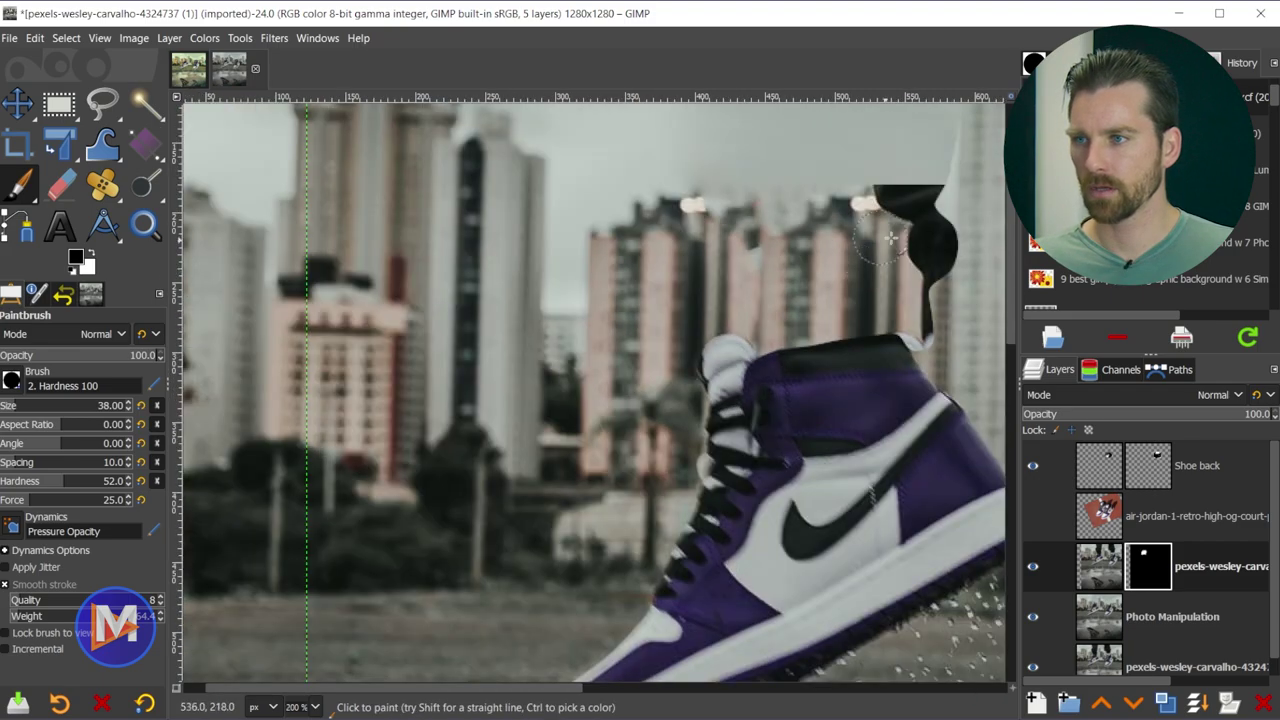
{"action": "scroll", "coordinate": [860, 260], "scroll_direction": "right", "scroll_amount": 5}
{"action": "scroll", "coordinate": [760, 240], "scroll_direction": "up", "scroll_amount": 1}
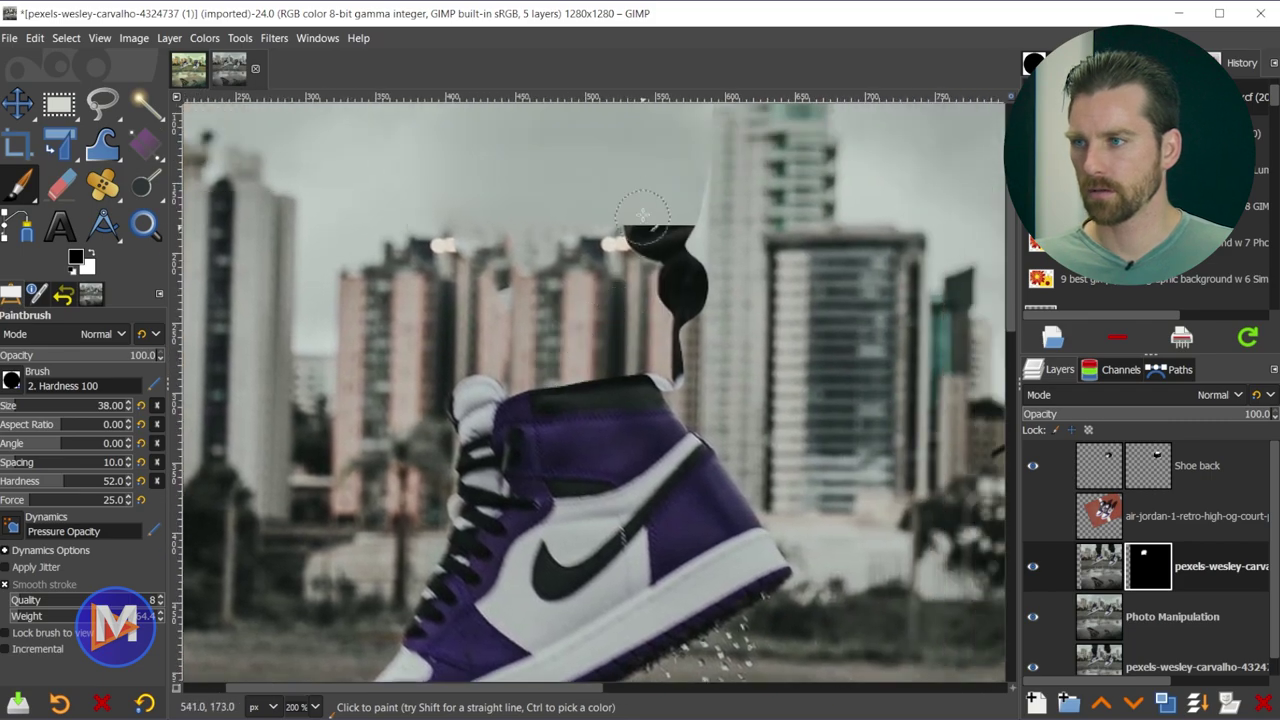
{"action": "mouse_move", "coordinate": [645, 222]}
{"action": "left_mouse_down"}
{"action": "mouse_move", "coordinate": [692, 266]}
{"action": "mouse_move", "coordinate": [678, 280]}
{"action": "mouse_move", "coordinate": [686, 392]}
{"action": "left_mouse_up"}
{"action": "scroll", "coordinate": [620, 430], "scroll_direction": "down", "scroll_amount": 4}
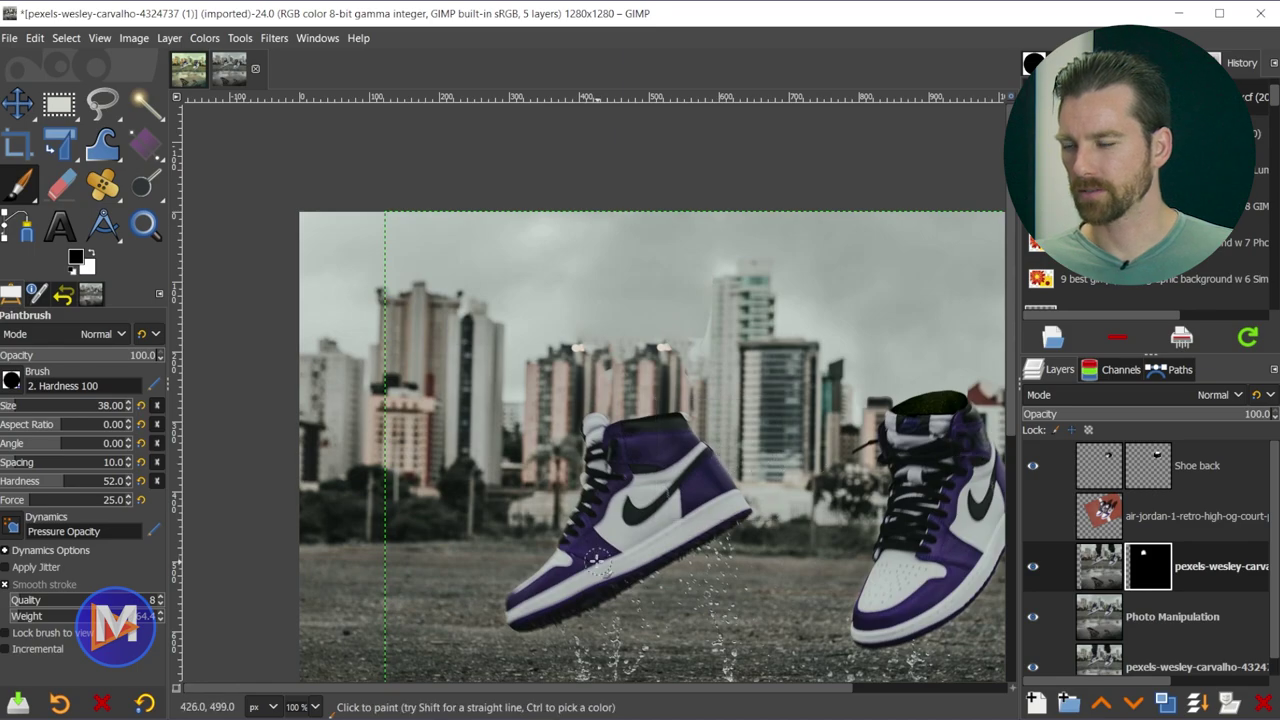
- Clone clean pink wall over the seam between the two towers on the Photo Manipulation layer, using brush size 17 with Sample merged
{"action": "scroll", "coordinate": [607, 447], "scroll_direction": "up", "scroll_amount": 5}
{"action": "scroll", "coordinate": [607, 447], "scroll_direction": "up", "scroll_amount": 1}
{"action": "scroll", "coordinate": [620, 263], "scroll_direction": "up", "scroll_amount": 3}
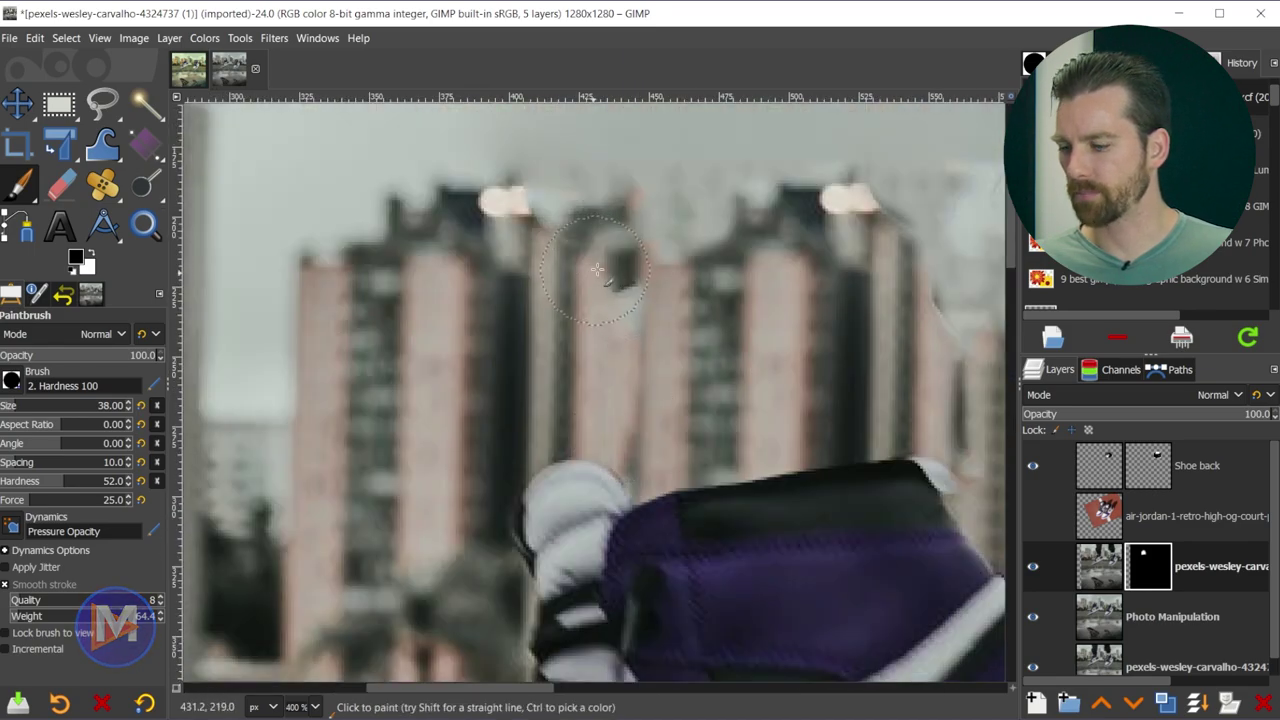
{"action": "key", "text": "c"}
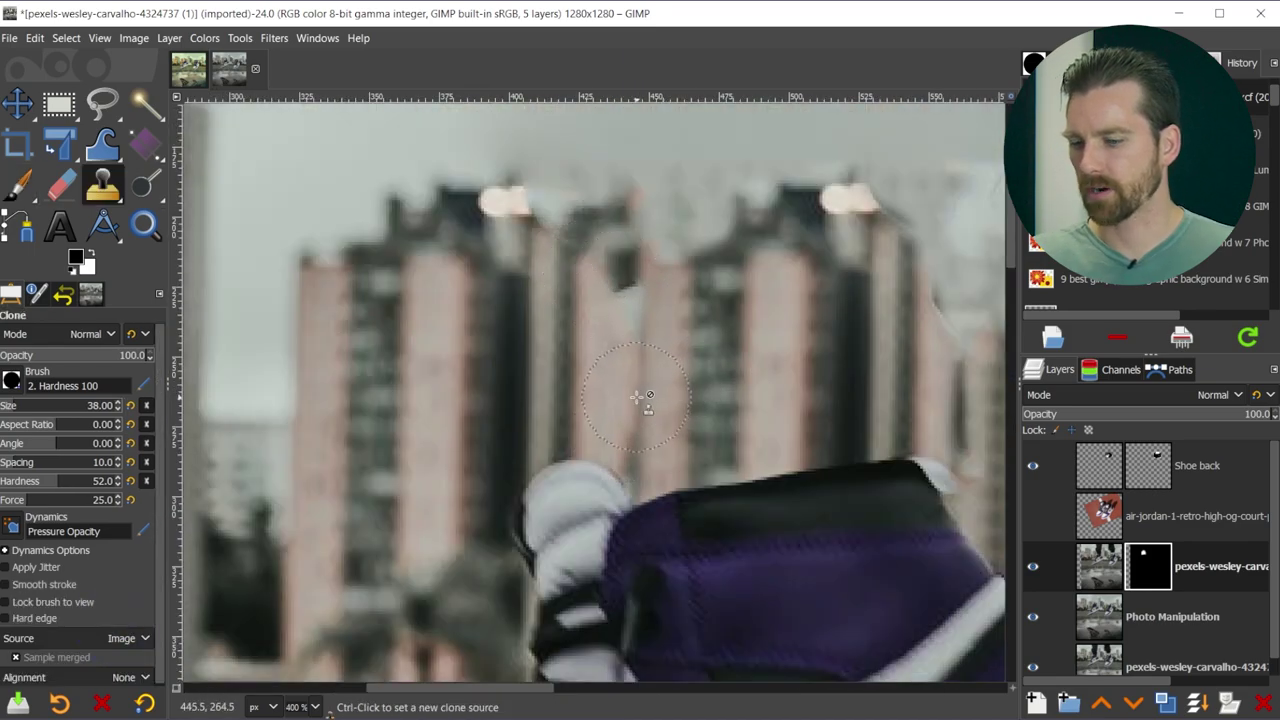
{"action": "key", "text": "bracketleft"}
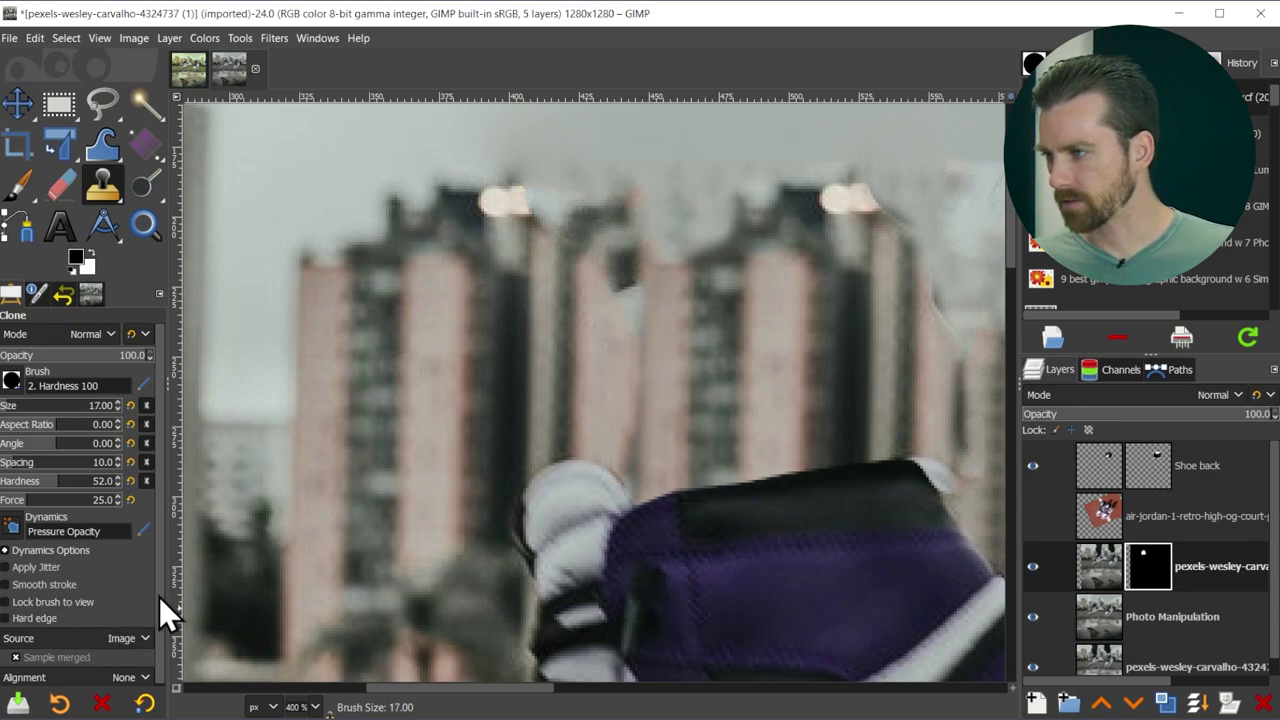
{"action": "scroll", "coordinate": [159, 535], "scroll_direction": "down", "scroll_amount": 1}
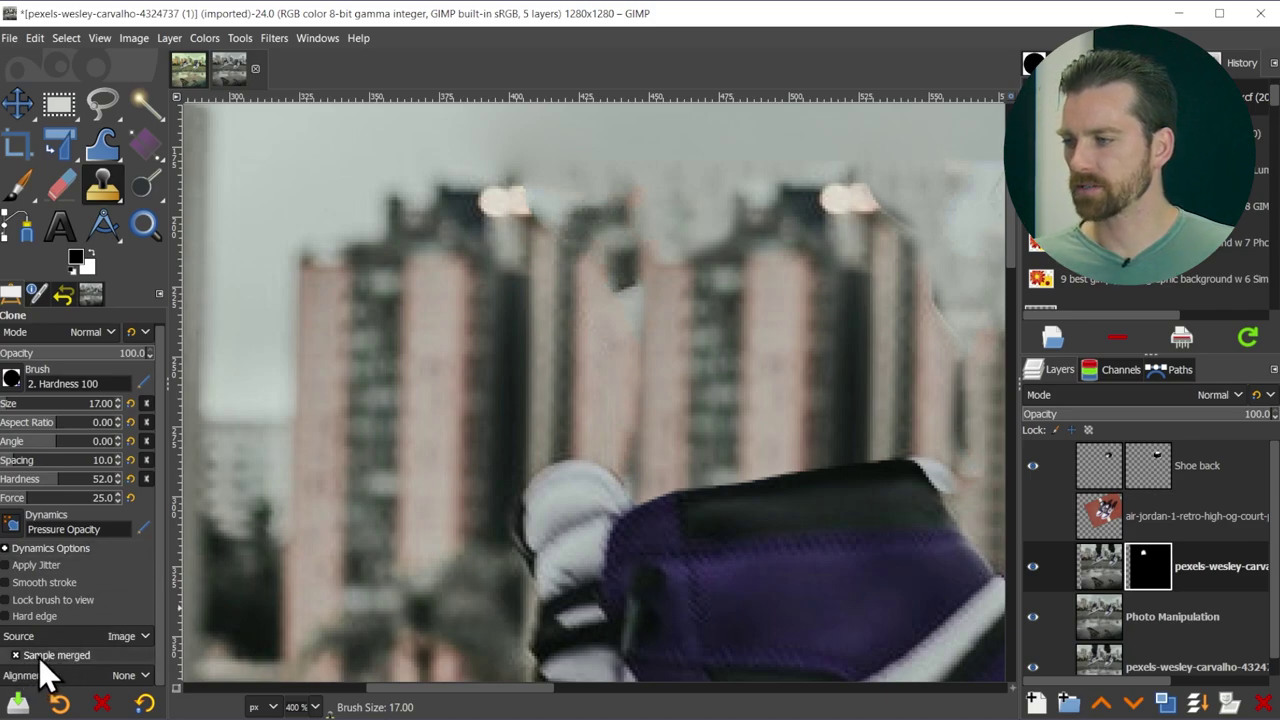
{"action": "left_click", "coordinate": [636, 381], "text": "ctrl"}
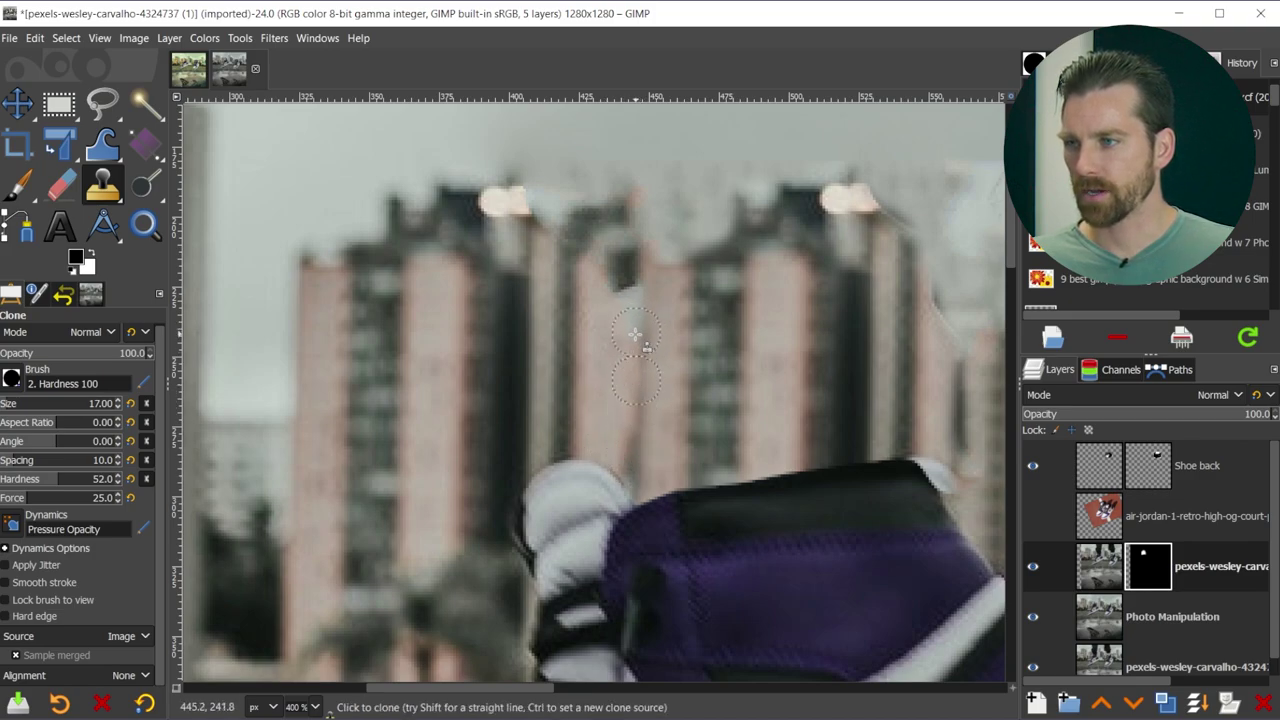
{"action": "left_click", "coordinate": [1104, 615]}
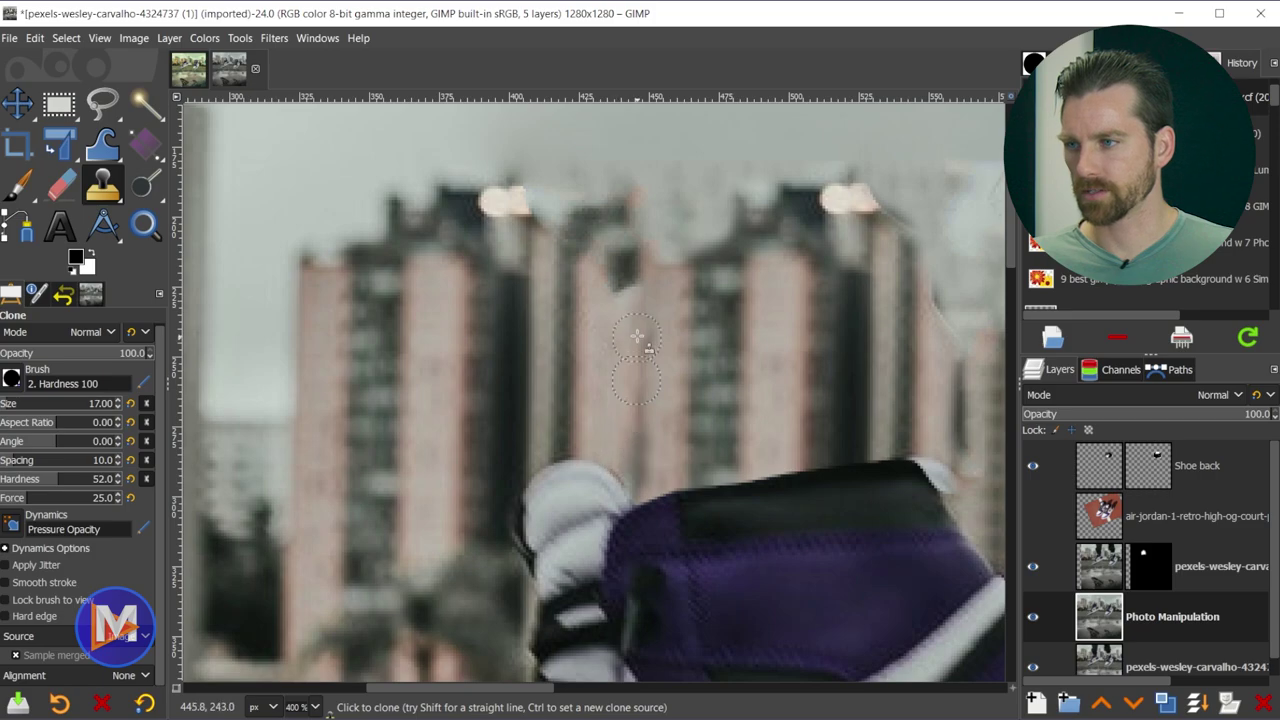
{"action": "left_click", "coordinate": [614, 391], "text": "ctrl"}
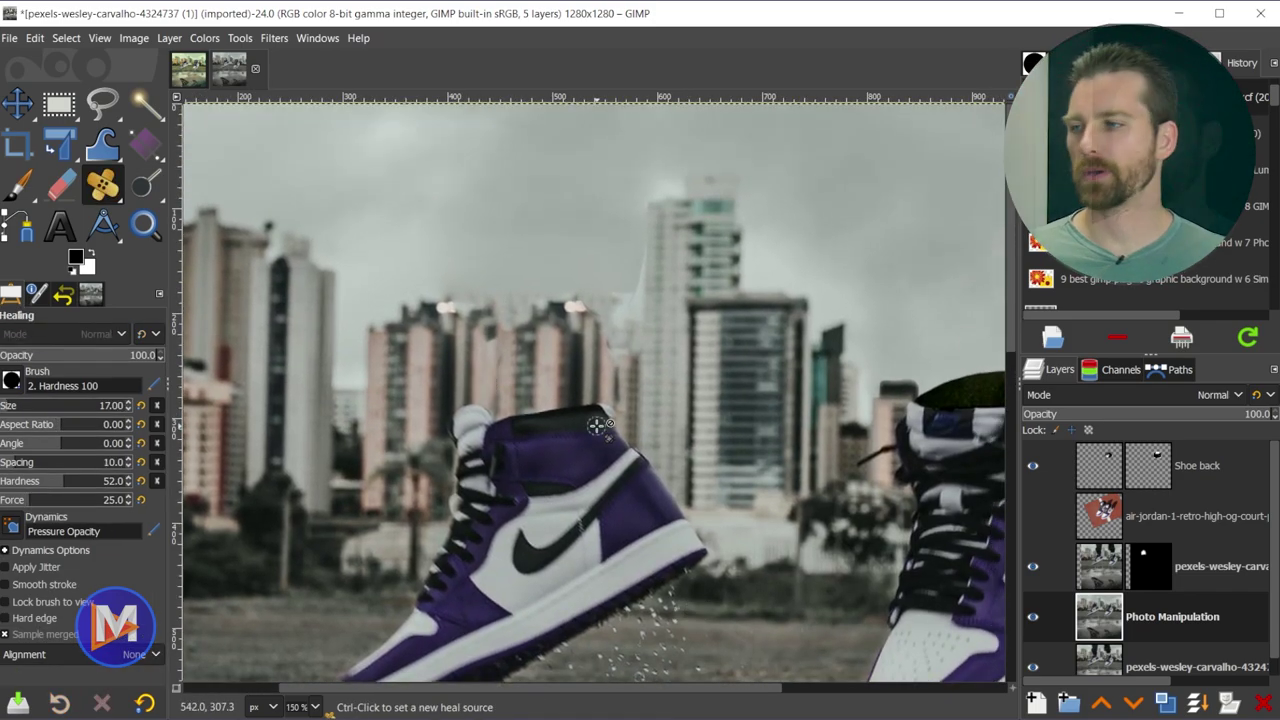
- Heal the sky above the pink towers on the Photo Manipulation layer, sampling from clean sky higher up
{"action": "scroll", "coordinate": [504, 293], "scroll_direction": "up", "scroll_amount": 2}
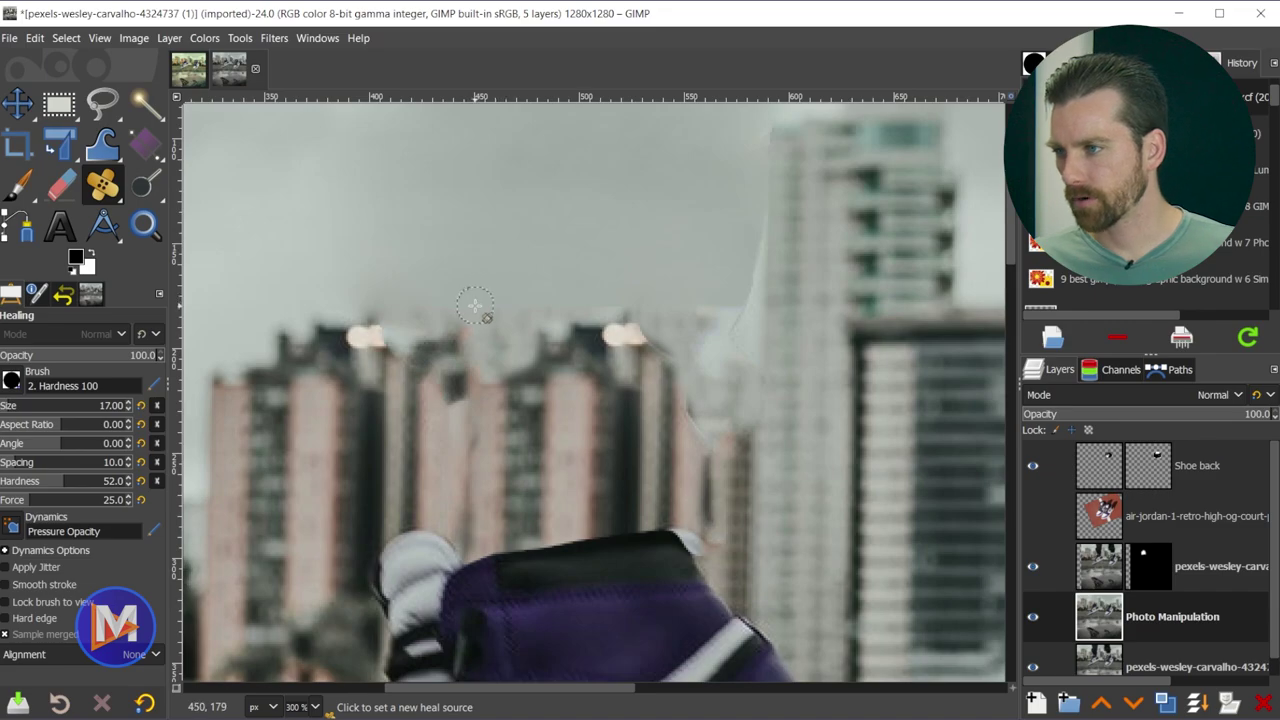
{"action": "scroll", "coordinate": [484, 300], "scroll_direction": "up", "scroll_amount": 1}
{"action": "left_click", "coordinate": [496, 220], "text": "ctrl"}
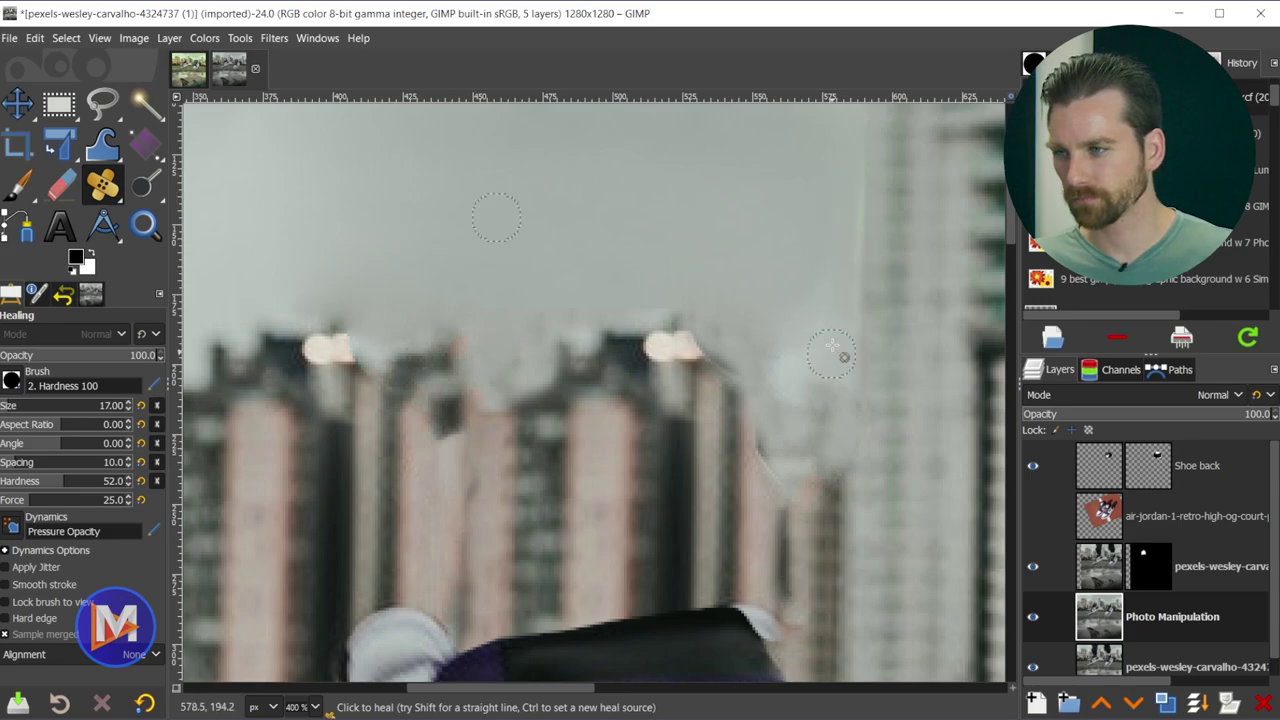
- Clone clean sky over the leftover marks around the duplicated tower's roofline on the shifted copy's image
{"action": "left_click", "coordinate": [1100, 568]}
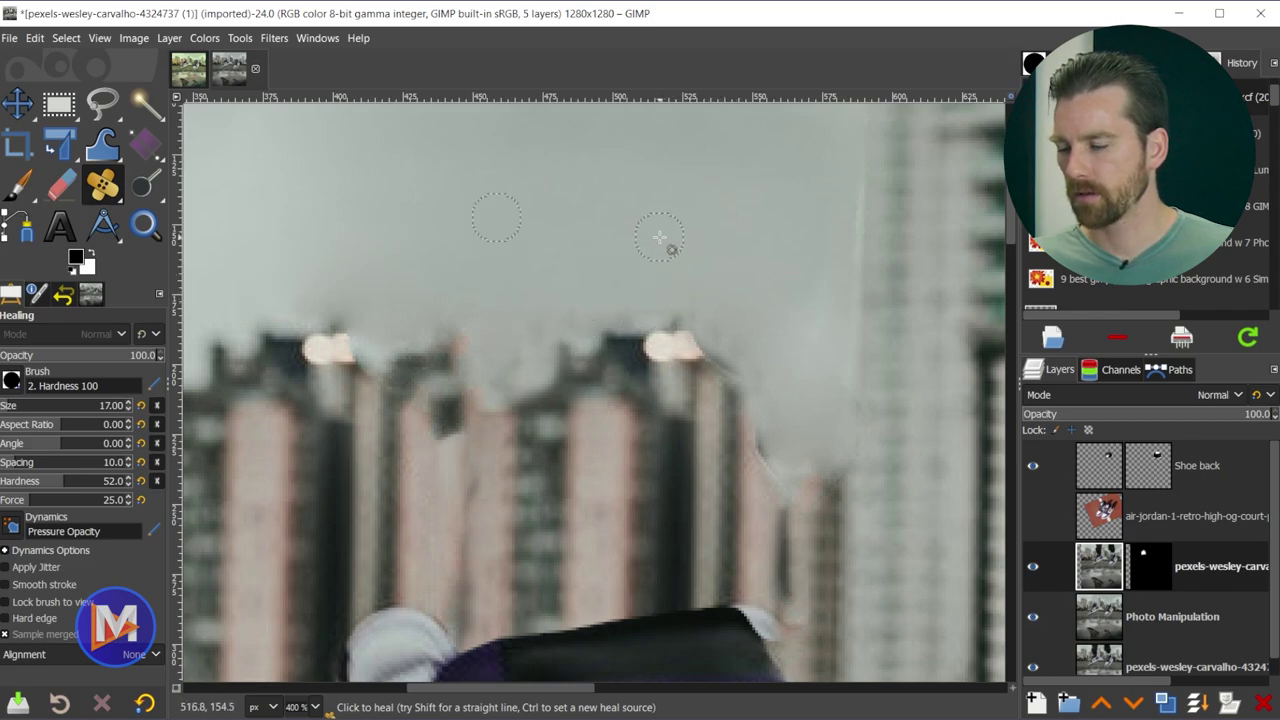
{"action": "key", "text": "c"}
{"action": "left_click", "coordinate": [566, 219], "text": "ctrl"}
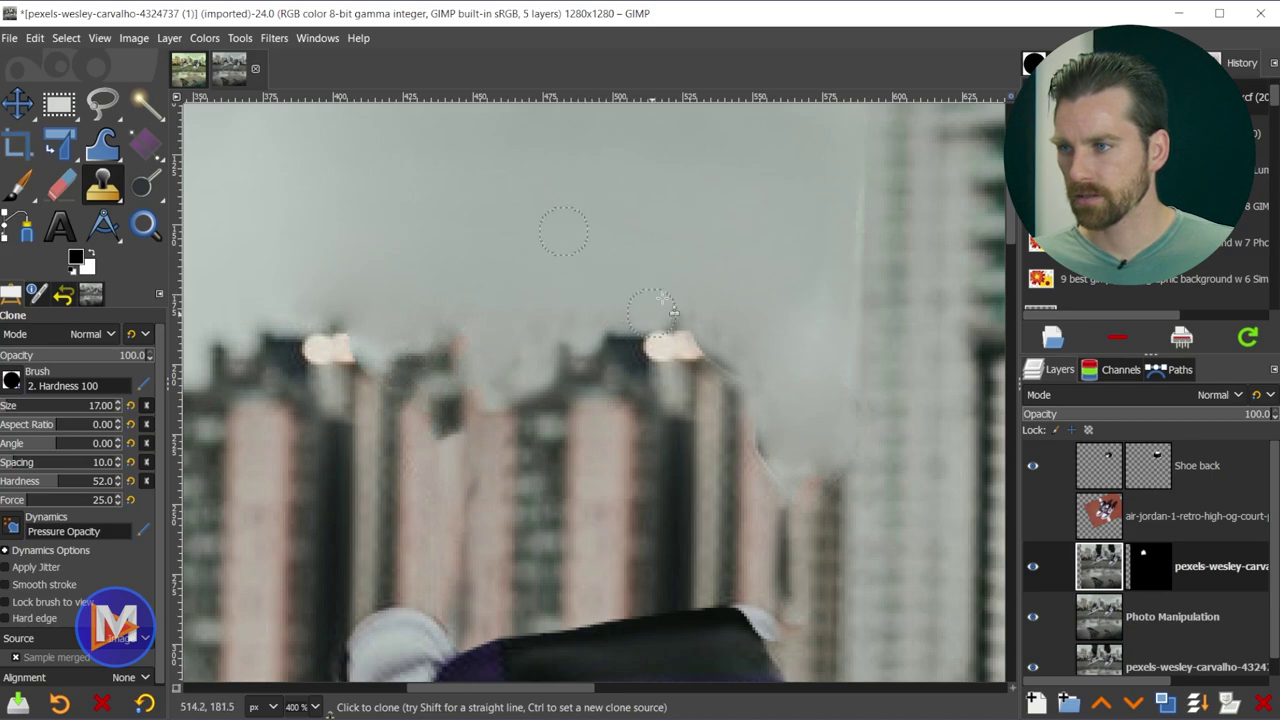
{"action": "mouse_move", "coordinate": [546, 317]}
{"action": "left_mouse_down"}
{"action": "mouse_move", "coordinate": [508, 337]}
{"action": "mouse_move", "coordinate": [508, 300]}
{"action": "left_mouse_up"}
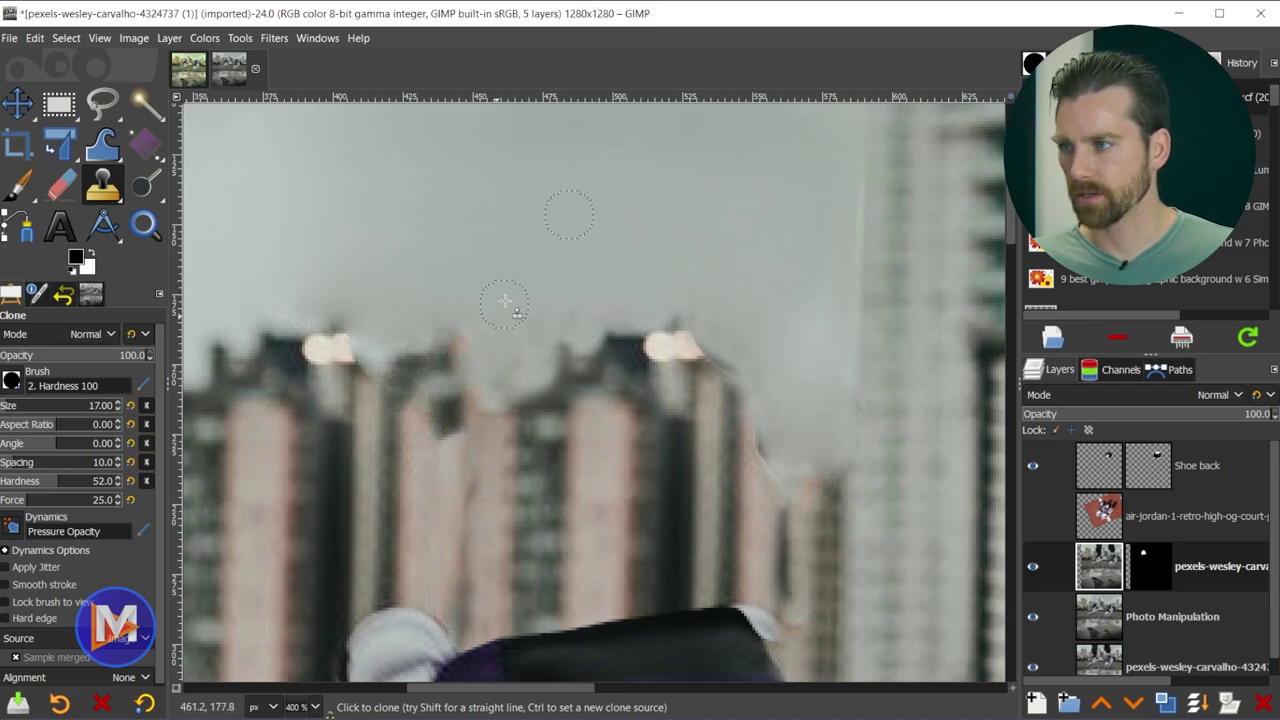
{"action": "scroll", "coordinate": [497, 325], "scroll_direction": "down", "scroll_amount": 4}
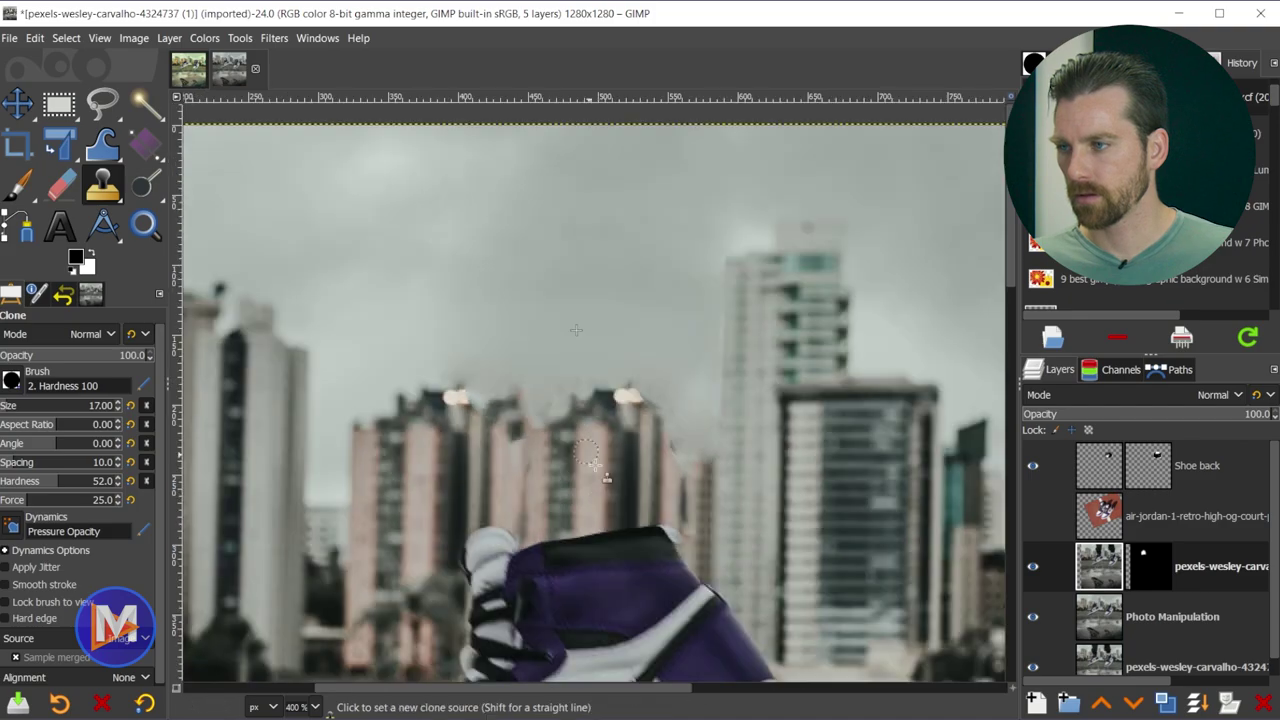
{"action": "scroll", "coordinate": [541, 420], "scroll_direction": "up", "scroll_amount": 4}
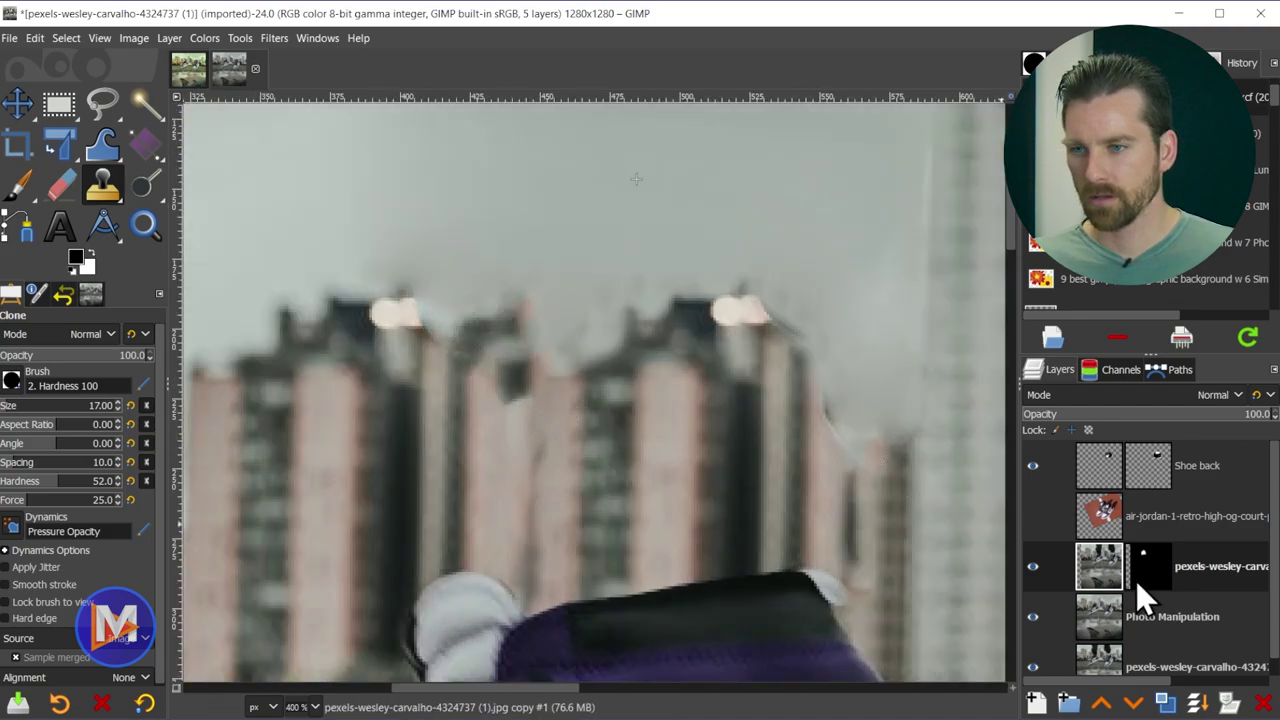
- Clone sky over the stray rooftop fragment between the two pink towers on the Photo Manipulation layer
{"action": "left_click", "coordinate": [1107, 616]}
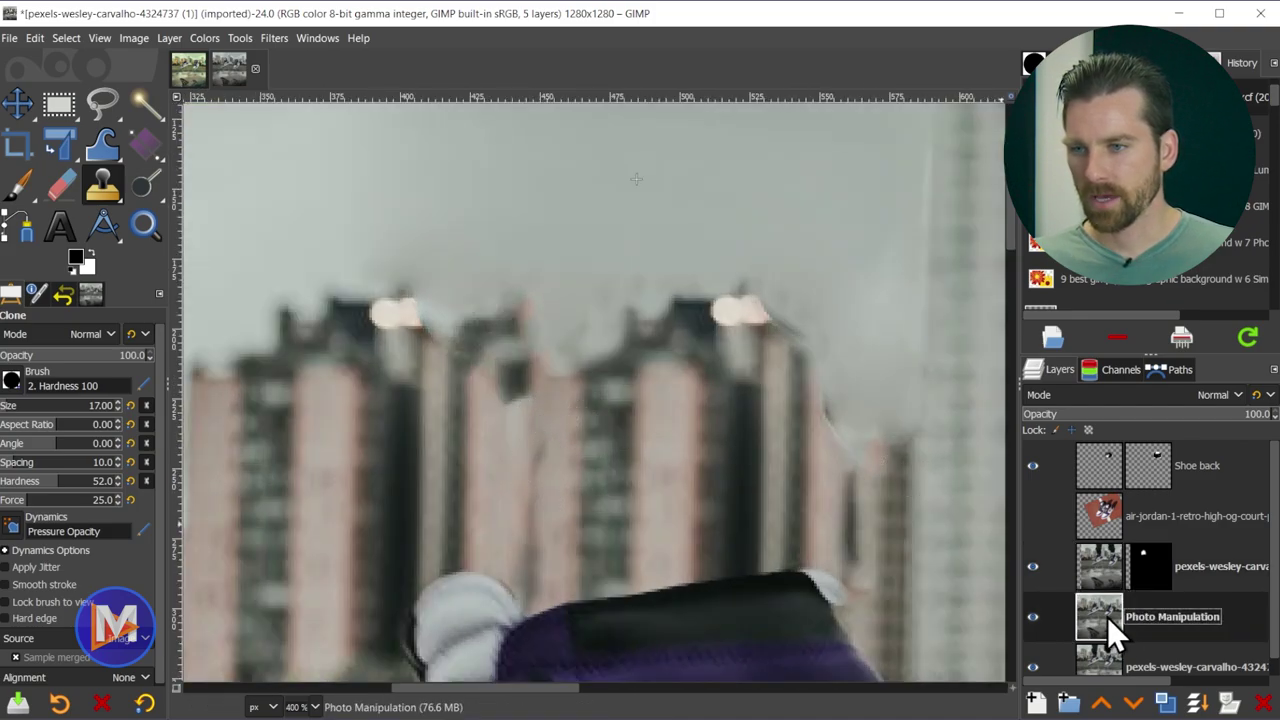
{"action": "left_click", "coordinate": [483, 215], "text": "ctrl"}
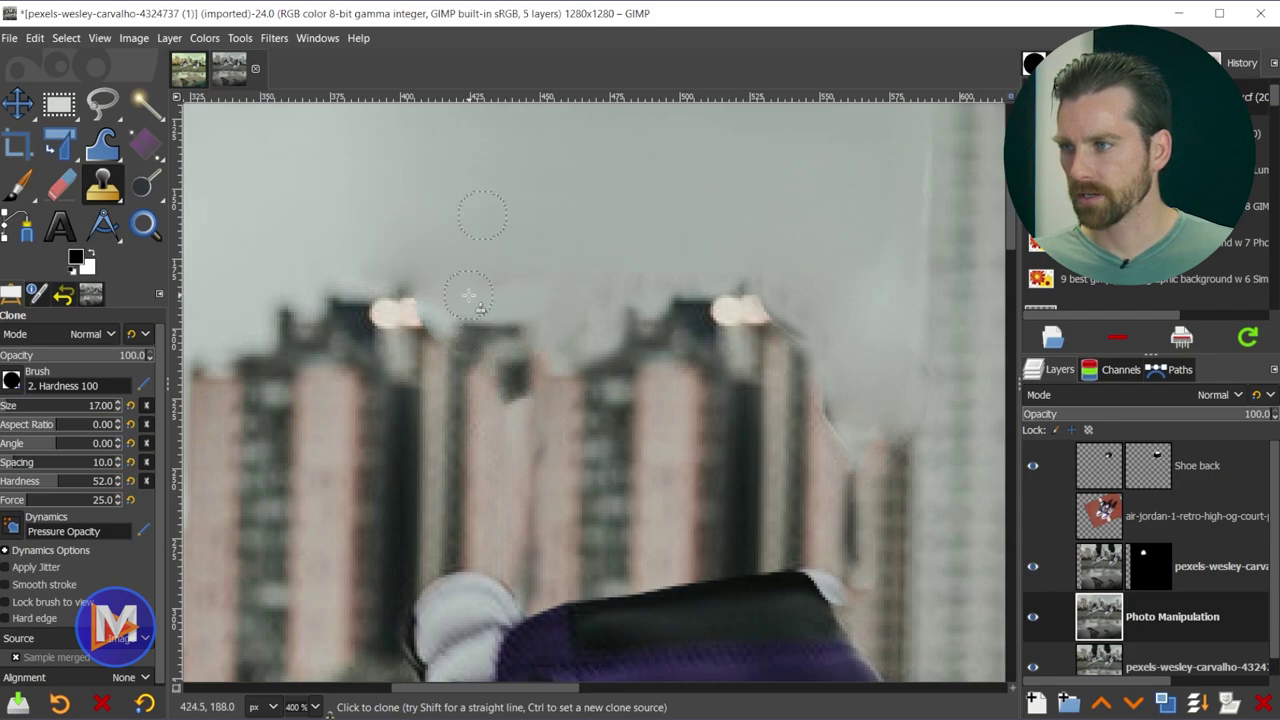
{"action": "mouse_move", "coordinate": [466, 335]}
{"action": "left_mouse_down"}
{"action": "mouse_move", "coordinate": [547, 326]}
{"action": "mouse_move", "coordinate": [463, 283]}
{"action": "mouse_move", "coordinate": [534, 274]}
{"action": "mouse_move", "coordinate": [445, 278]}
{"action": "left_mouse_up"}
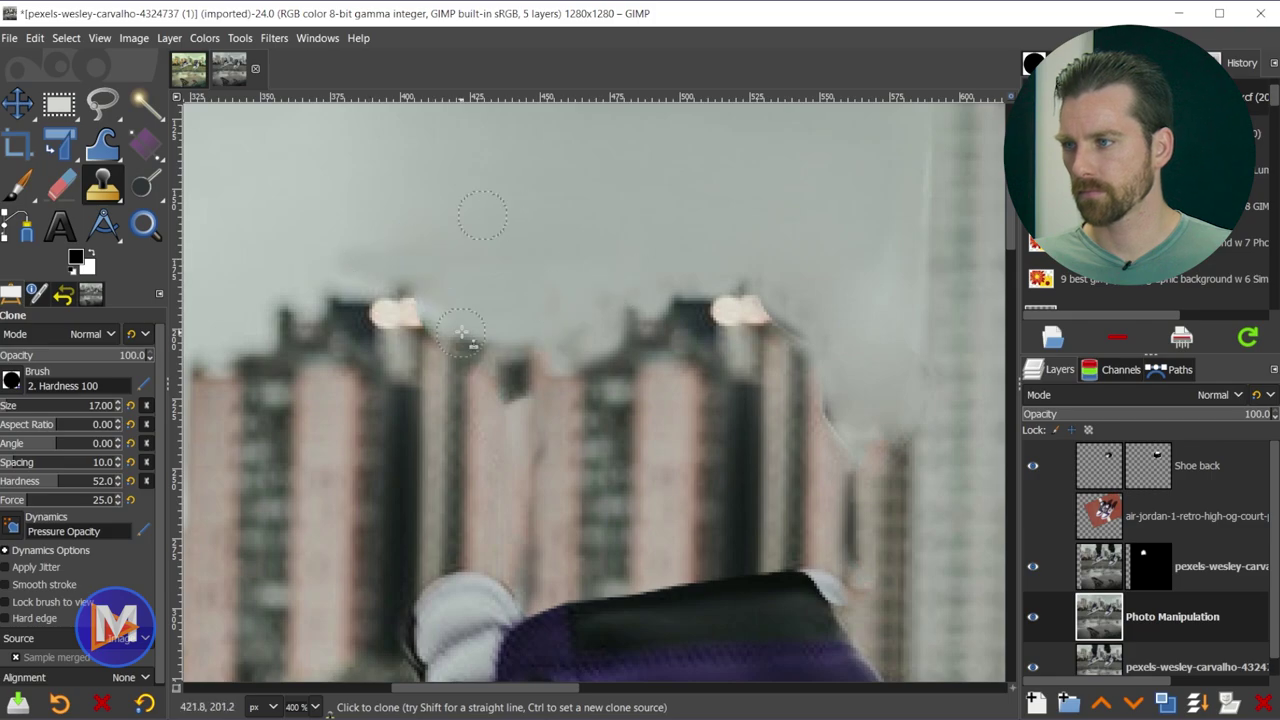
- Heal the smudged sky just above the original pink tower's rooftop, using clean sky as the source
{"action": "scroll", "coordinate": [470, 340], "scroll_direction": "down", "scroll_amount": 4, "text": "ctrl"}
{"action": "scroll", "coordinate": [555, 315], "scroll_direction": "up", "scroll_amount": 4, "text": "ctrl"}
{"action": "key", "text": "h"}
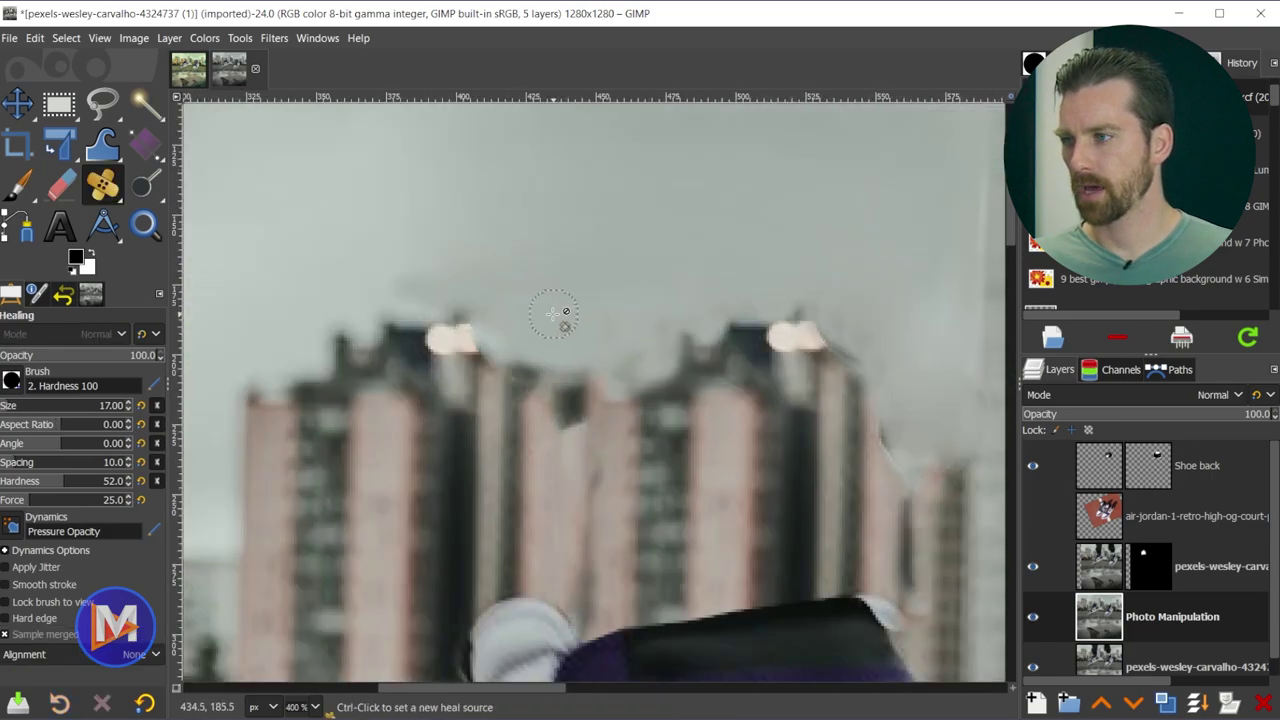
{"action": "left_click", "coordinate": [485, 200], "text": "ctrl"}
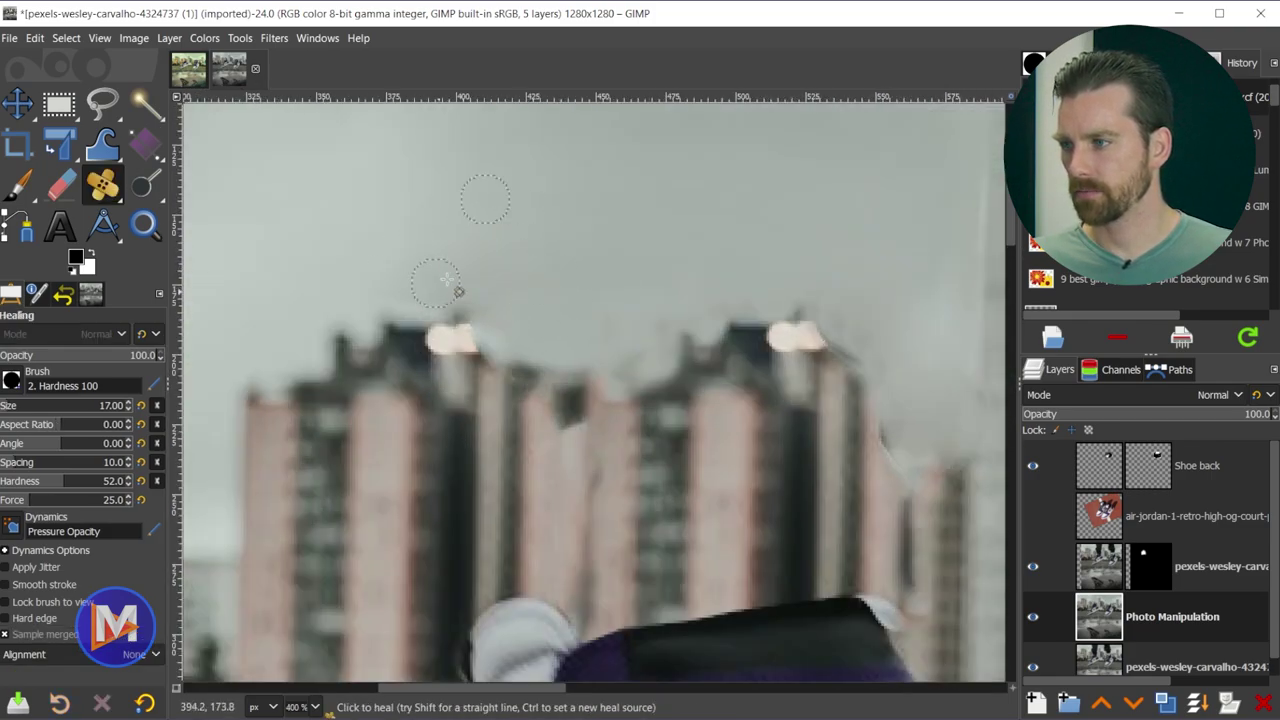
{"action": "scroll", "coordinate": [445, 280], "scroll_direction": "down", "scroll_amount": 3, "text": "ctrl"}
- Clone the rooftop light at brush size 6 to round off the second light on both towers, each on its own layer
{"action": "scroll", "coordinate": [771, 371], "scroll_direction": "up", "scroll_amount": 3, "text": "ctrl"}
{"action": "scroll", "coordinate": [771, 371], "scroll_direction": "up", "scroll_amount": 1, "text": "ctrl"}
{"action": "key", "text": "bracketleft"}
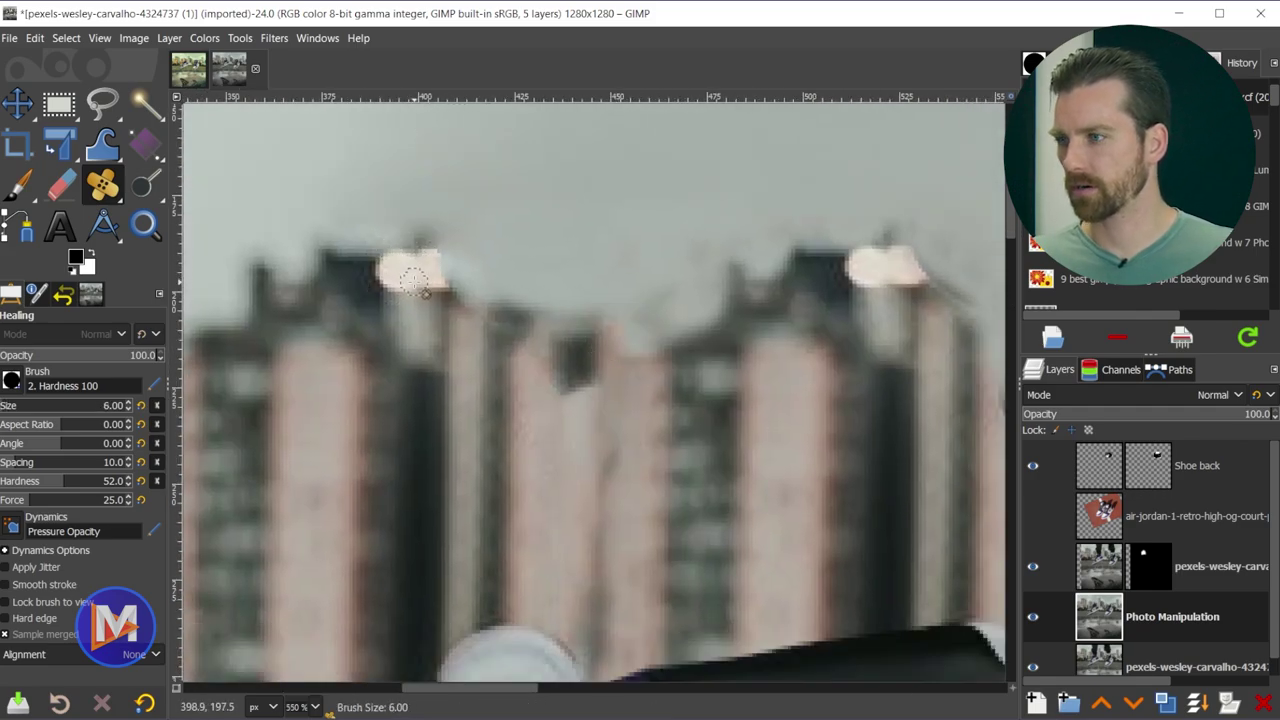
{"action": "key", "text": "c"}
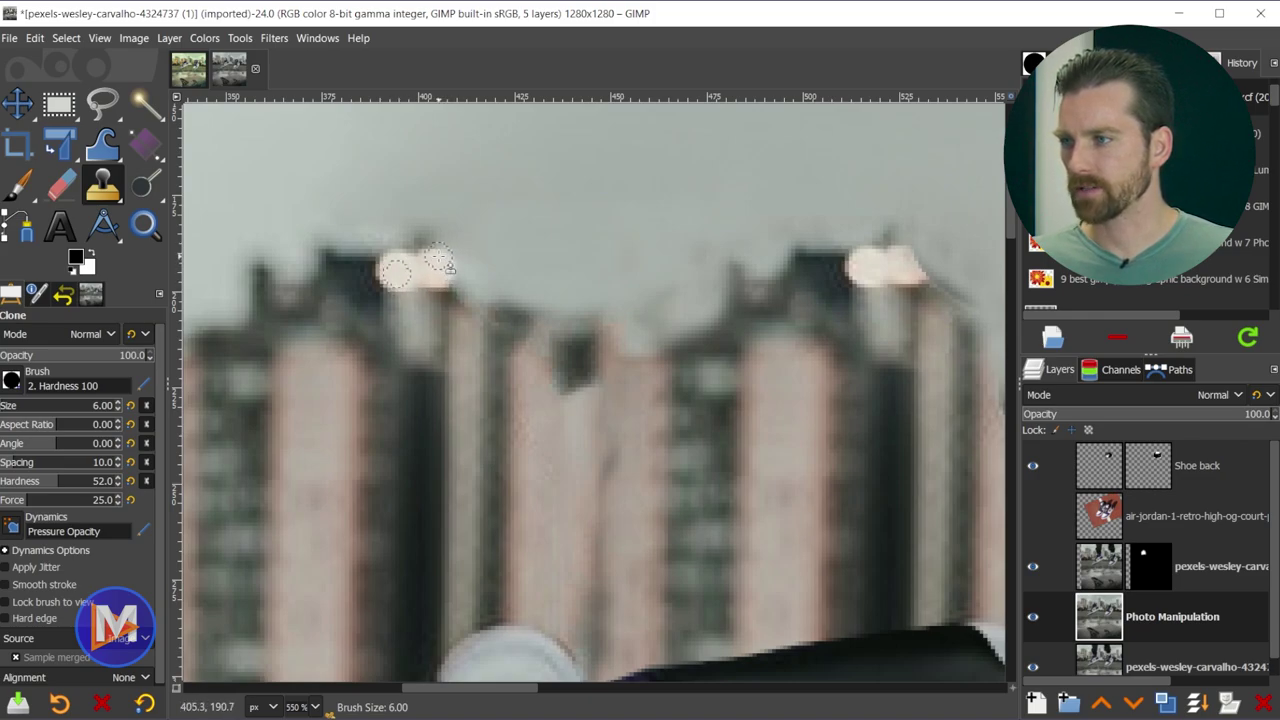
{"action": "scroll", "coordinate": [455, 285], "scroll_direction": "right", "scroll_amount": 3}
{"action": "left_click", "coordinate": [770, 272]}
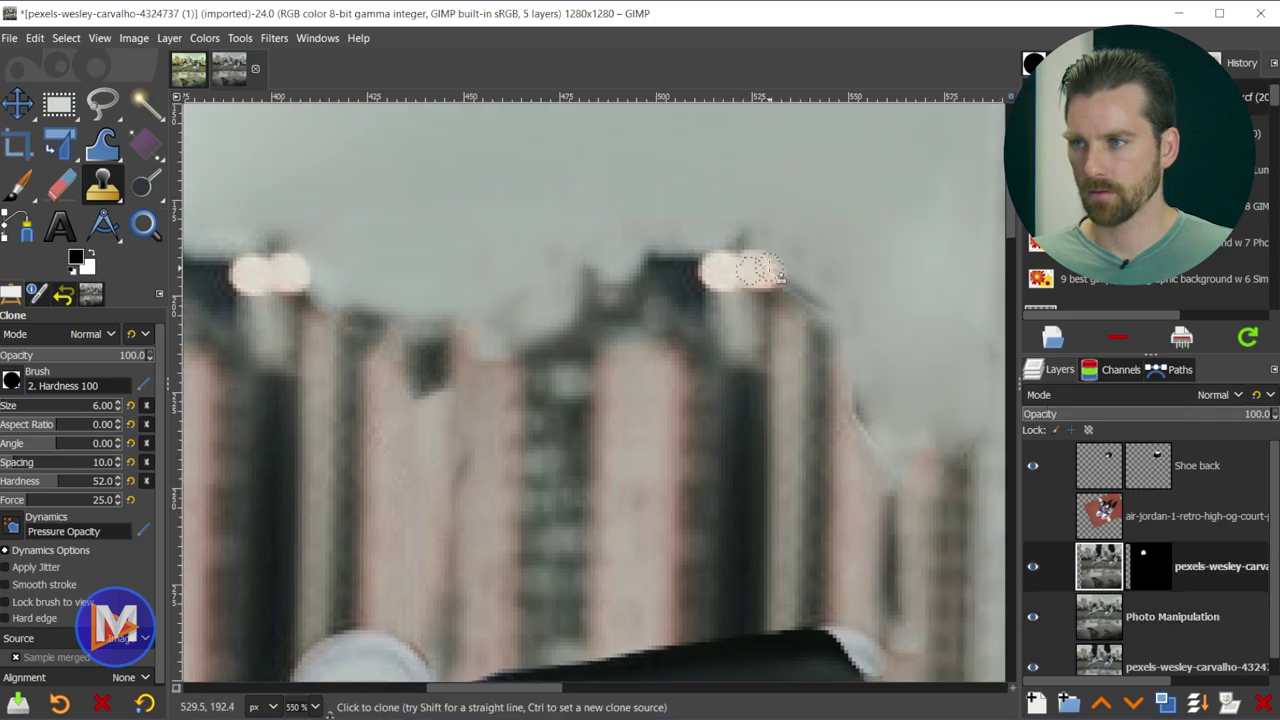
{"action": "scroll", "coordinate": [845, 410], "scroll_direction": "down", "scroll_amount": 3}
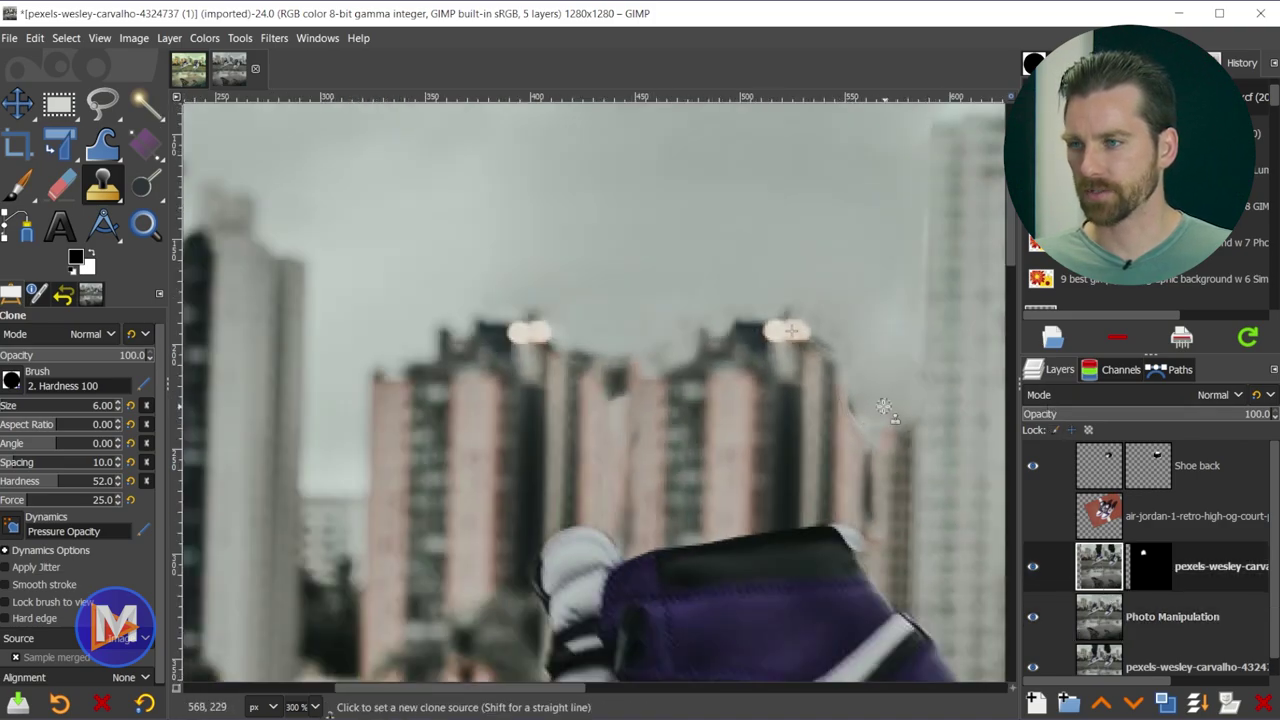
- Clone sky at brush size 16 over the leftover rooftop smudges between the two towers on the shifted copy
{"action": "scroll", "coordinate": [838, 383], "scroll_direction": "up", "scroll_amount": 2}
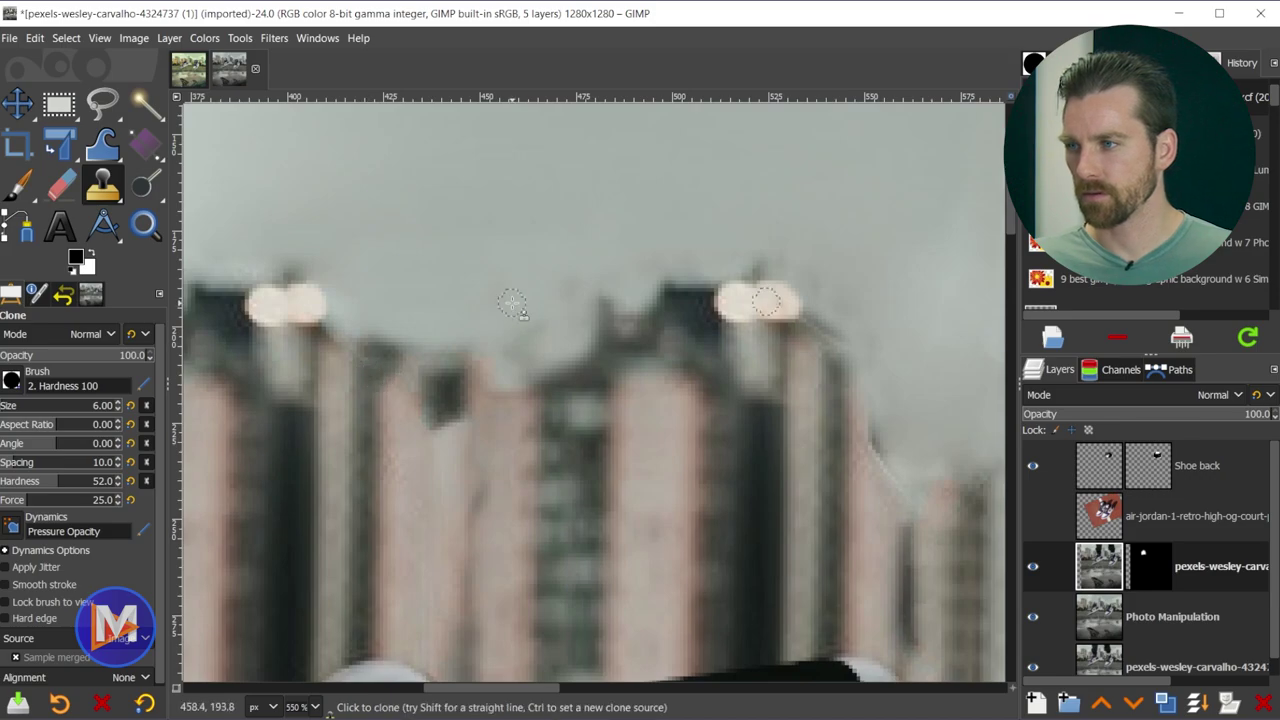
{"action": "key", "text": "bracketright"}
{"action": "key", "text": "bracketright"}
{"action": "key", "text": "bracketright"}
{"action": "key", "text": "bracketright"}
{"action": "key", "text": "bracketright"}
{"action": "key", "text": "bracketright"}
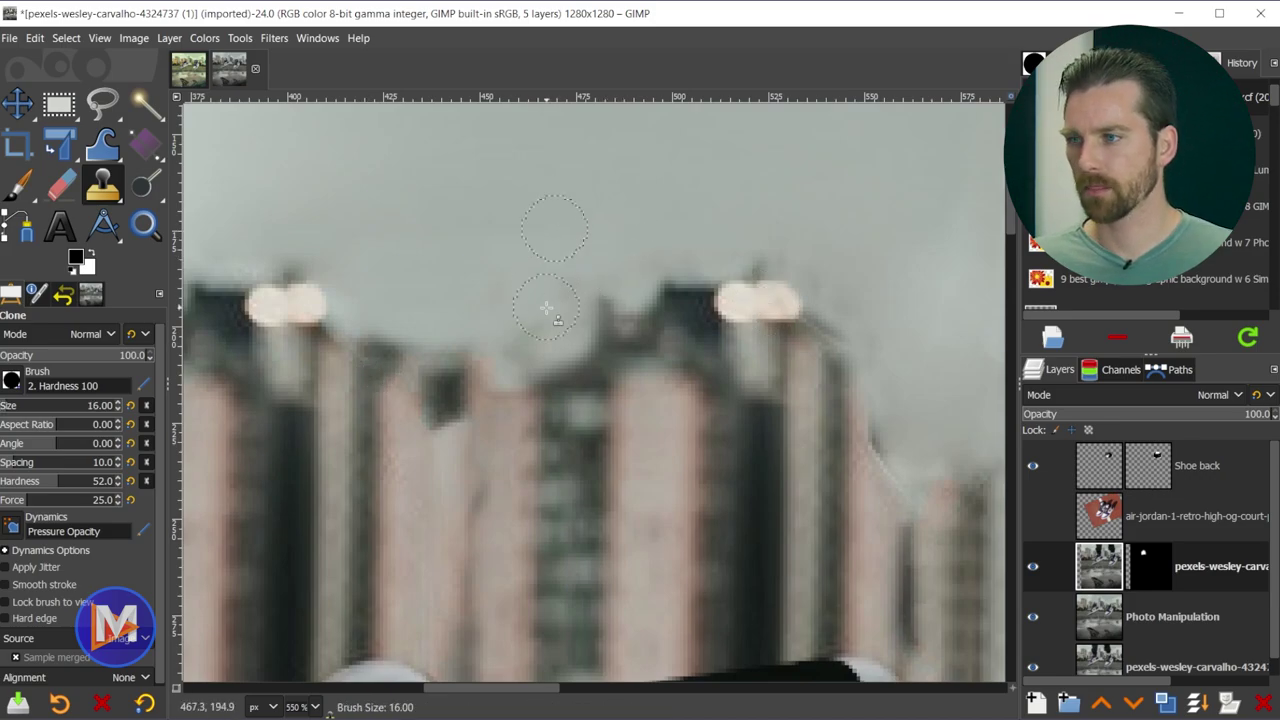
{"action": "key", "text": "minus"}
{"action": "key", "text": "minus"}
{"action": "key", "text": "minus"}
{"action": "key", "text": "minus"}
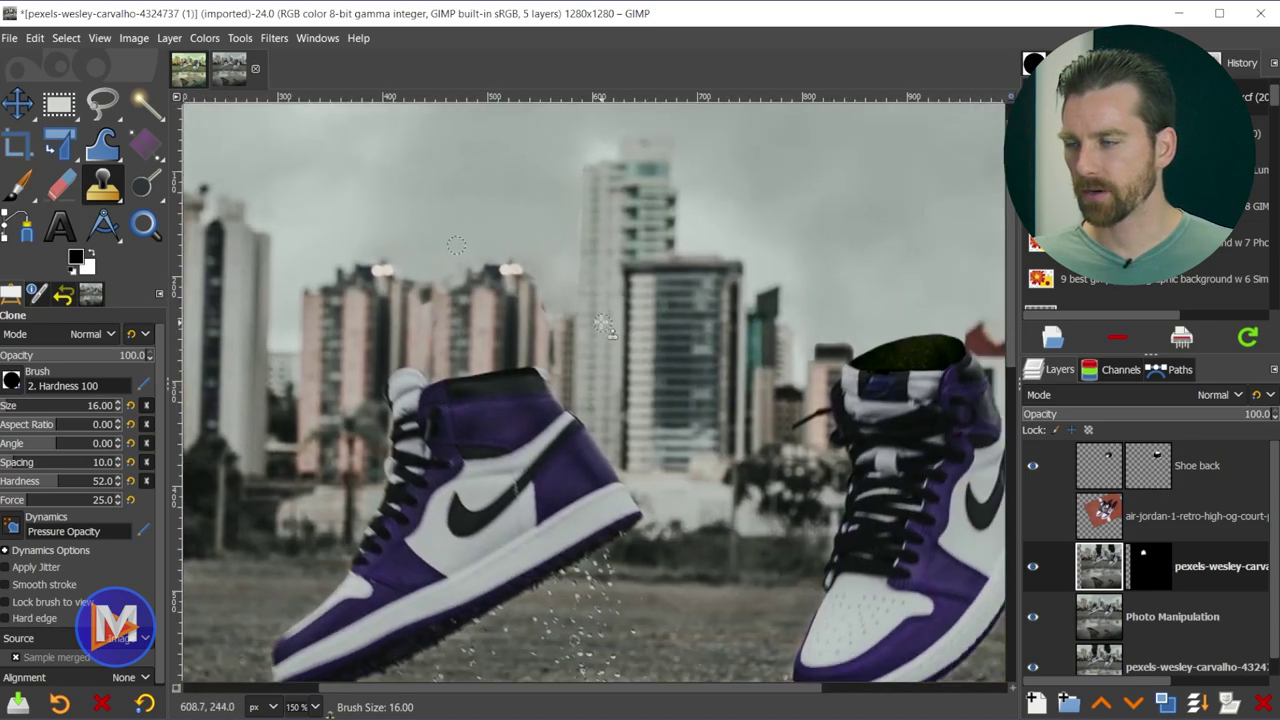
- Create a new layer from everything visible and raise it to the top of the layer stack
{"action": "key", "text": "minus"}
{"action": "key", "text": "minus"}
{"action": "key", "text": "minus"}
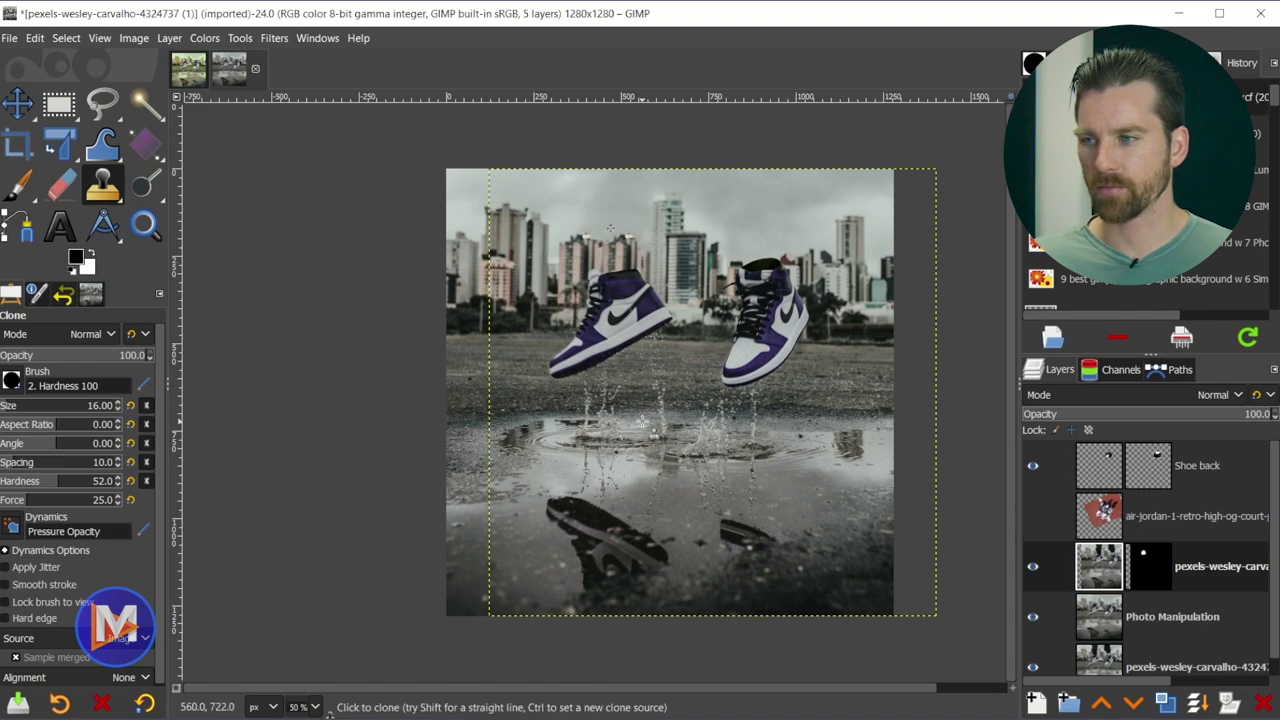
{"action": "key", "text": "shift"}
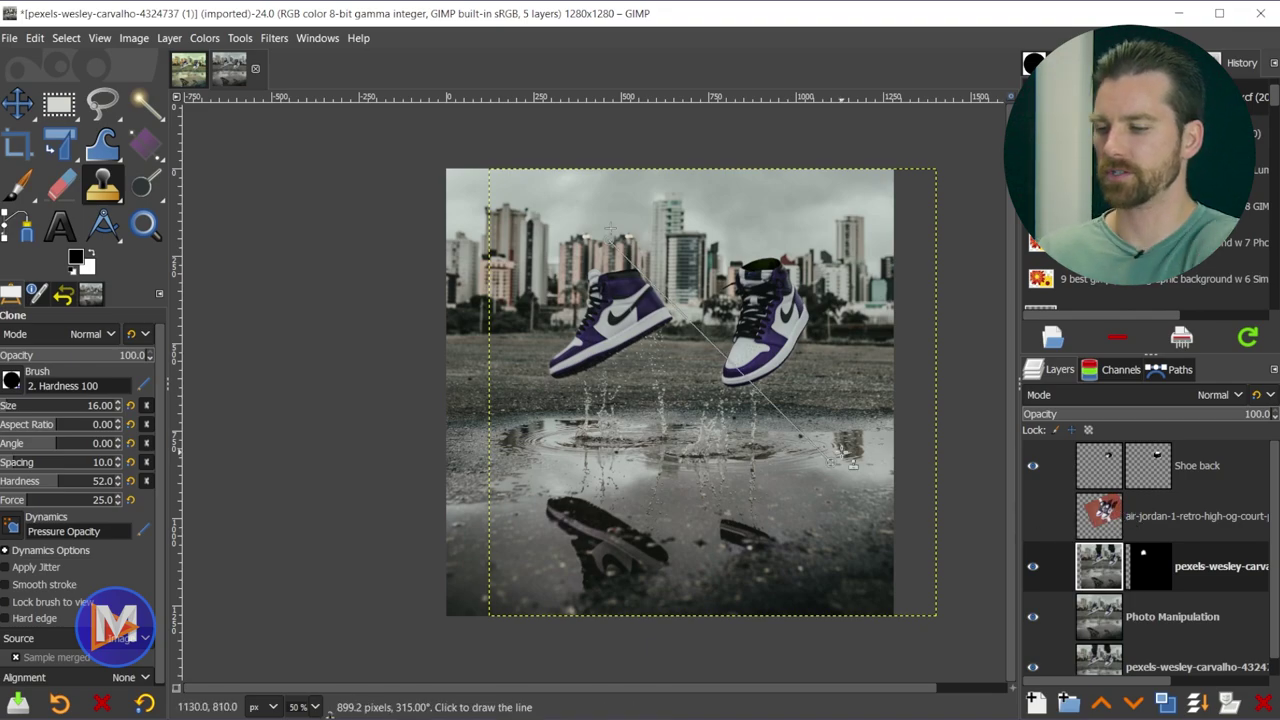
{"action": "scroll", "coordinate": [852, 462], "scroll_direction": "up", "scroll_amount": 2}
{"action": "scroll", "coordinate": [1173, 607], "scroll_direction": "down", "scroll_amount": 1}
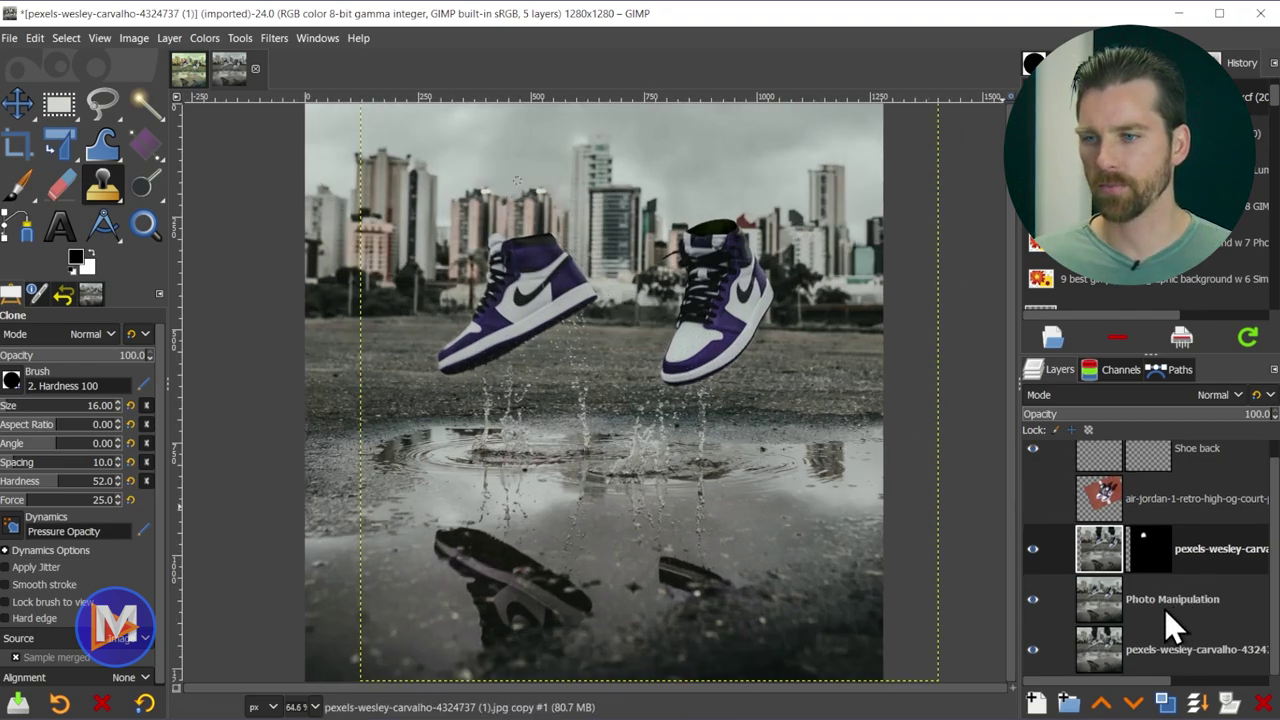
{"action": "left_click", "coordinate": [1103, 652]}
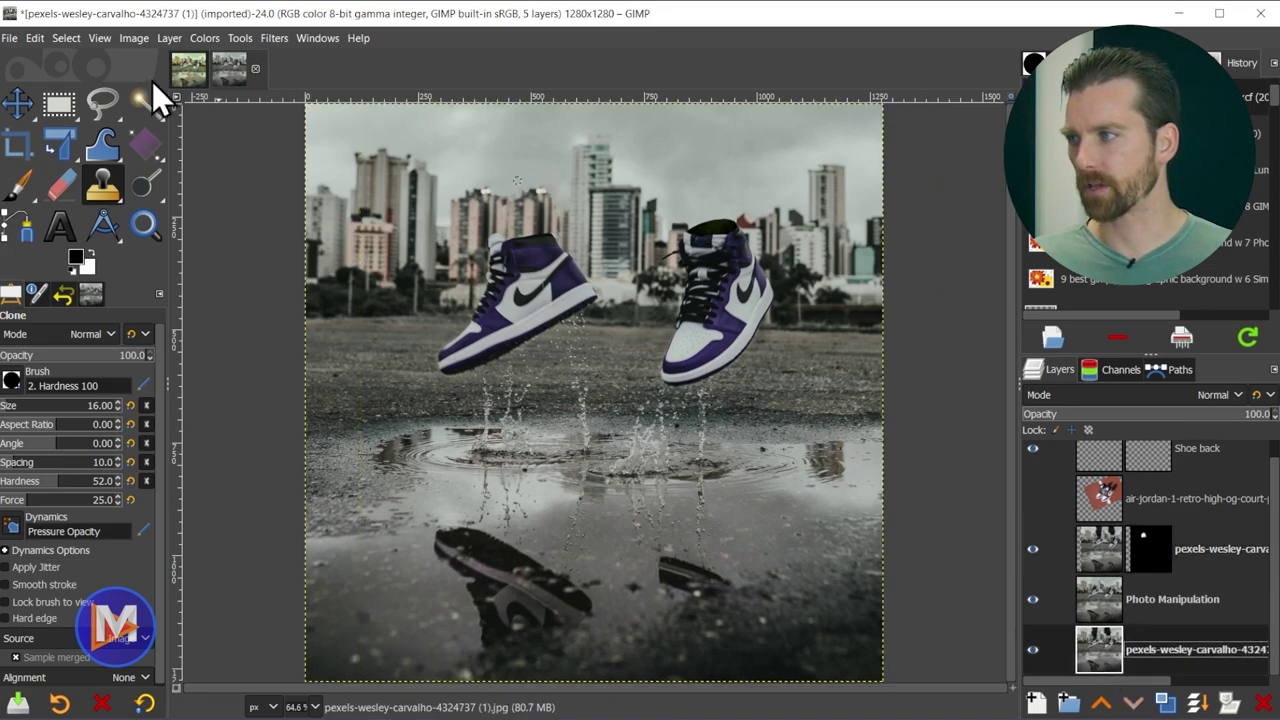
{"action": "left_click", "coordinate": [20, 106]}
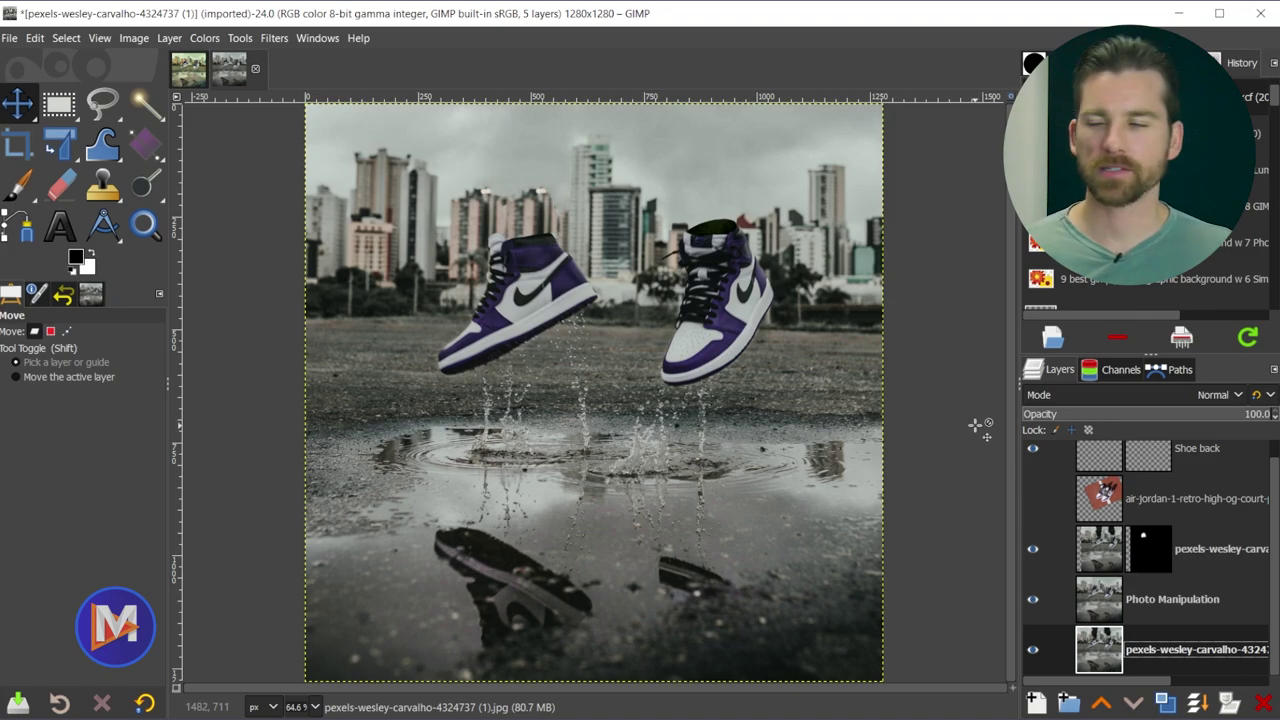
{"action": "left_click", "coordinate": [172, 41]}
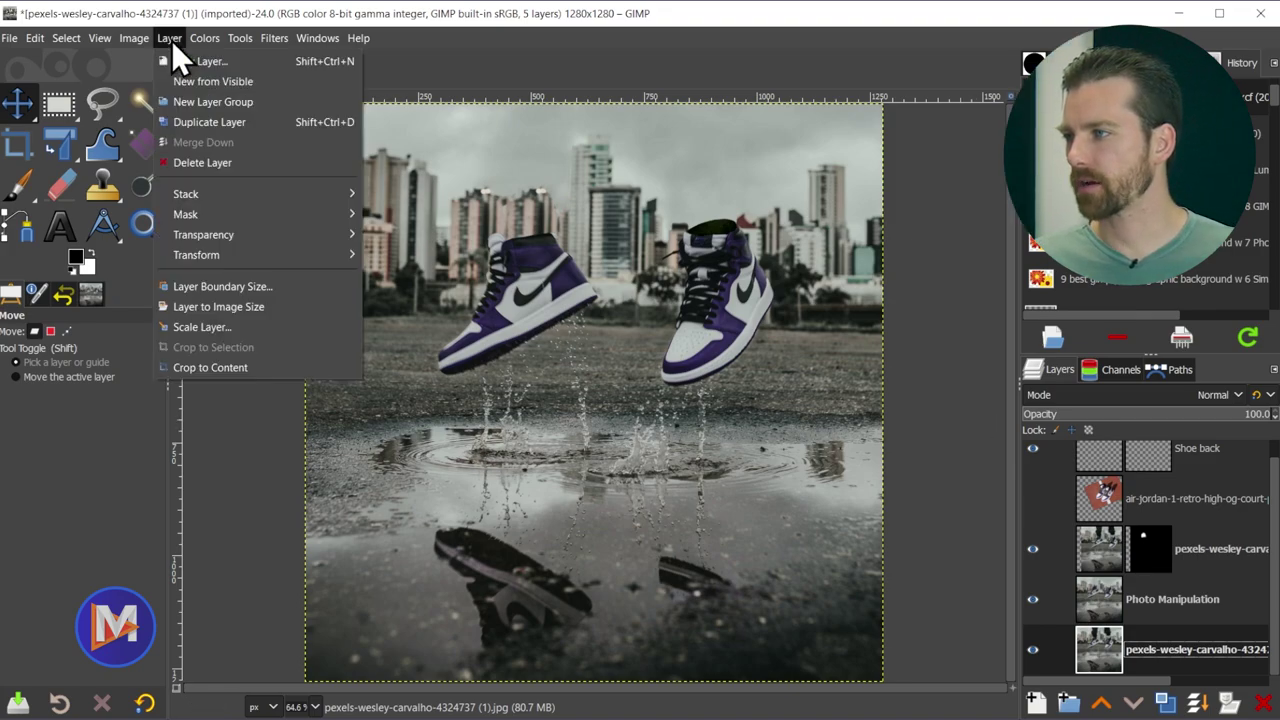
{"action": "left_click", "coordinate": [181, 84]}
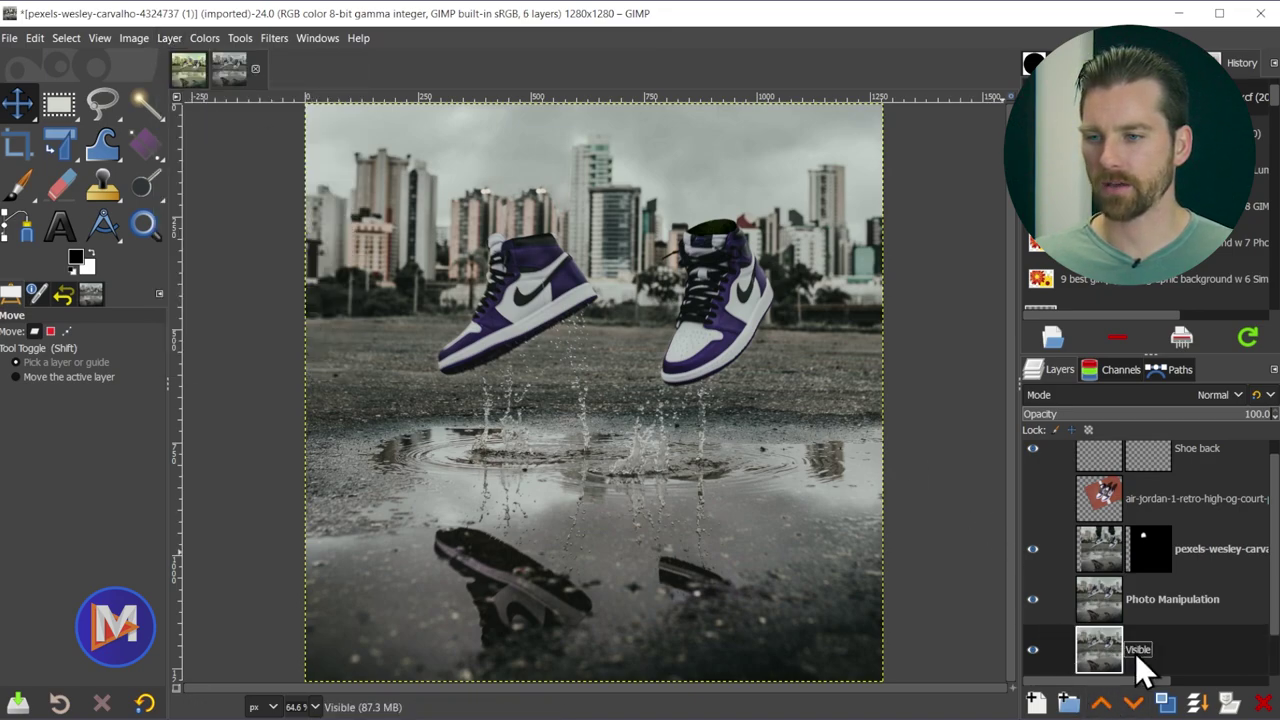
{"action": "left_click", "coordinate": [1101, 704], "text": "shift"}
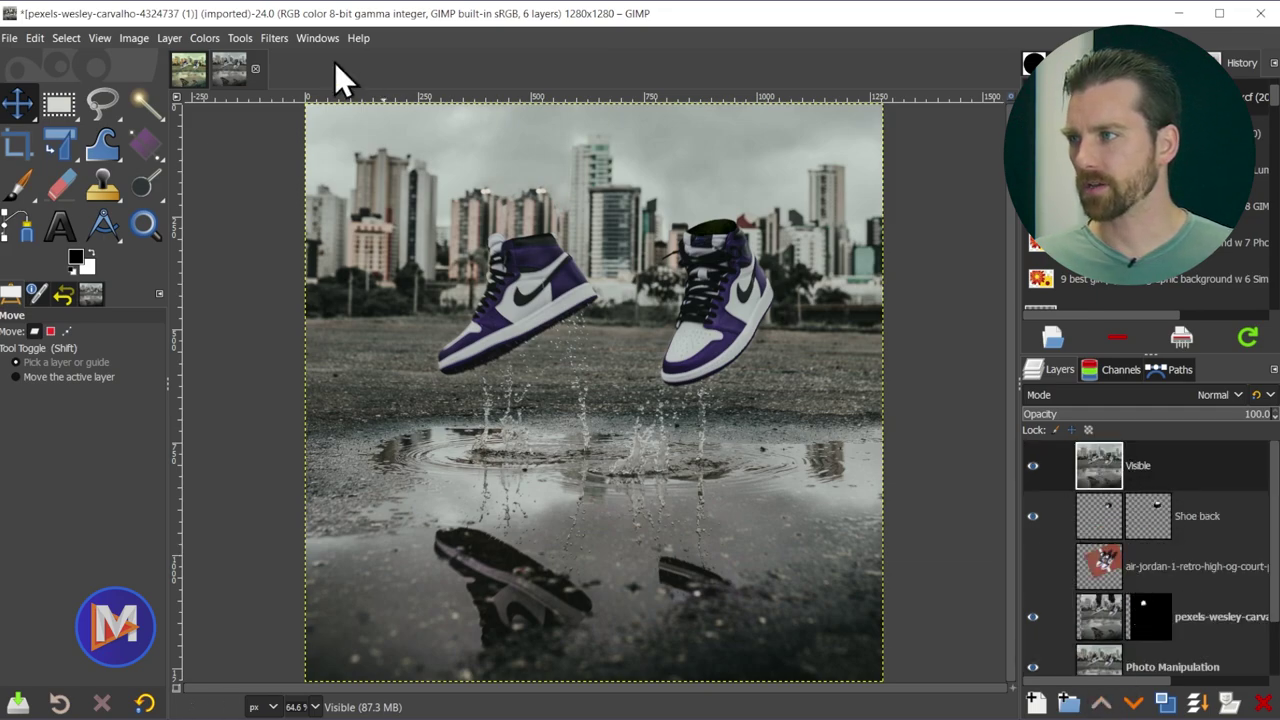
- Apply Shadows-Highlights to the merged top layer with Shadows at 72.22 and White point adjustment at 2.222
{"action": "left_click", "coordinate": [206, 41]}
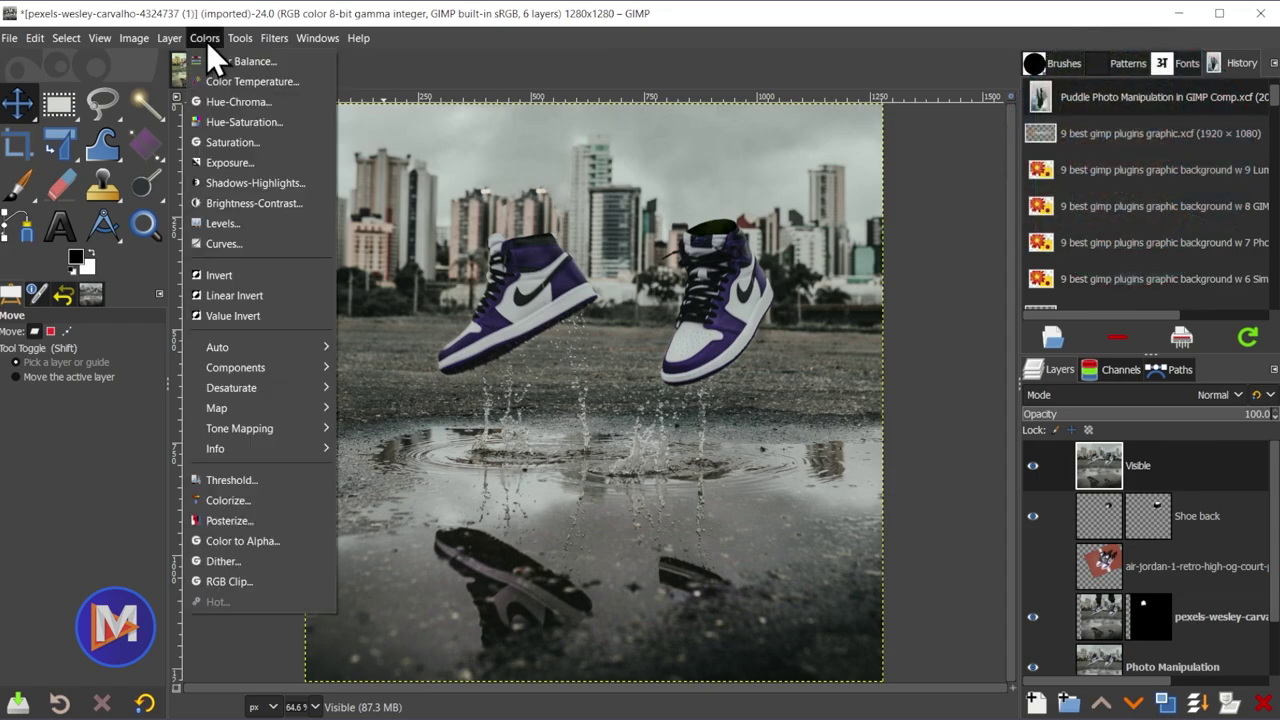
{"action": "left_click", "coordinate": [231, 185]}
{"action": "left_click_drag", "start_coordinate": [1079, 185], "coordinate": [1139, 179]}
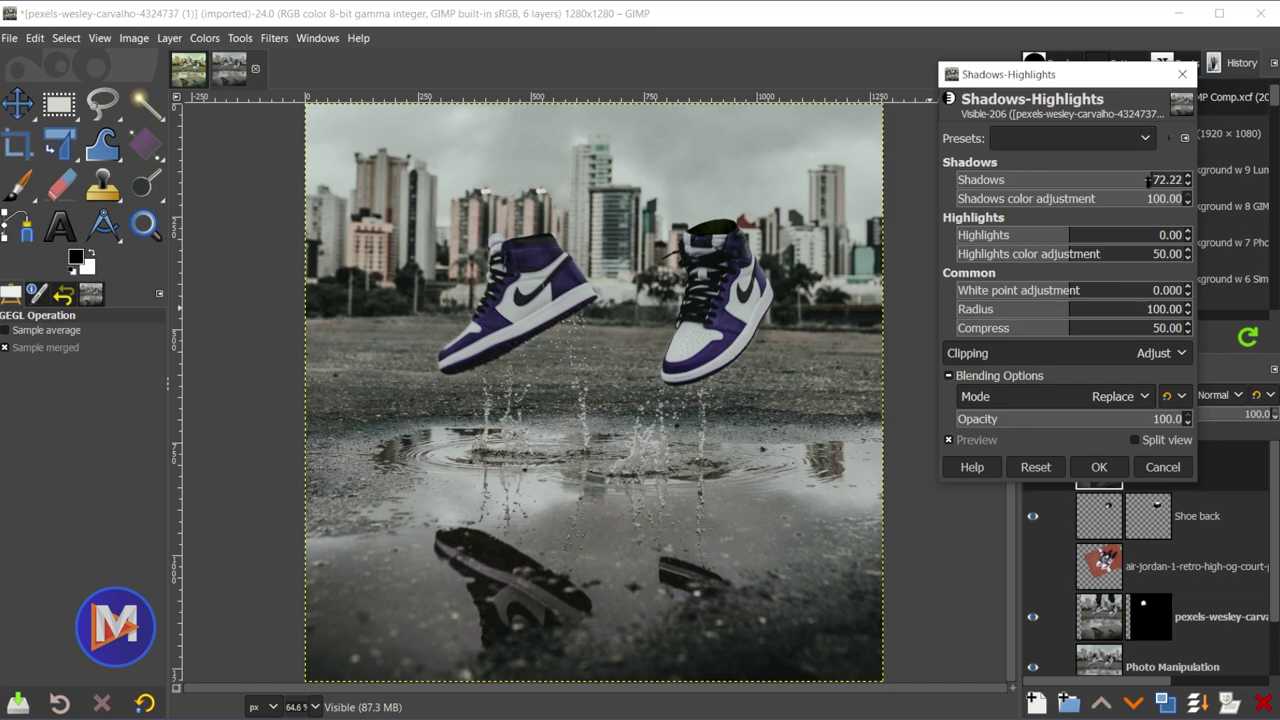
{"action": "left_click_drag", "start_coordinate": [1075, 290], "coordinate": [1096, 290]}
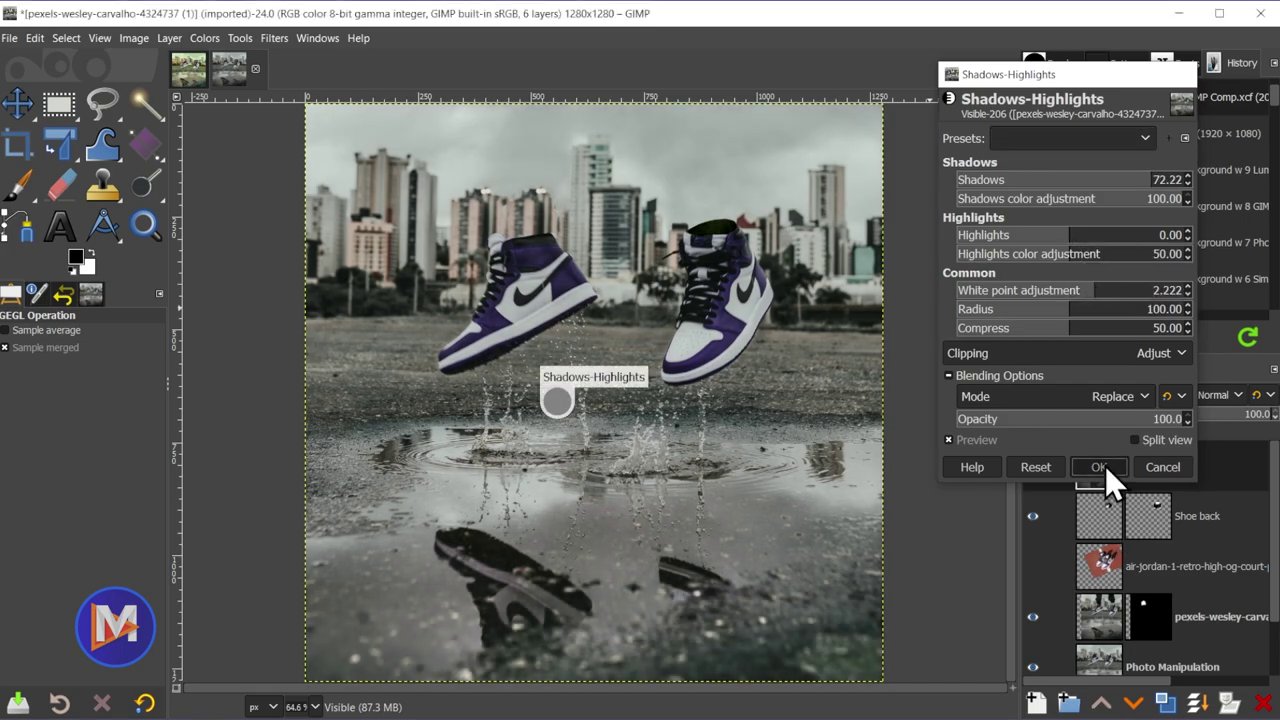
{"action": "left_click", "coordinate": [1099, 467]}
- Increase the color saturation of the merged top layer with the Saturation adjustment
{"action": "left_click", "coordinate": [204, 38]}
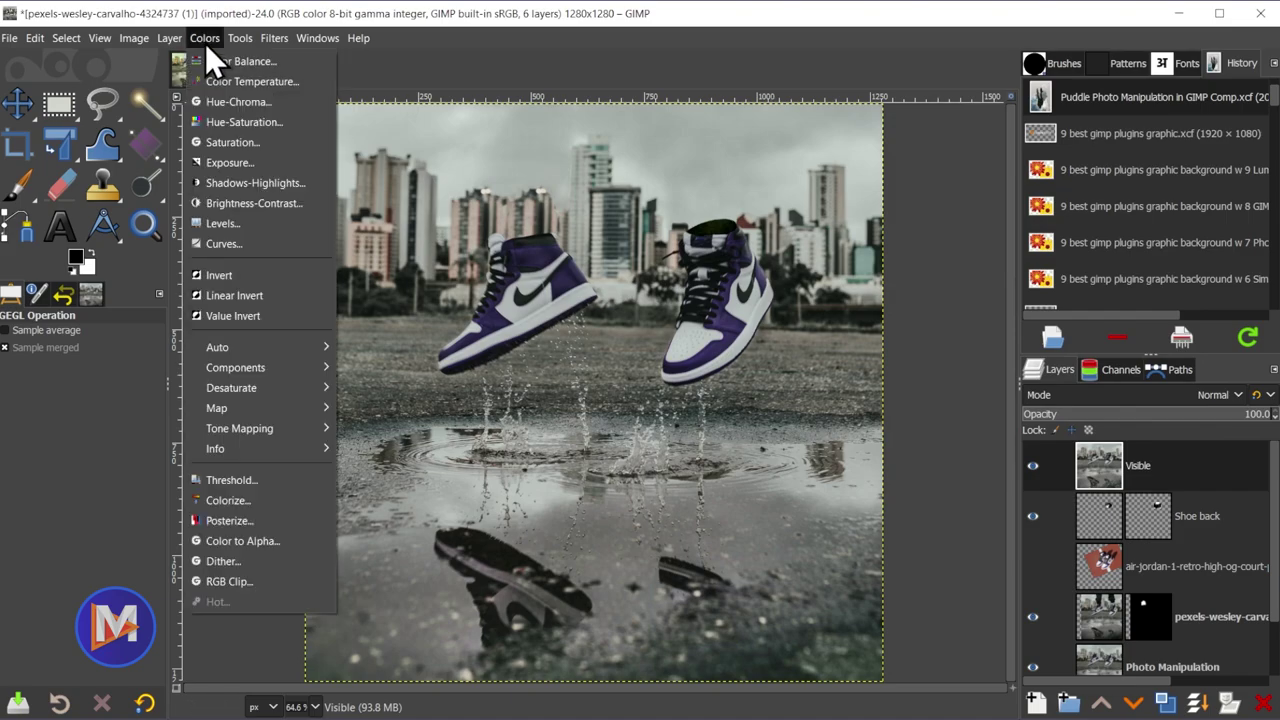
{"action": "left_click", "coordinate": [226, 142]}
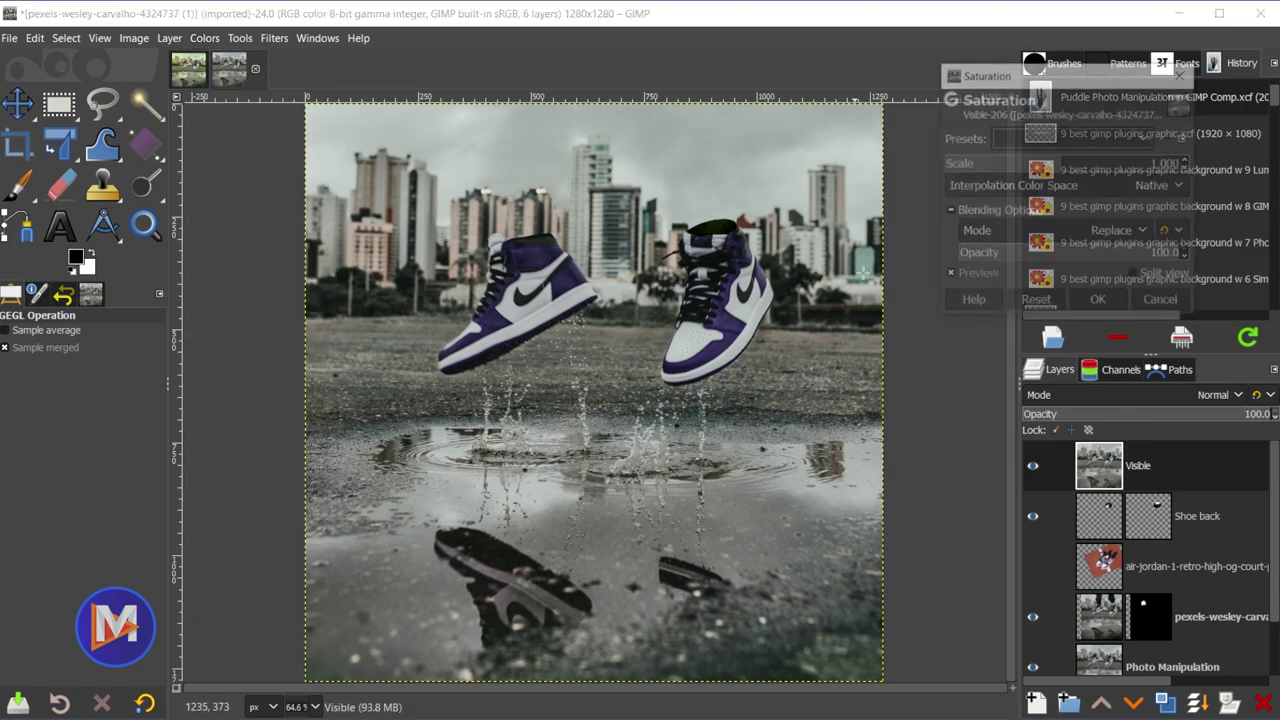
{"action": "left_click_drag", "start_coordinate": [1071, 164], "coordinate": [1150, 164]}
{"action": "left_click", "coordinate": [1099, 303]}
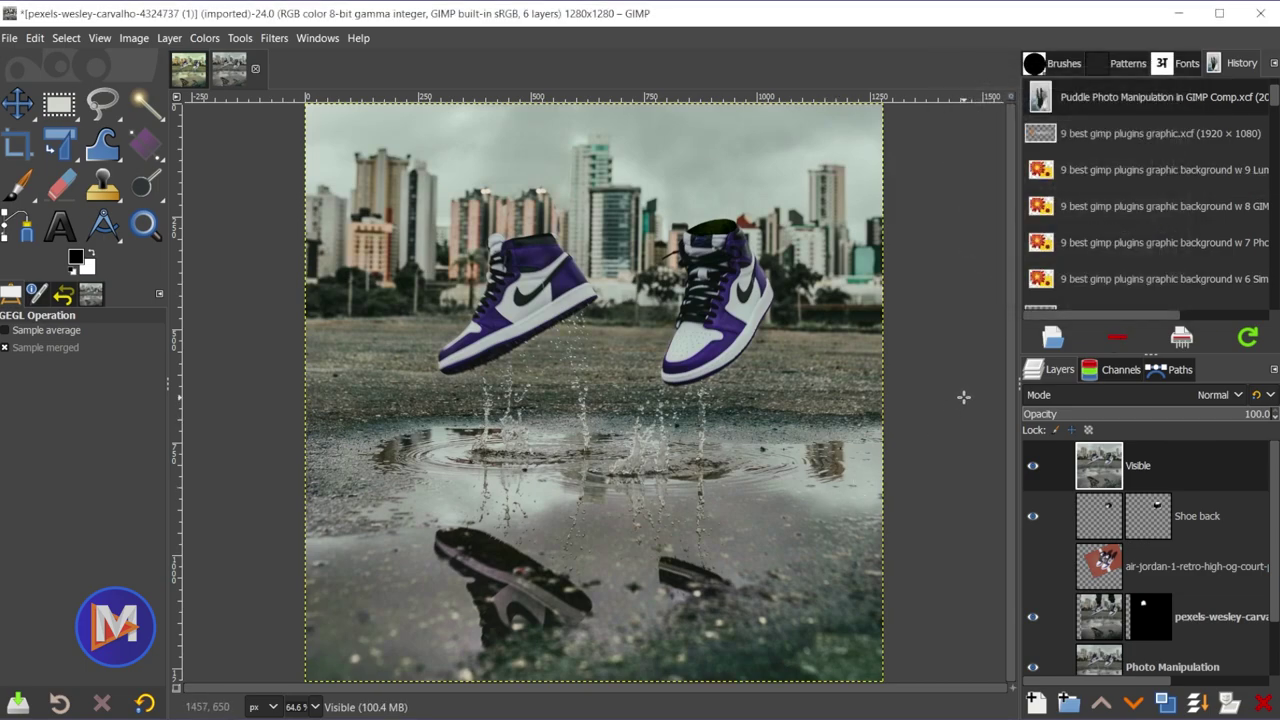